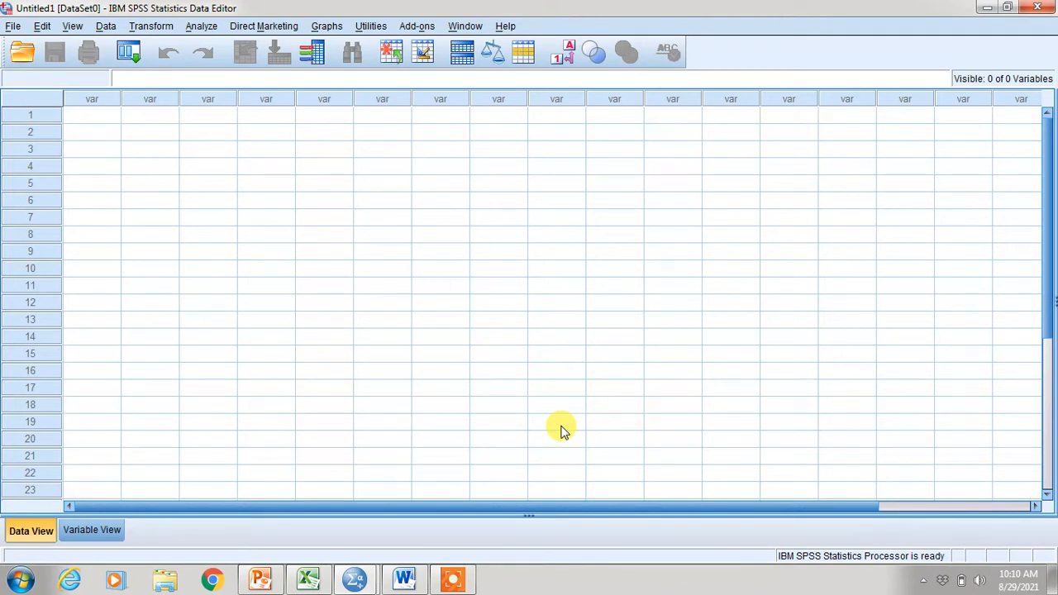
Compare the empty Data View and Variable View of the untitled dataset.
drag(560, 427, 102, 500)
click(139, 337)
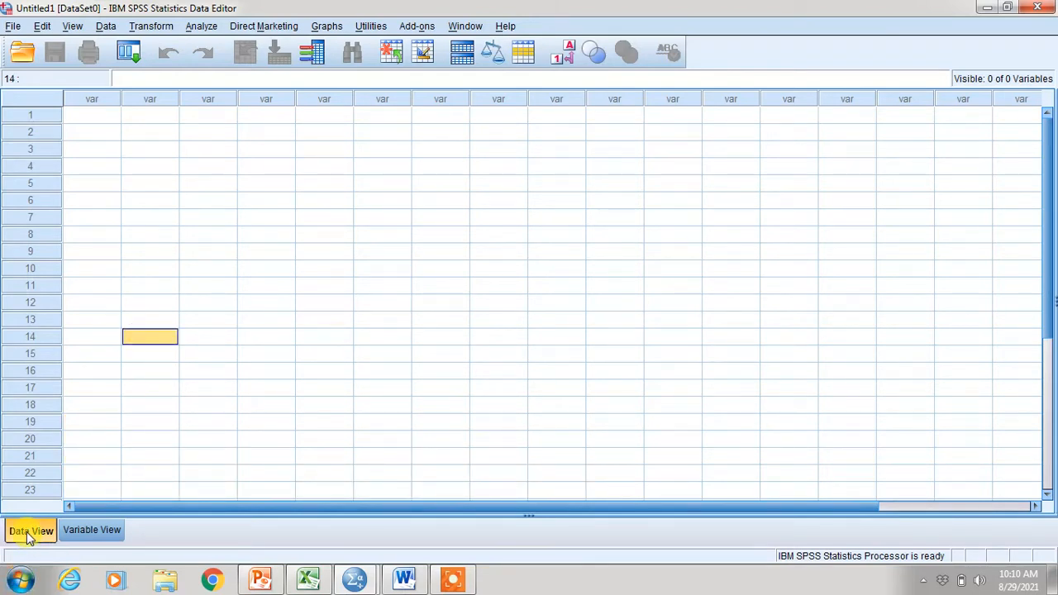
click(83, 535)
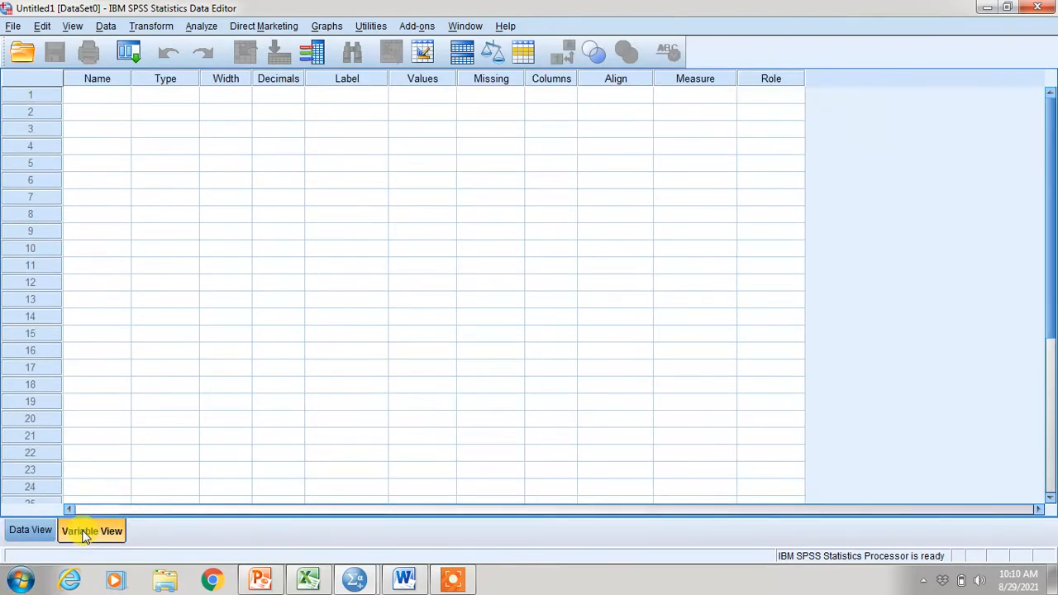
click(47, 532)
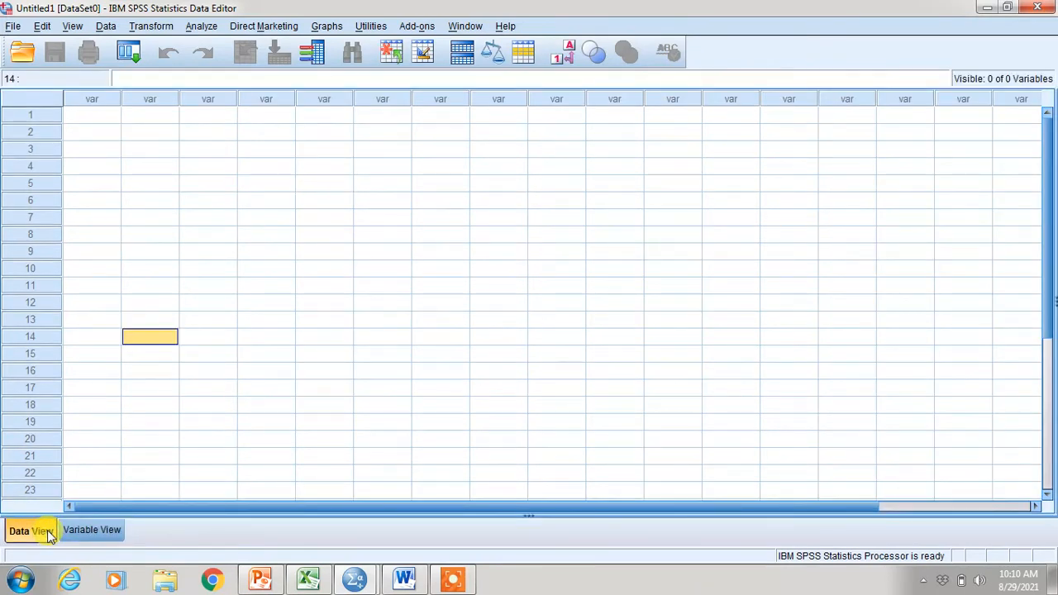
Select the cell in row 1 of the first column in the empty data grid.
key(Left)
key(Up)
key(Up)
key(Up)
key(Up)
key(Up)
key(Up)
key(Up)
key(Up)
key(Up)
key(Up)
key(Up)
key(Up)
key(Up)
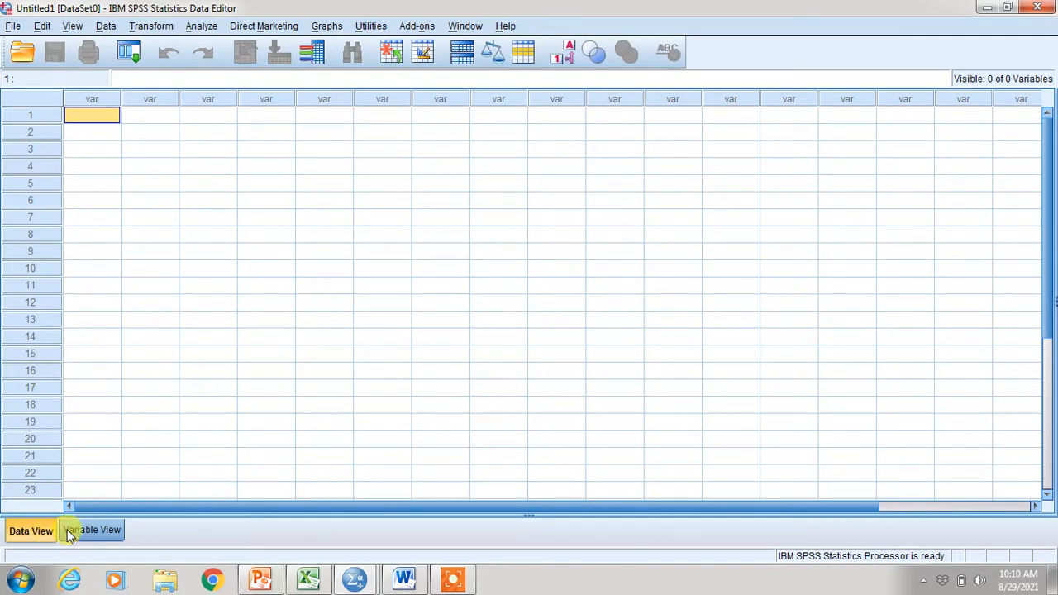
Select the first variable's Name cell in Variable View, consult the questionnaire in Word, and return to the blank SPSS dataset.
click(81, 531)
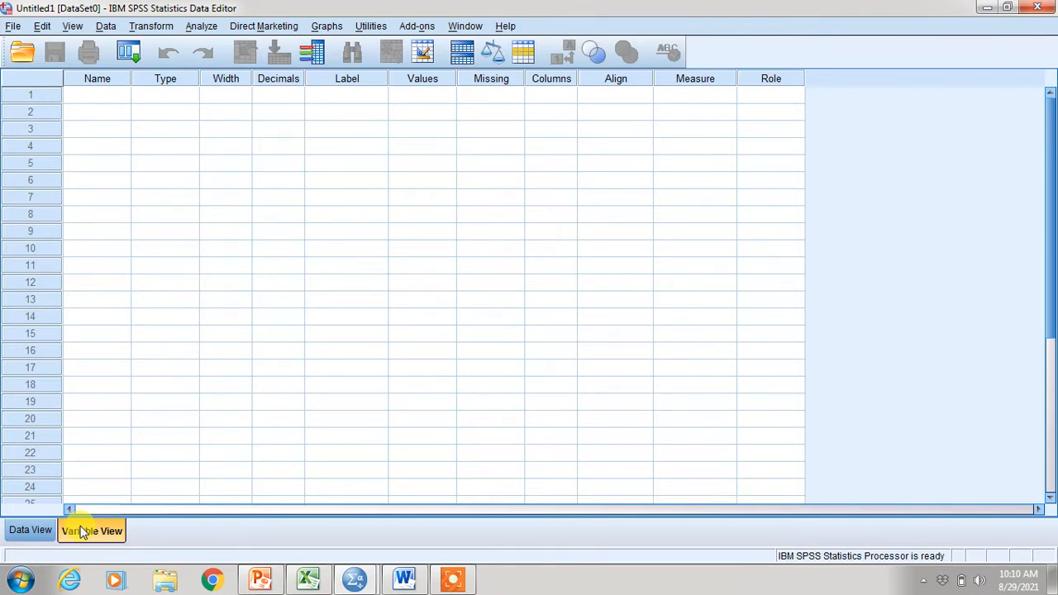
click(98, 95)
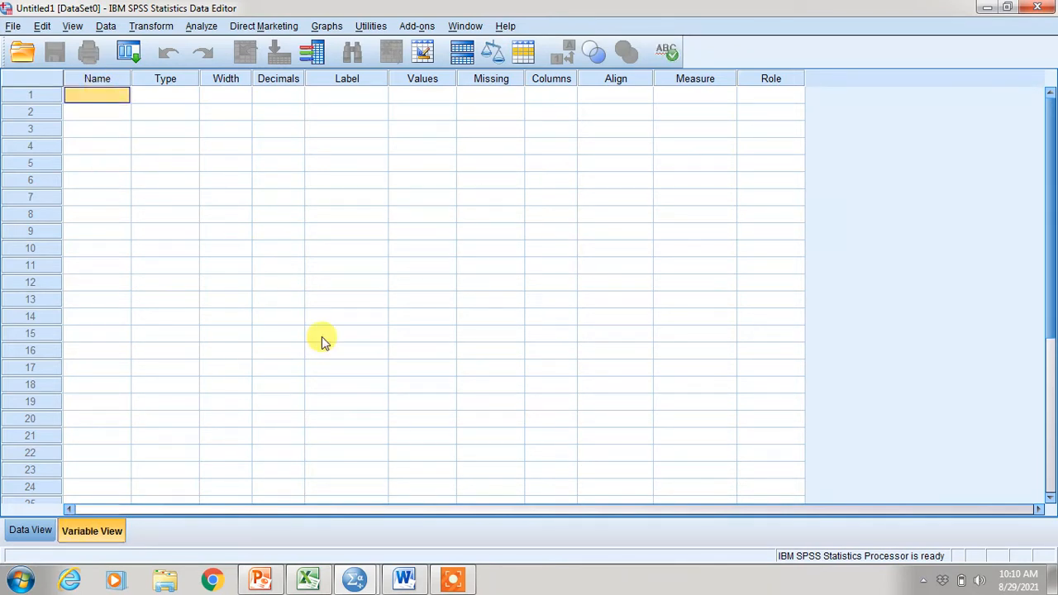
click(408, 582)
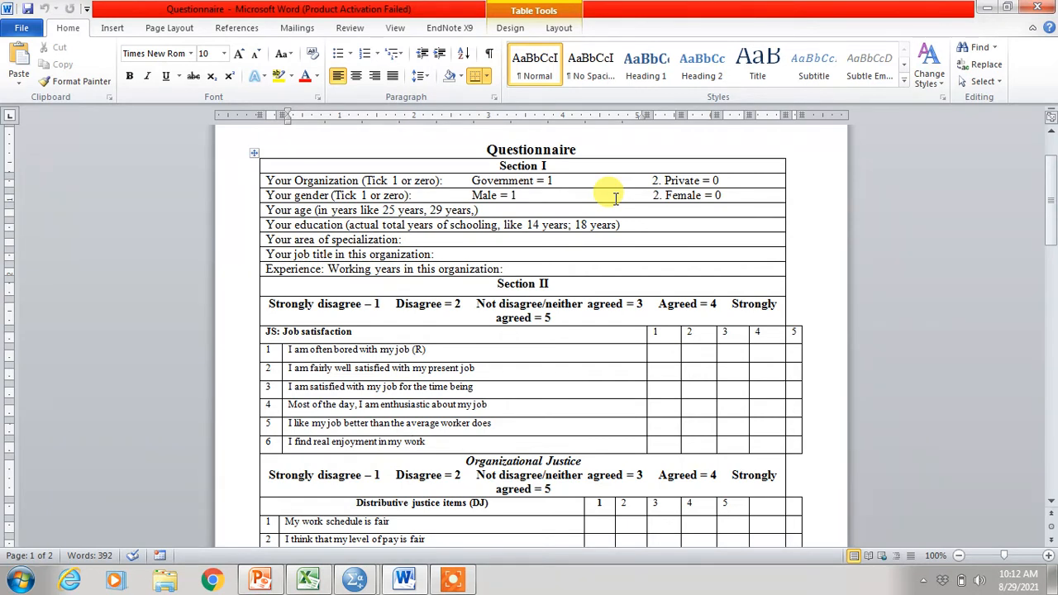
key(Left)
key(Left)
key(Left)
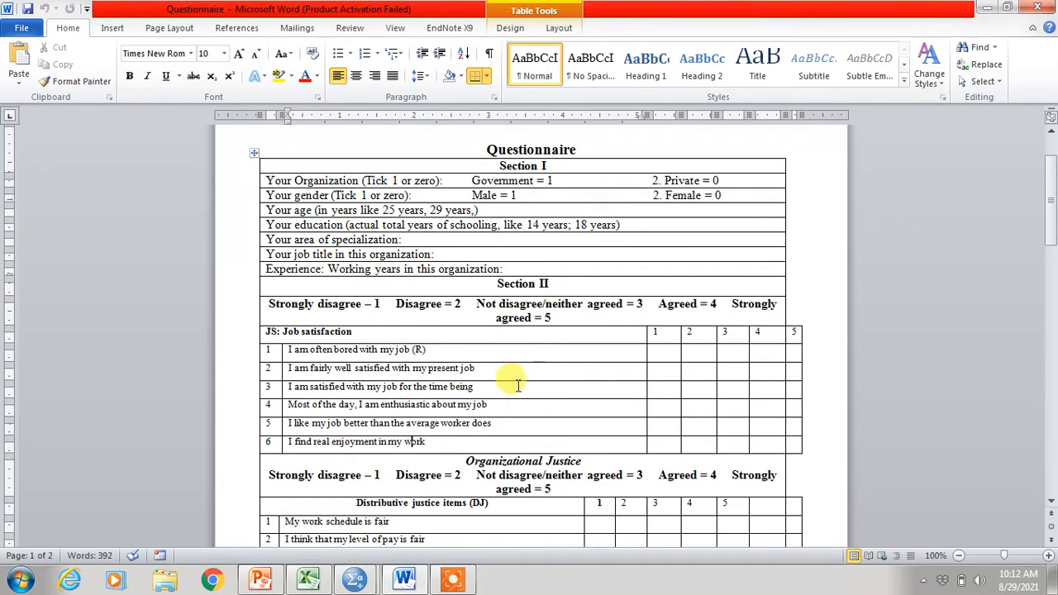
mouse_move(369, 585)
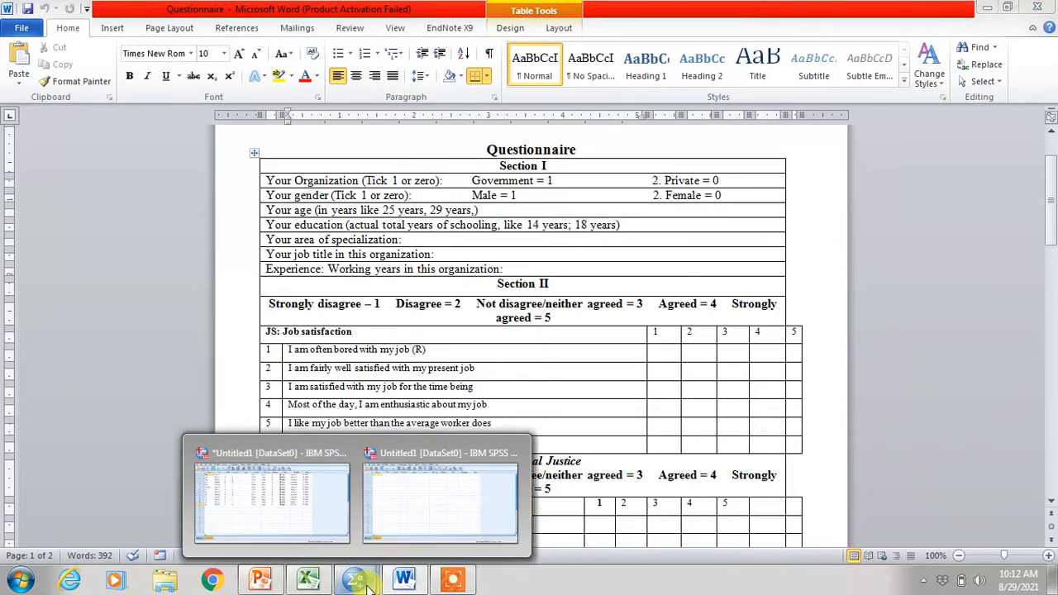
click(421, 516)
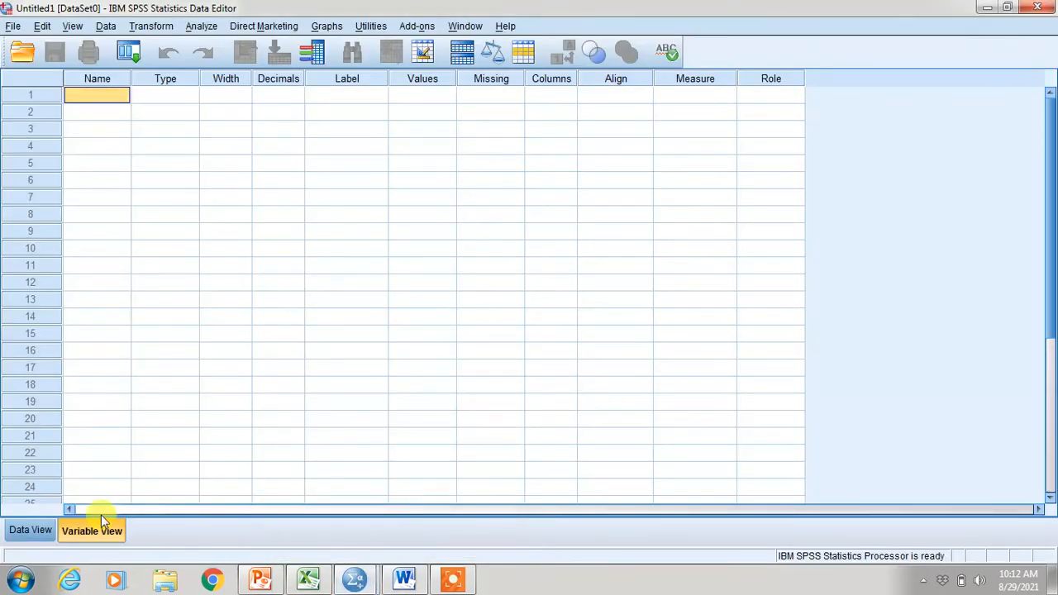
click(31, 531)
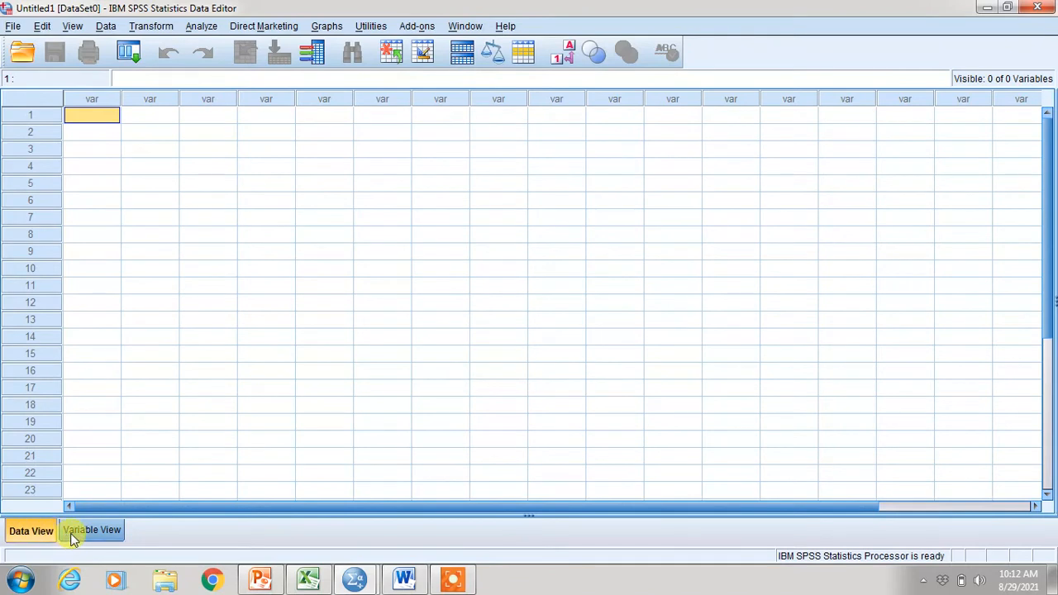
click(71, 533)
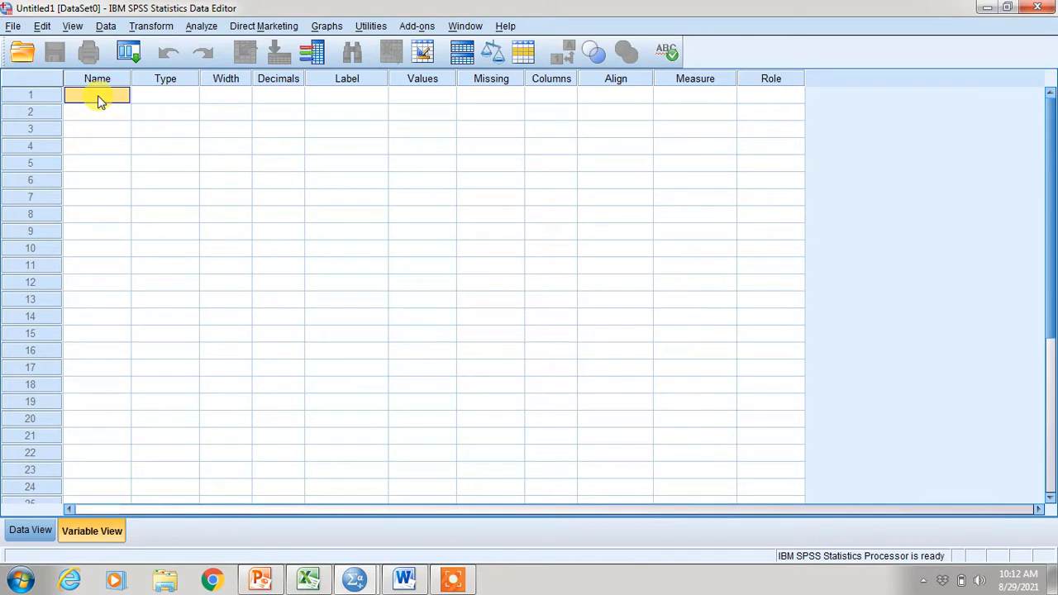
click(21, 531)
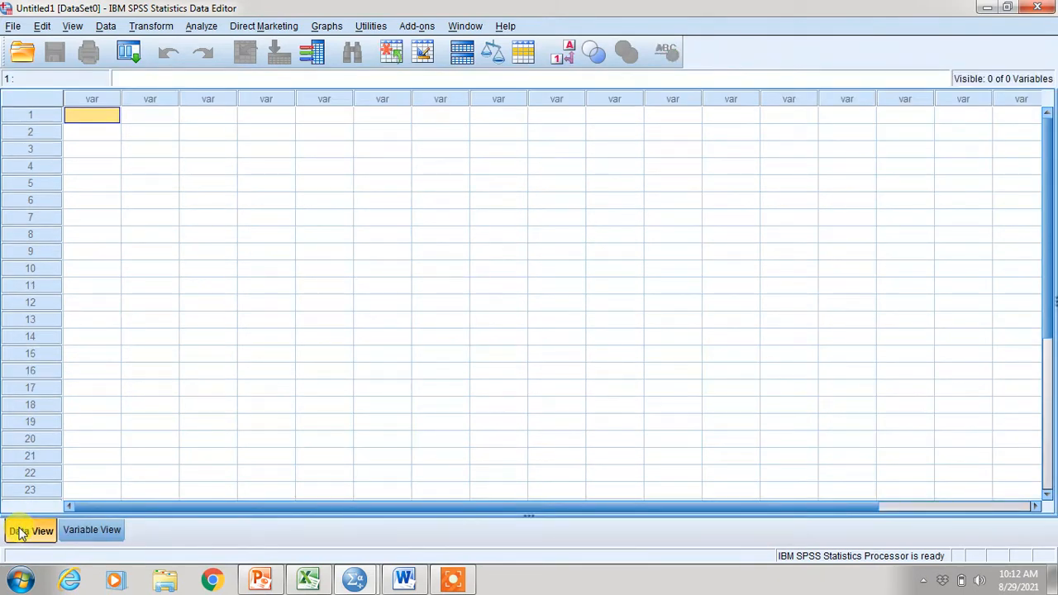
click(79, 530)
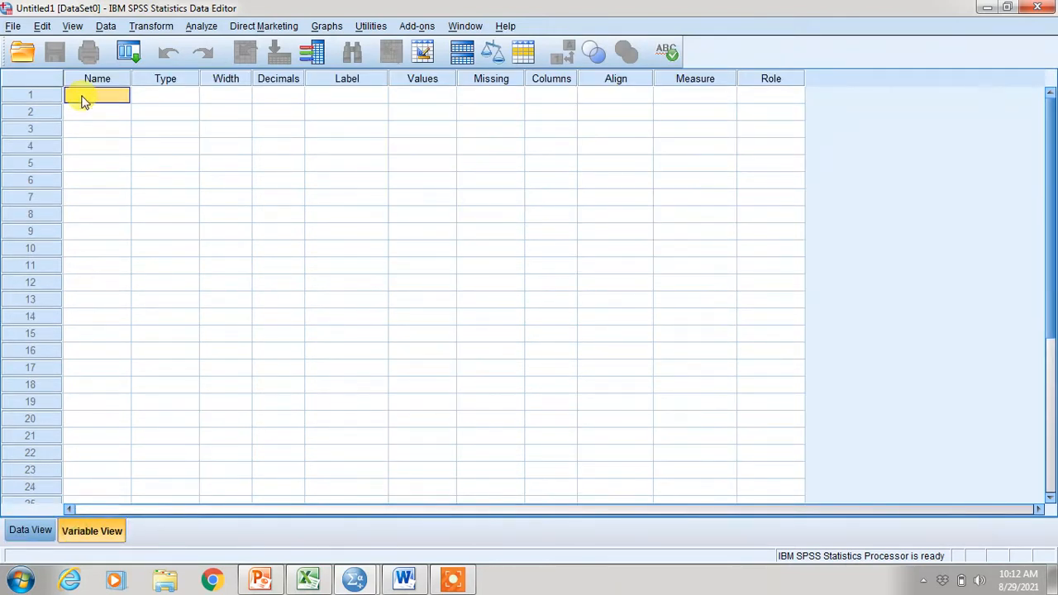
Define the first variable in Variable View with the name Org.
click(405, 577)
click(405, 577)
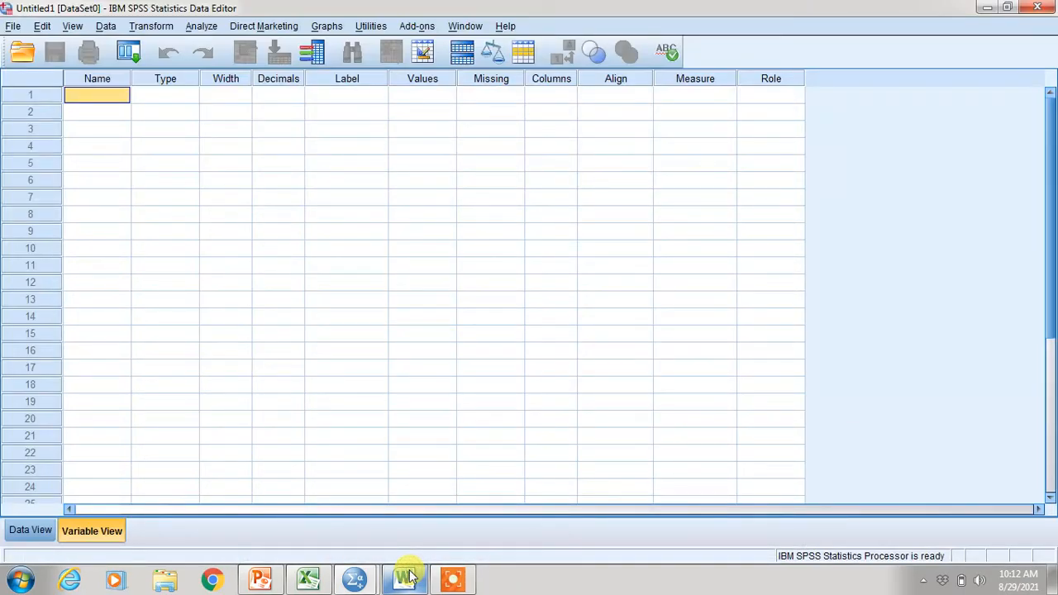
text(Or)
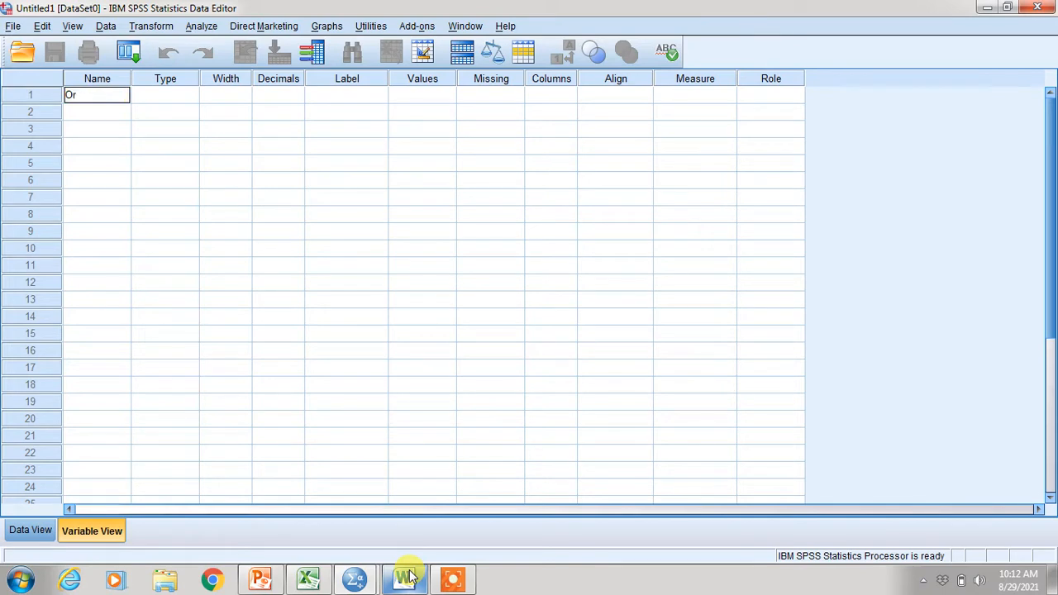
text(g)
key(Return)
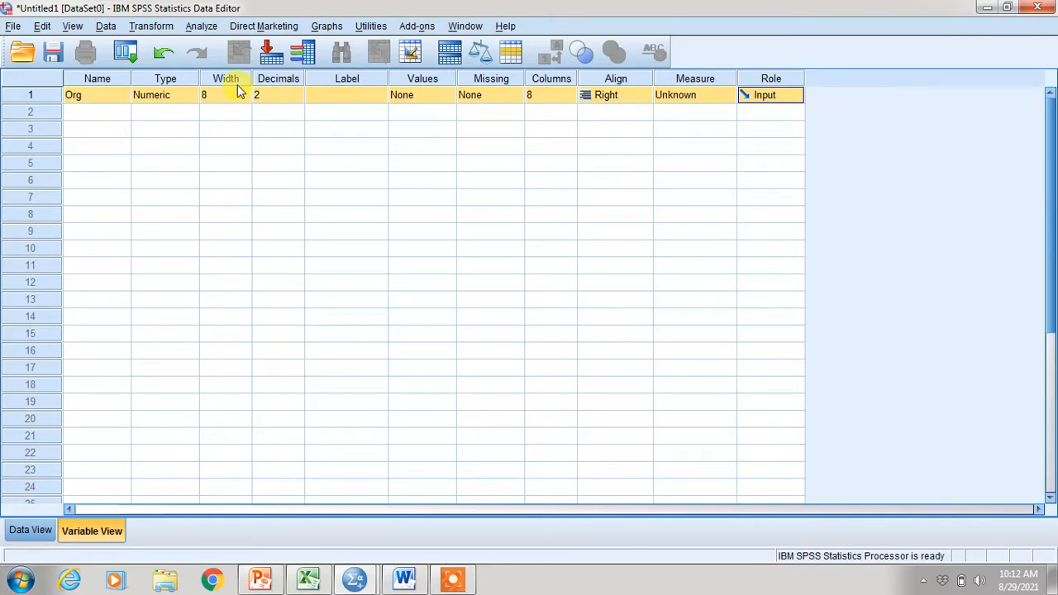
Add a second variable named Gender below Org and check both columns in Data View.
click(109, 114)
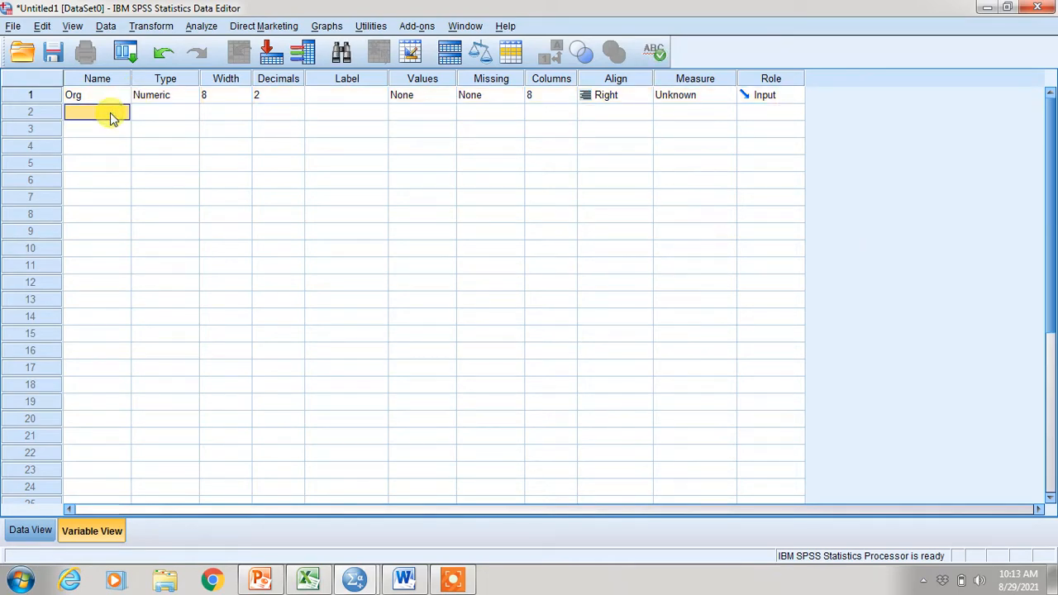
click(404, 581)
text(Geb)
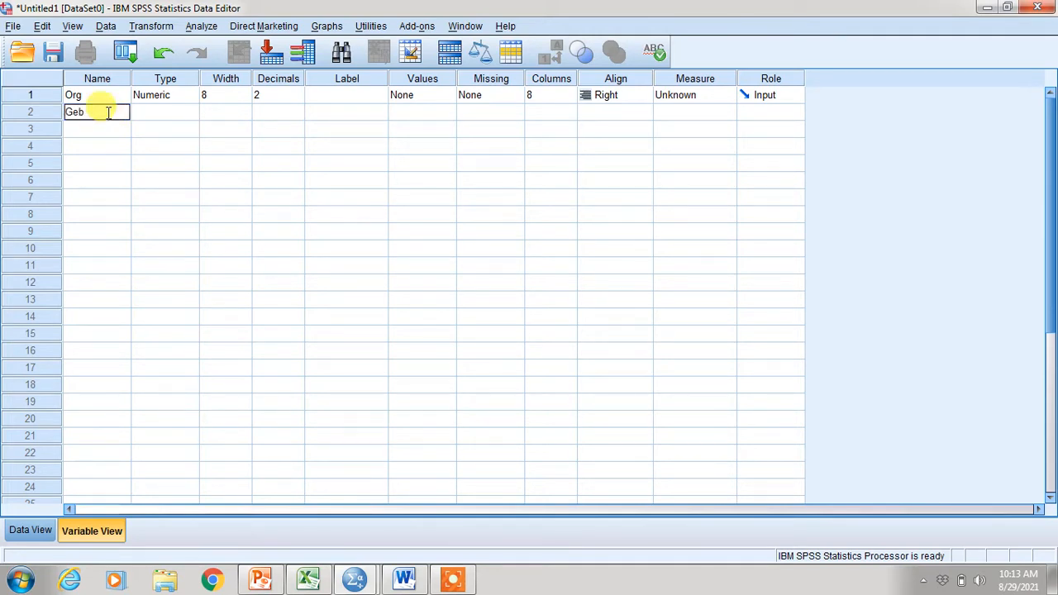
key(BackSpace)
text(nder)
click(34, 527)
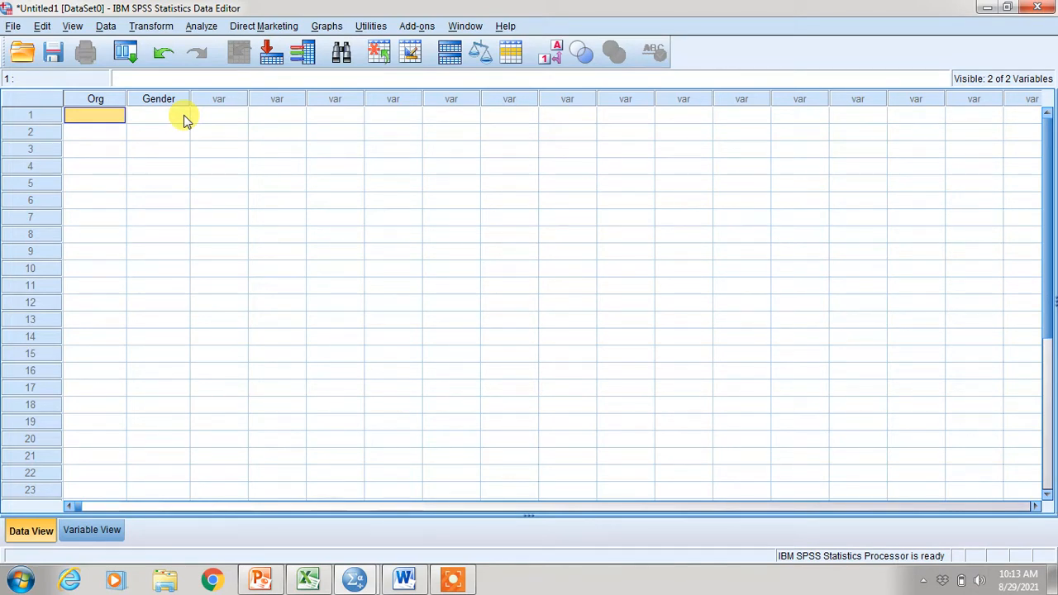
click(86, 531)
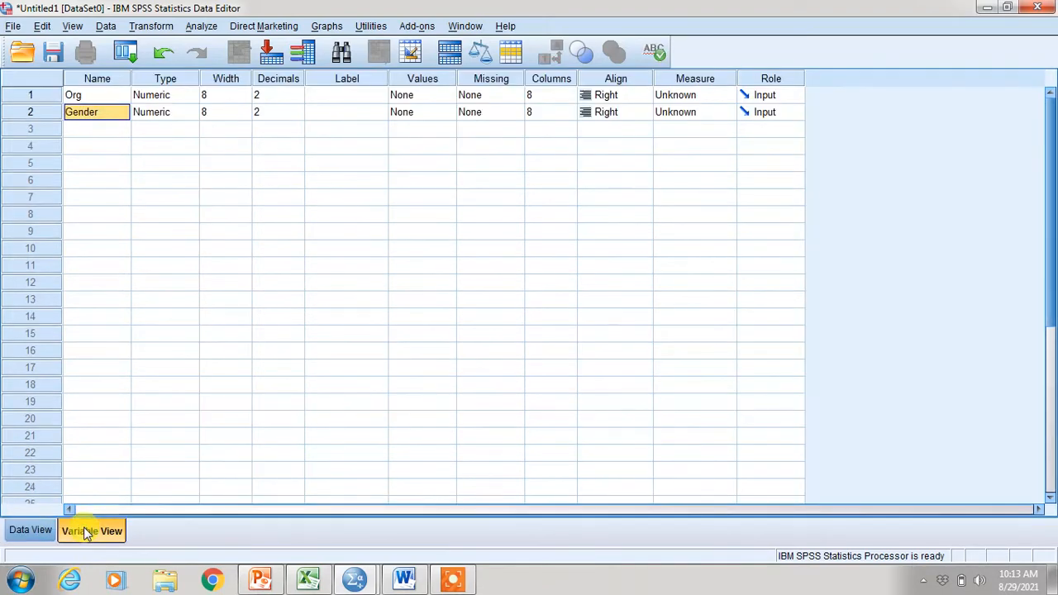
Insert a new variable before the Org column in Data View.
click(25, 530)
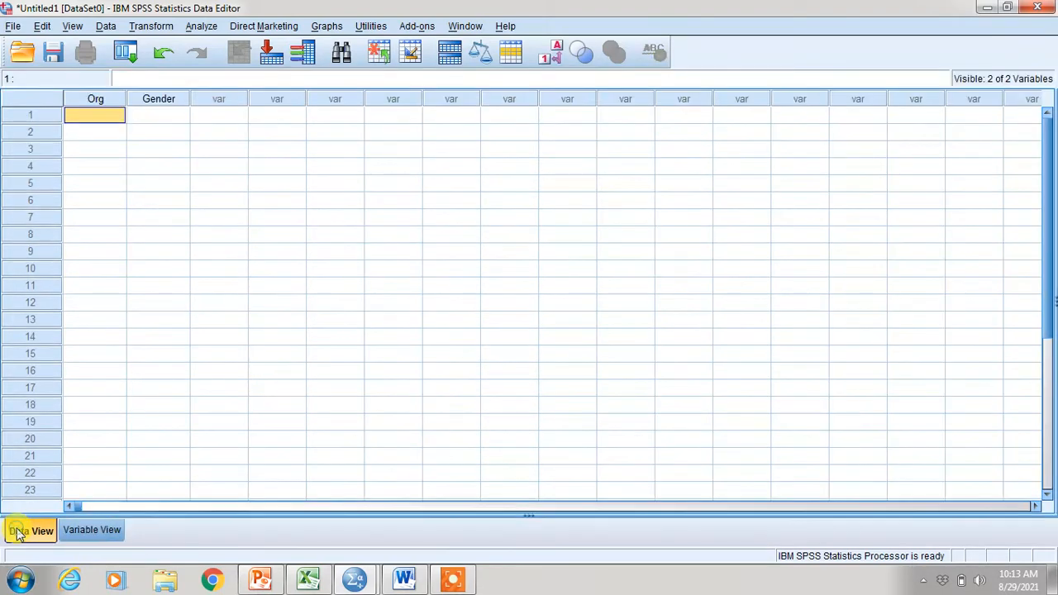
click(73, 101)
right_click(73, 101)
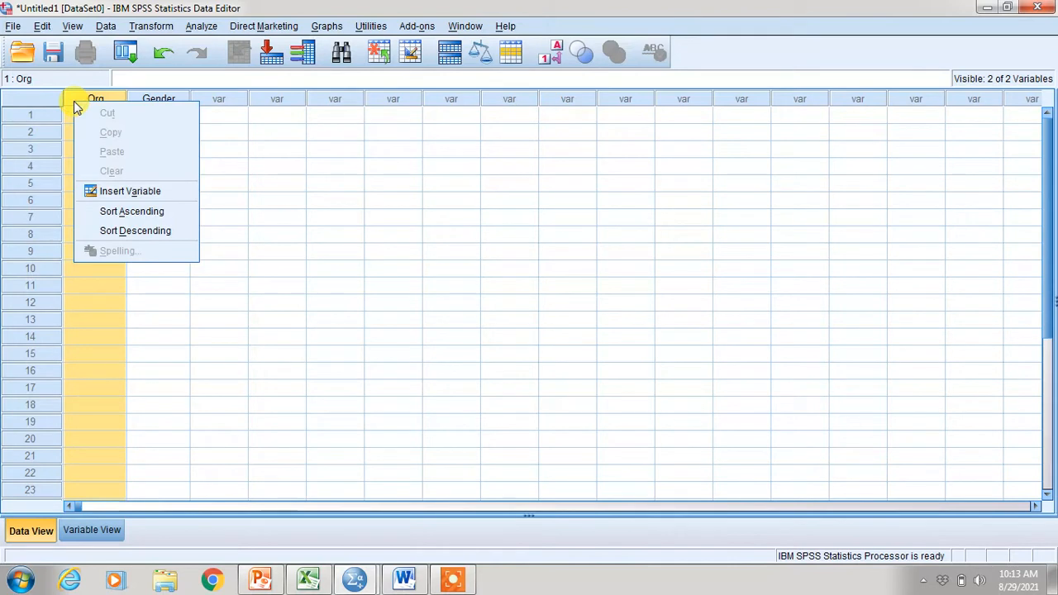
click(128, 191)
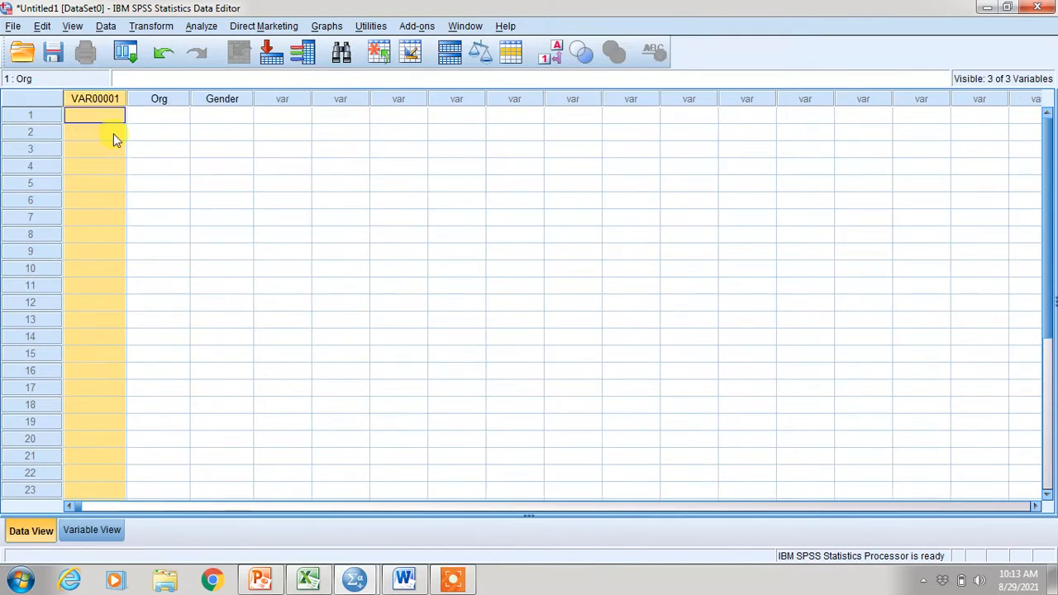
Rename the newly inserted first variable to Part in Variable View.
click(98, 529)
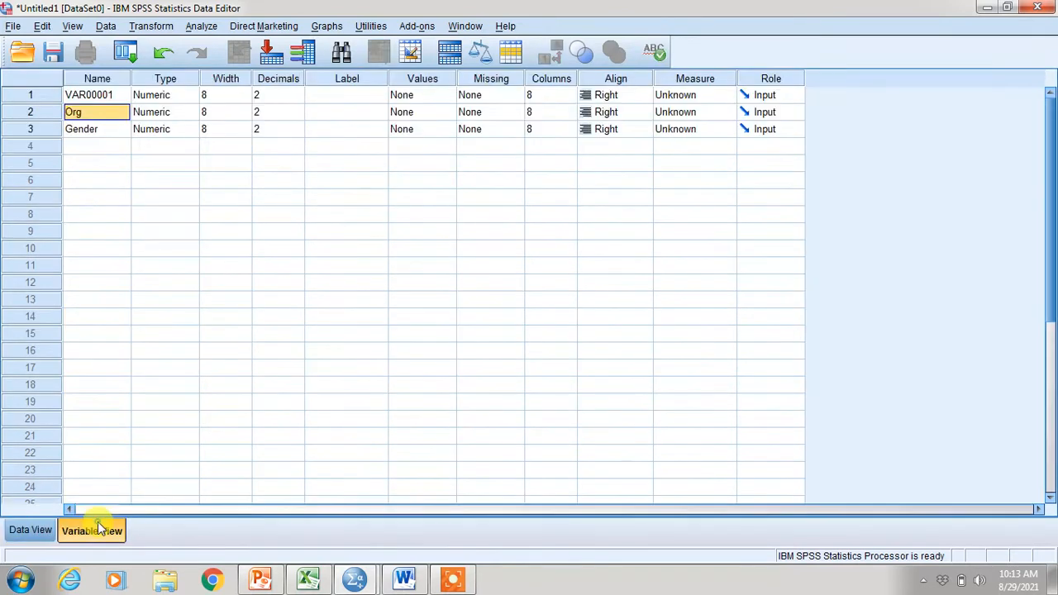
click(104, 97)
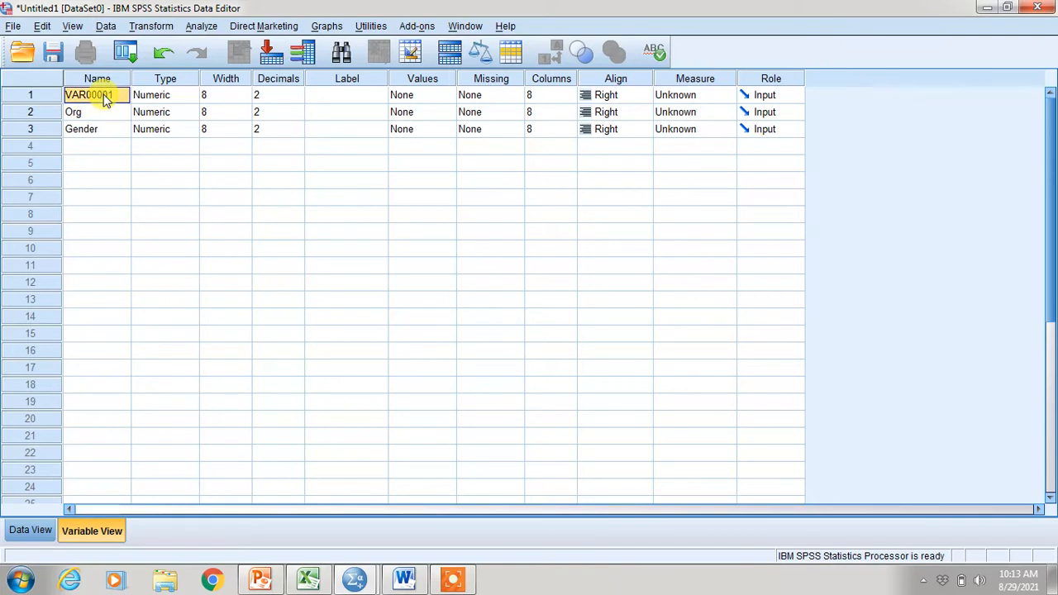
text(Part)
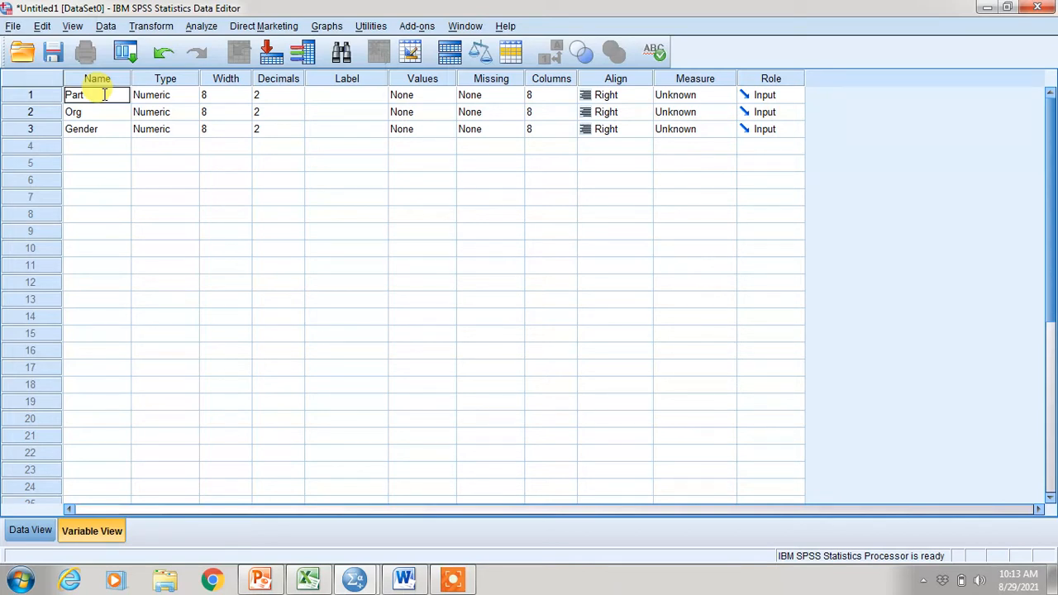
key(Return)
key(Down)
key(Down)
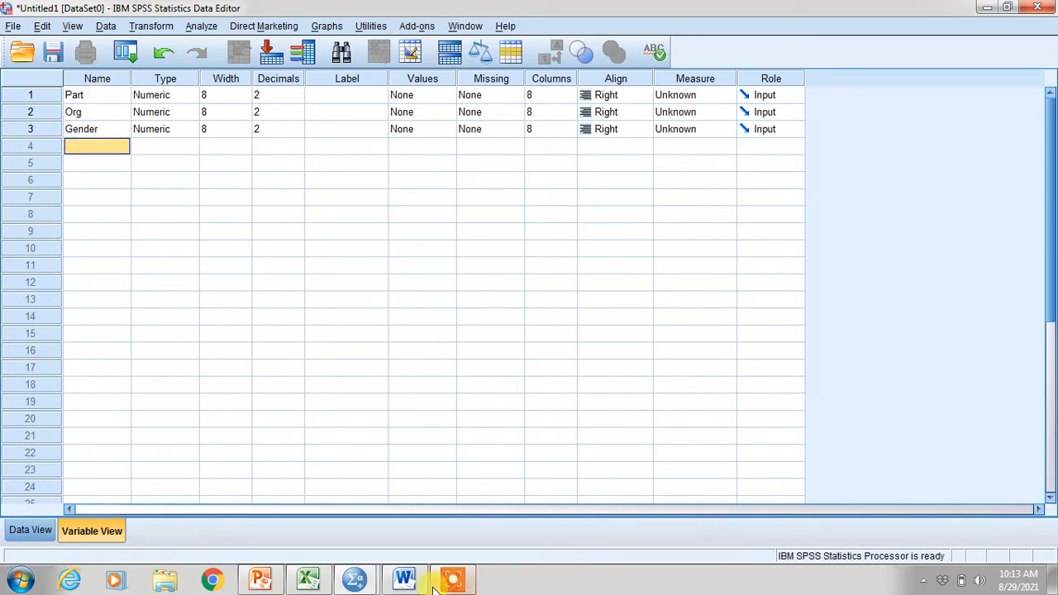
Review the questionnaire in Word and compare it with the variables from Part to Exp in the other, already prepared SPSS dataset.
mouse_move(412, 583)
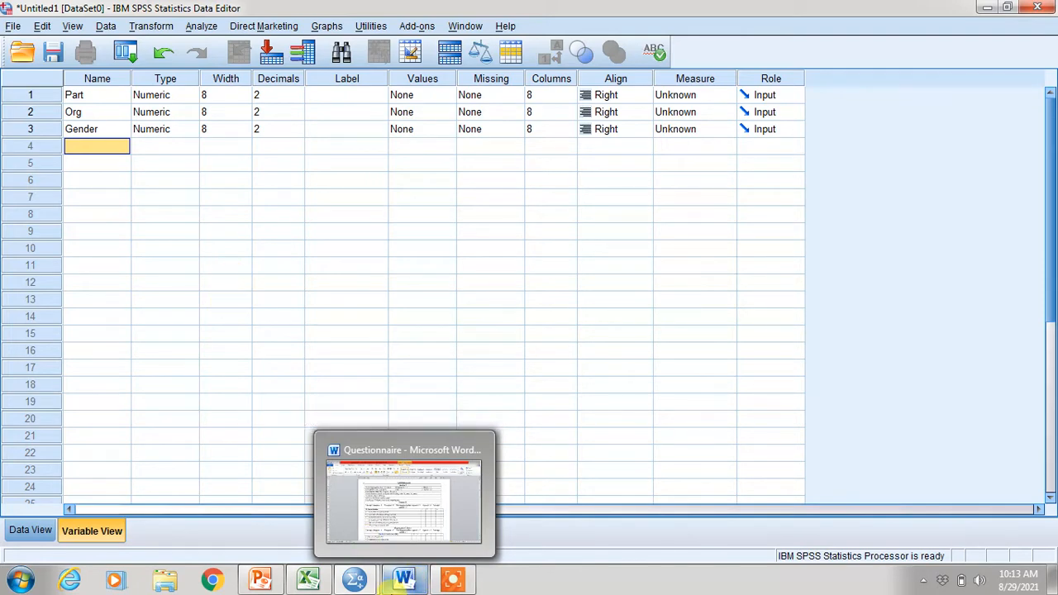
click(382, 480)
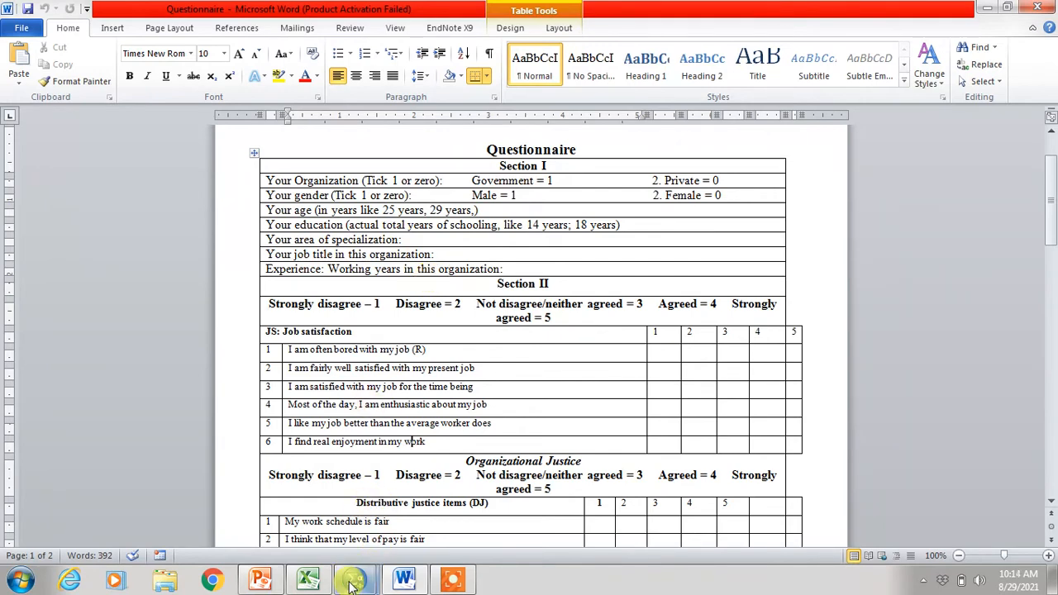
mouse_move(352, 583)
click(295, 522)
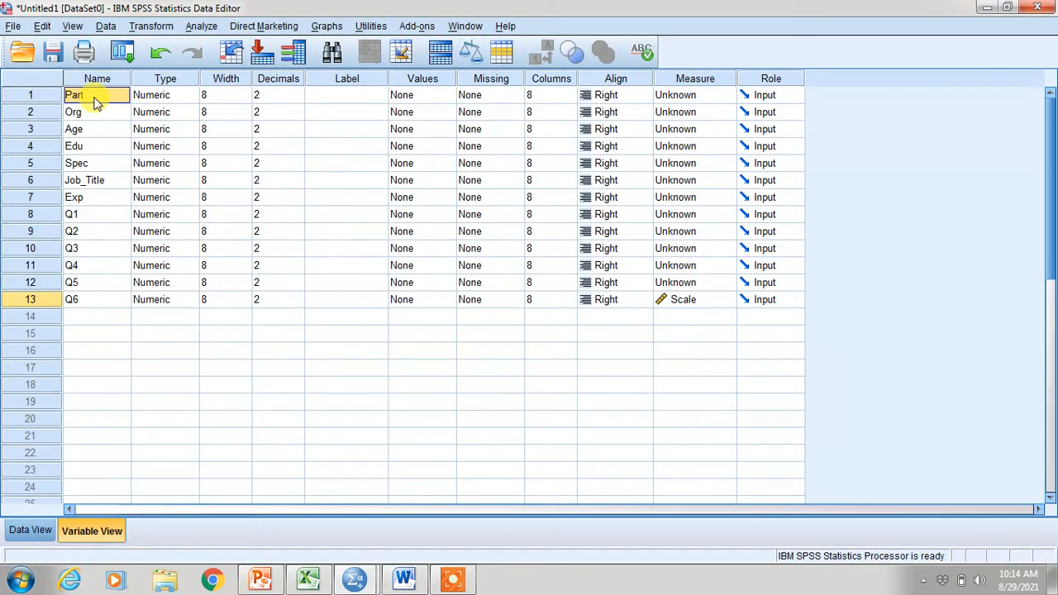
key(Down)
key(Down)
key(Down)
key(Down)
key(Down)
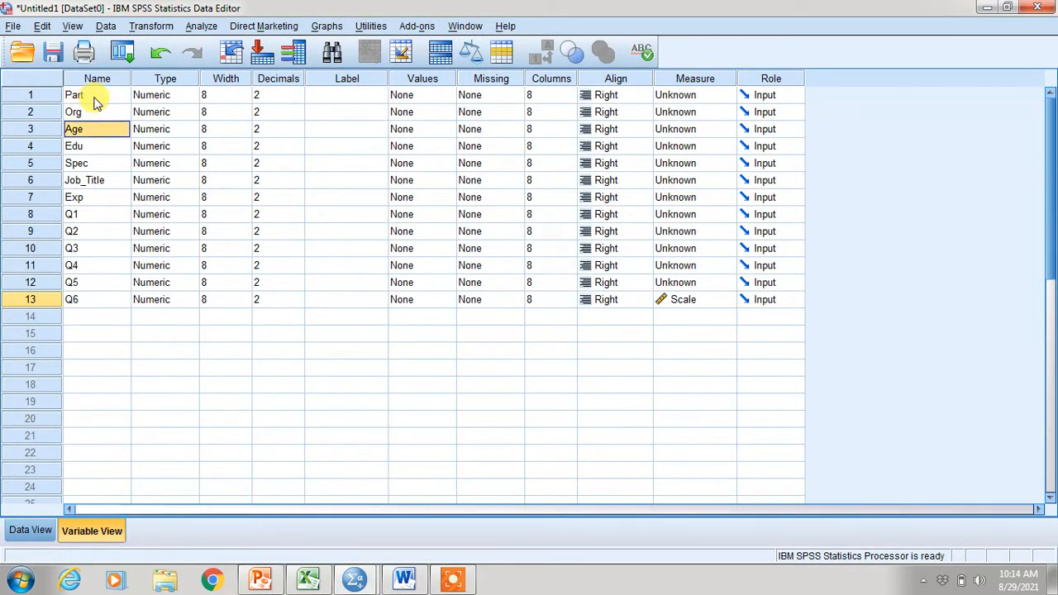
key(Down)
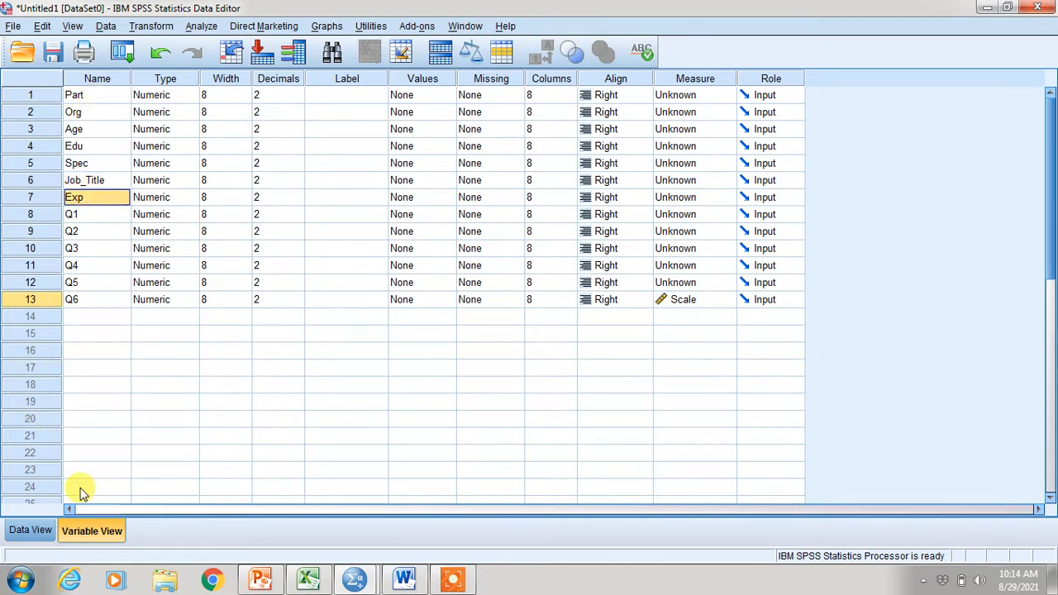
Return to the Word questionnaire and place the cursor at the Section II heading.
click(405, 581)
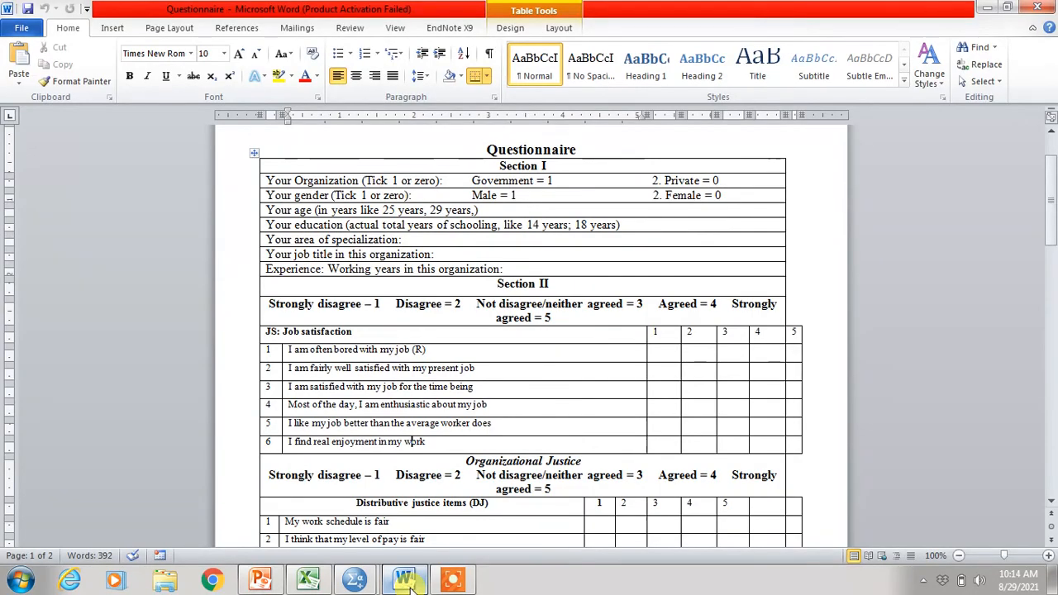
click(497, 285)
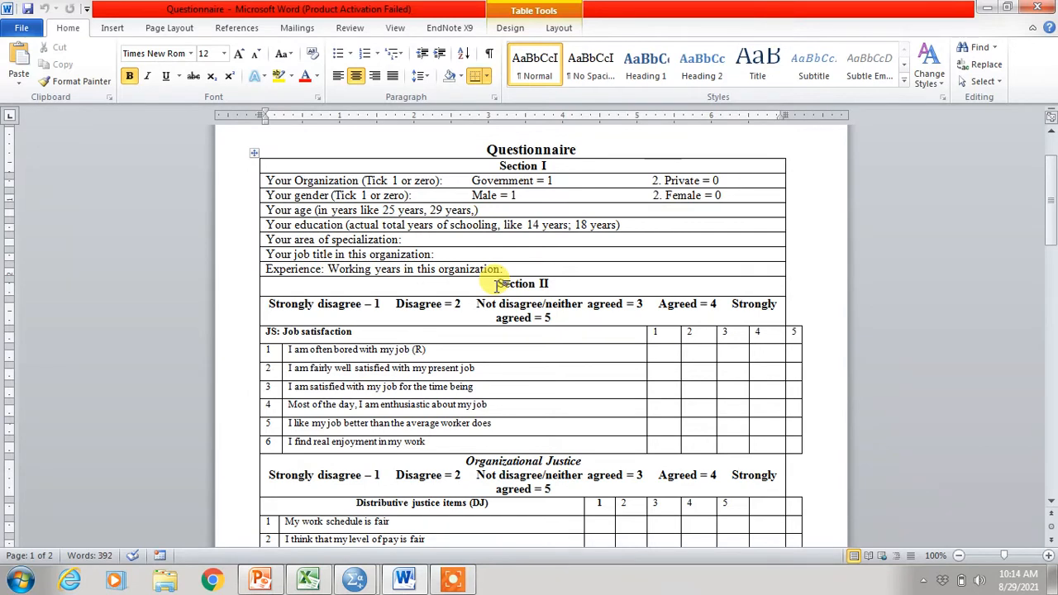
Examine the Section II items in the Word questionnaire, from job satisfaction (JS) to distributive justice (DJ) and procedural justice (PJ).
key(Down)
key(Down)
key(Down)
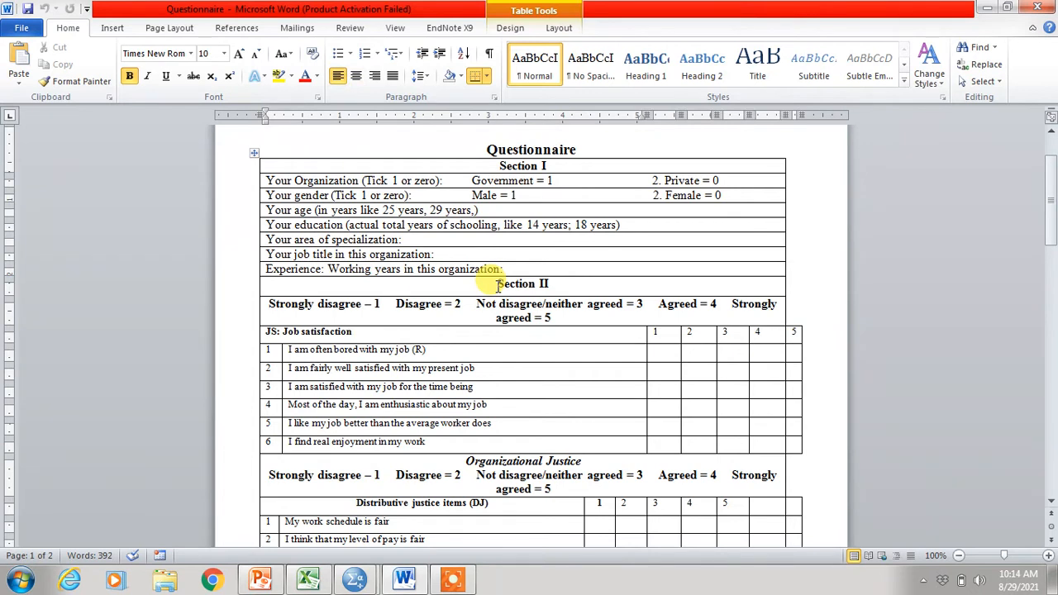
key(Down)
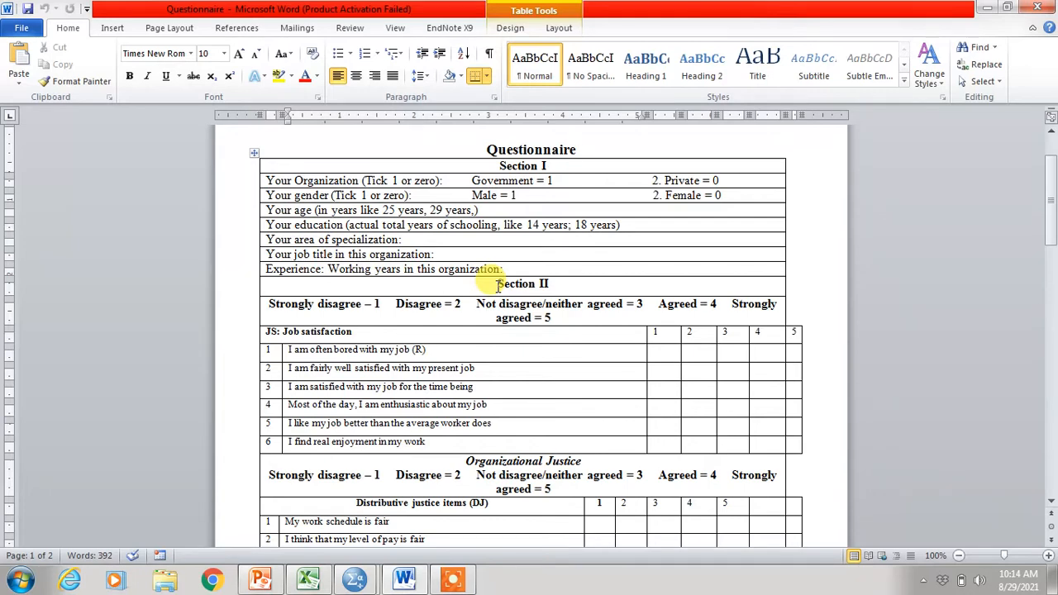
key(Down)
scroll(497, 286, down, 3)
scroll(497, 287, down, 4)
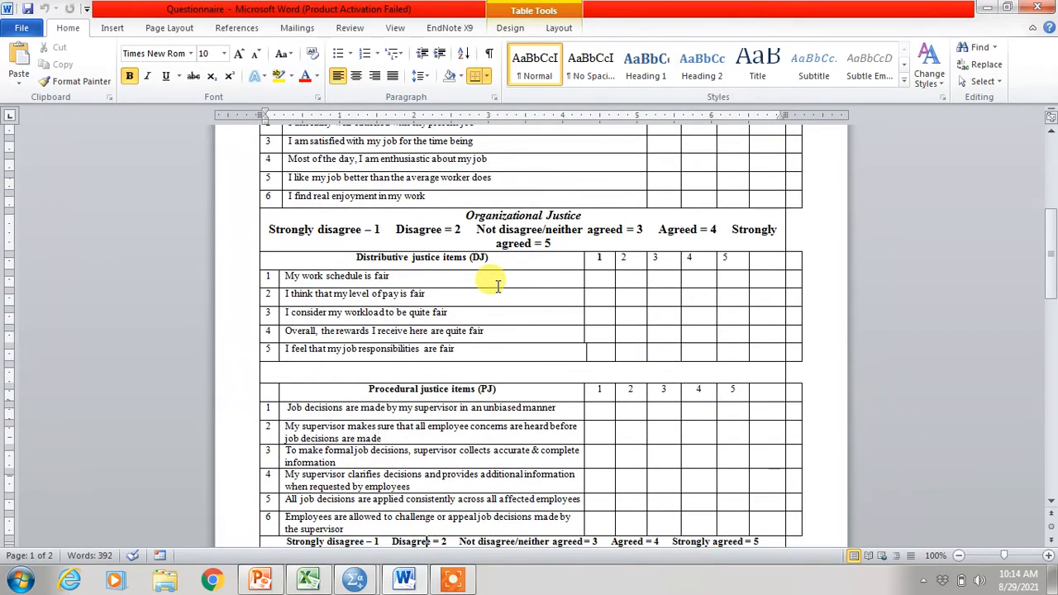
key(Up)
key(Up)
key(Up)
key(Up)
key(Up)
key(Up)
key(Up)
key(Up)
key(Up)
key(Up)
key(Up)
key(Up)
key(Up)
key(Up)
key(Up)
key(Up)
key(Up)
key(Up)
key(Up)
key(Up)
key(Up)
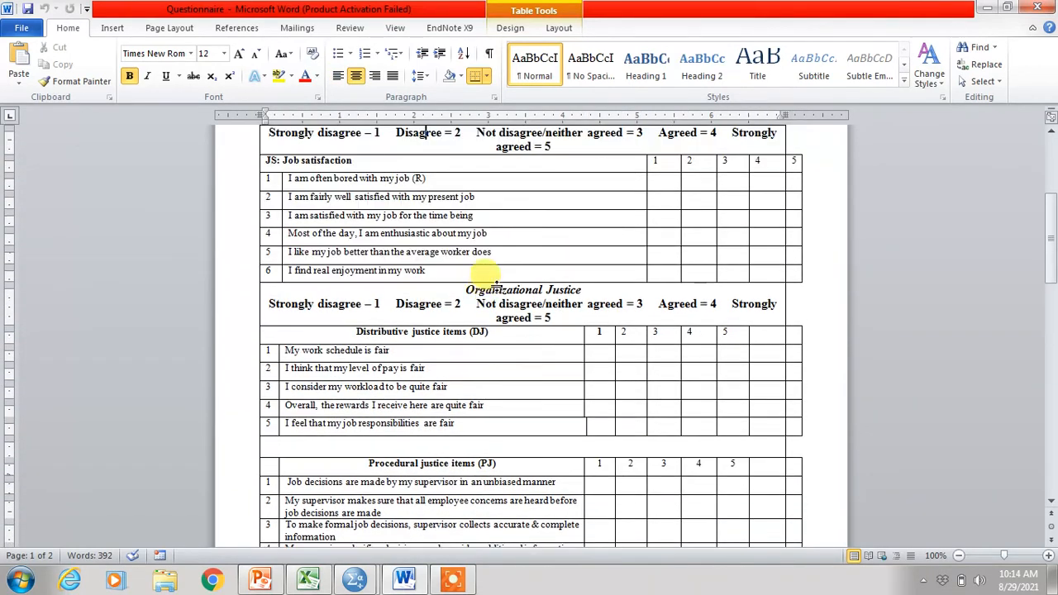
key(Down)
key(Down)
key(Up)
key(Up)
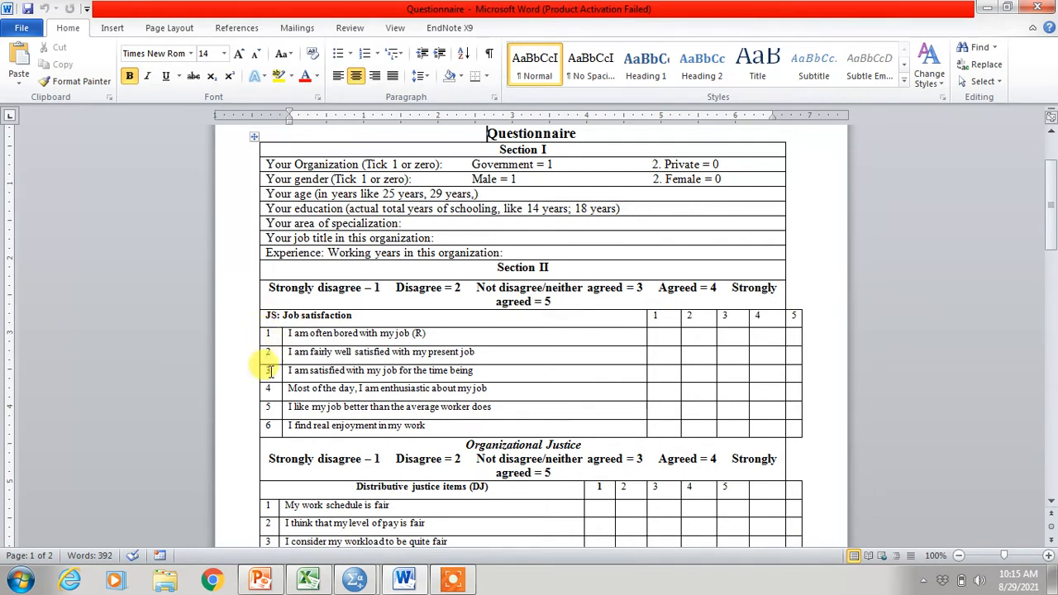
Switch to the prepared SPSS dataset and rename variable Q1 as JS1 in Variable View.
mouse_move(361, 585)
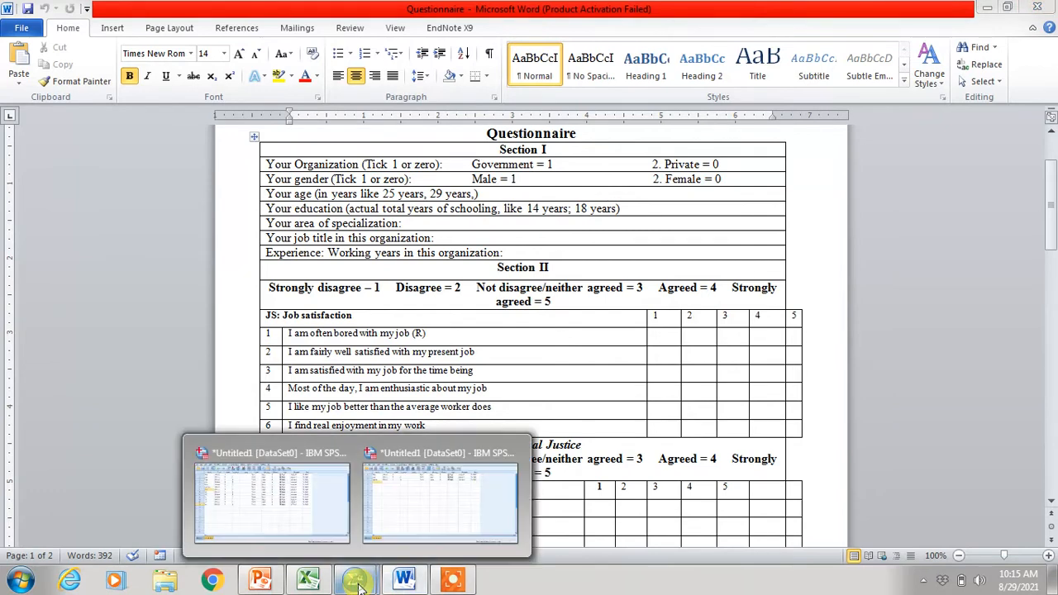
click(291, 515)
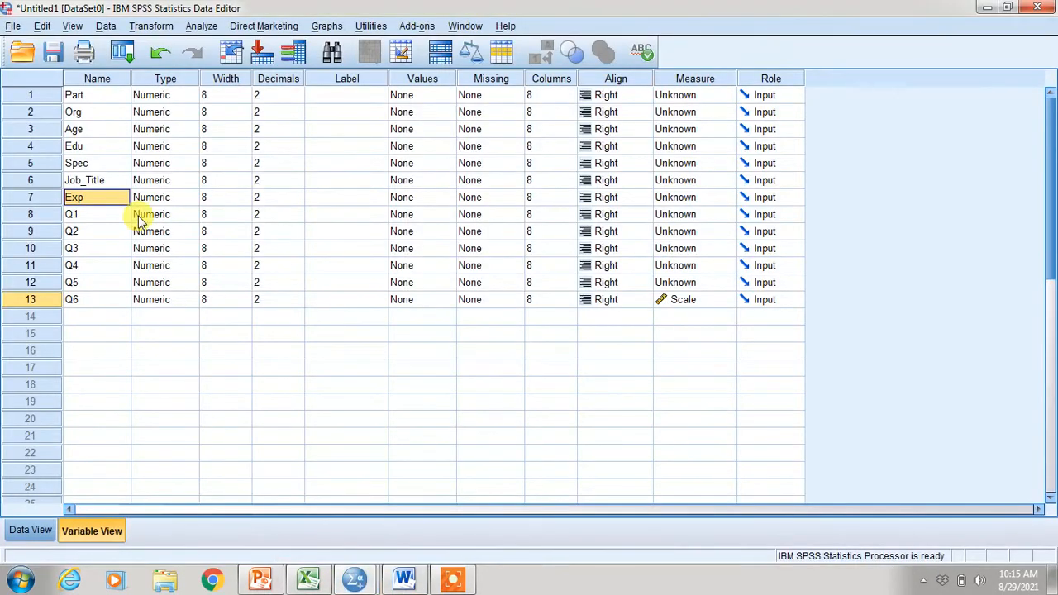
click(112, 216)
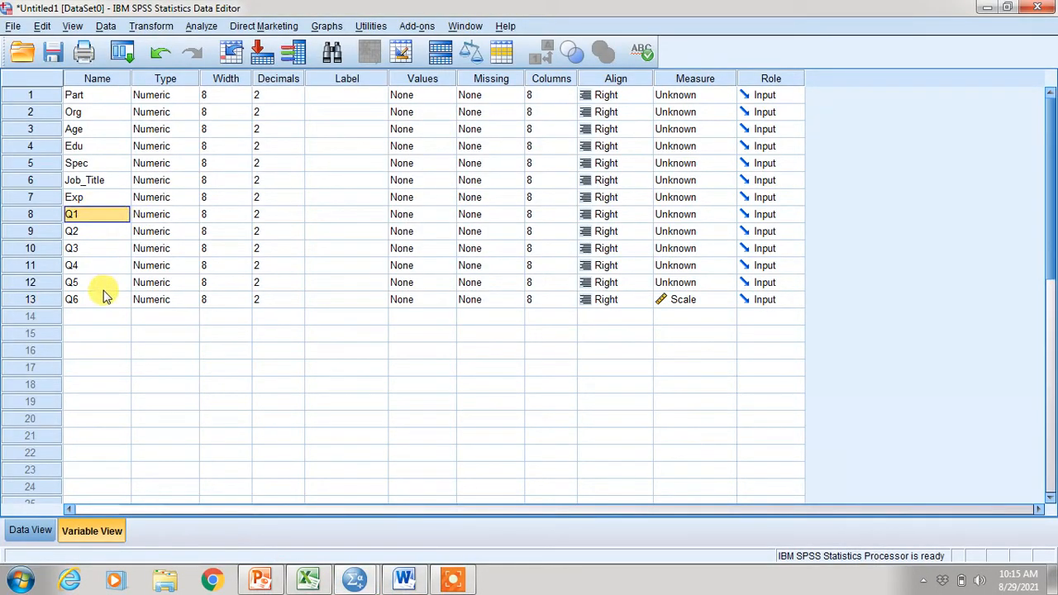
click(105, 297)
double_click(84, 214)
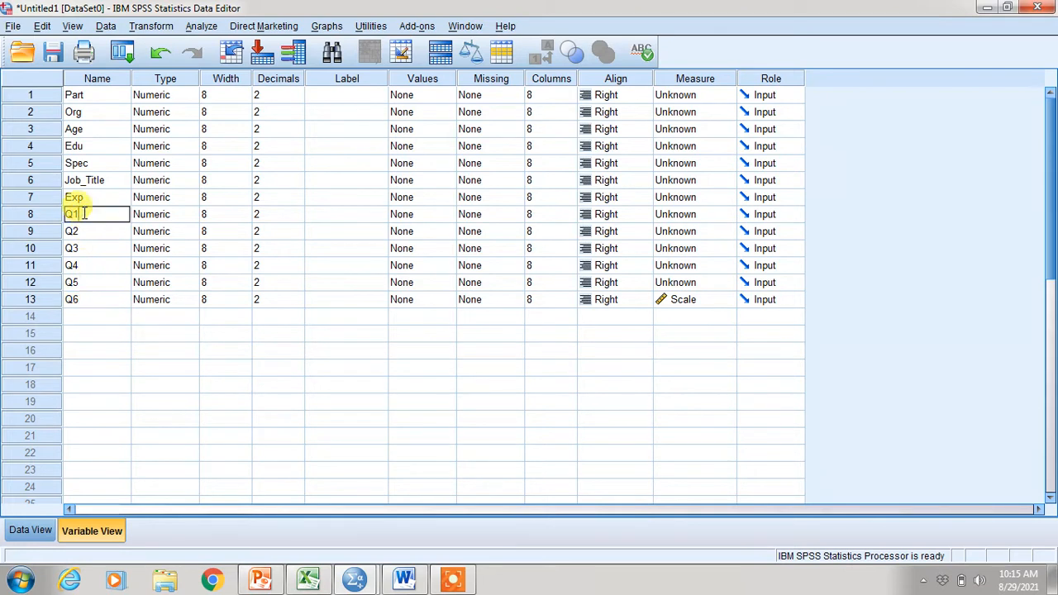
key(BackSpace)
text(JS1)
key(Return)
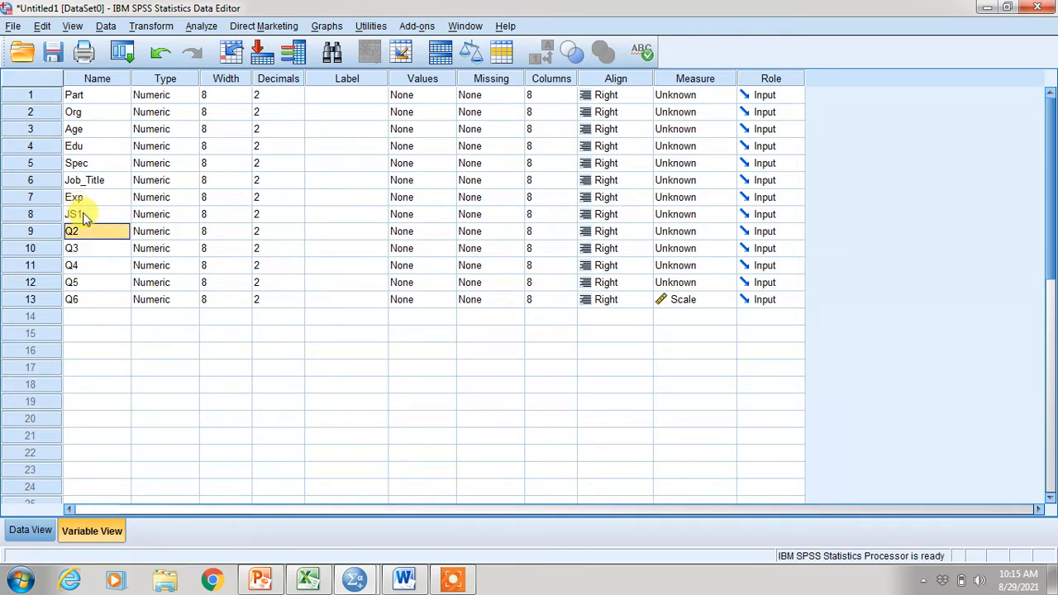
Rename variables Q2 and Q3 as JS2 and JS3.
text(J)
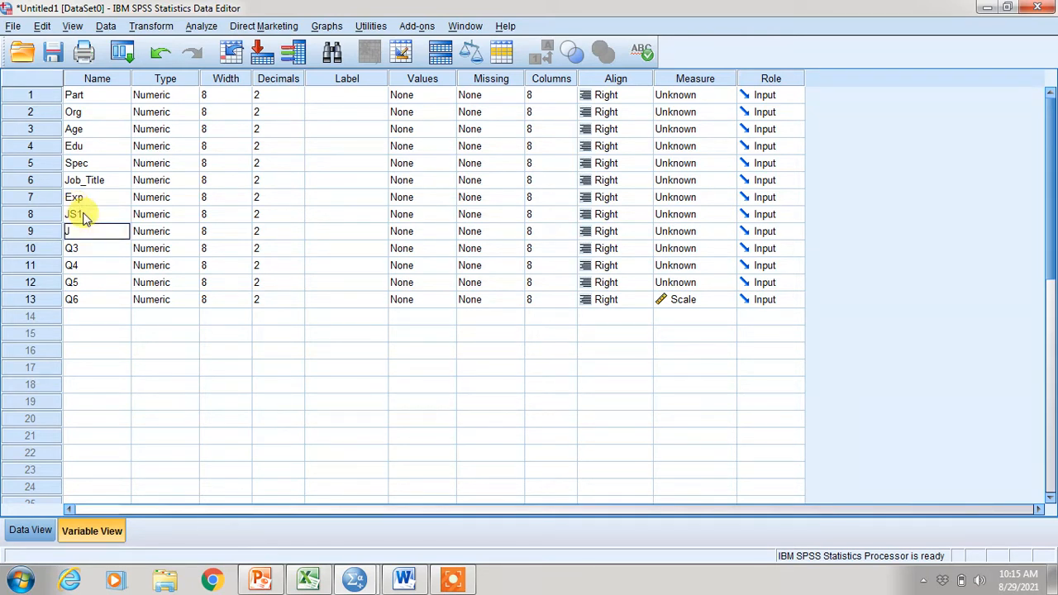
text(S2)
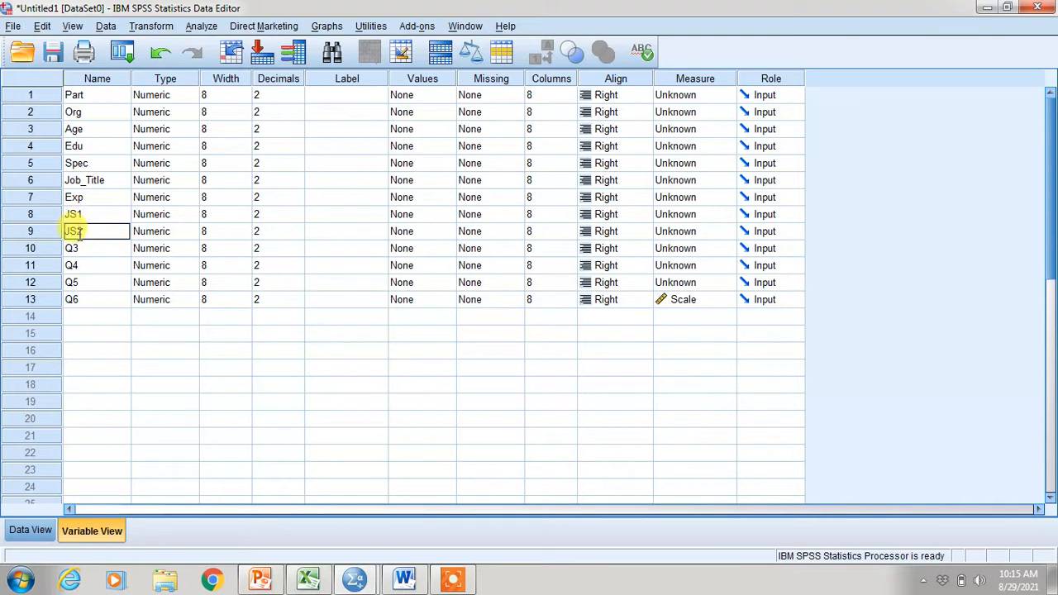
key(Return)
key(BackSpace)
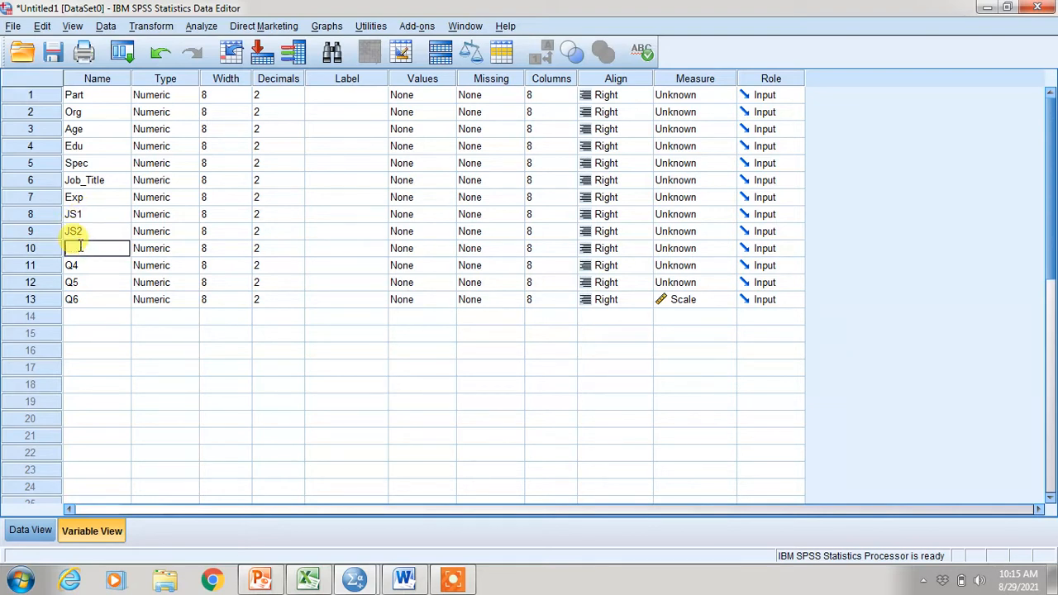
text(JS3)
key(Return)
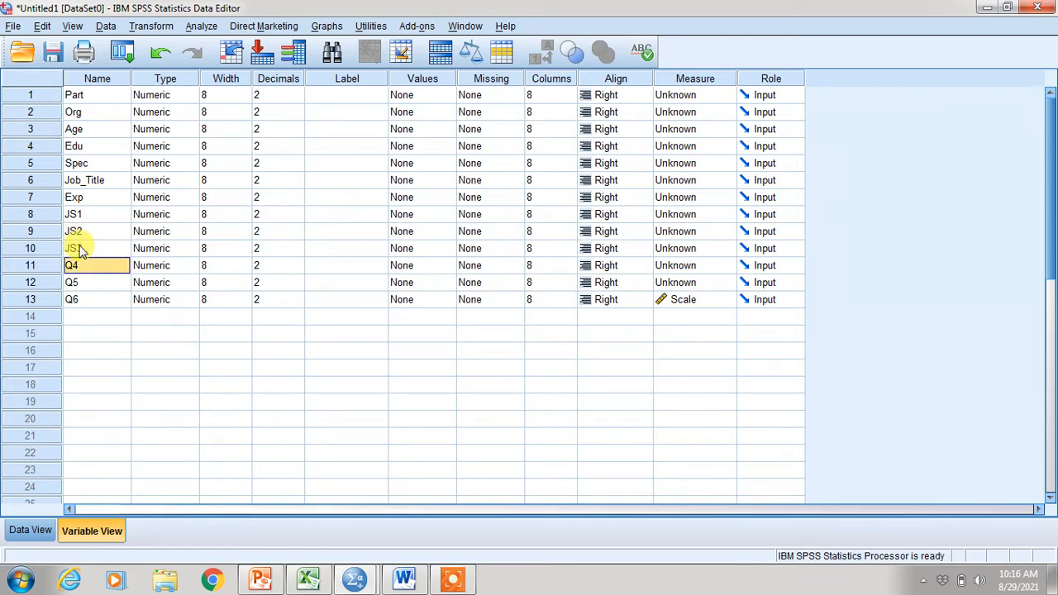
Try to rename variable Q4 as "JS 3", with a space in the name.
key(BackSpace)
text(JS)
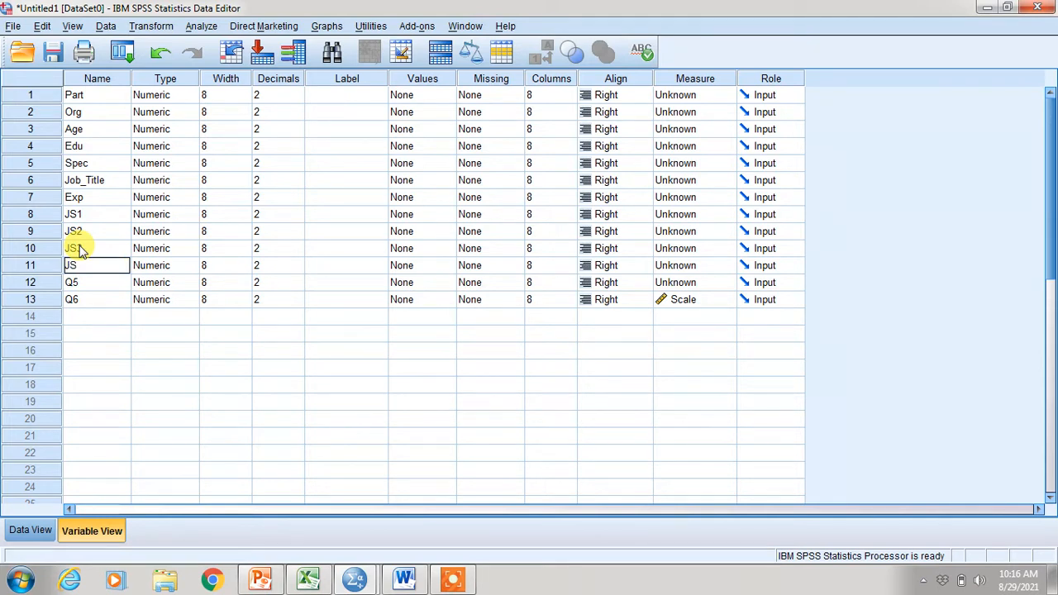
text( 3)
key(Return)
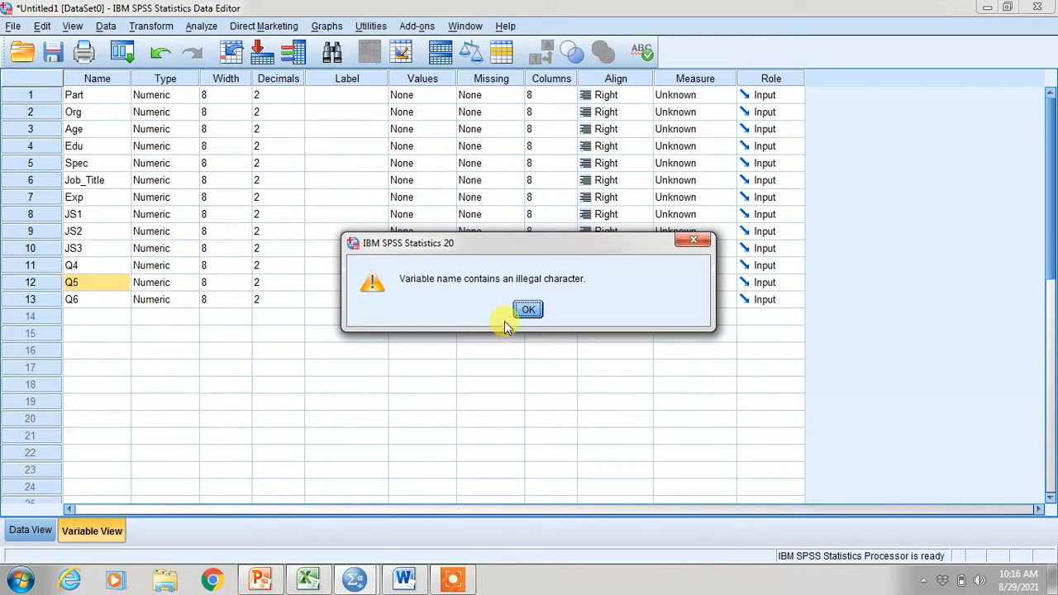
click(525, 312)
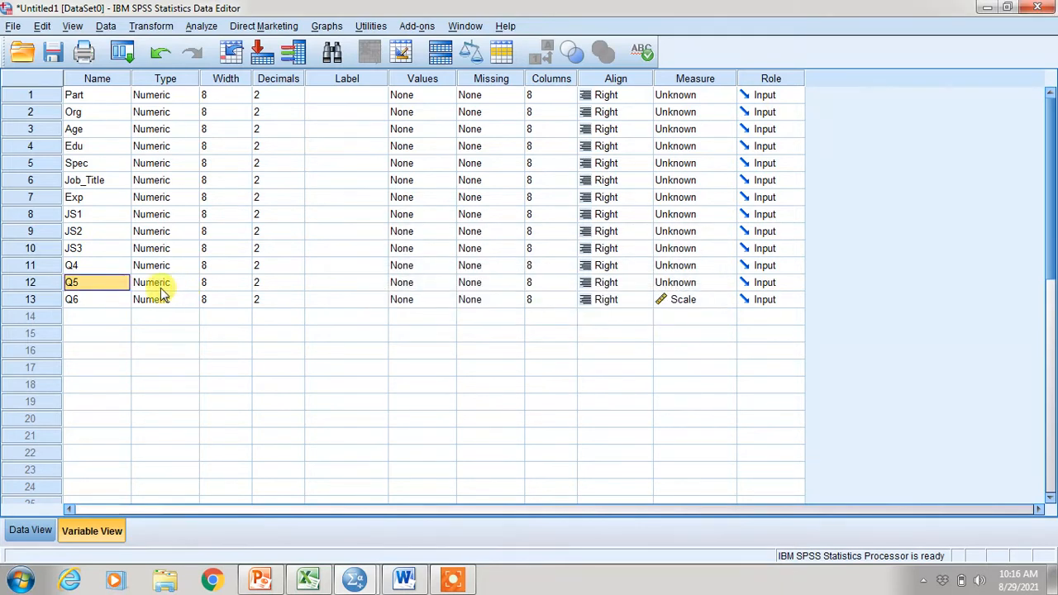
Rename variables Q4 and Q5 as JS4 and JS5.
double_click(95, 264)
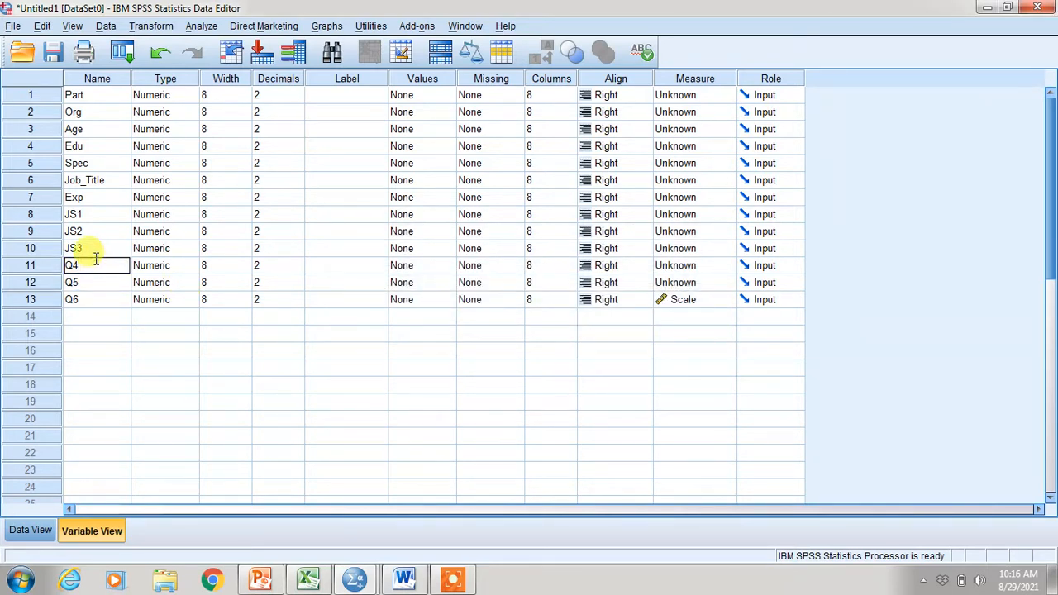
key(BackSpace)
text(JS4)
double_click(87, 281)
key(BackSpace)
key(BackSpace)
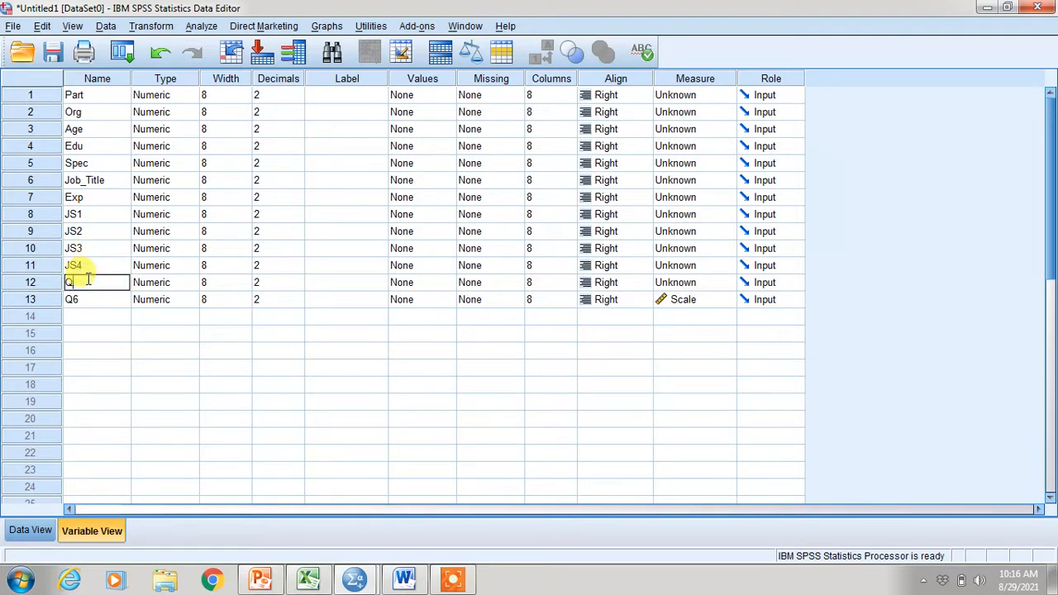
text(JS)
text(5)
Mute the system sound and rename variable Q6 as JS6.
click(976, 583)
click(969, 491)
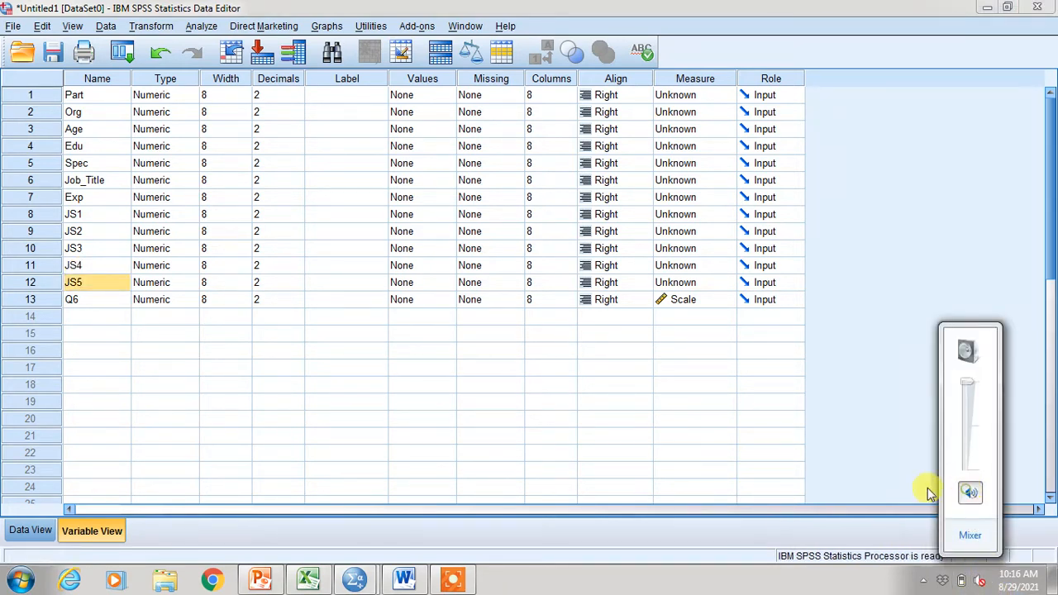
click(89, 300)
click(89, 301)
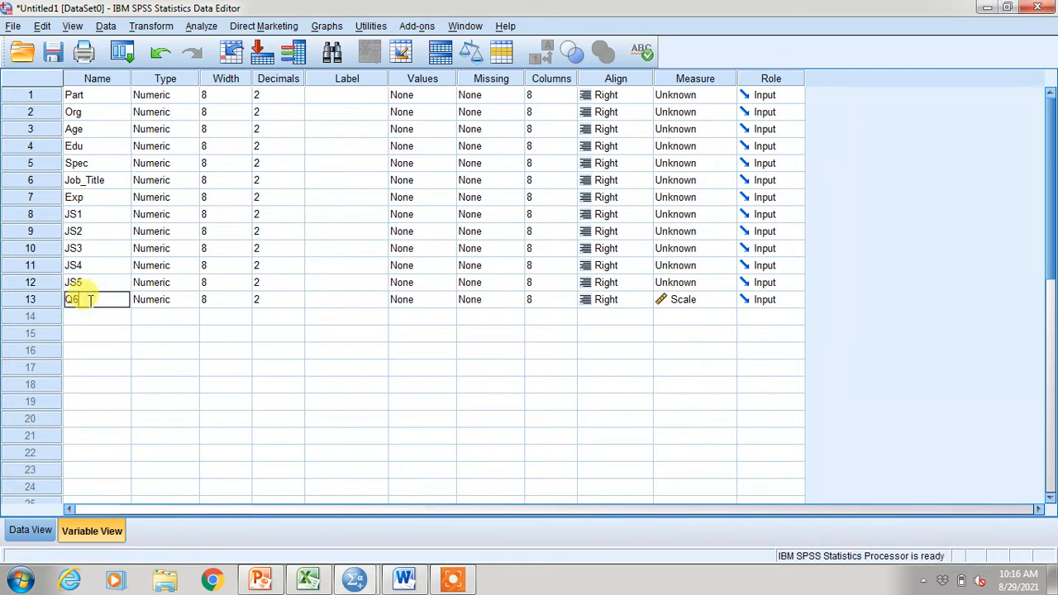
key(BackSpace)
key(BackSpace)
text(JS6)
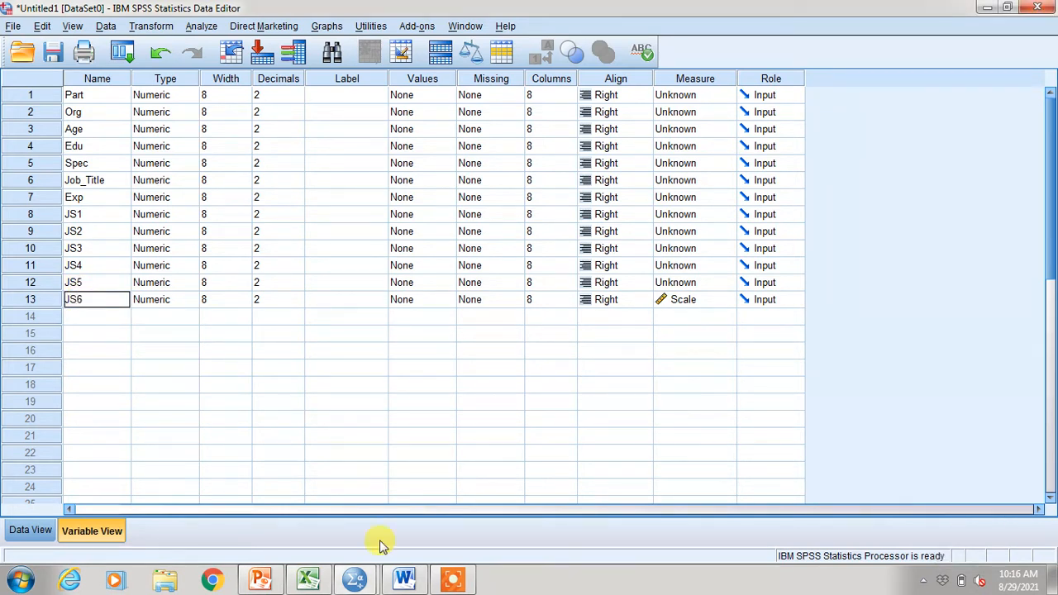
Check the job satisfaction items in the Word questionnaire and return to the SPSS dataset with the JS variables.
click(403, 581)
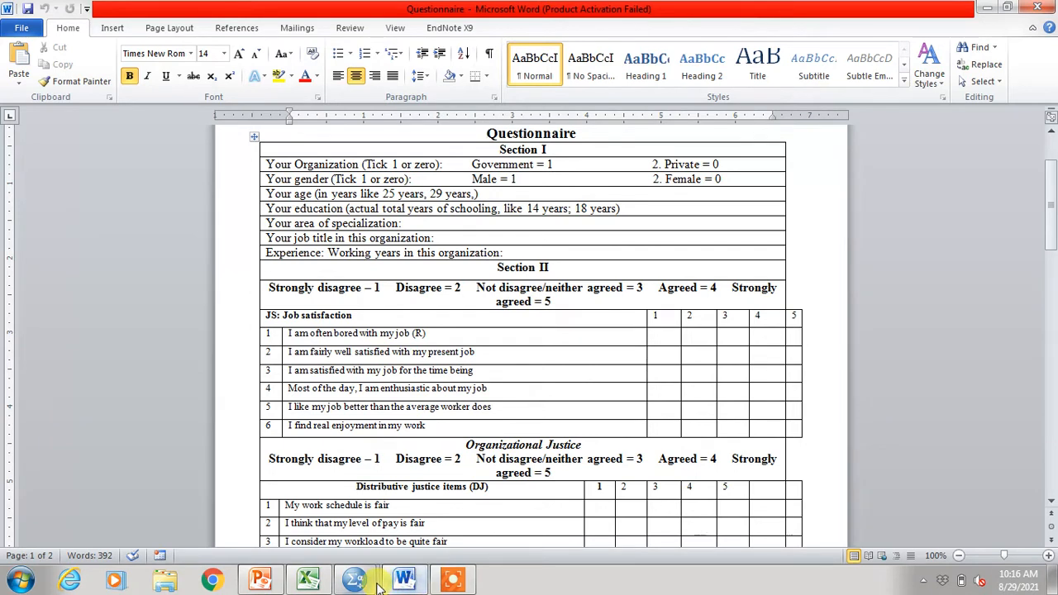
mouse_move(378, 585)
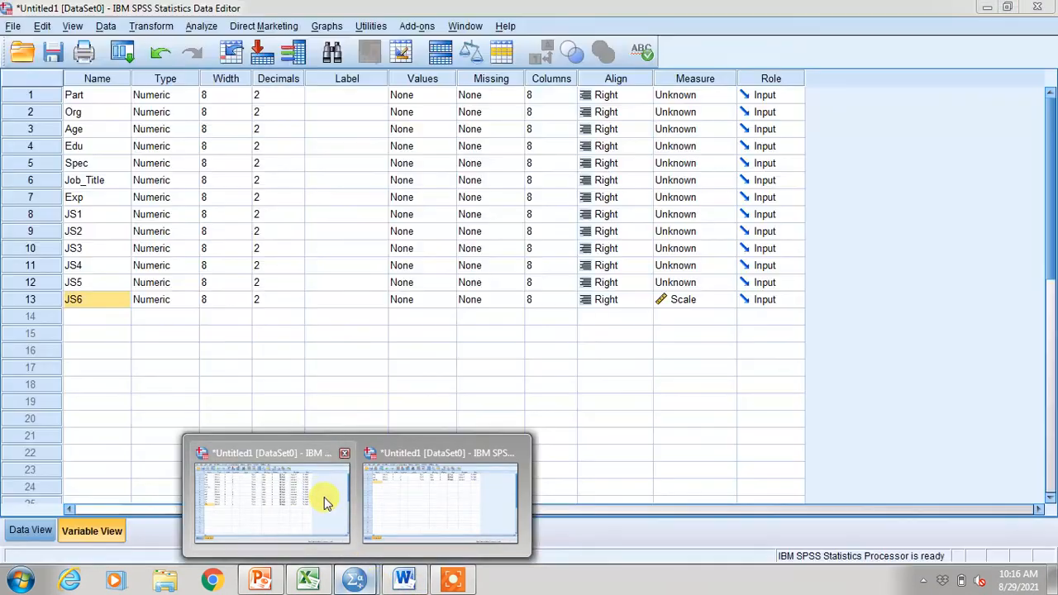
click(324, 499)
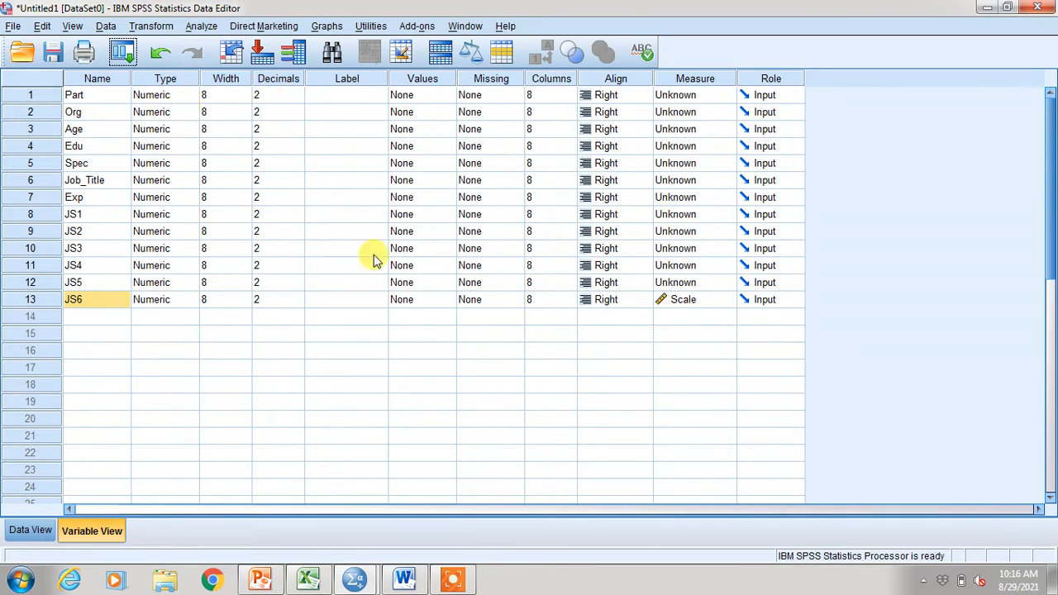
Show the dataset in Data View and look through the first row's cells from Part to JS4.
click(32, 531)
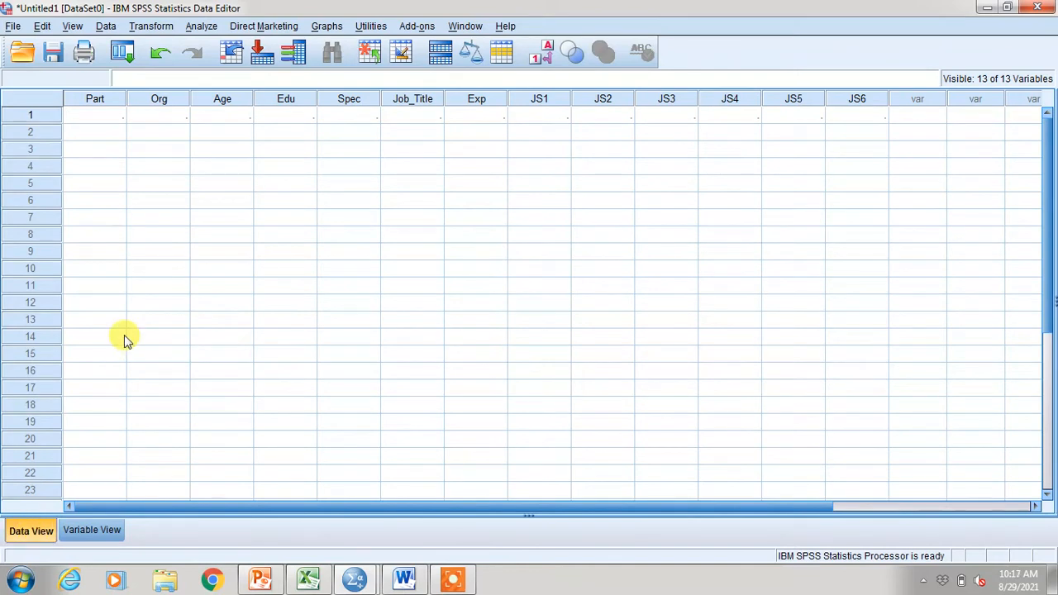
click(99, 122)
key(Tab)
key(Tab)
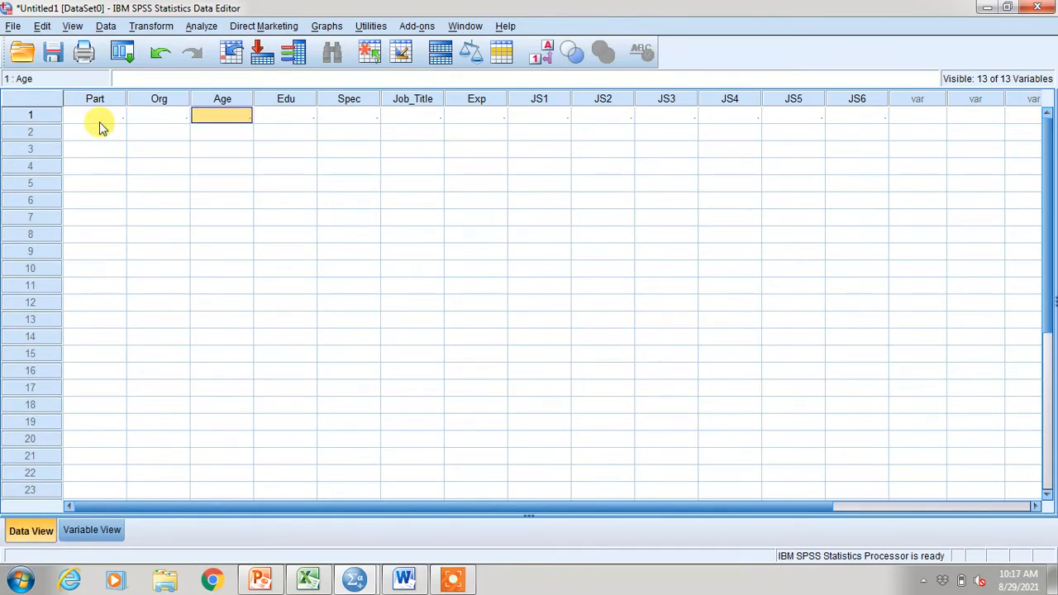
key(Tab)
key(Tab)
key(Tab)
key(Tab)
key(Tab)
key(Tab)
key(Tab)
key(Tab)
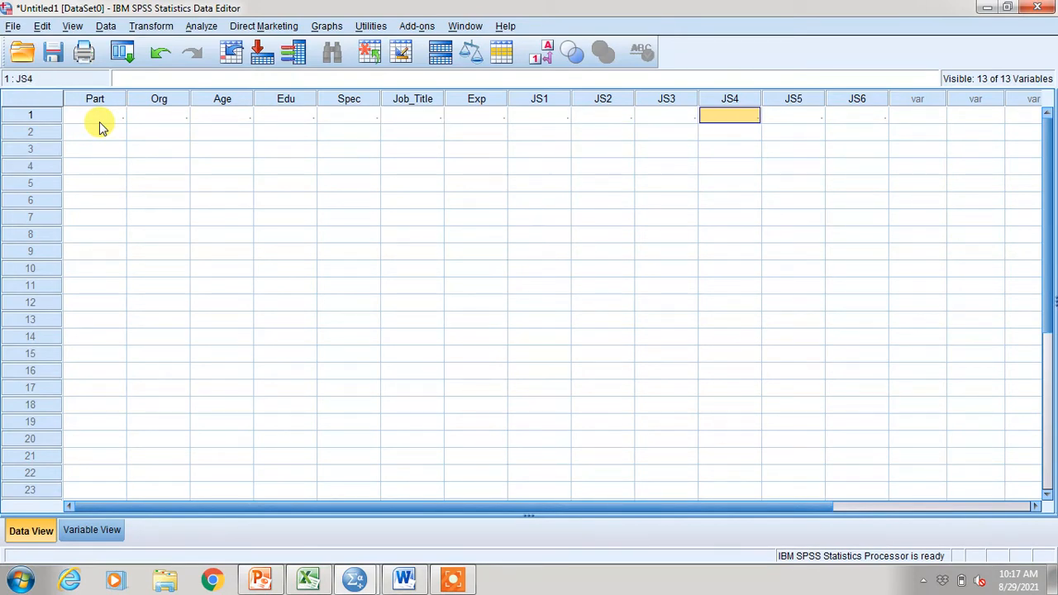
key(shift+Tab)
key(shift+Tab)
key(shift+Tab)
key(shift+Tab)
Enter the first participant's values in row 1: Part 1, Org 1, Age 35 and Edu 16.
click(99, 121)
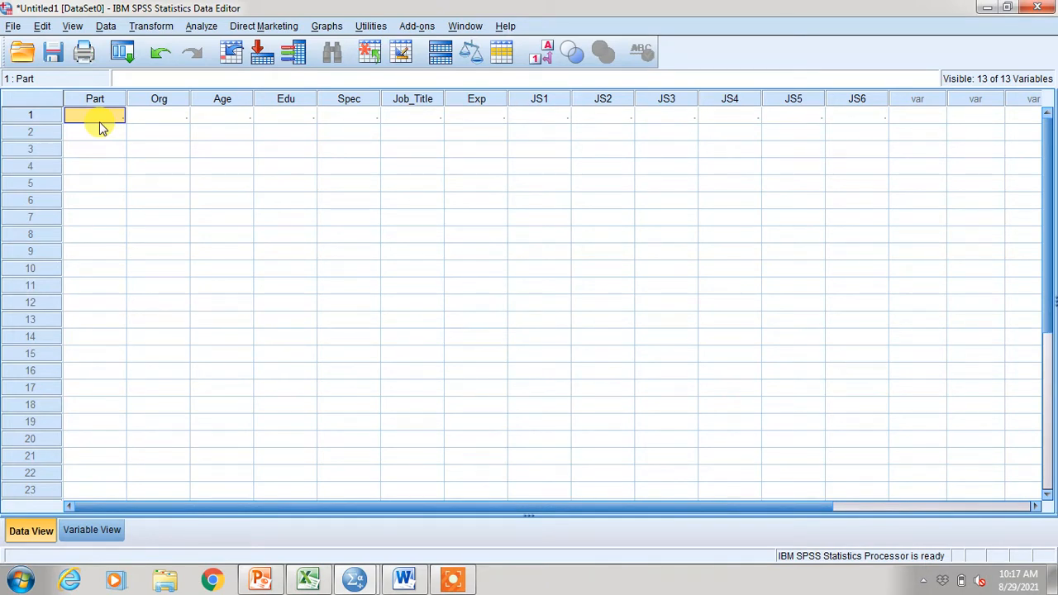
text(1)
key(Tab)
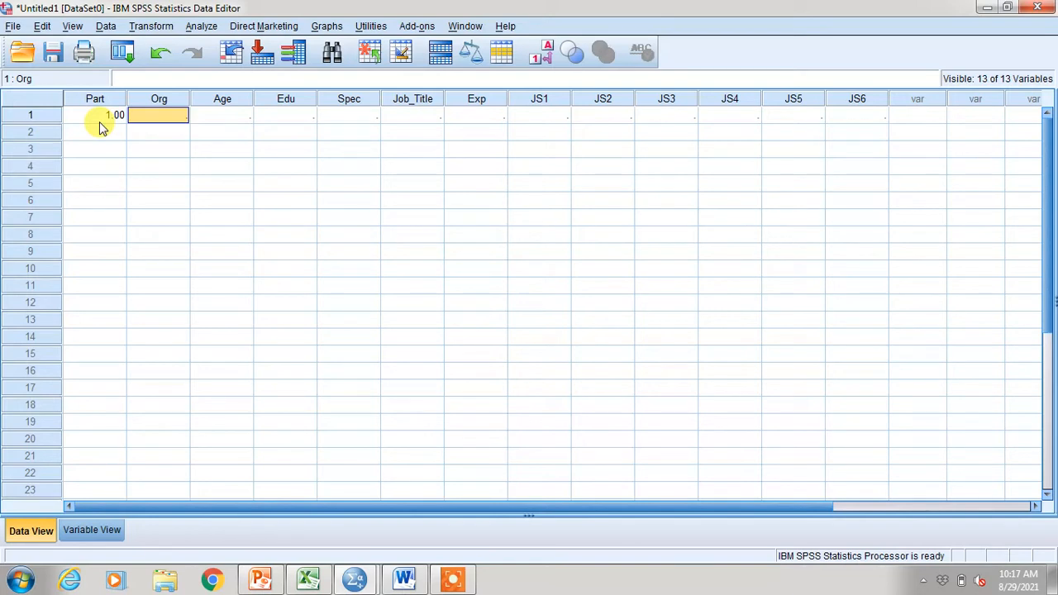
text(1)
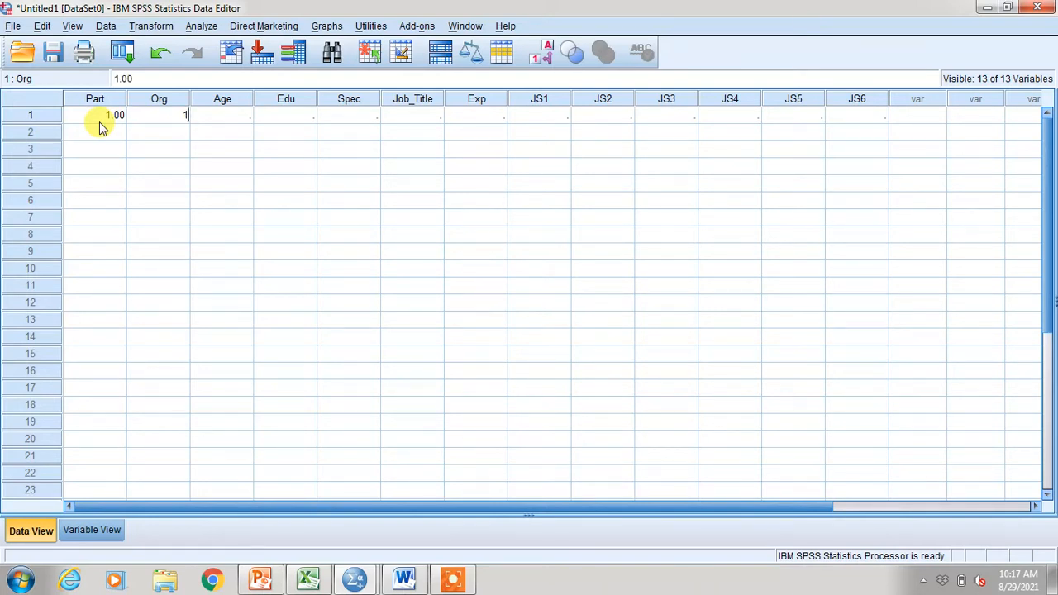
key(Tab)
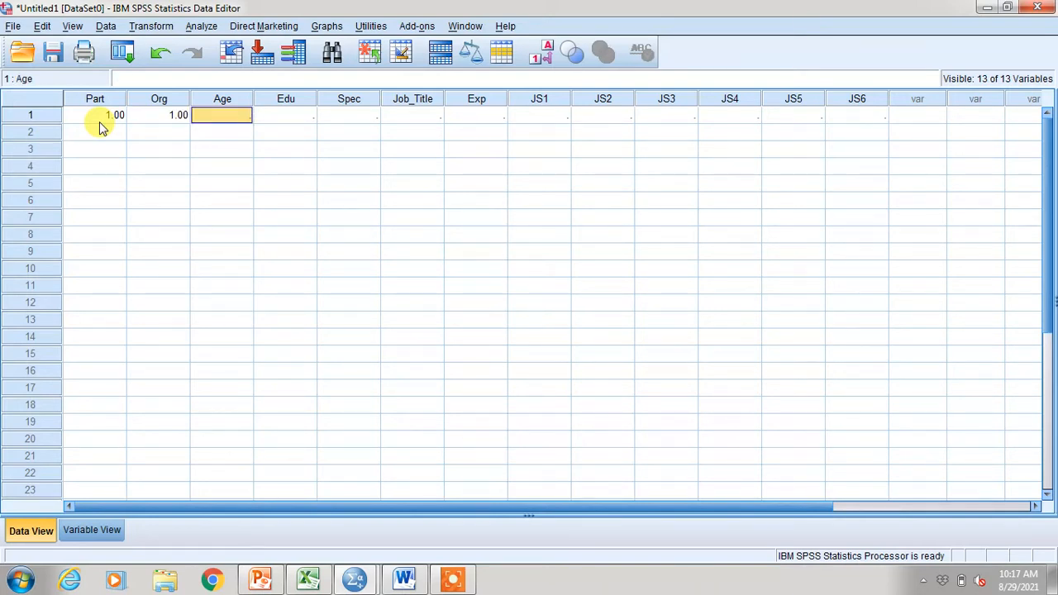
text(35)
key(Tab)
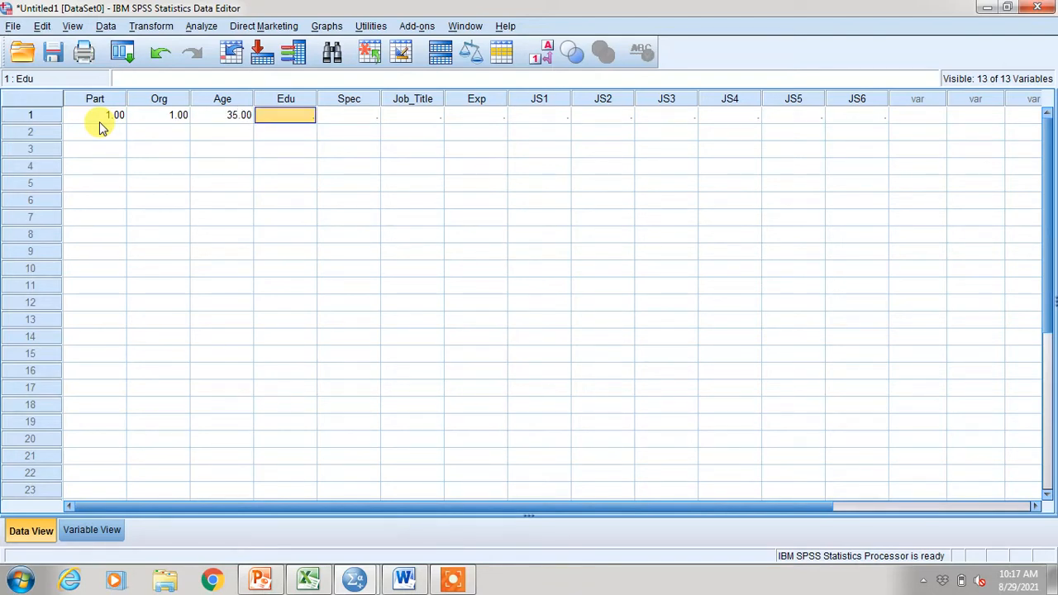
text(16)
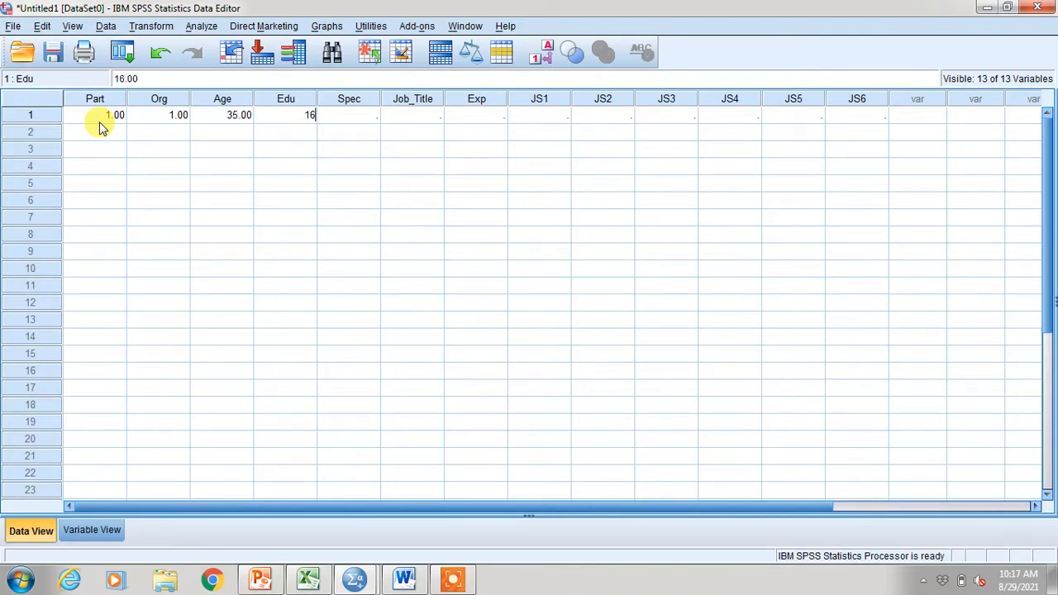
key(Tab)
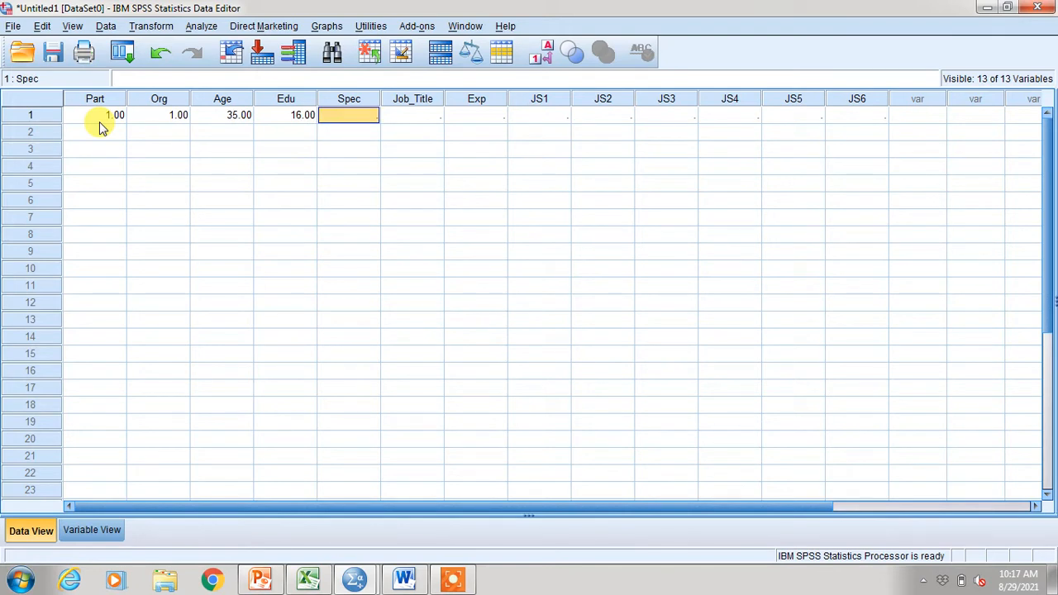
Check the job satisfaction items and their response scale in the Word questionnaire, and return to the SPSS dataset.
key(Tab)
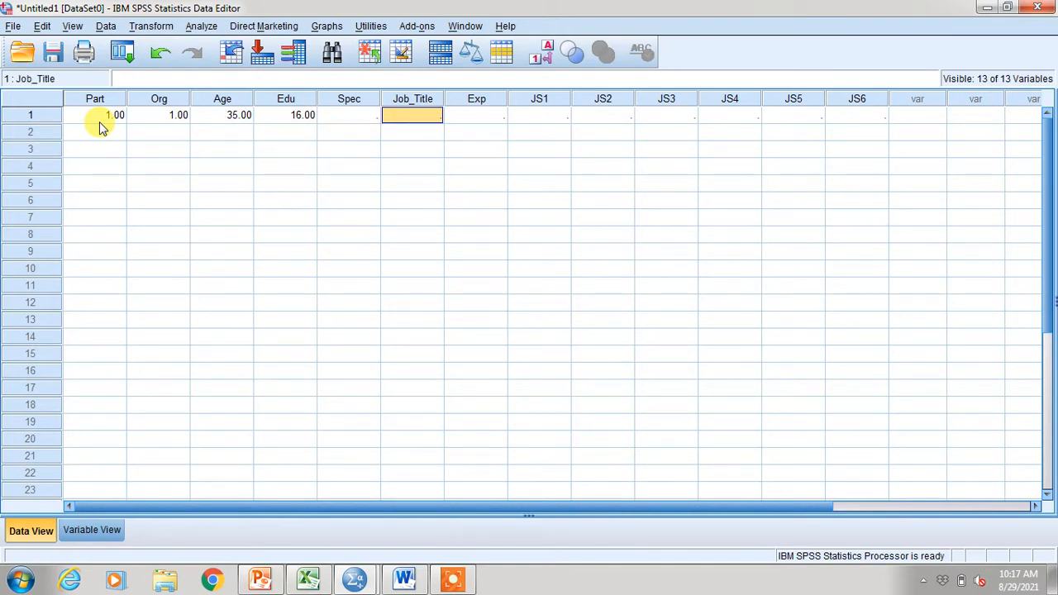
key(Tab)
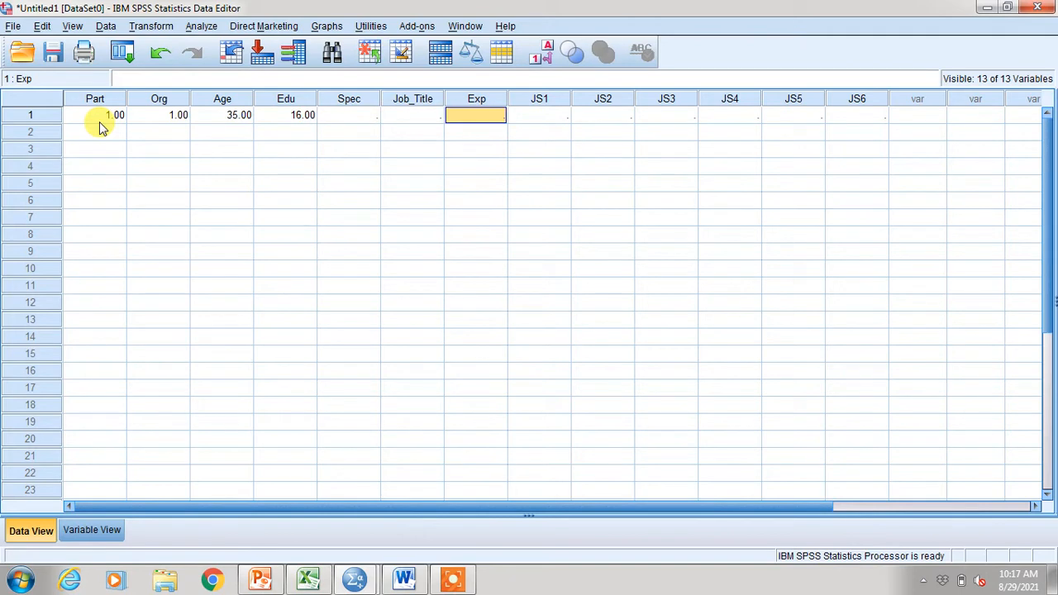
key(Tab)
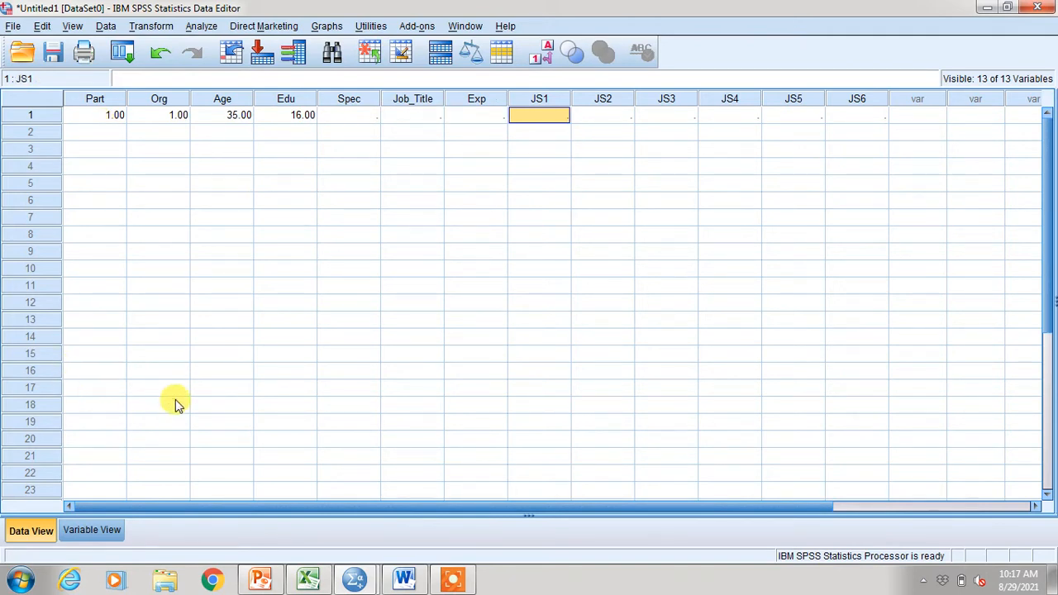
click(404, 580)
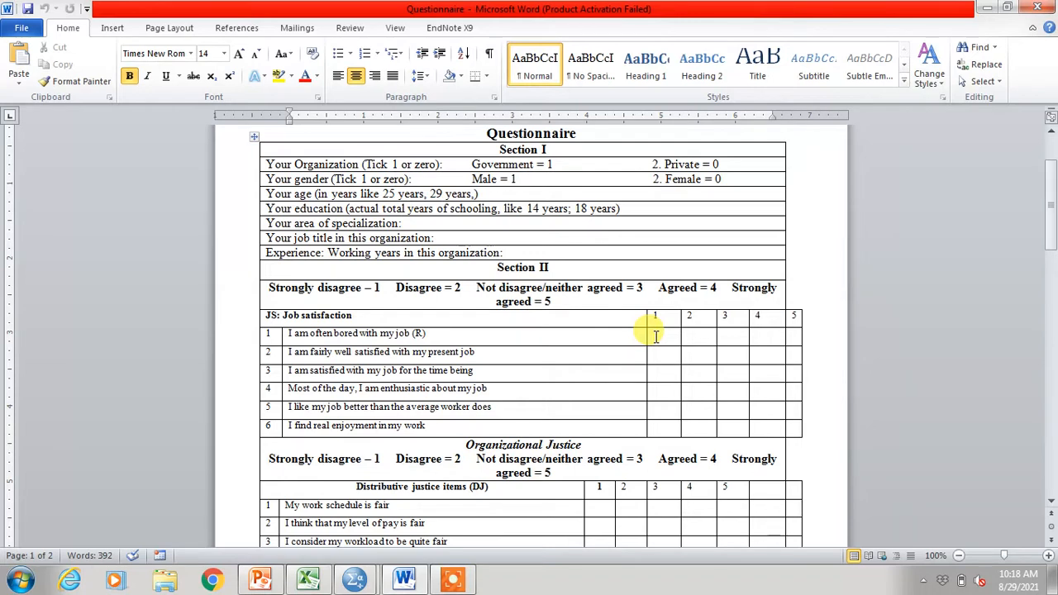
mouse_move(372, 585)
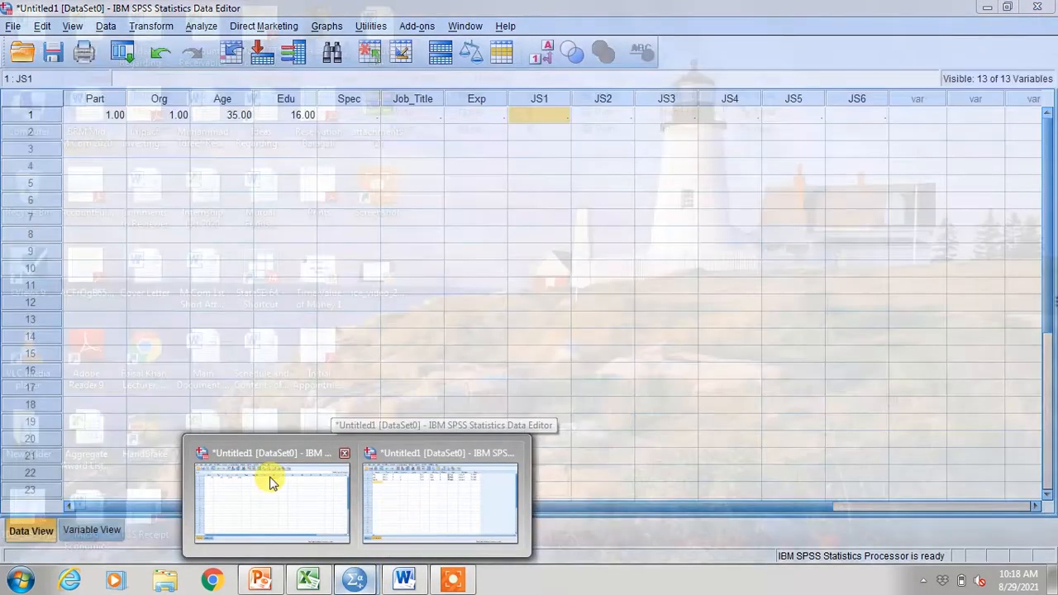
click(273, 483)
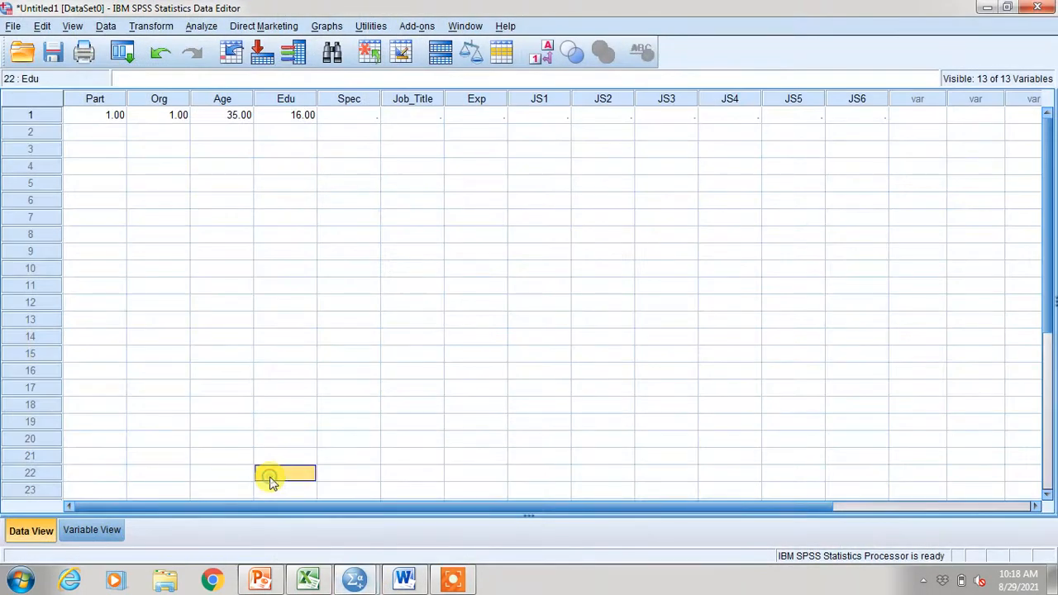
Enter 1 as the first participant's response for JS1.
click(552, 121)
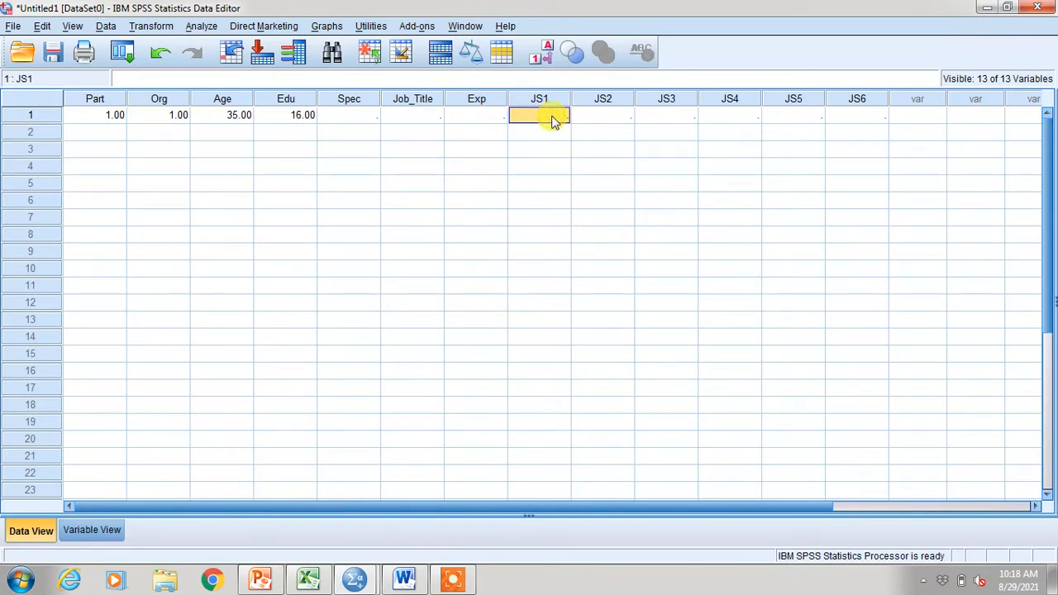
text(1)
key(Return)
click(555, 121)
Change the variable type of Part to String, keeping 8 characters.
click(73, 531)
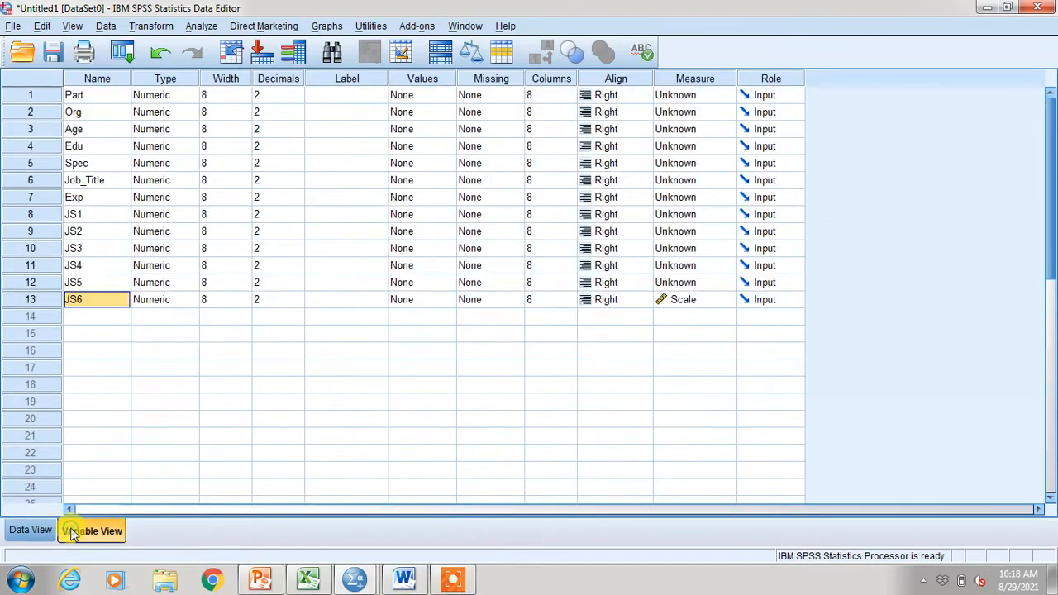
click(102, 98)
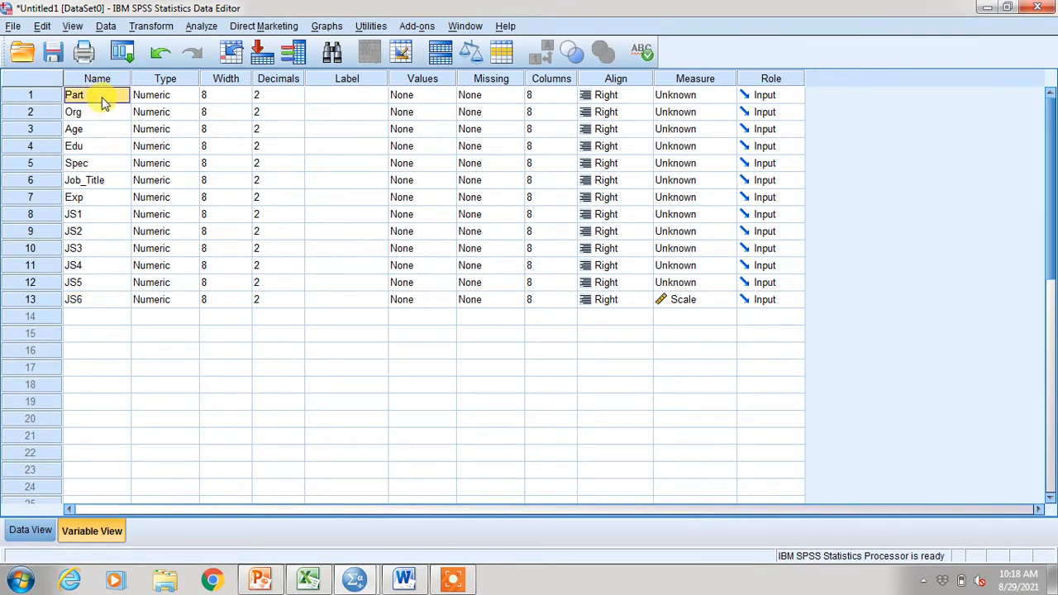
click(165, 96)
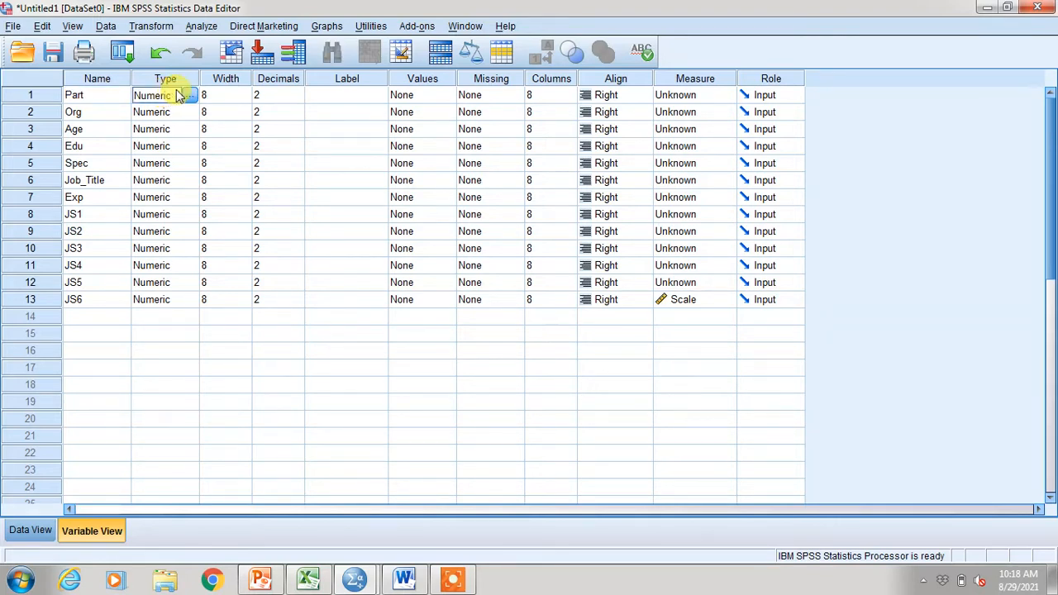
click(190, 97)
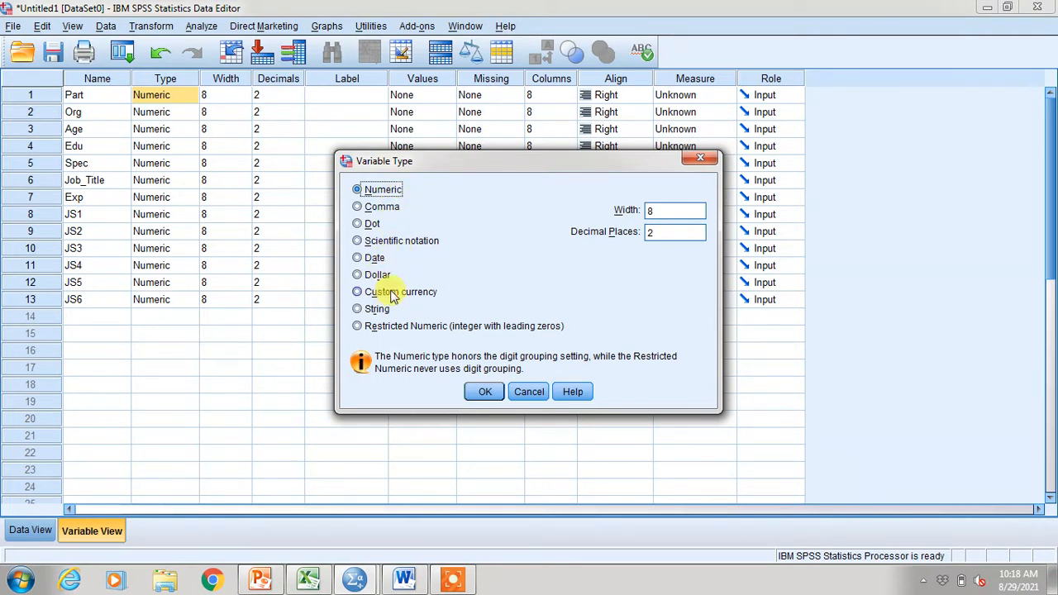
click(358, 310)
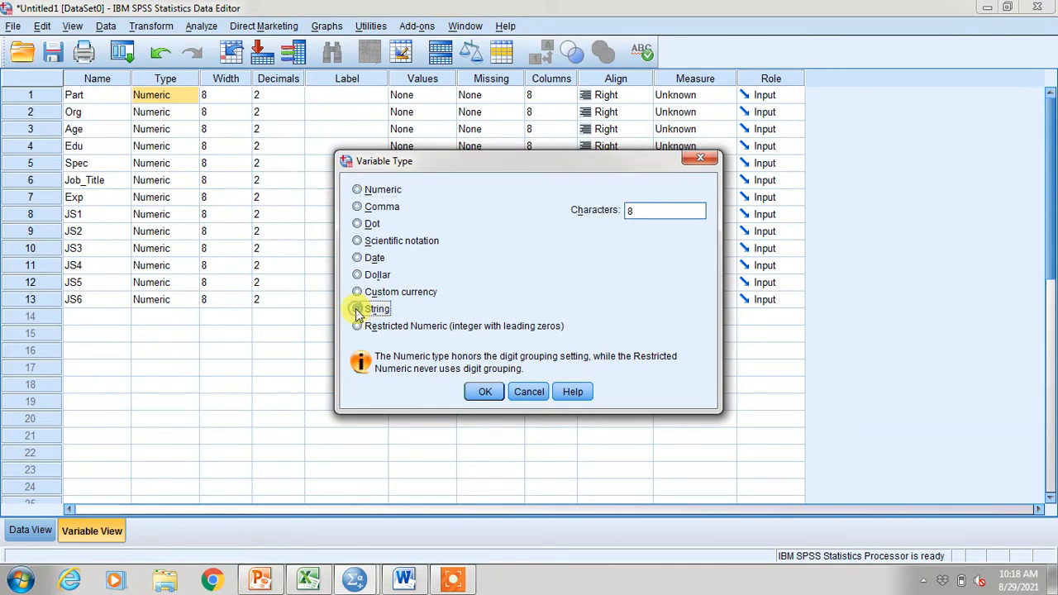
click(486, 394)
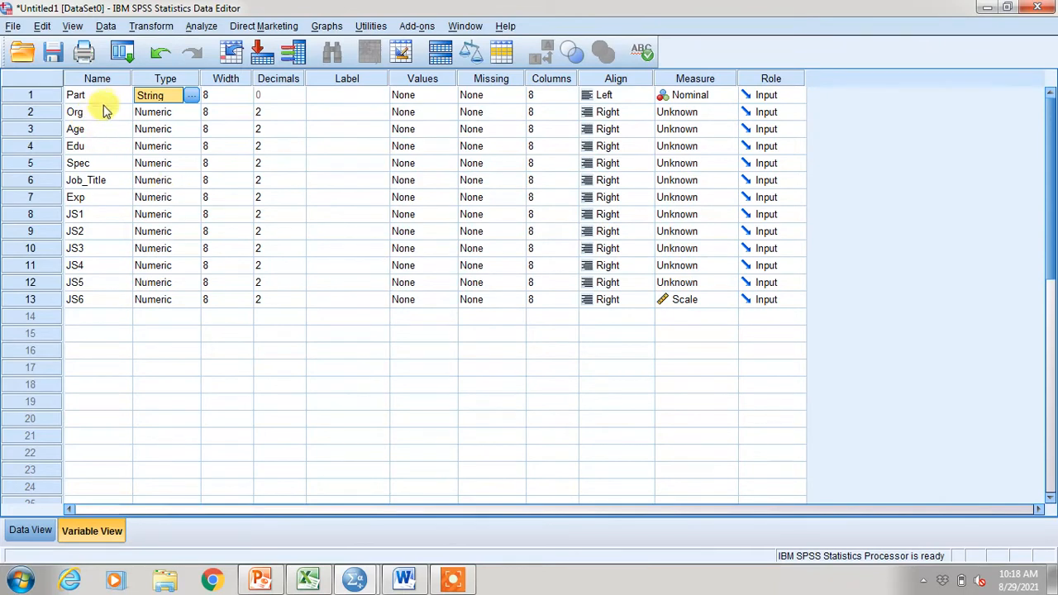
Enter participant numbers 2, 3, 4 and 5 in the Part column, rows 2 to 5 of the data.
click(29, 532)
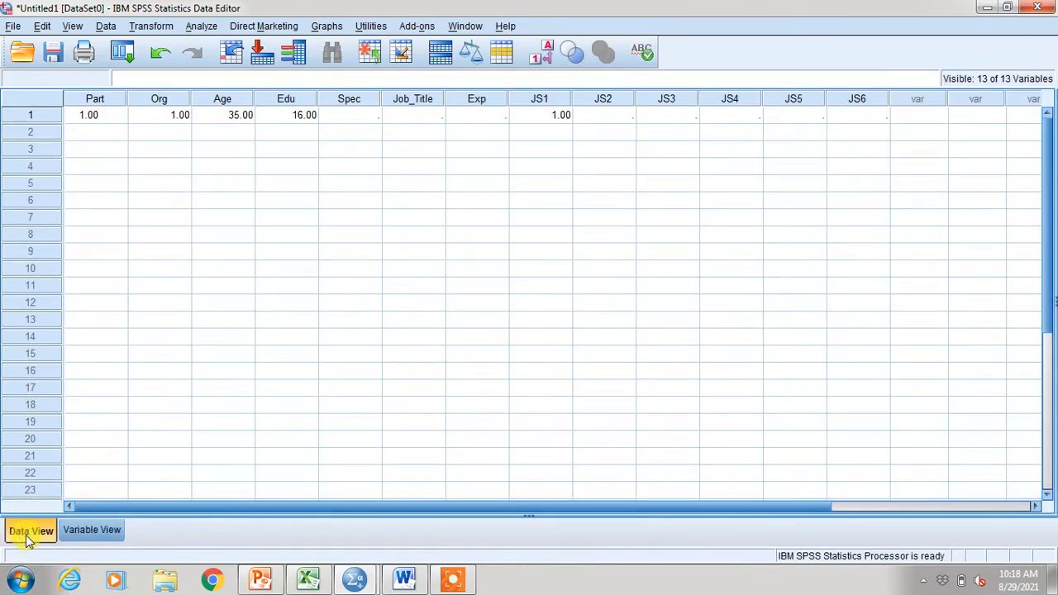
click(78, 137)
text(2)
key(Return)
text(3)
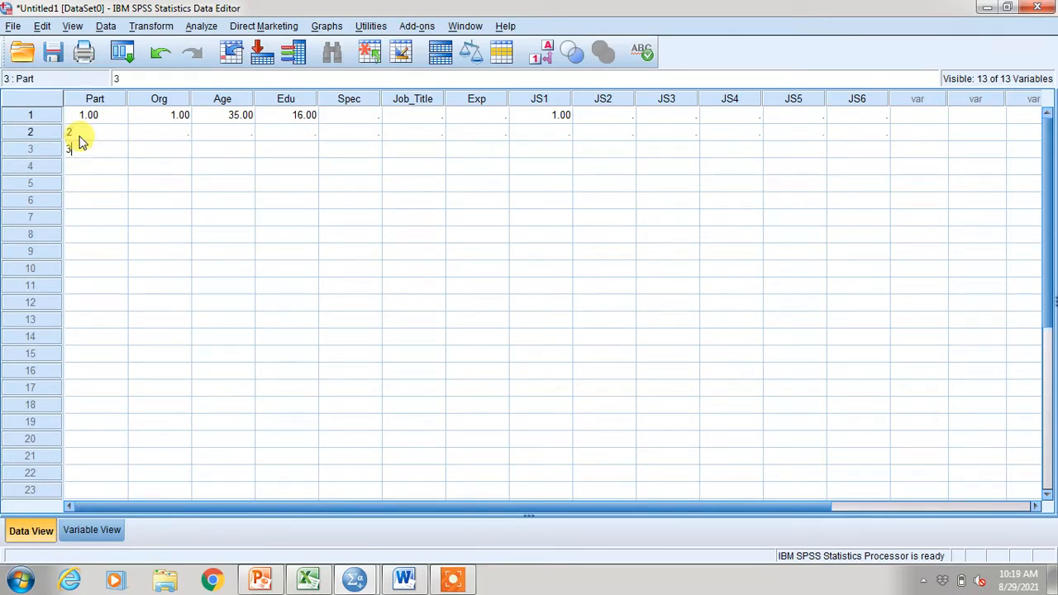
key(Return)
text(4)
key(Return)
text(5)
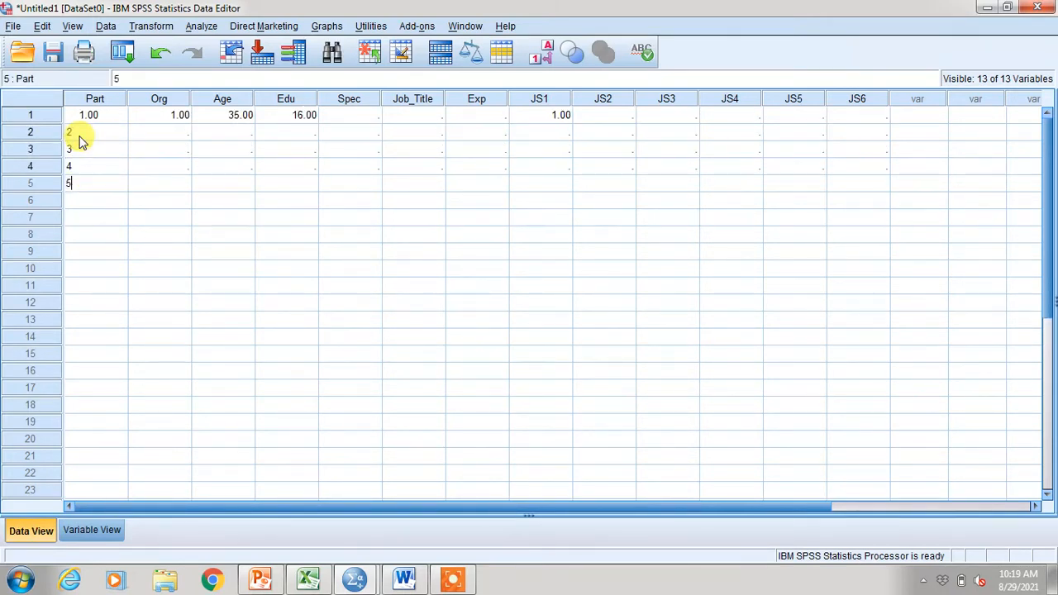
key(Return)
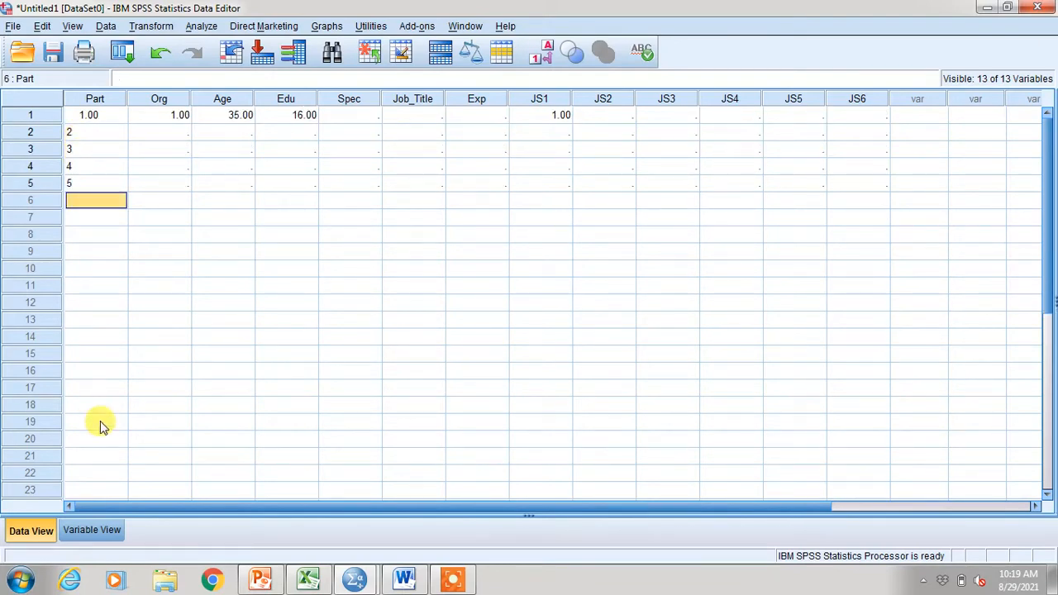
Review the variable definitions, inspect which variables the Descriptives dialog offers for analysis, and cancel the dialog.
click(87, 530)
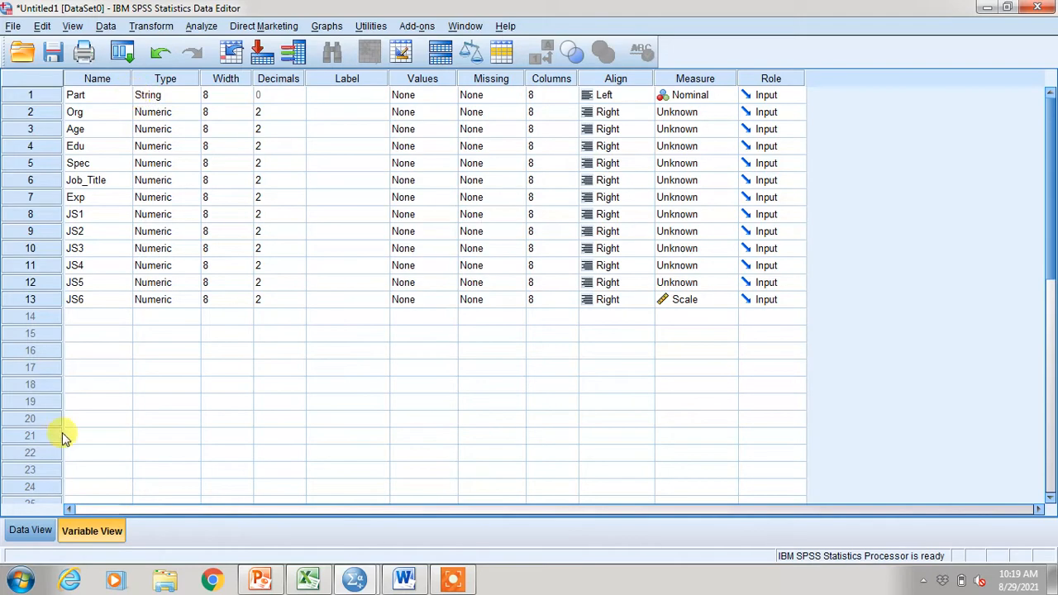
click(29, 530)
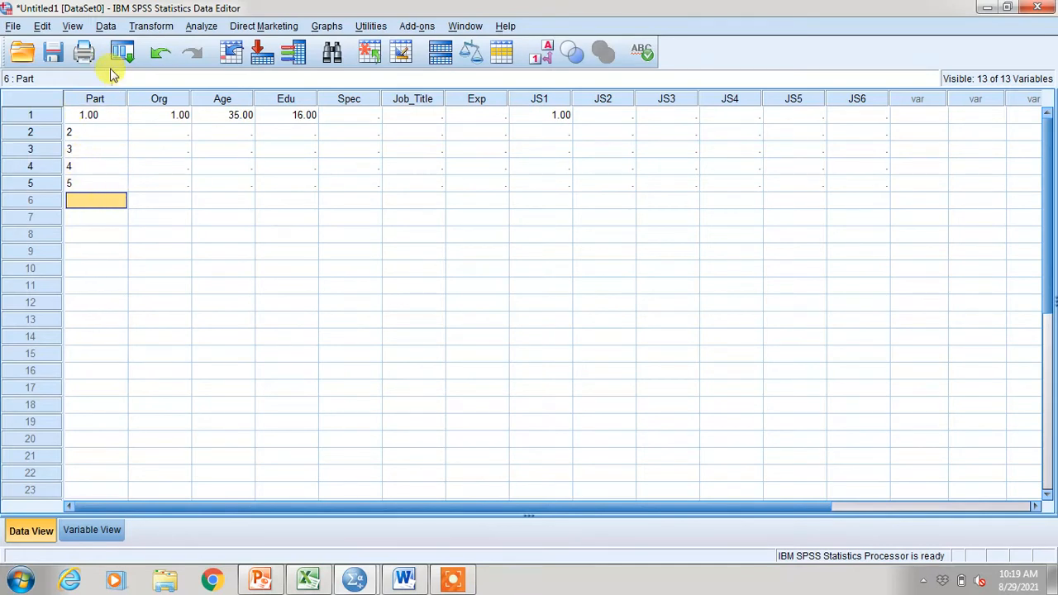
click(162, 27)
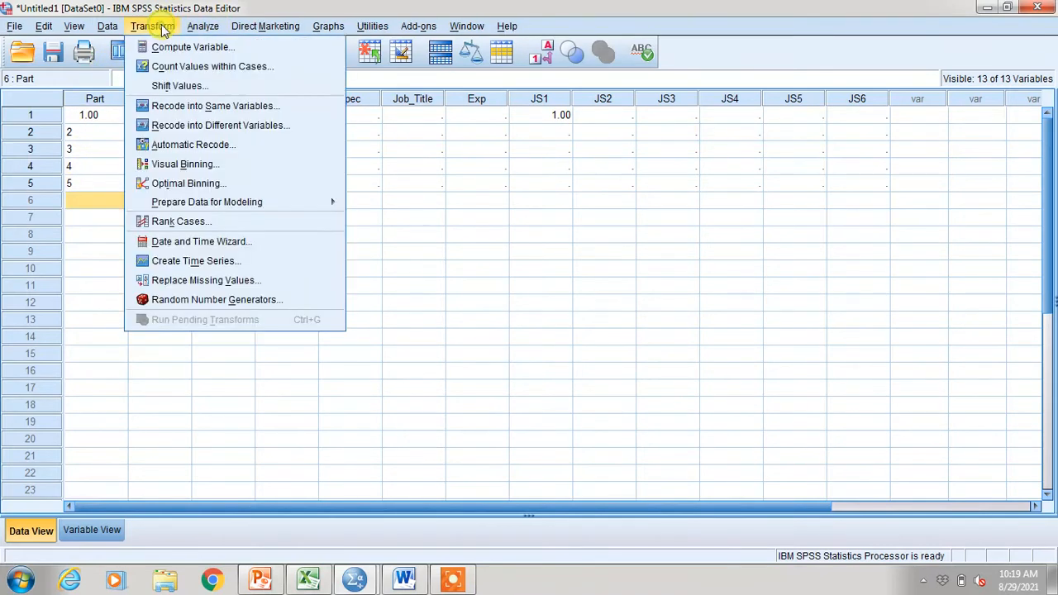
mouse_move(203, 26)
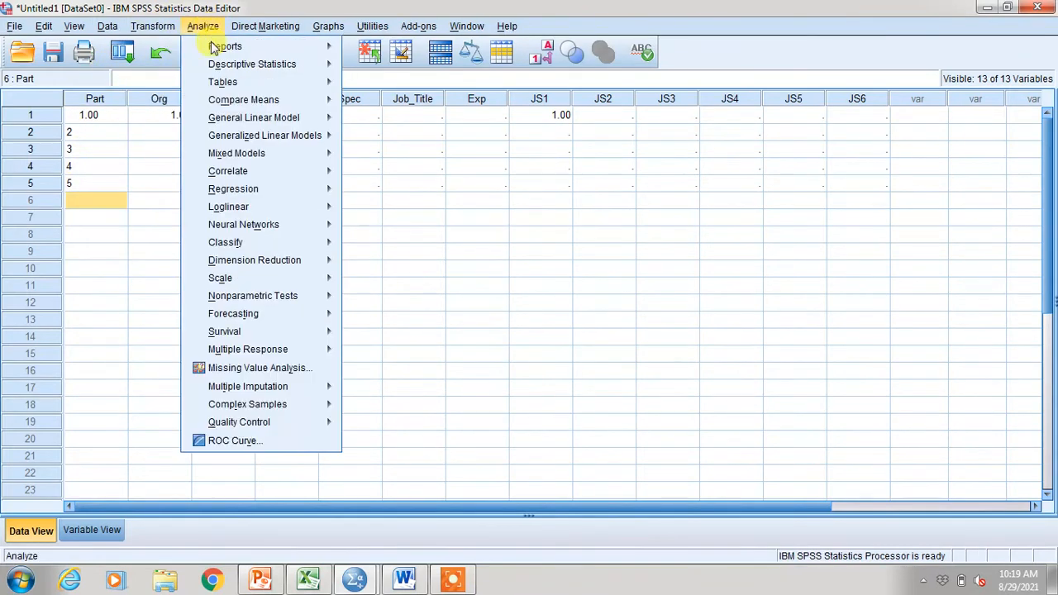
mouse_move(252, 64)
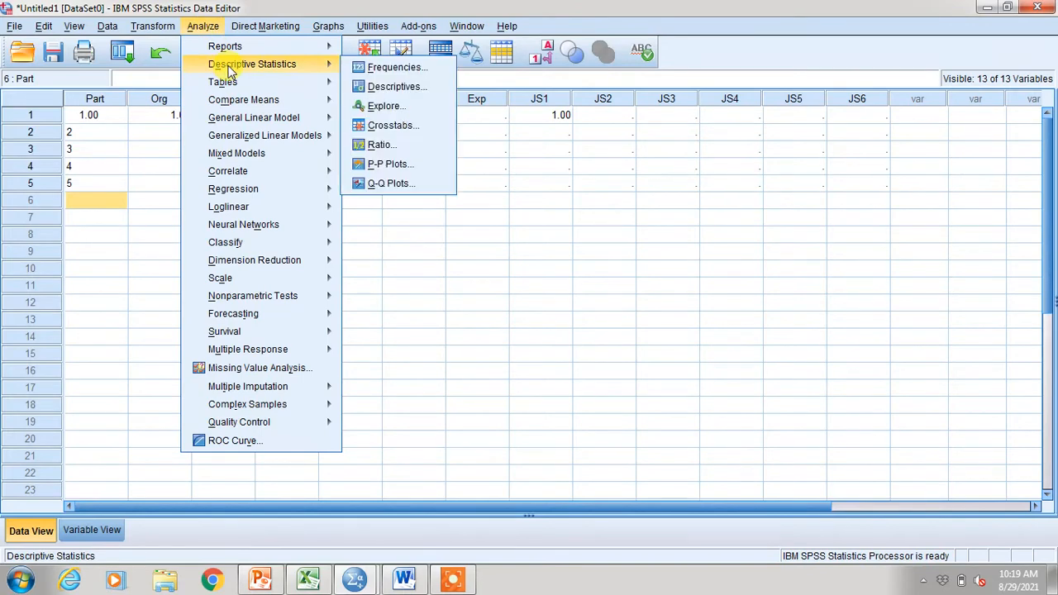
click(376, 87)
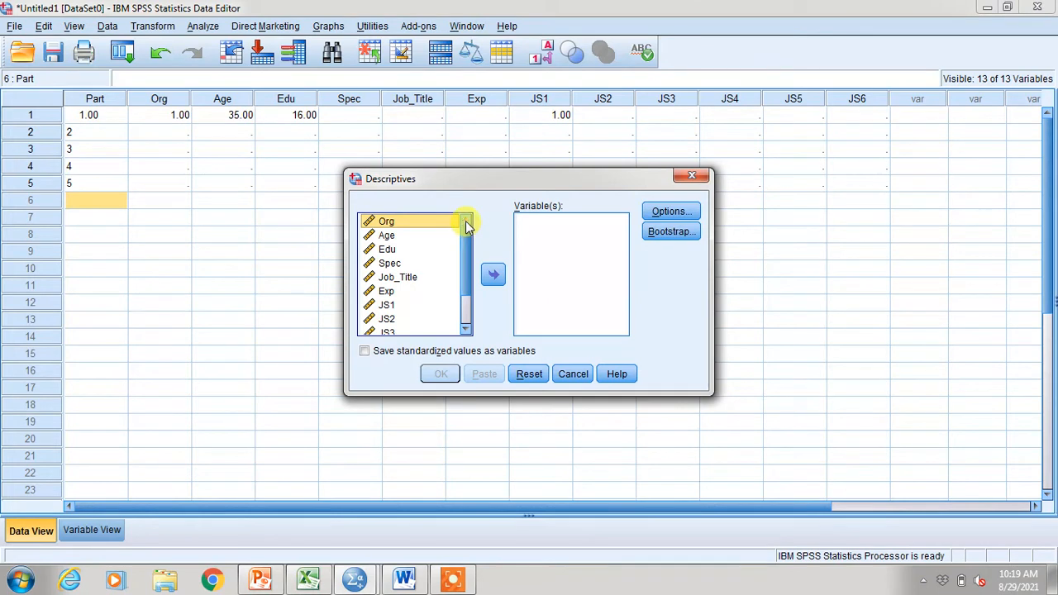
click(466, 329)
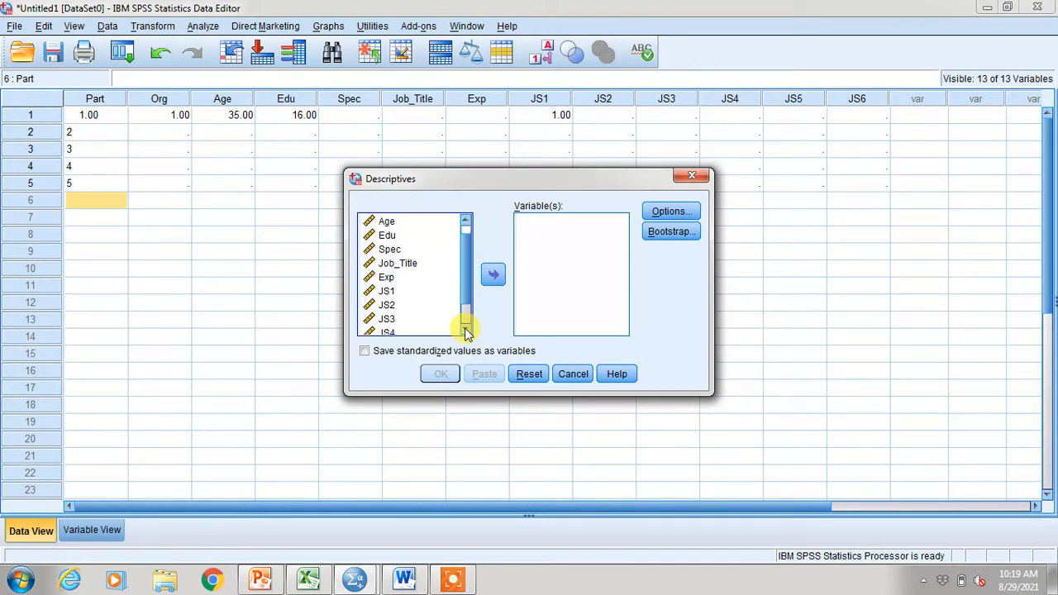
click(572, 374)
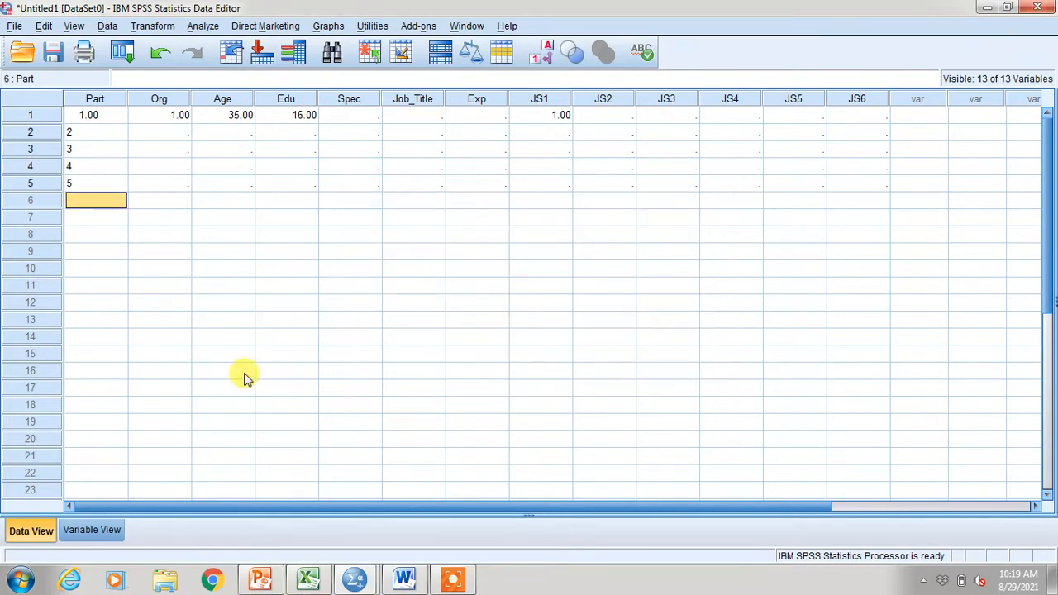
Set the variable type of Part to Numeric with width 8 and 0 decimal places.
click(81, 527)
click(170, 95)
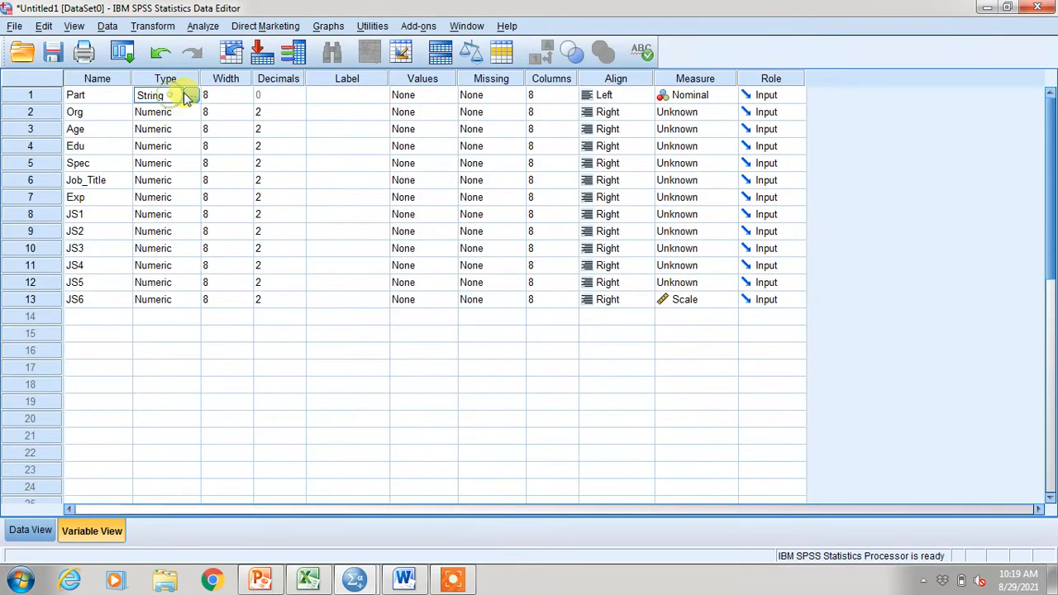
click(191, 96)
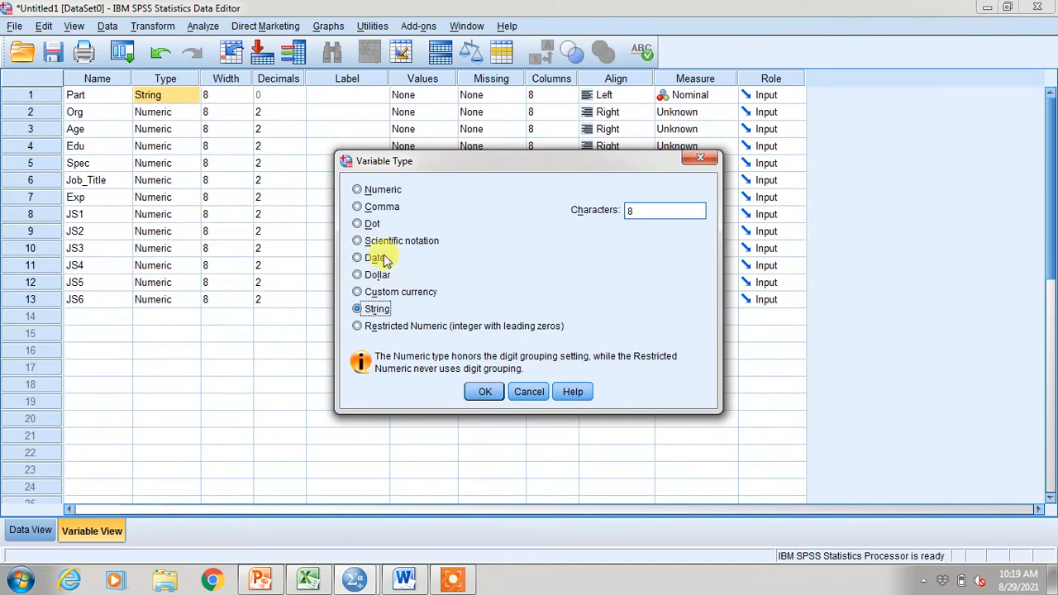
click(359, 190)
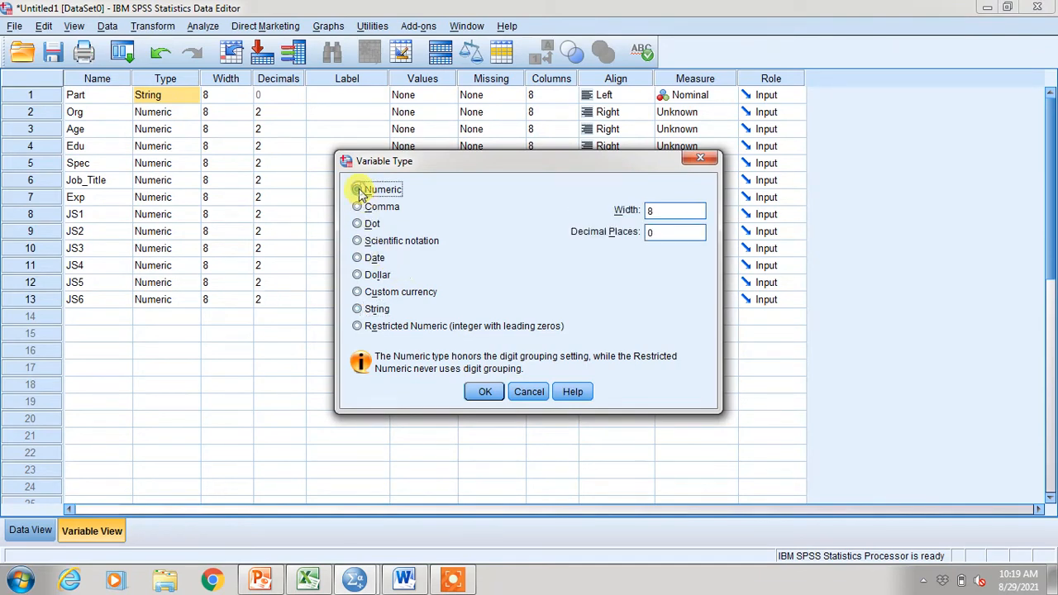
click(483, 392)
Run Descriptives on the Part variable from the data, and minimize the output window without saving it.
click(33, 532)
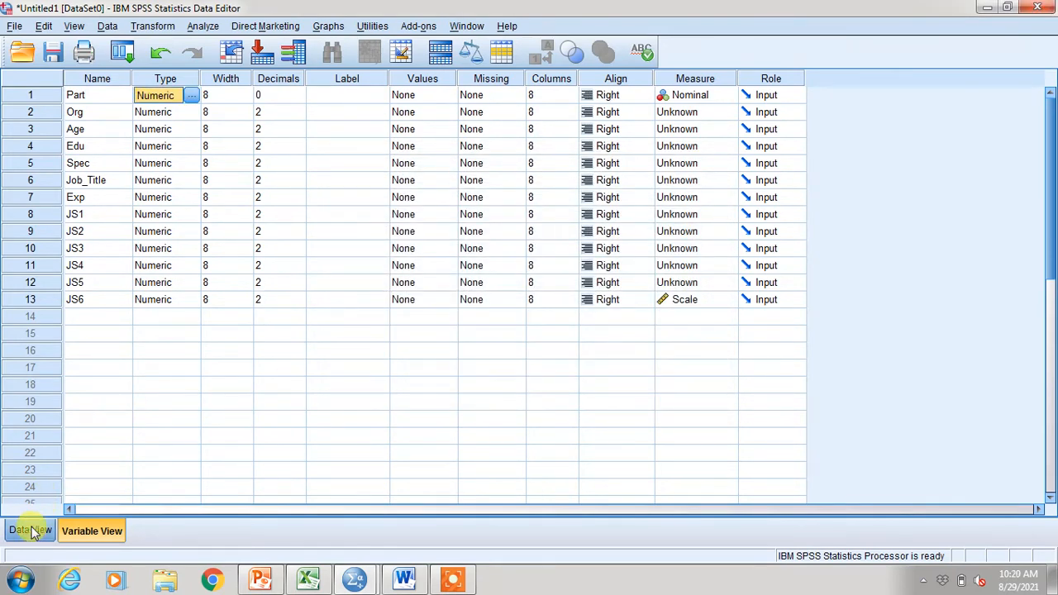
click(27, 530)
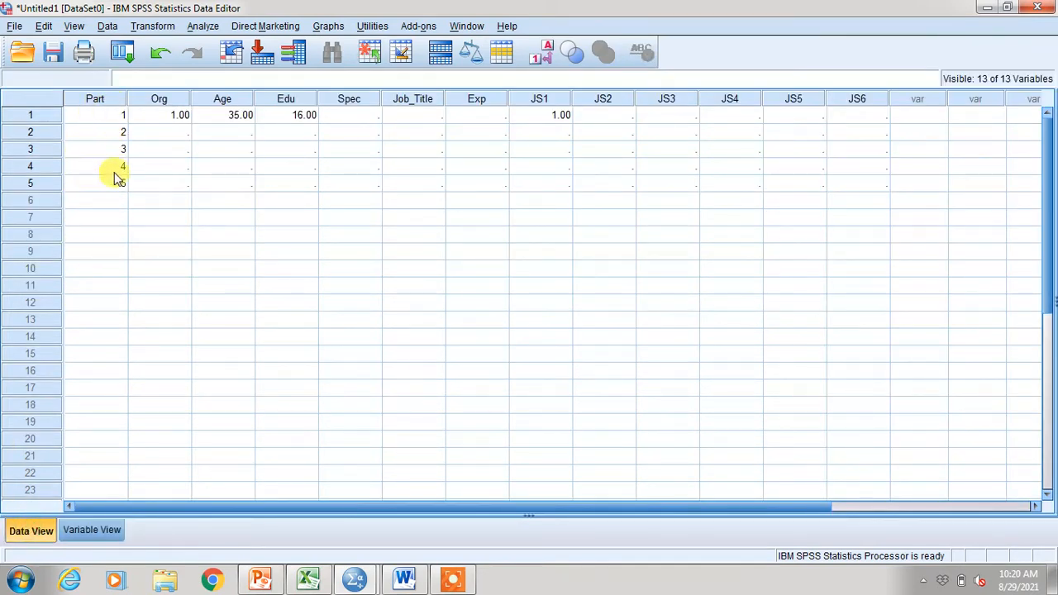
click(199, 27)
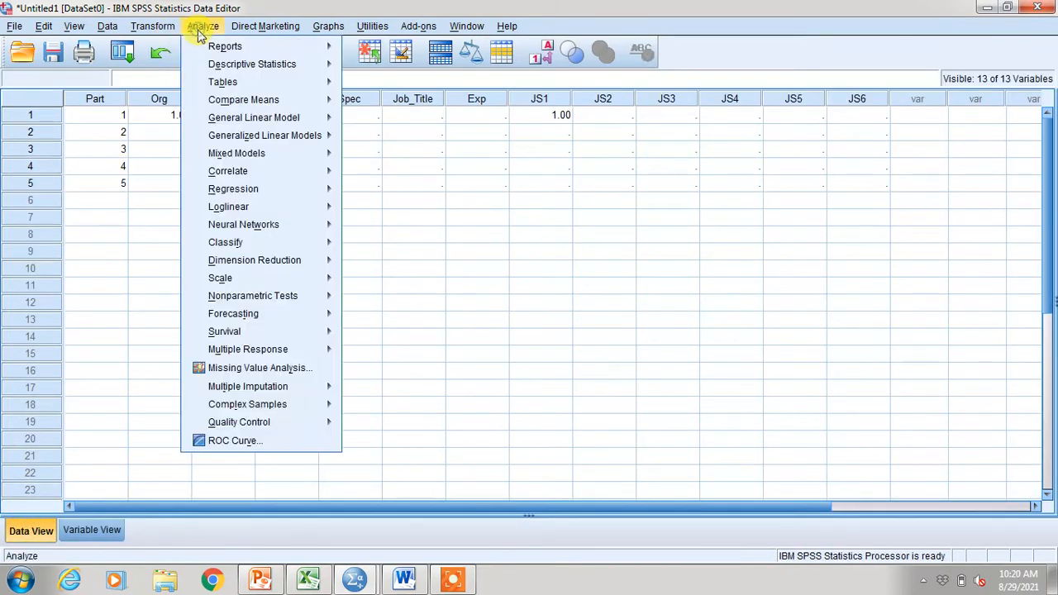
mouse_move(258, 72)
click(382, 86)
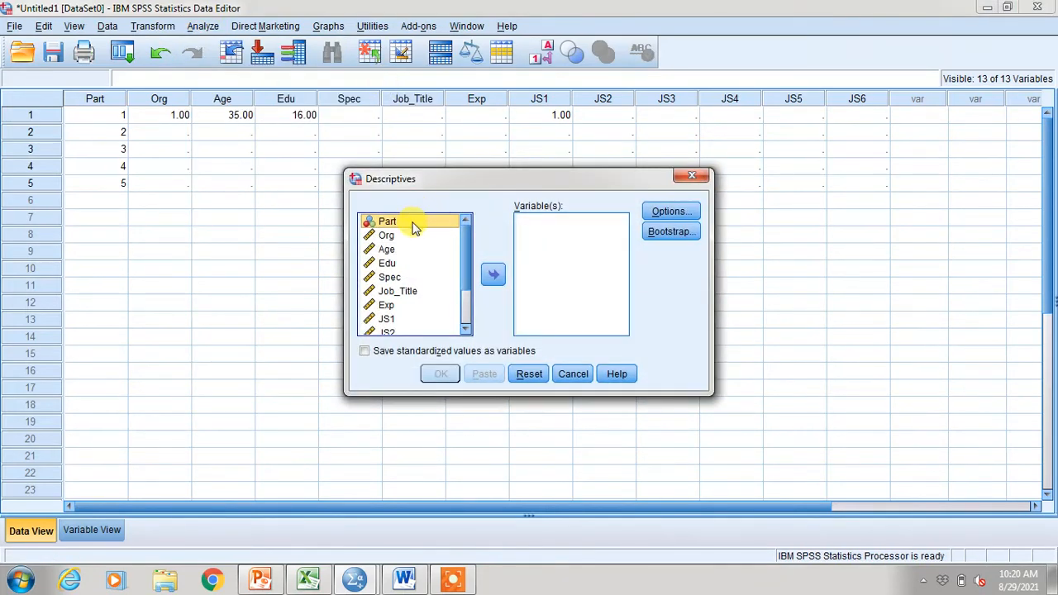
click(494, 275)
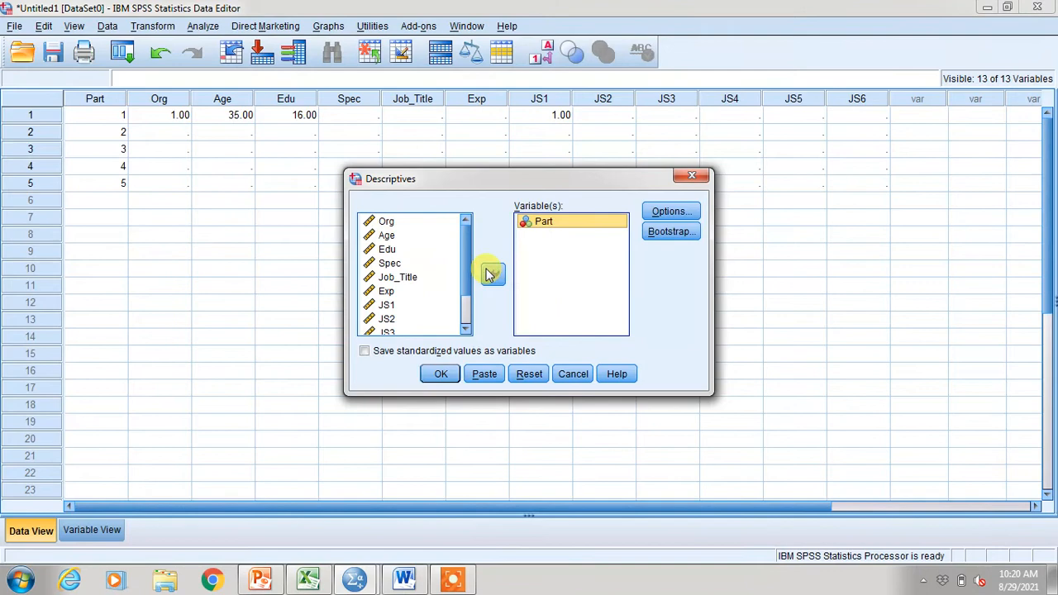
click(441, 374)
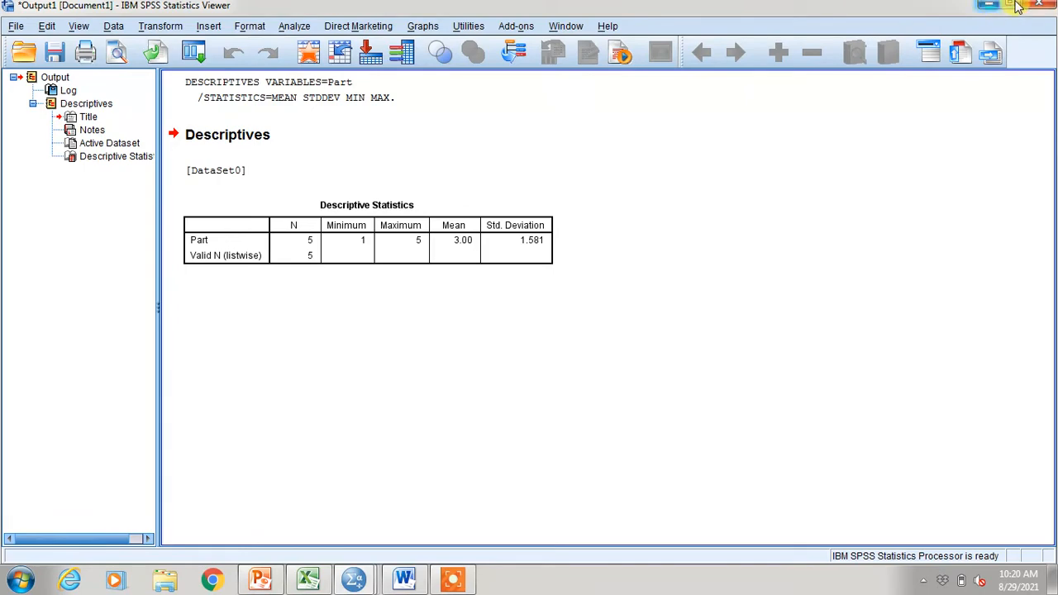
click(1042, 5)
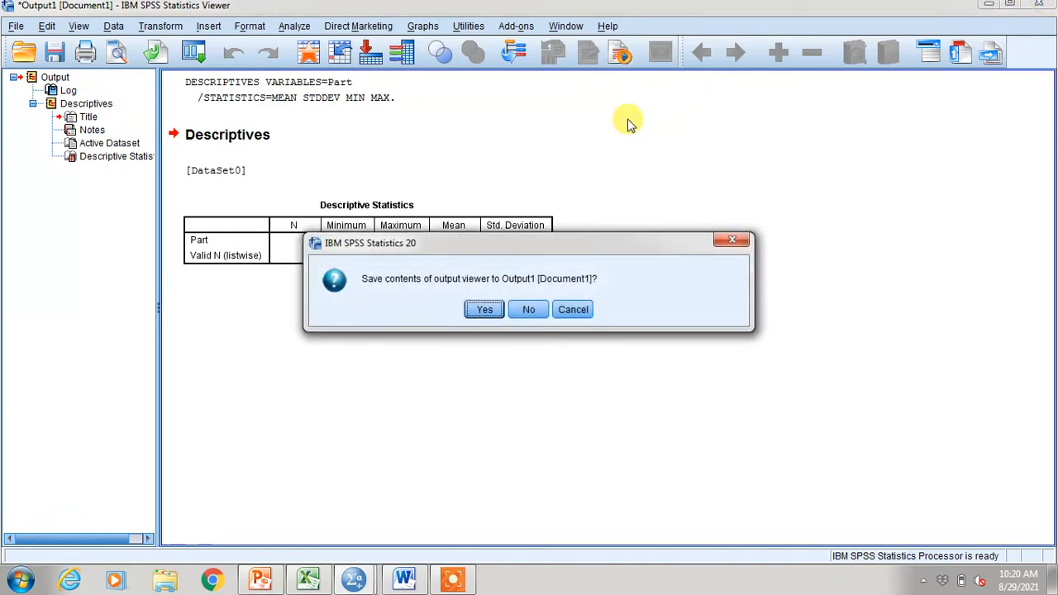
click(573, 310)
click(989, 5)
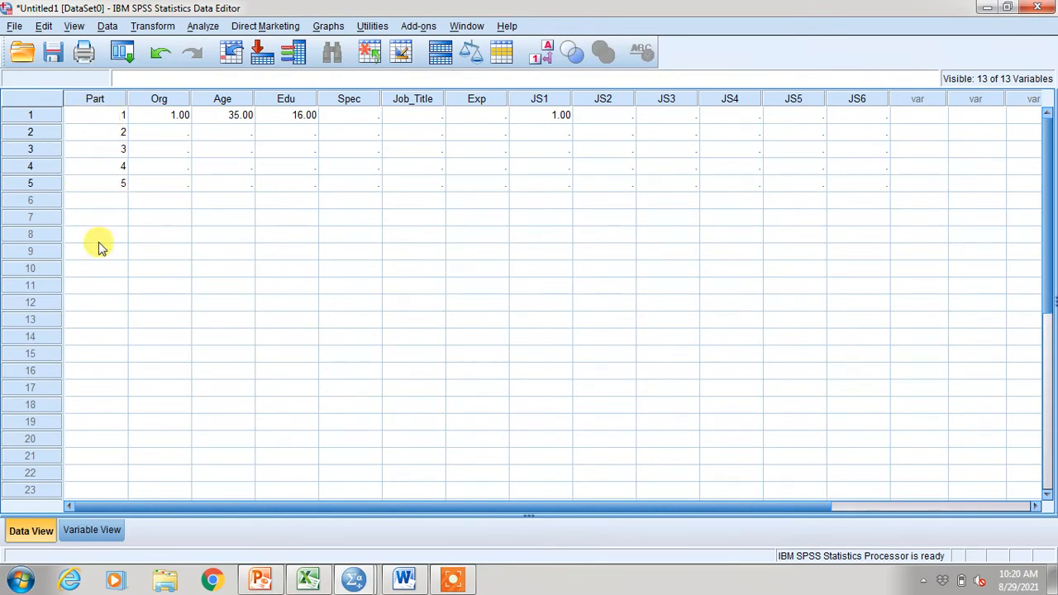
Inspect the variable type options for Part in the variable definitions, and cancel the dialog.
click(93, 530)
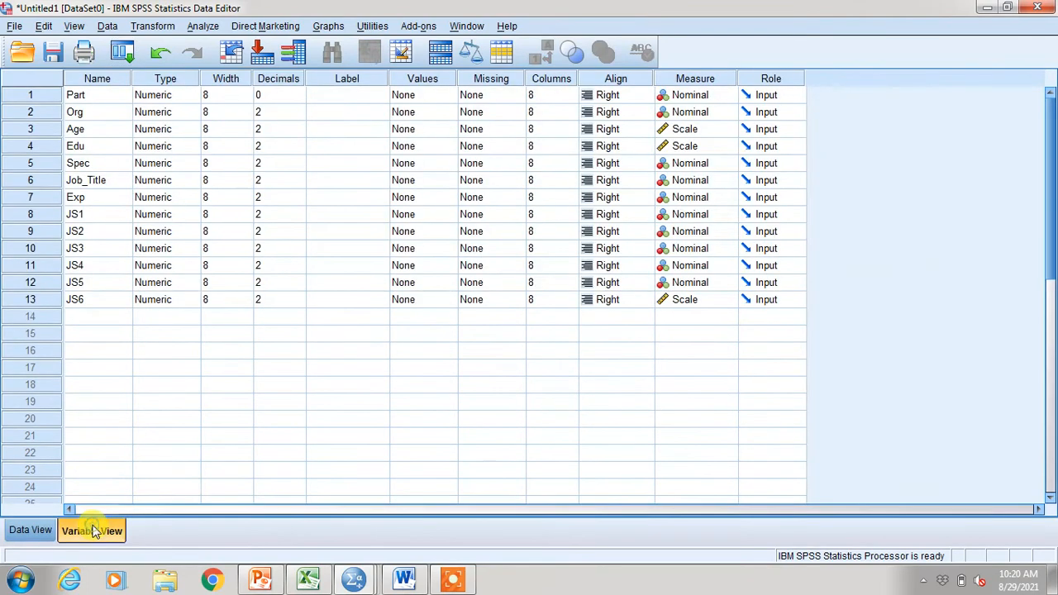
click(187, 96)
click(191, 95)
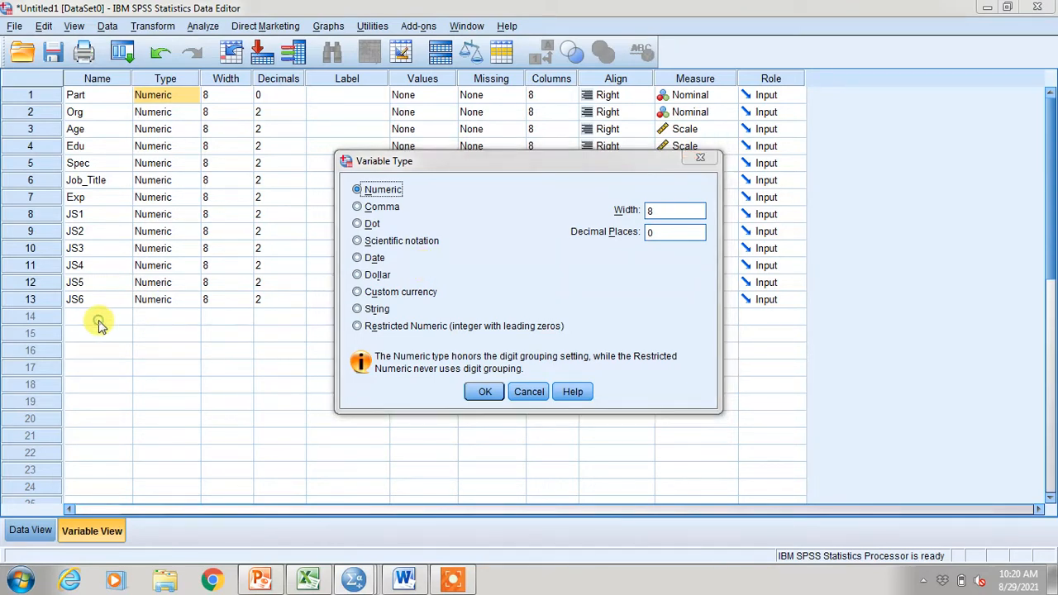
click(529, 395)
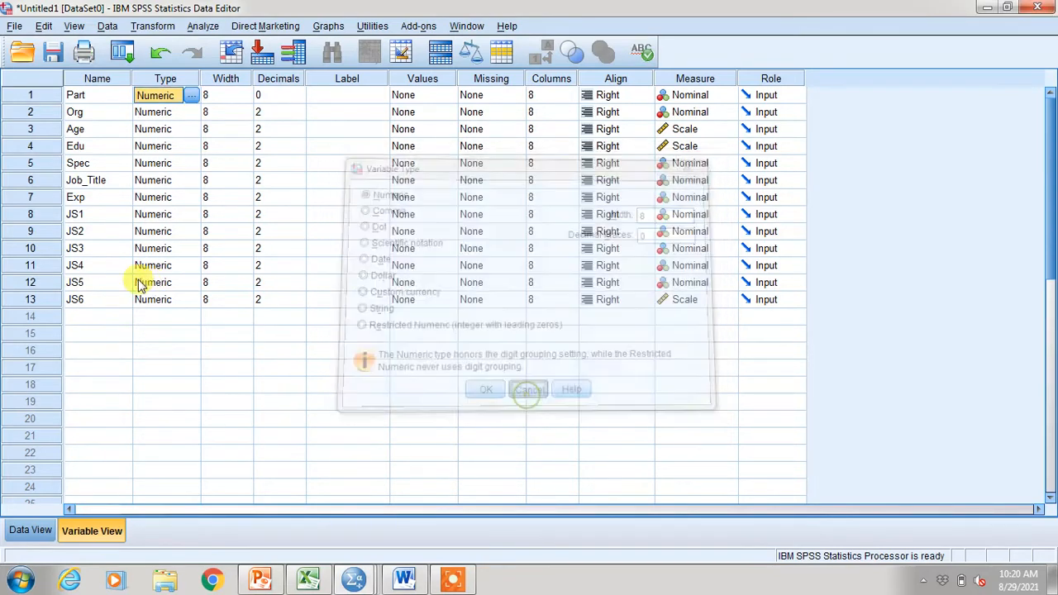
Add a variable named Salary in row 14 of the variable definitions.
click(83, 319)
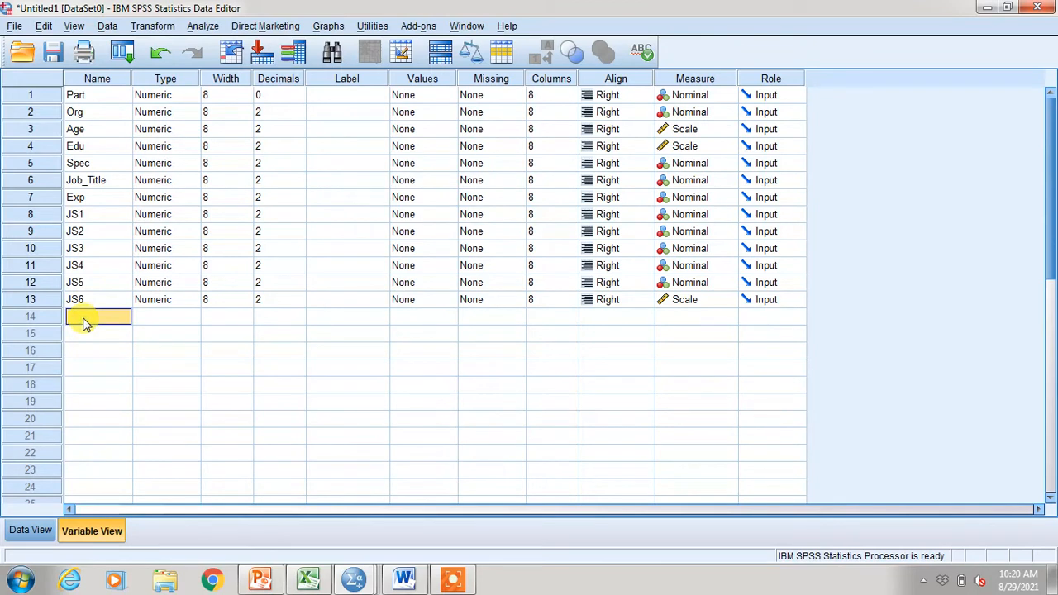
text(Salary)
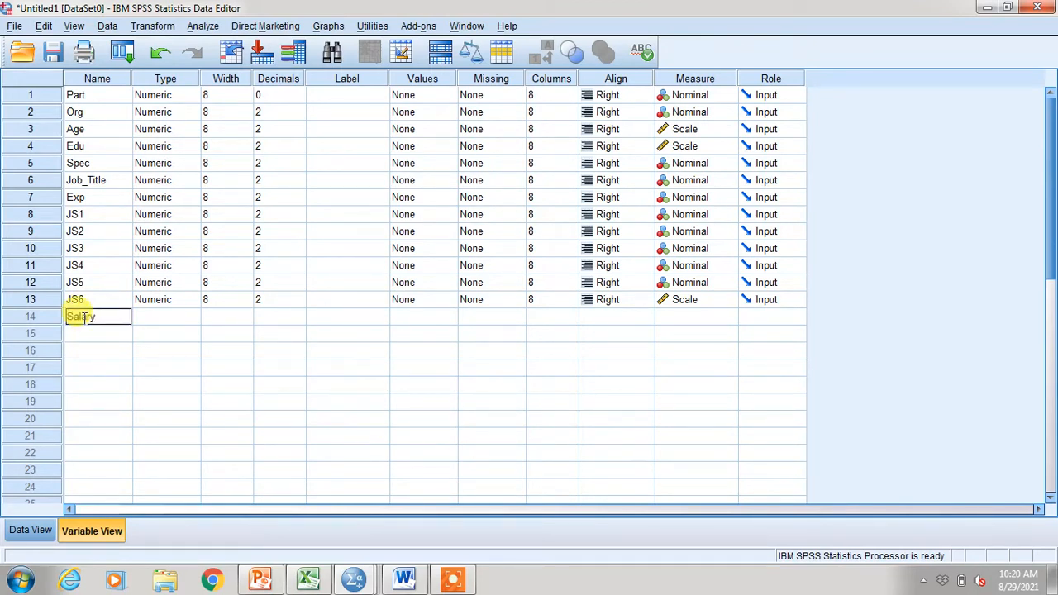
key(Return)
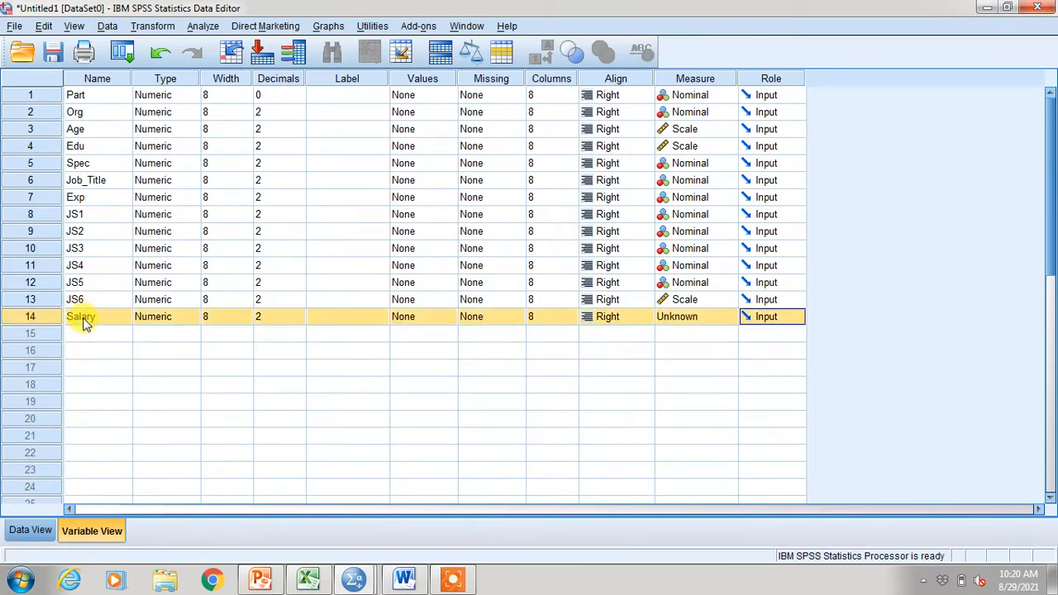
Set the variable type of Salary to Dollar with width 8 and 2 decimal places.
click(165, 321)
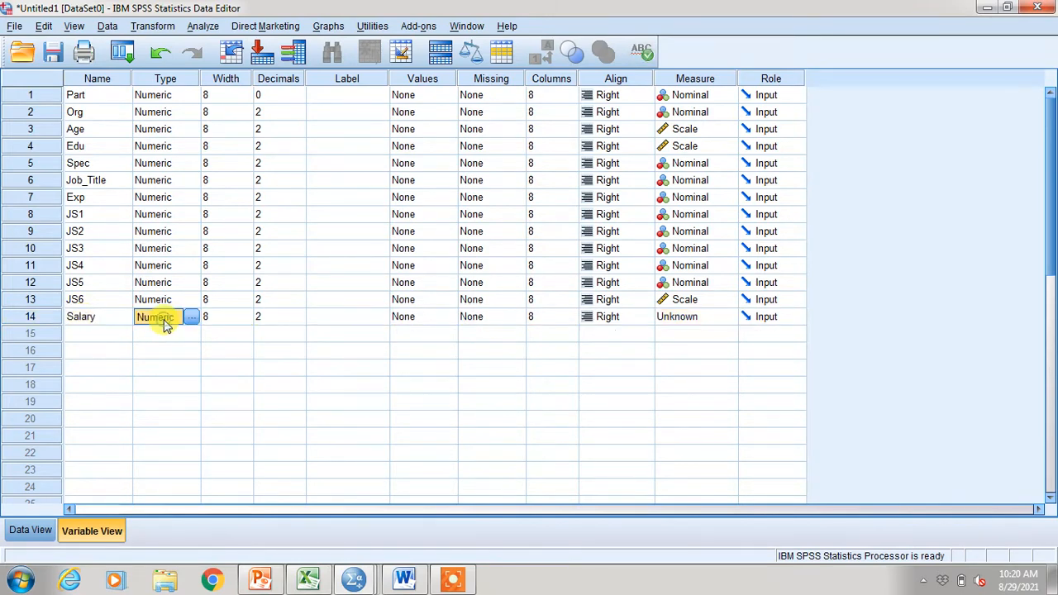
click(191, 319)
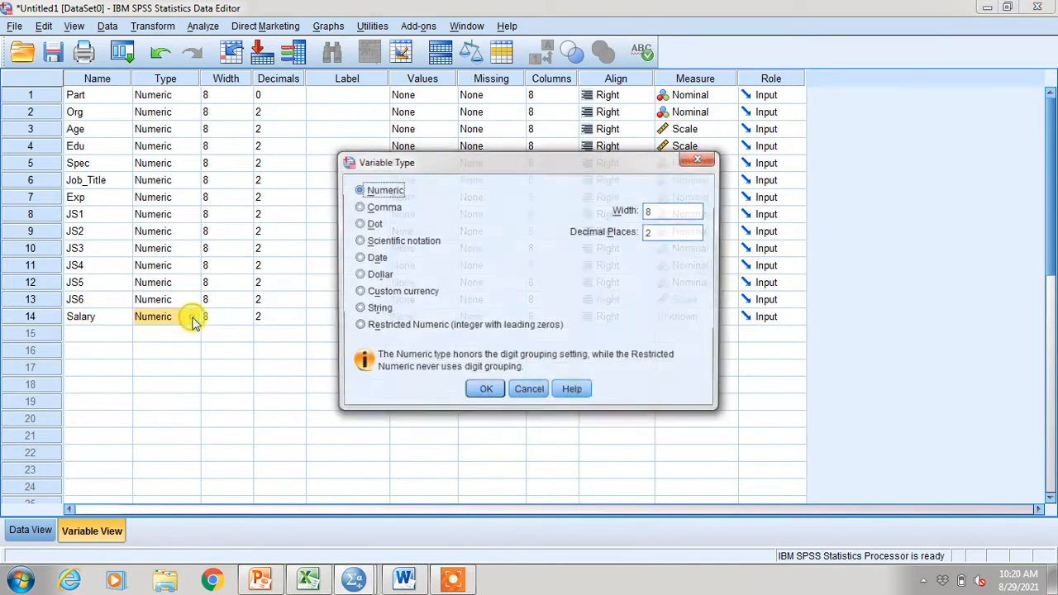
click(357, 275)
click(483, 392)
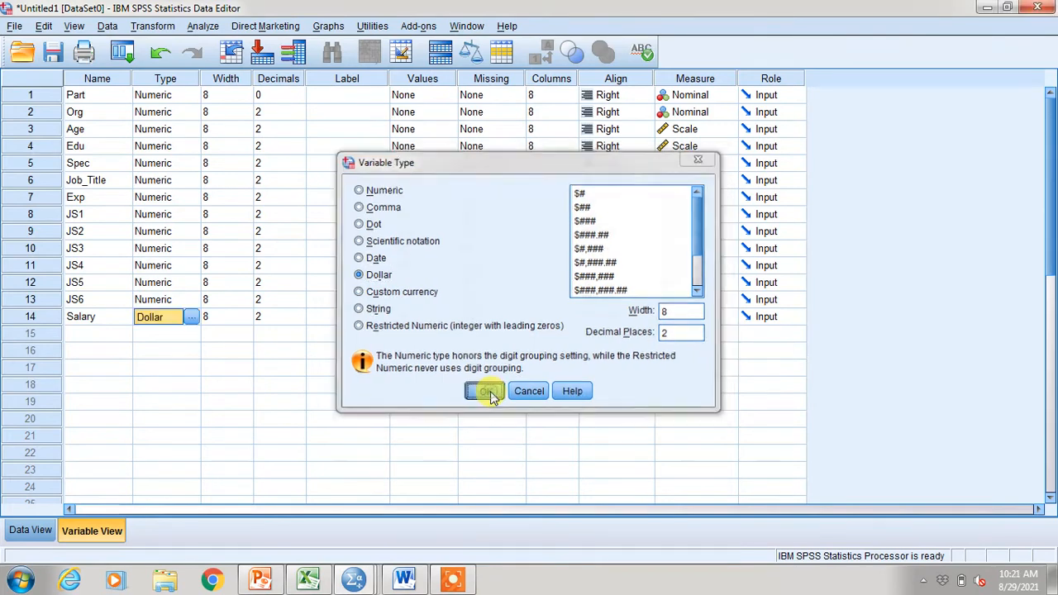
Enter a salary of 10000 for the first participant in the data.
click(30, 529)
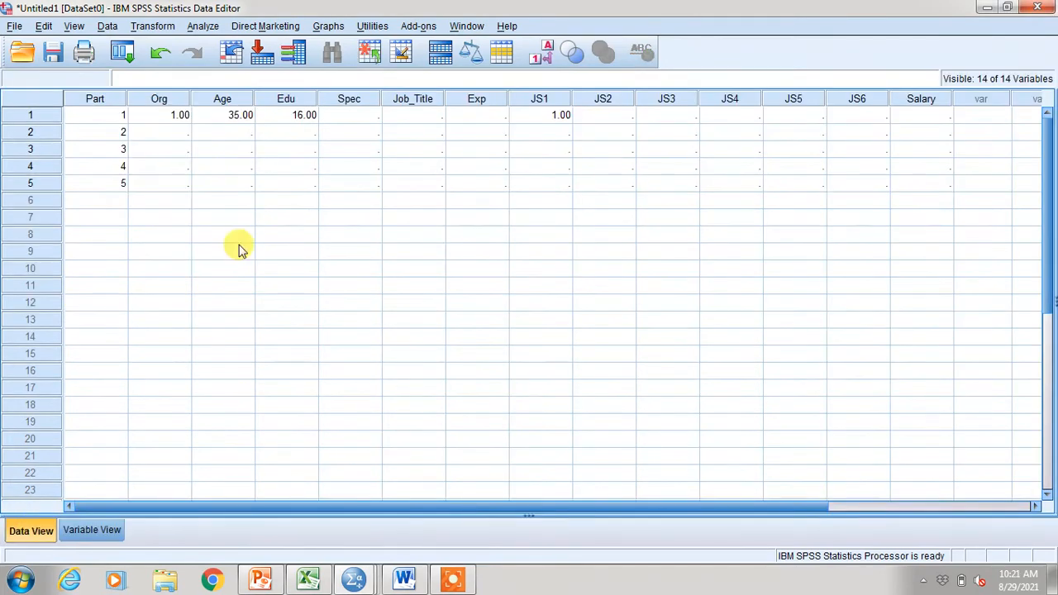
click(934, 117)
text(1)
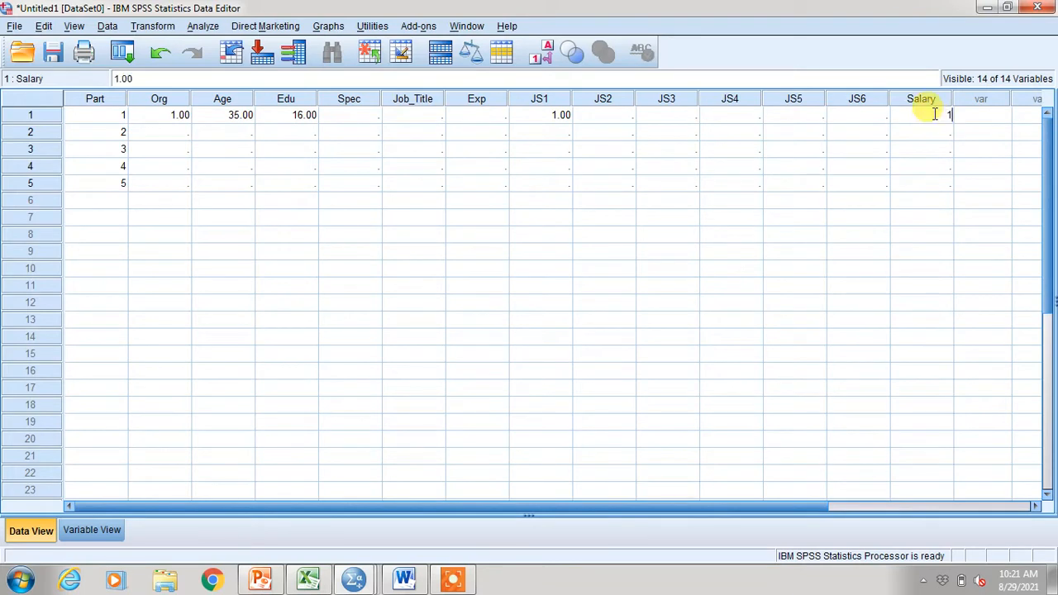
text(0000)
key(Return)
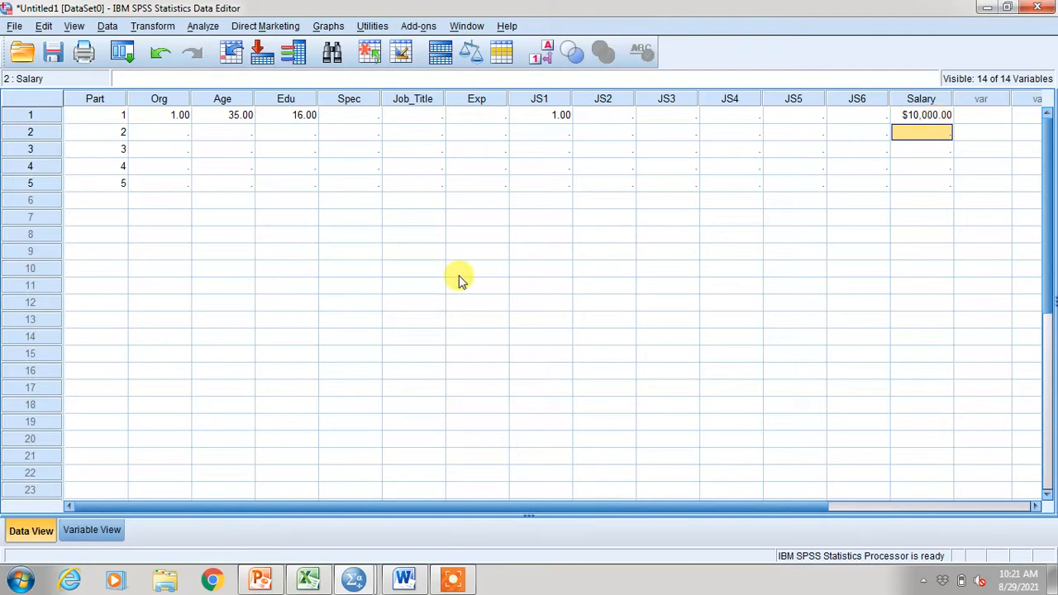
Change the variable type of Salary to Numeric and check how the first participant's salary displays in the data.
click(89, 530)
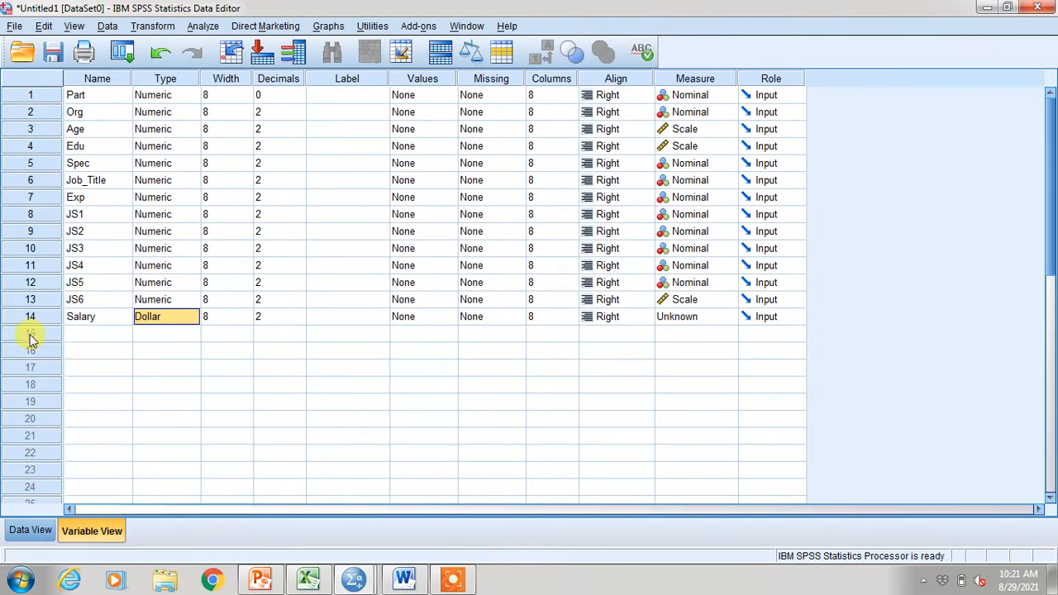
click(155, 322)
click(195, 318)
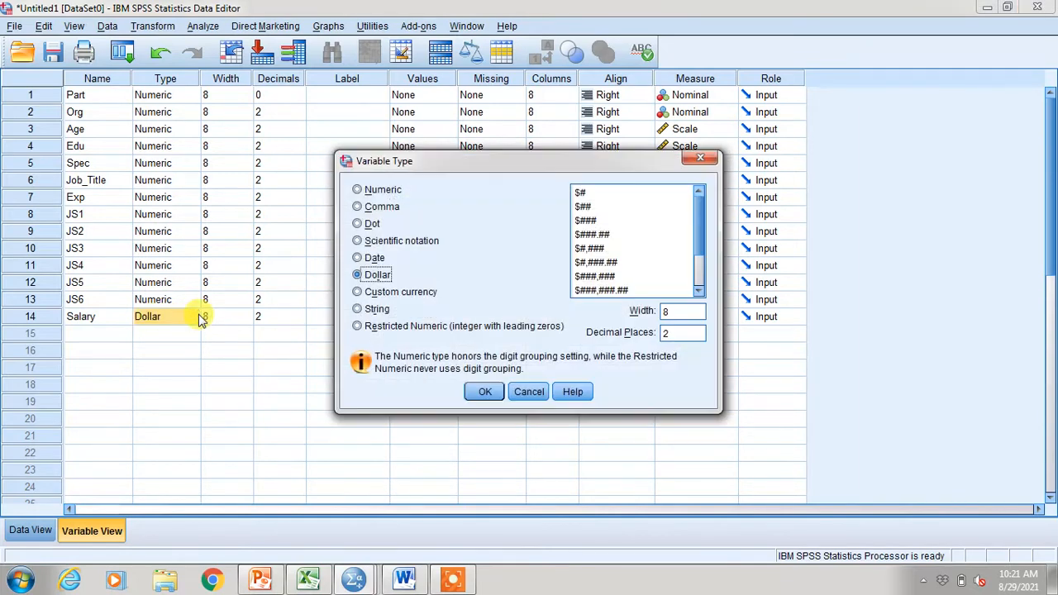
click(359, 192)
click(485, 392)
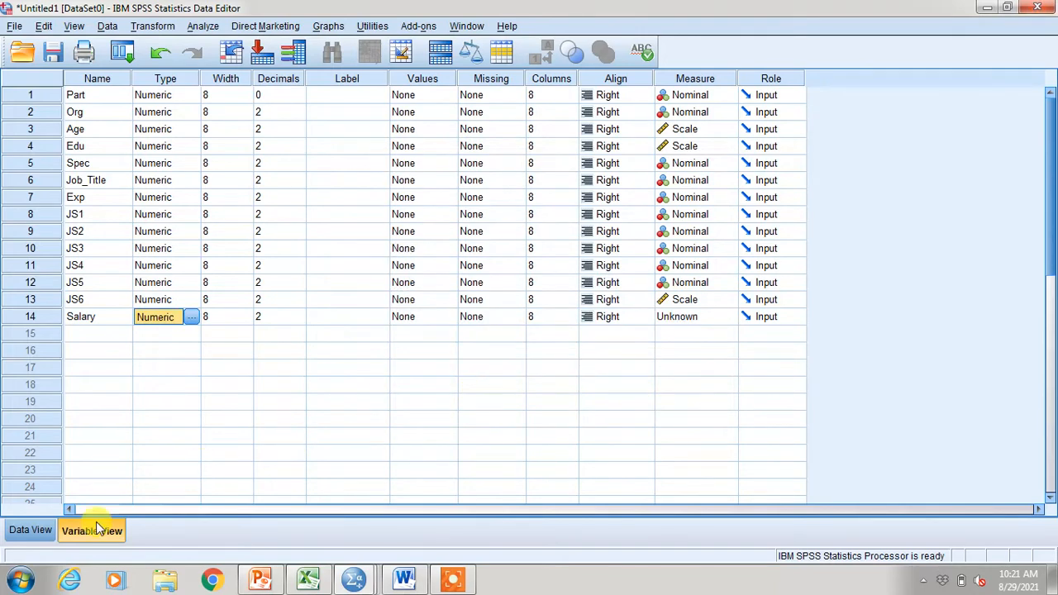
click(39, 529)
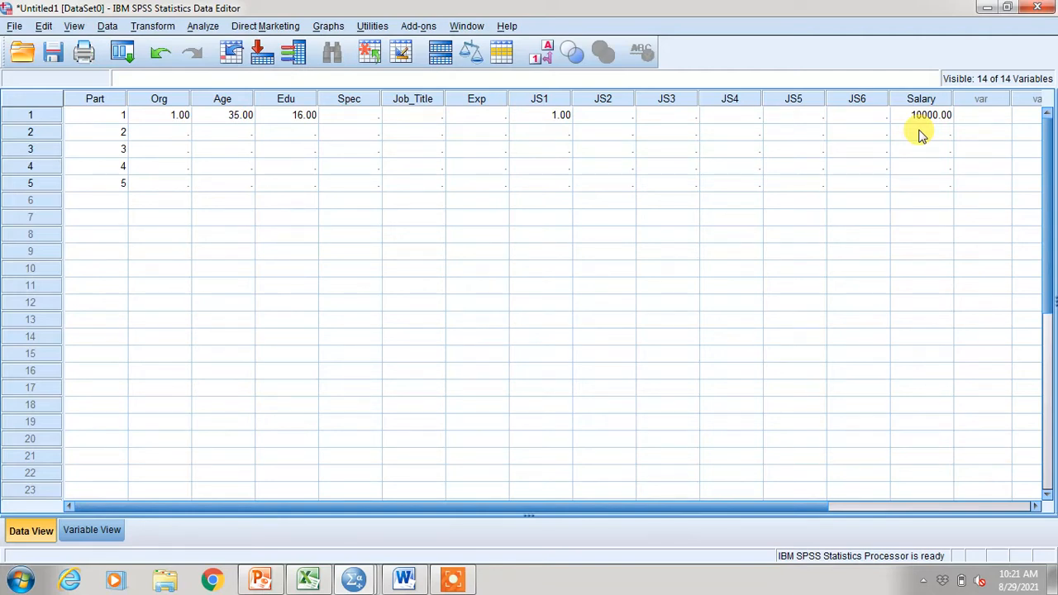
Switch the variable type of Salary back to Dollar, with width 8 and 2 decimal places.
click(78, 530)
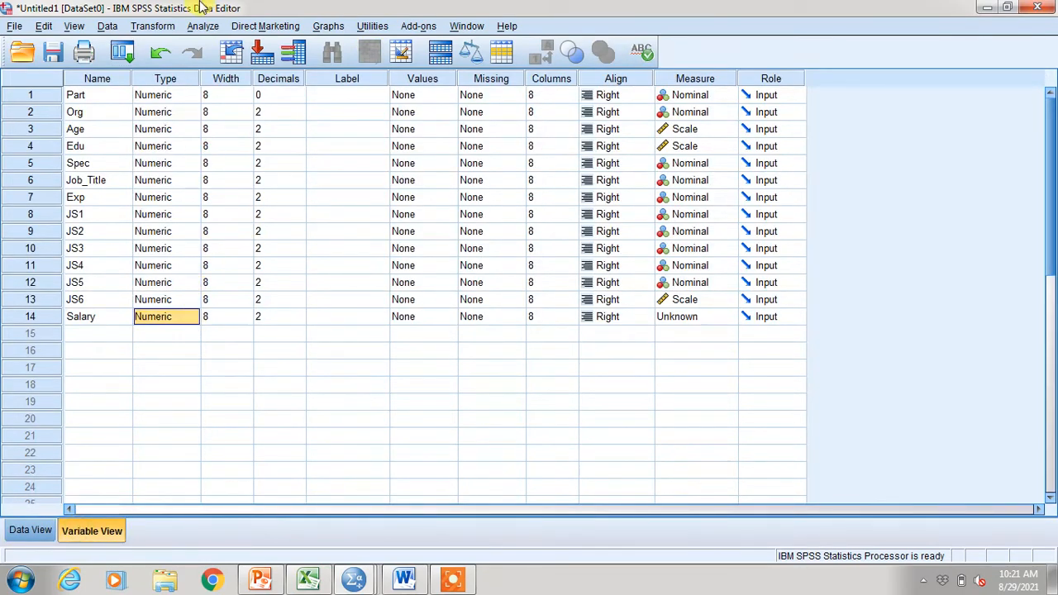
click(177, 320)
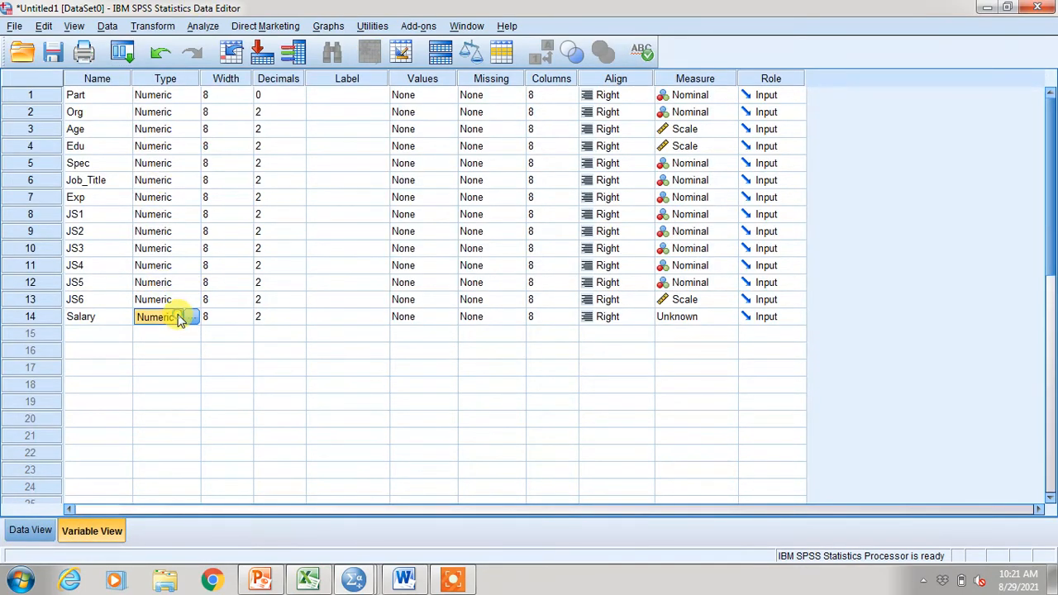
click(195, 317)
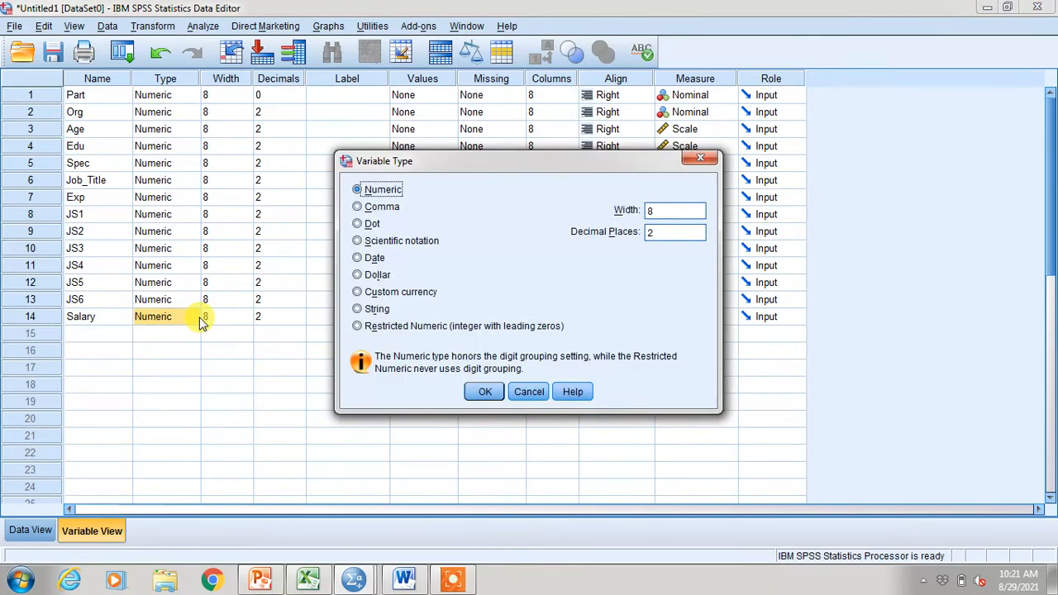
click(363, 275)
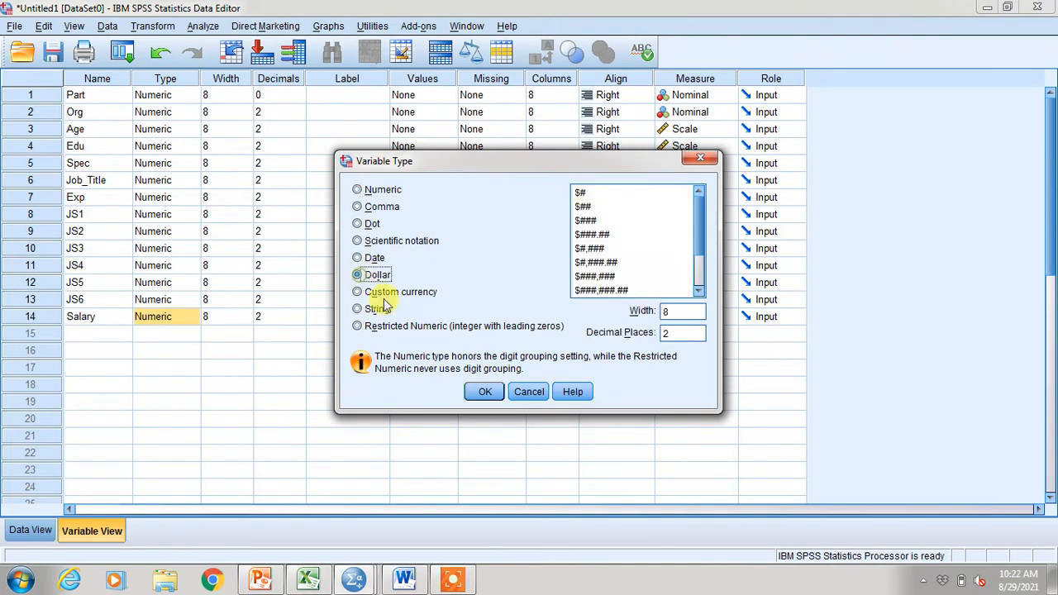
click(484, 392)
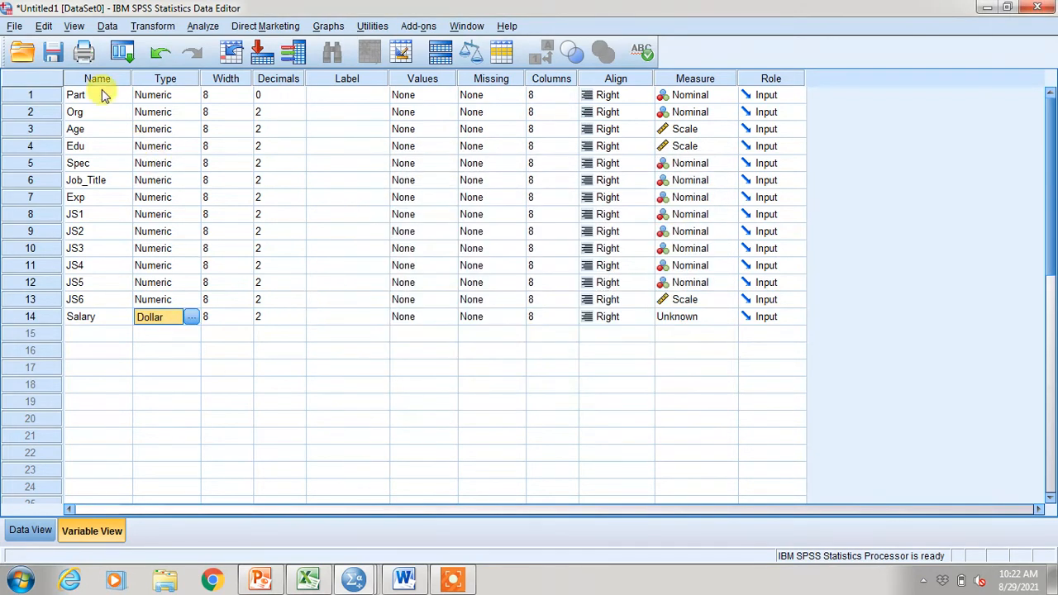
Change the variable type of Spec to String, keeping 8 characters.
click(102, 94)
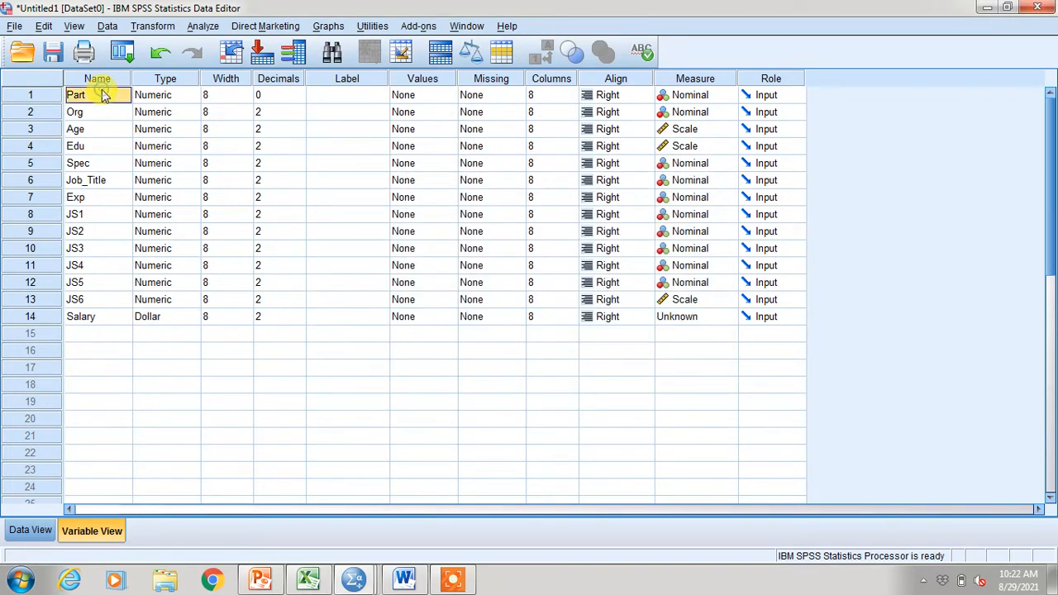
click(176, 111)
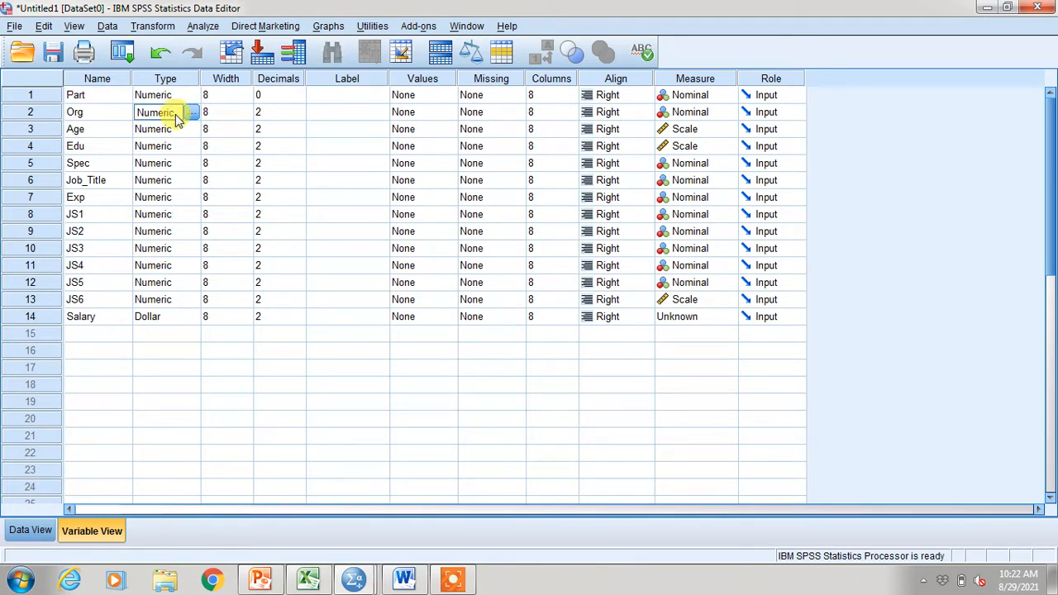
click(159, 165)
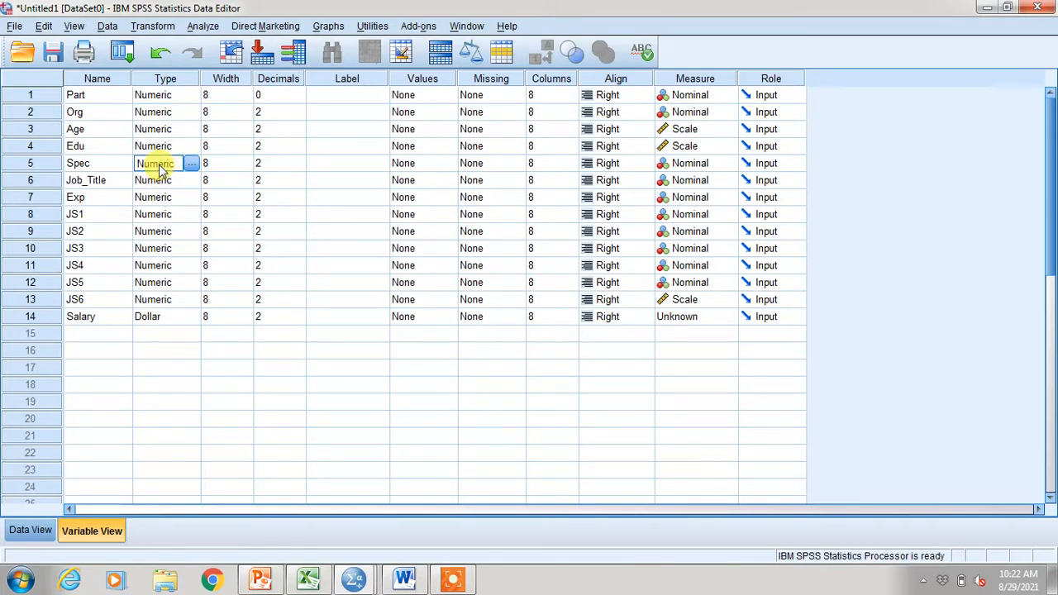
click(190, 163)
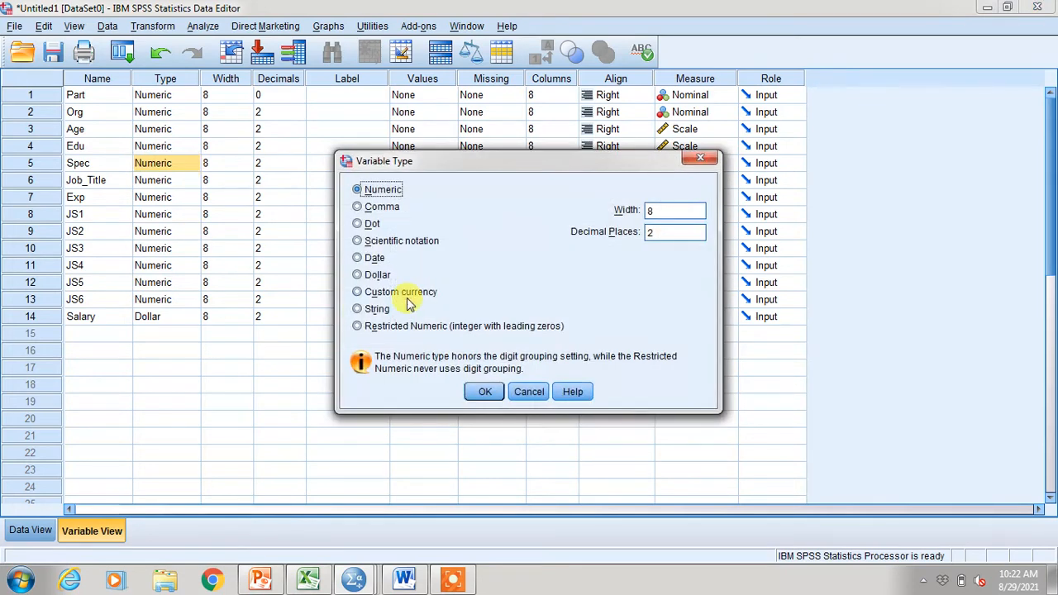
click(358, 308)
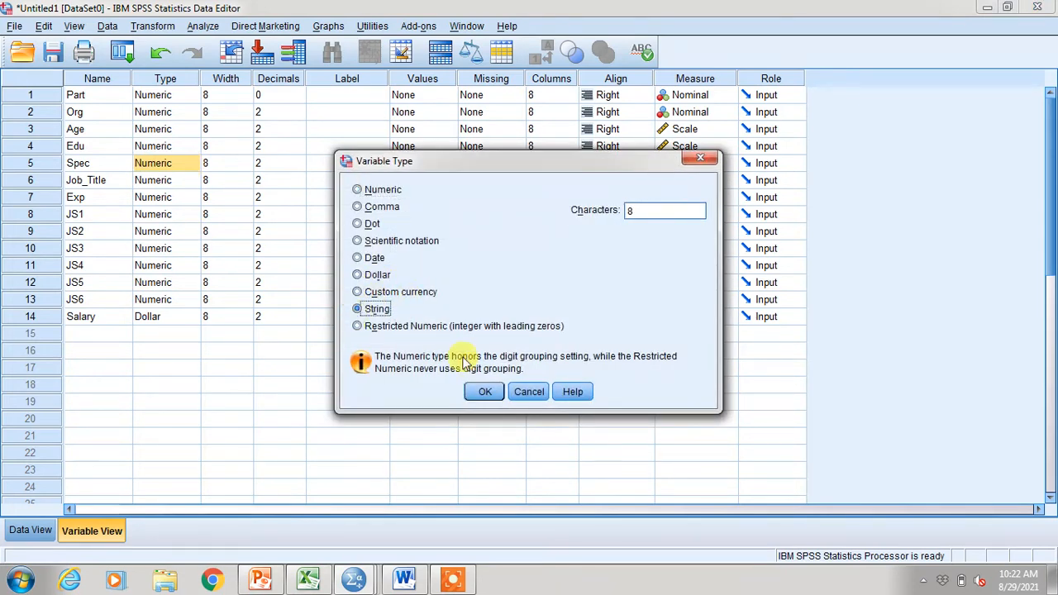
click(483, 391)
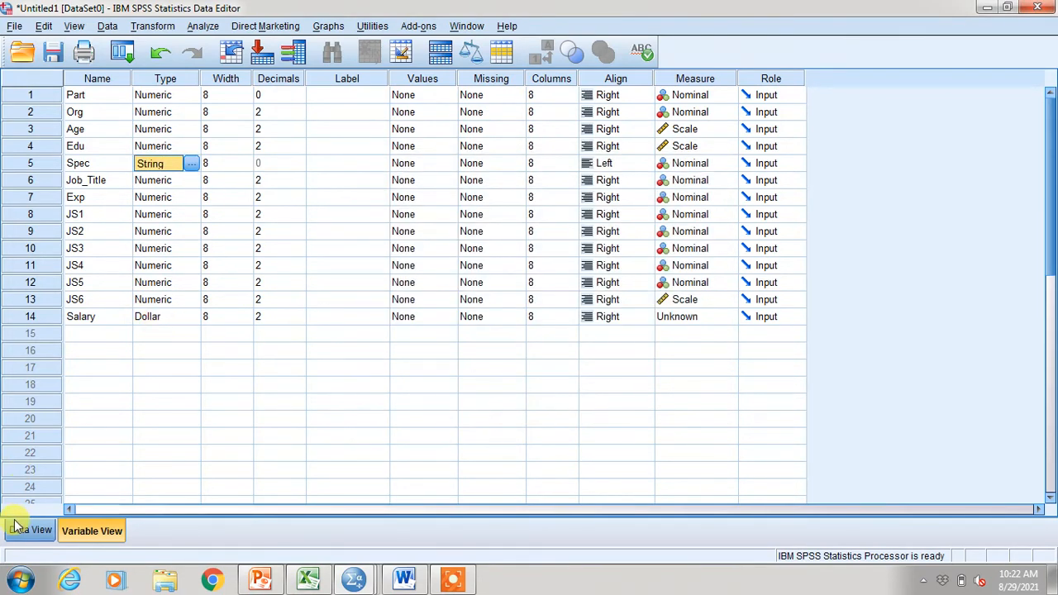
Test the value 1 in the first participant's Spec cell in the data and replace it with Finance.
click(17, 529)
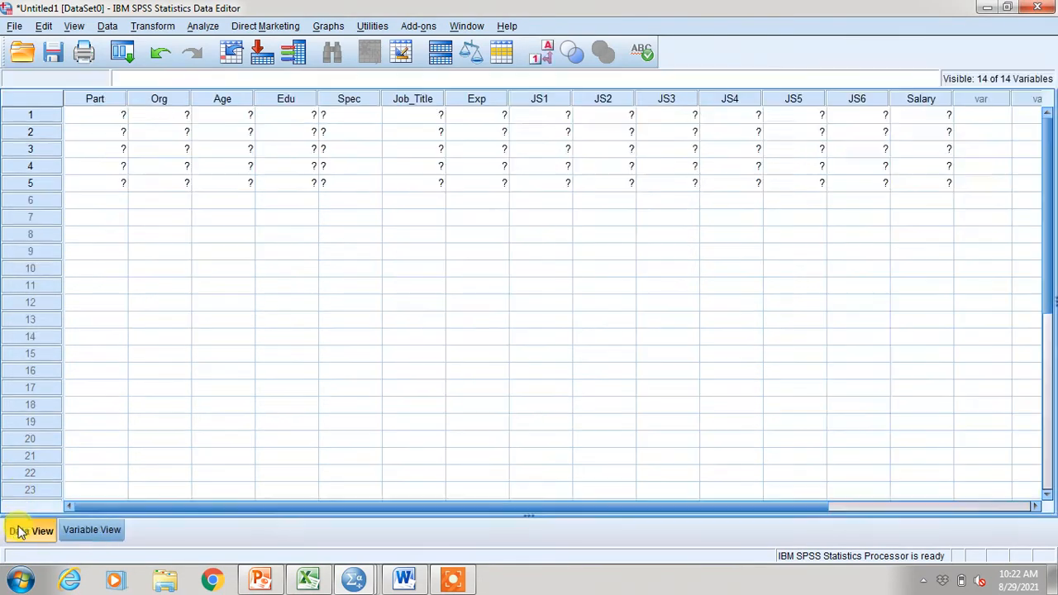
click(367, 120)
text(1)
key(Return)
click(368, 120)
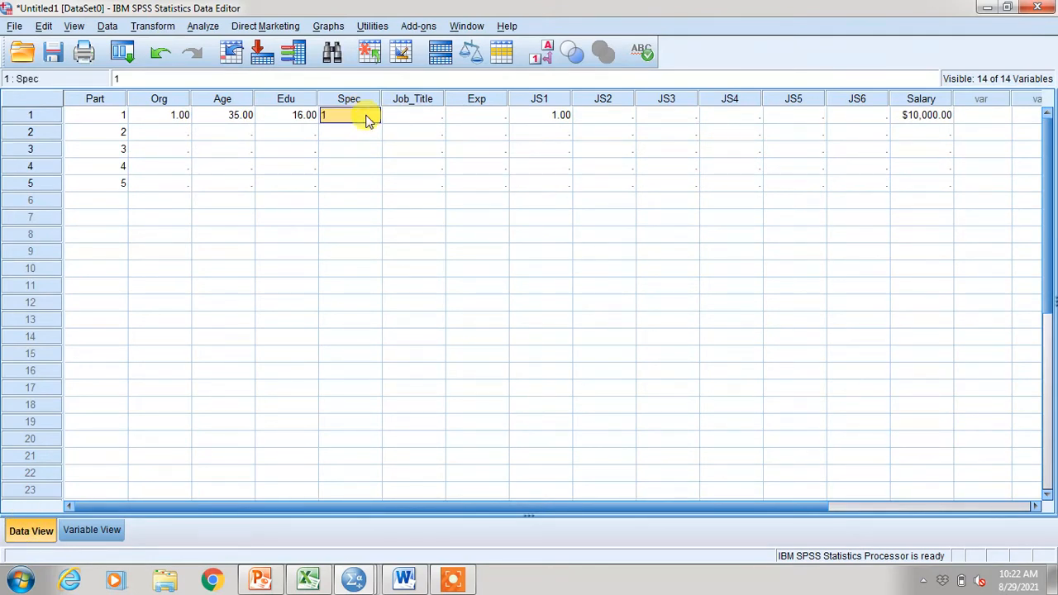
key(Delete)
text(Fin)
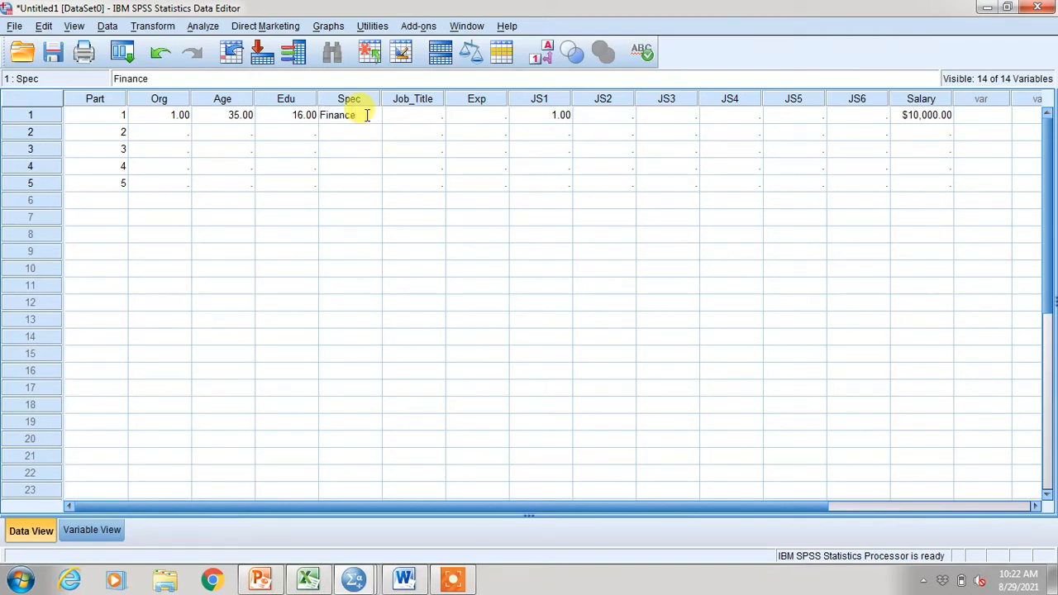
text(ance)
key(Return)
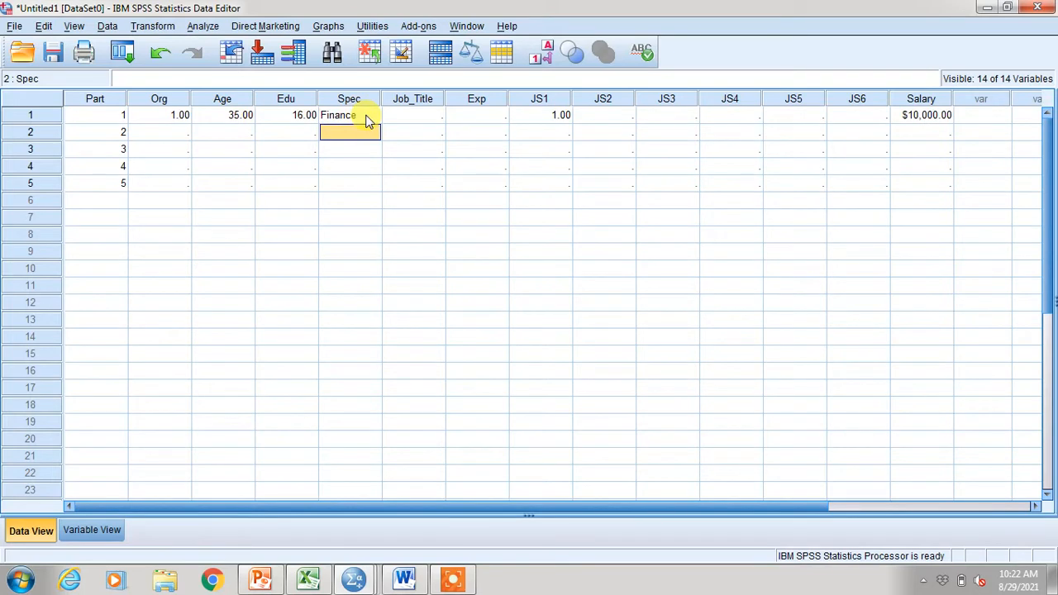
Enter Phy and Eng as the Spec values of the second and third participants.
click(369, 121)
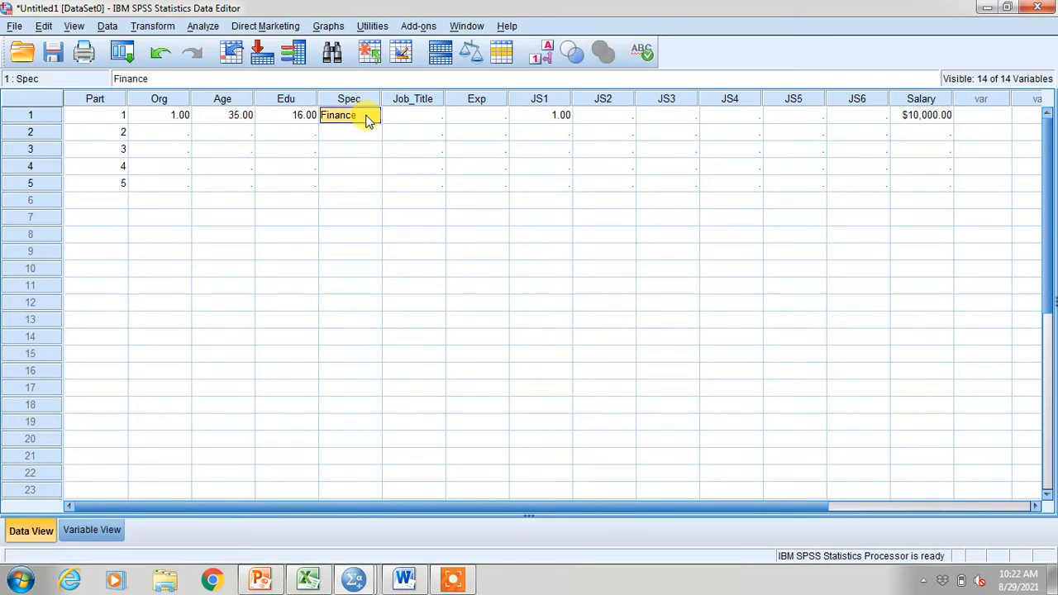
key(Return)
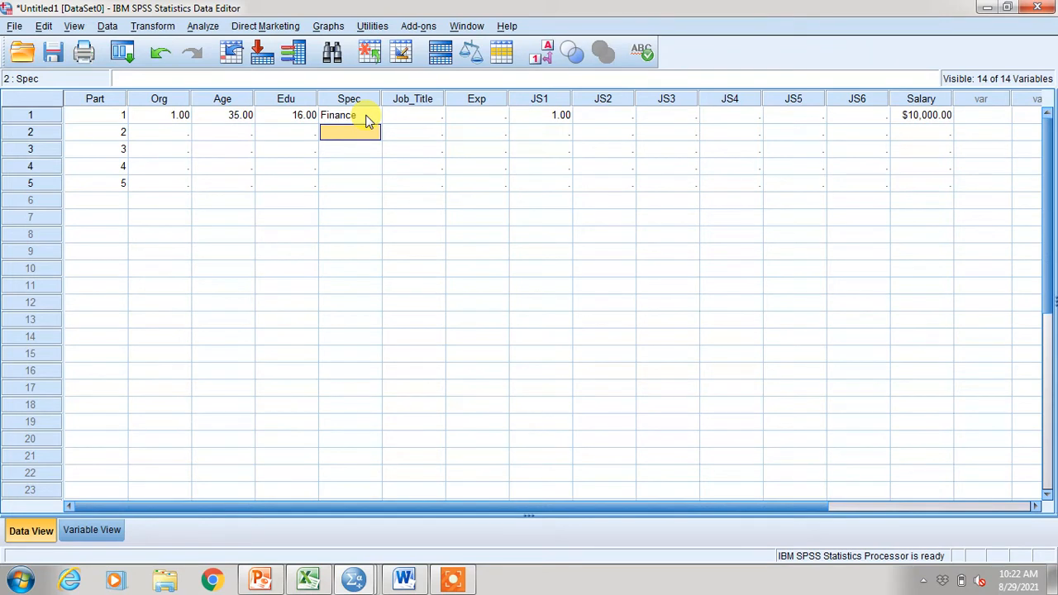
text(Phy)
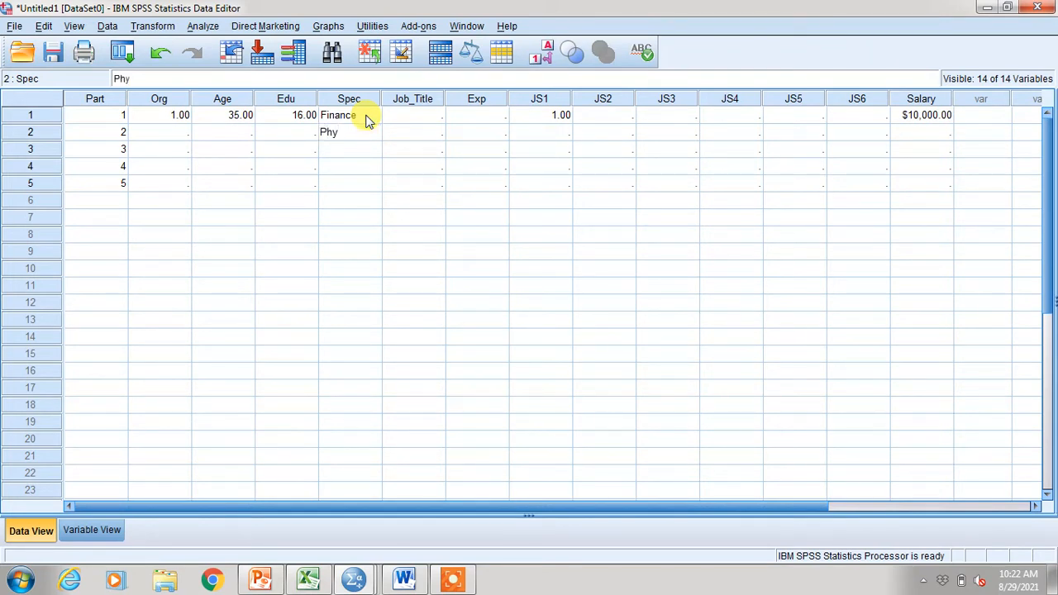
key(Return)
text(Eng)
key(Return)
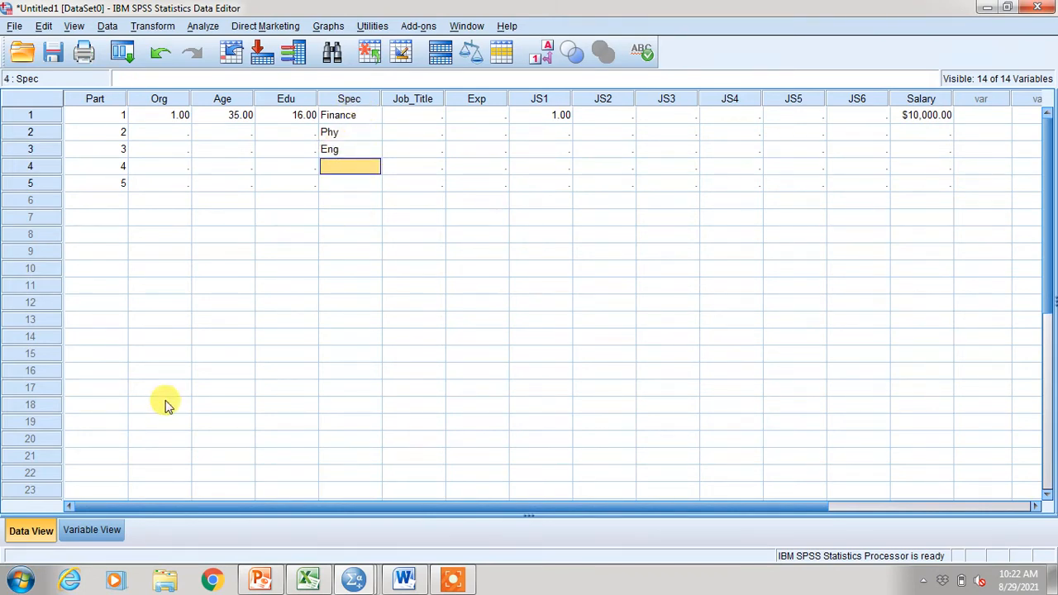
Add a new variable named DOB below Salary and set its variable type to Date.
click(86, 530)
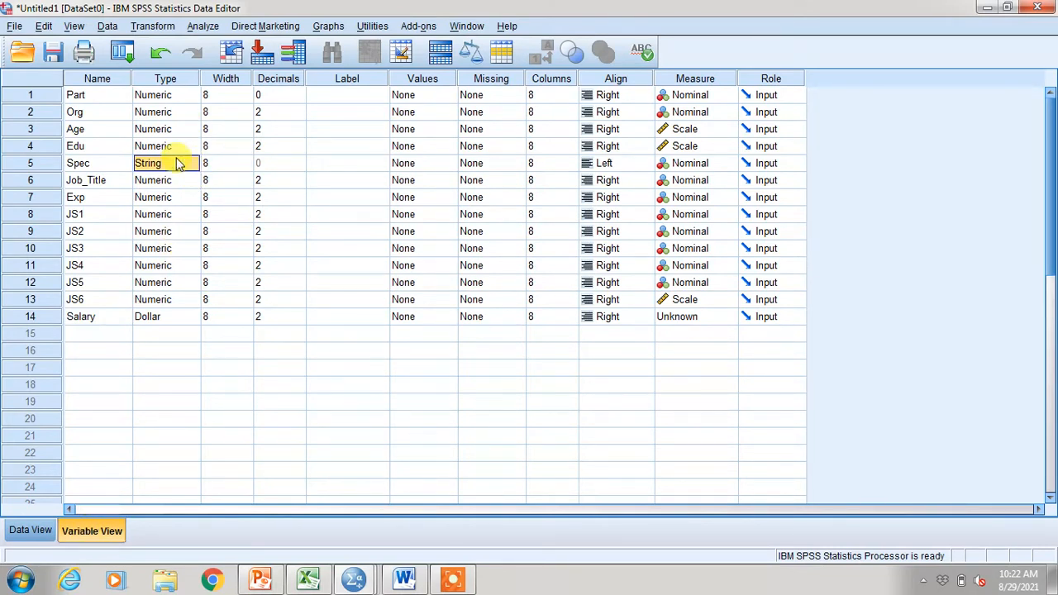
click(107, 333)
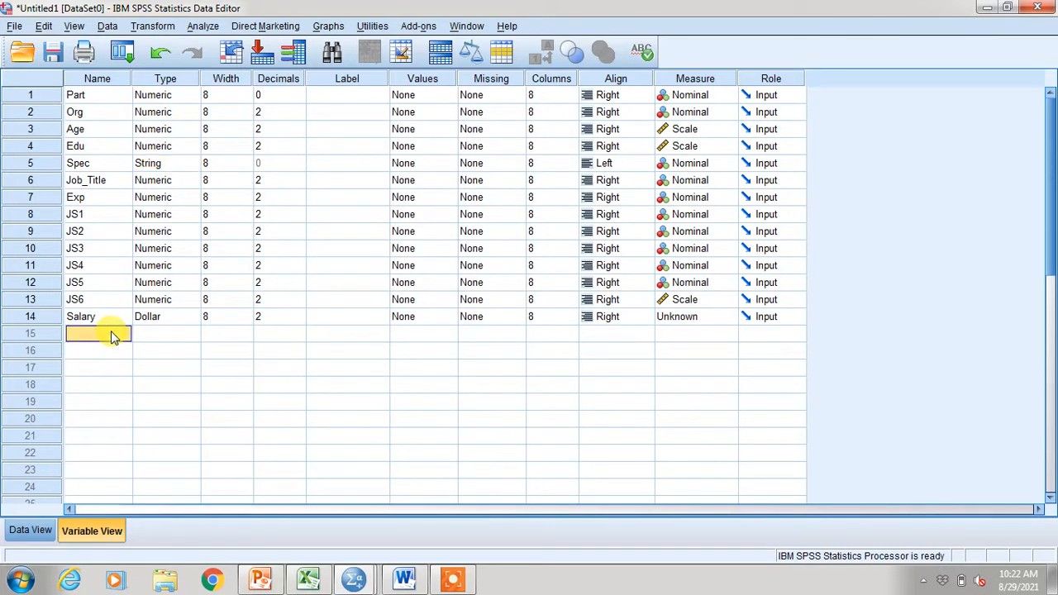
text(DOB)
key(Return)
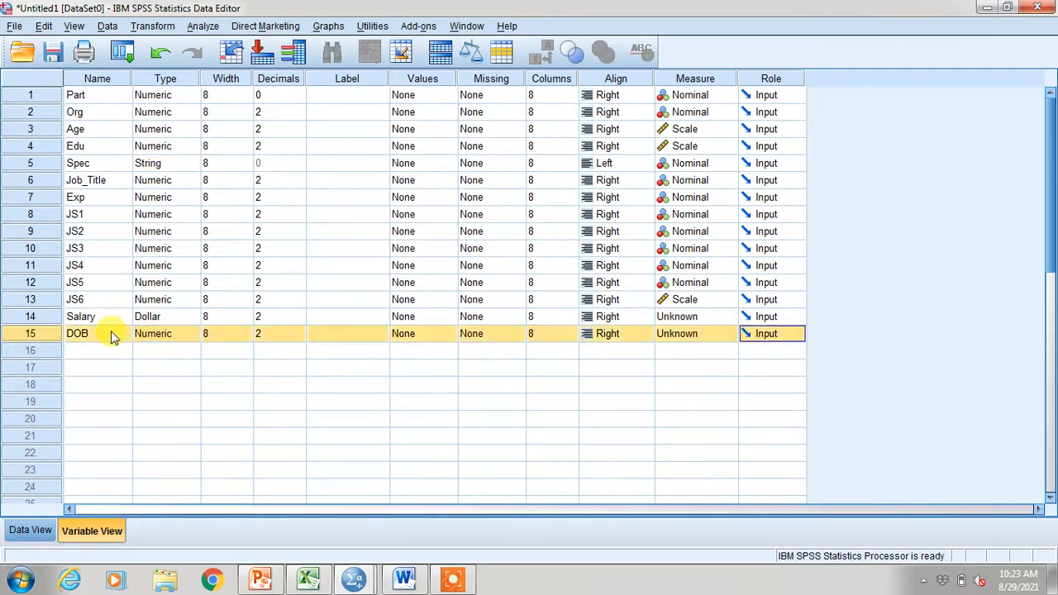
click(172, 344)
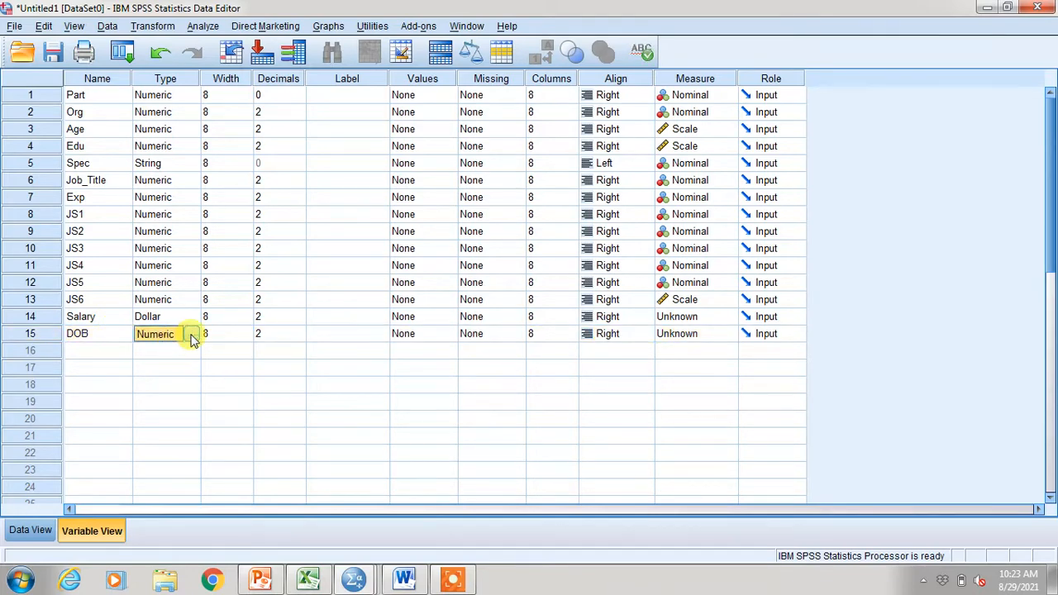
click(191, 335)
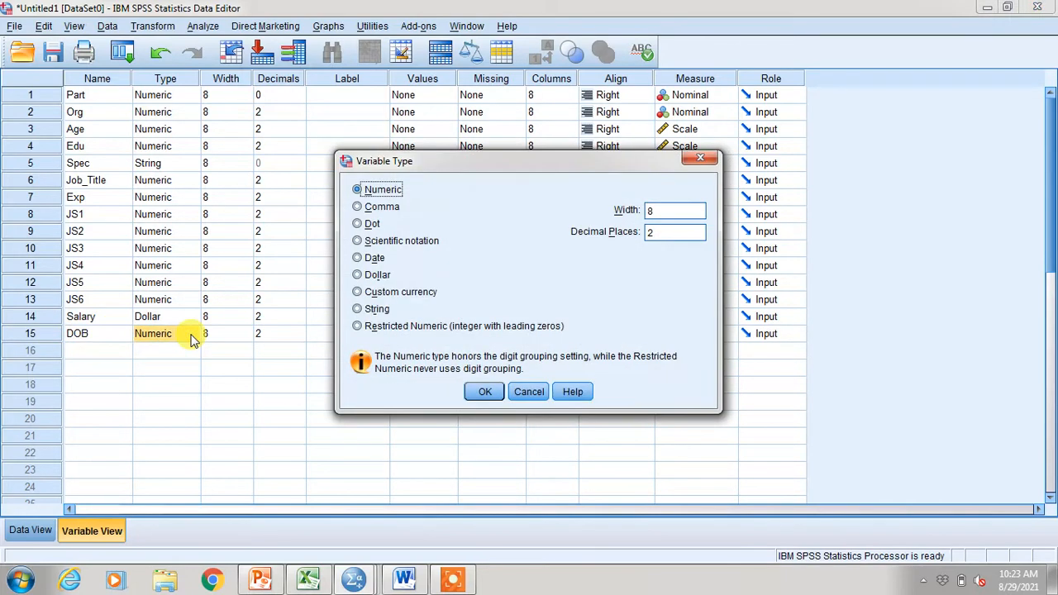
click(358, 259)
click(484, 392)
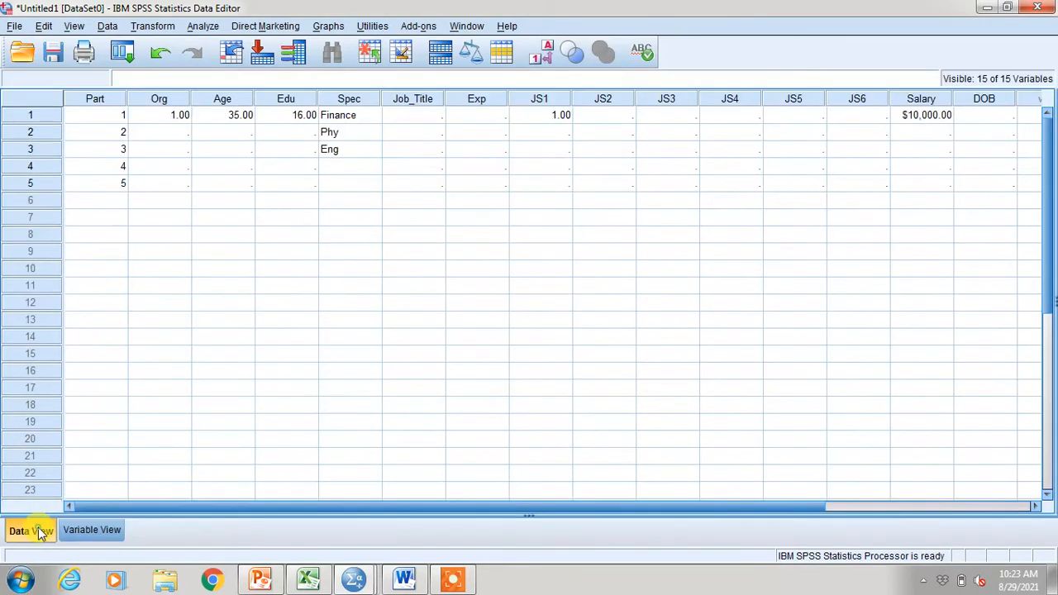
Enter the first participant's date of birth in the DOB column of the data.
click(33, 529)
click(962, 115)
text(25)
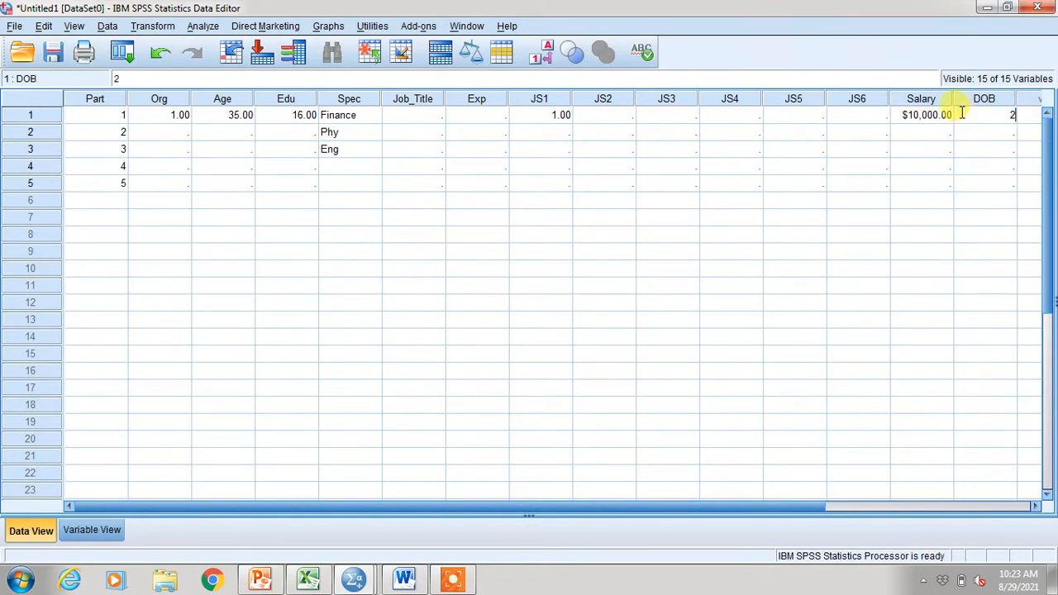
text(11)
text(1983)
key(Return)
click(963, 118)
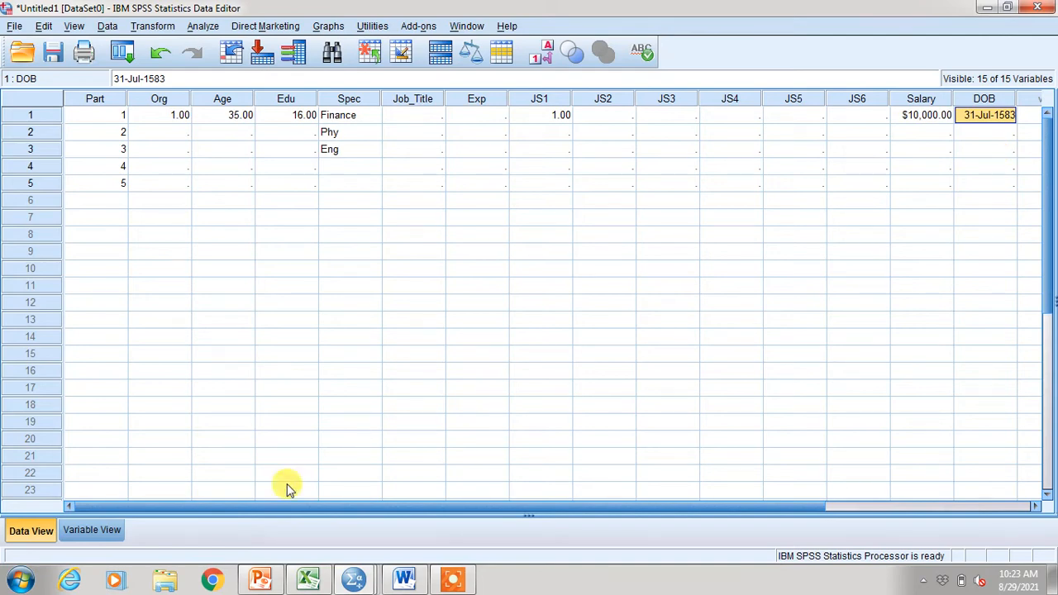
Review the available variable types for Part and close the dialog without changing anything.
click(86, 530)
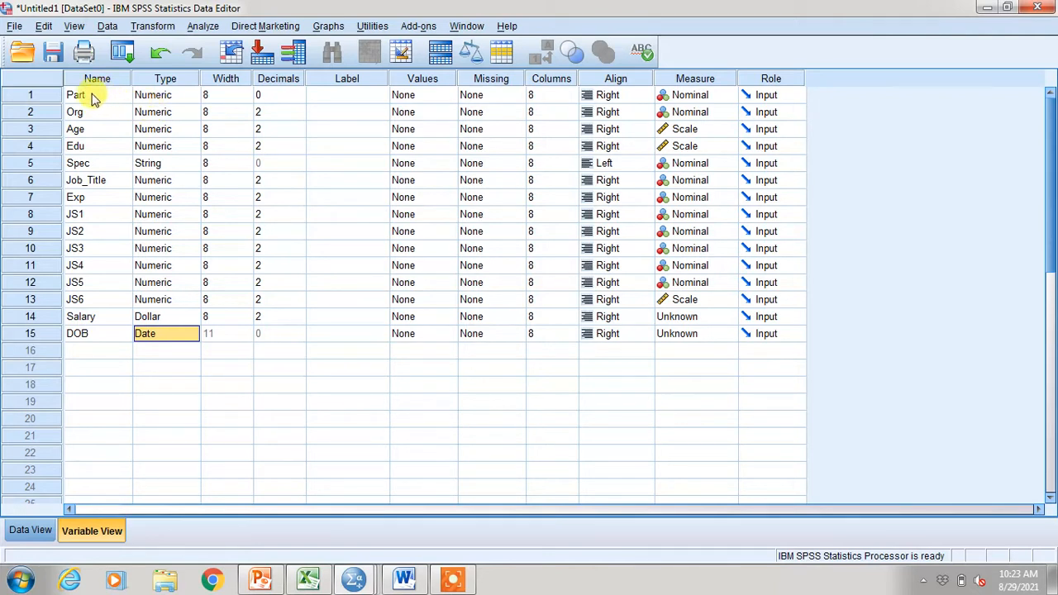
click(25, 98)
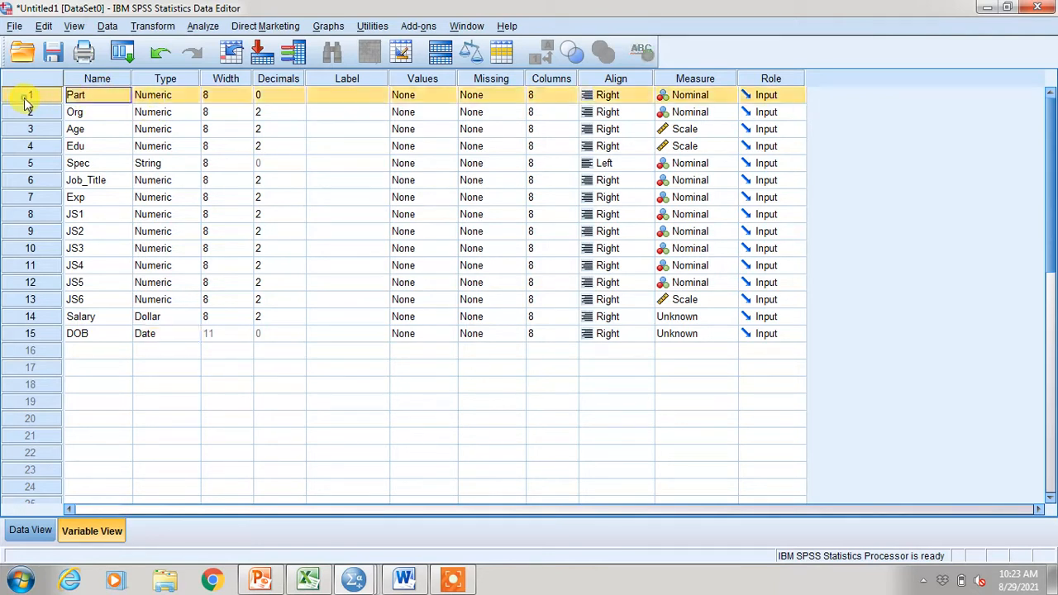
click(186, 97)
click(193, 96)
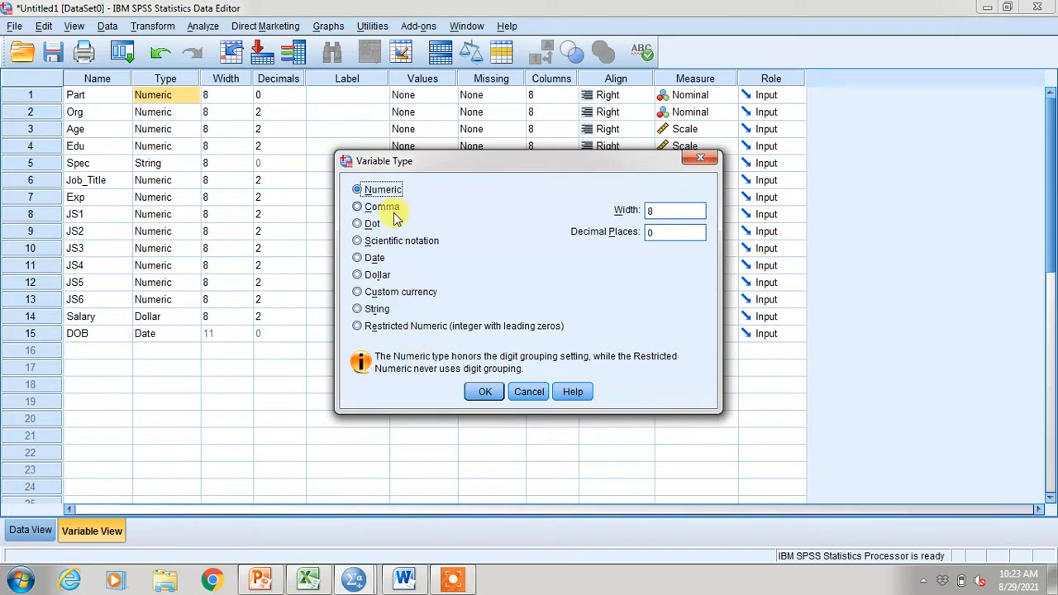
click(530, 392)
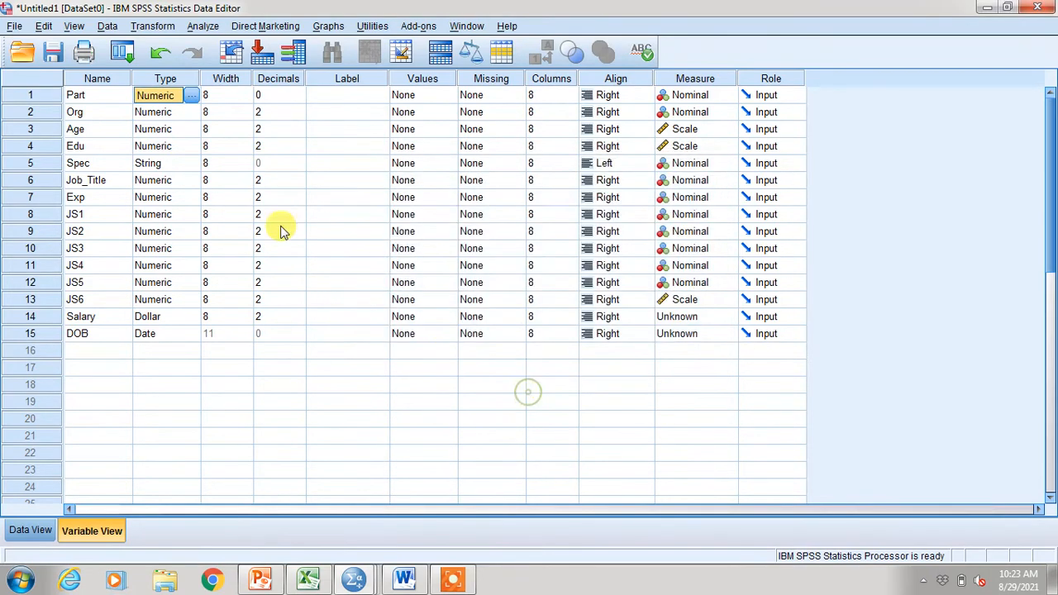
Check the width and decimals settings of Part against how its values display in the data.
click(239, 100)
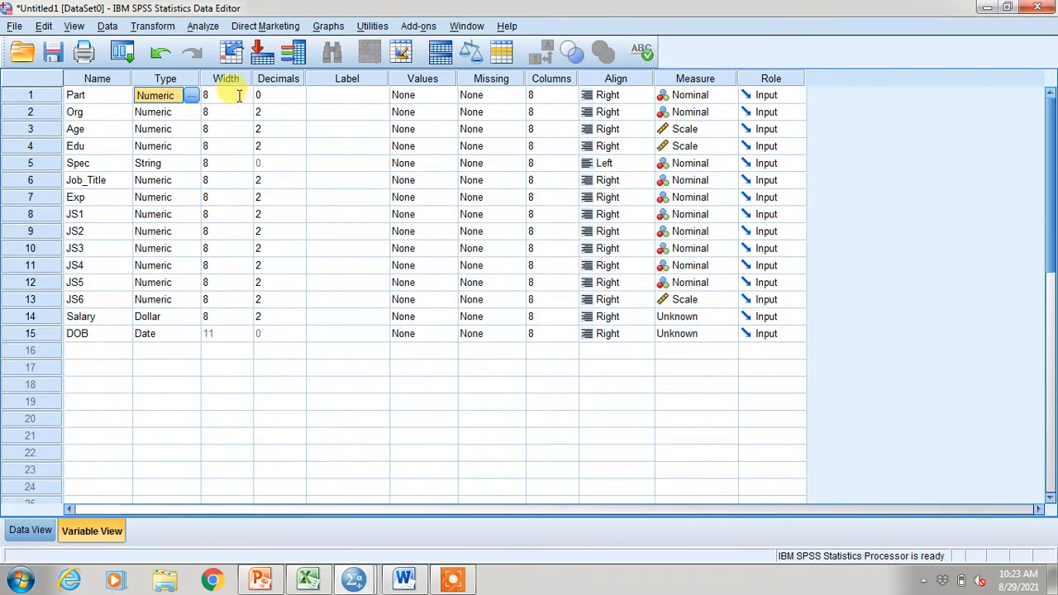
click(278, 97)
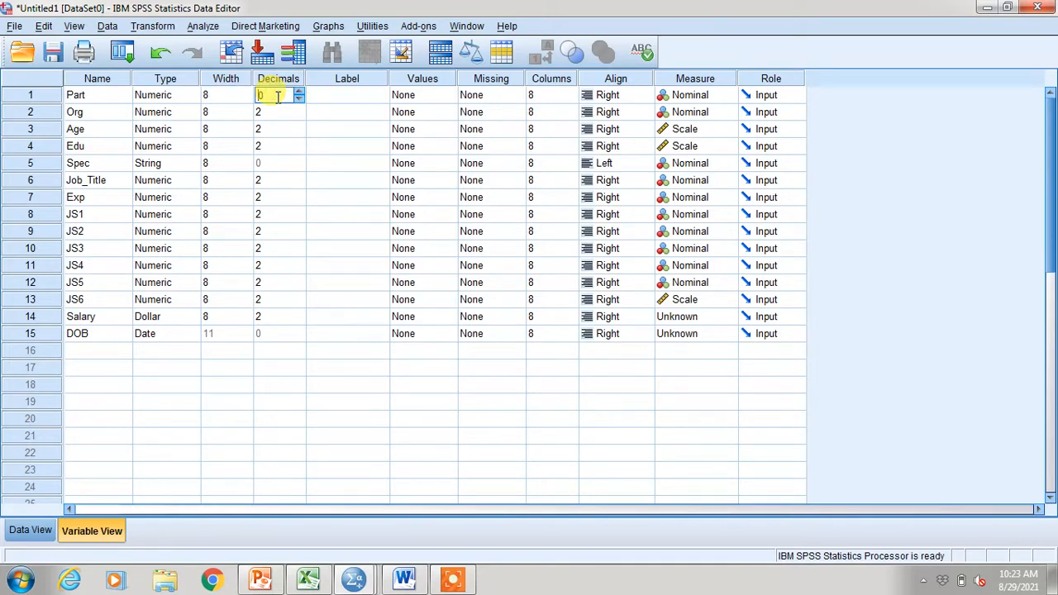
click(45, 531)
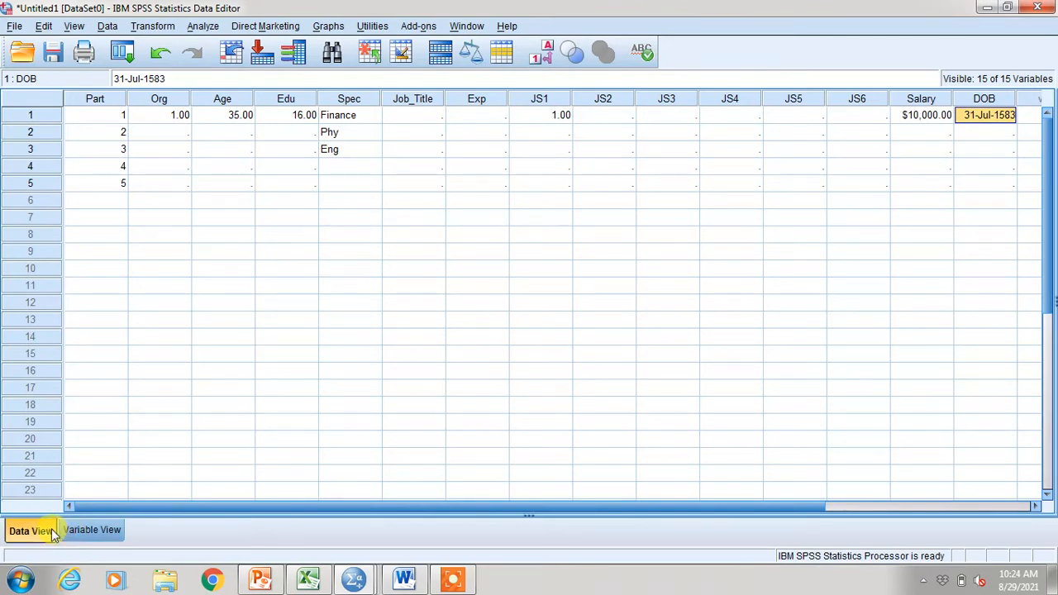
click(82, 530)
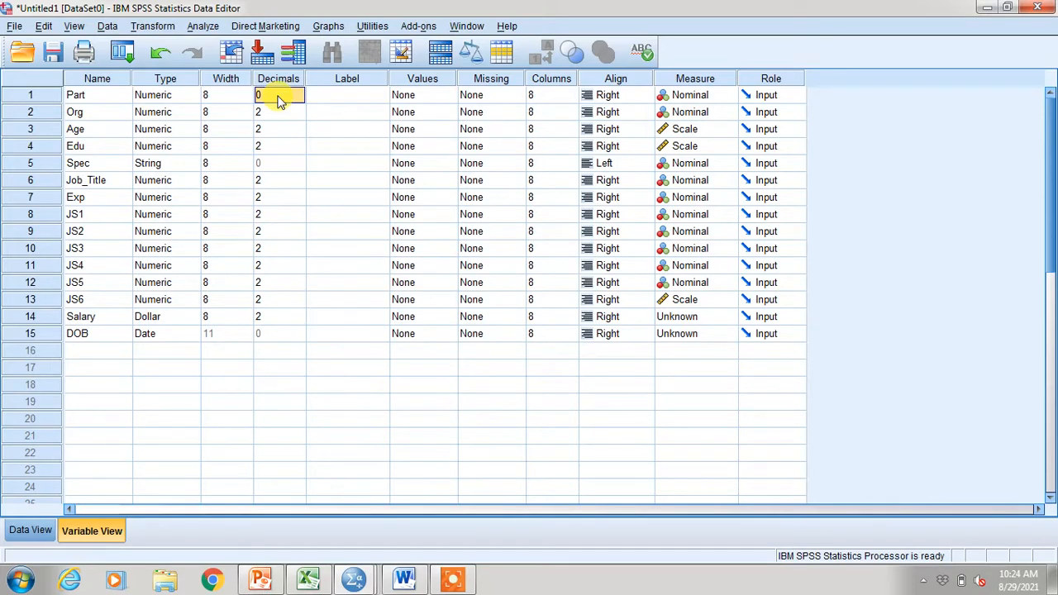
Enter 1.5 as the Part value in row 6 of the data to test how a zero-decimal variable displays it.
click(35, 533)
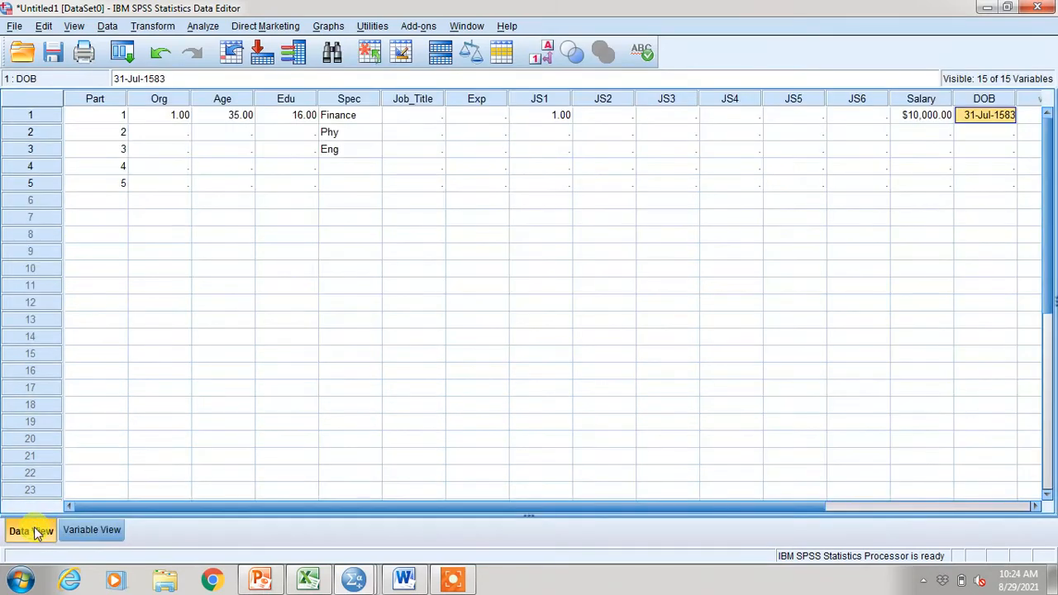
click(95, 199)
text(1)
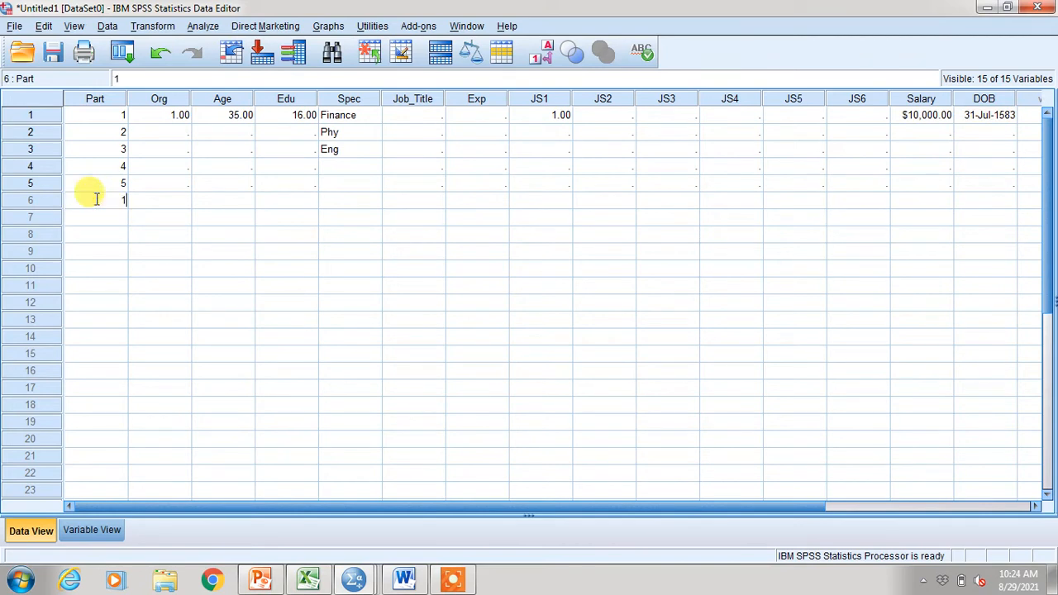
text(.5)
key(Return)
click(95, 202)
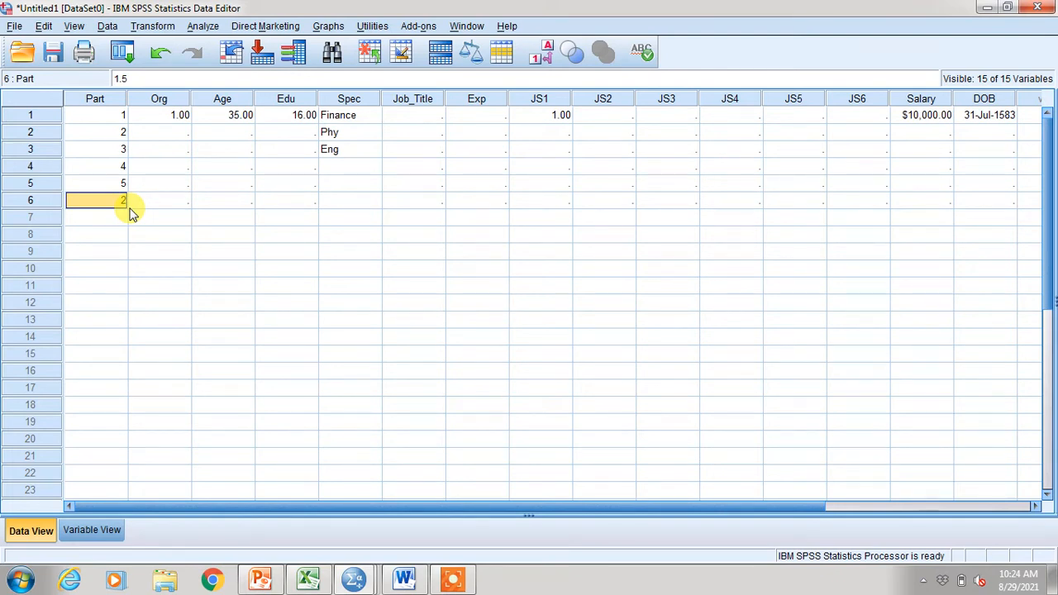
Try a very long number made of 5s as the Part value in row 6 and clear the cell.
text(555555555555555)
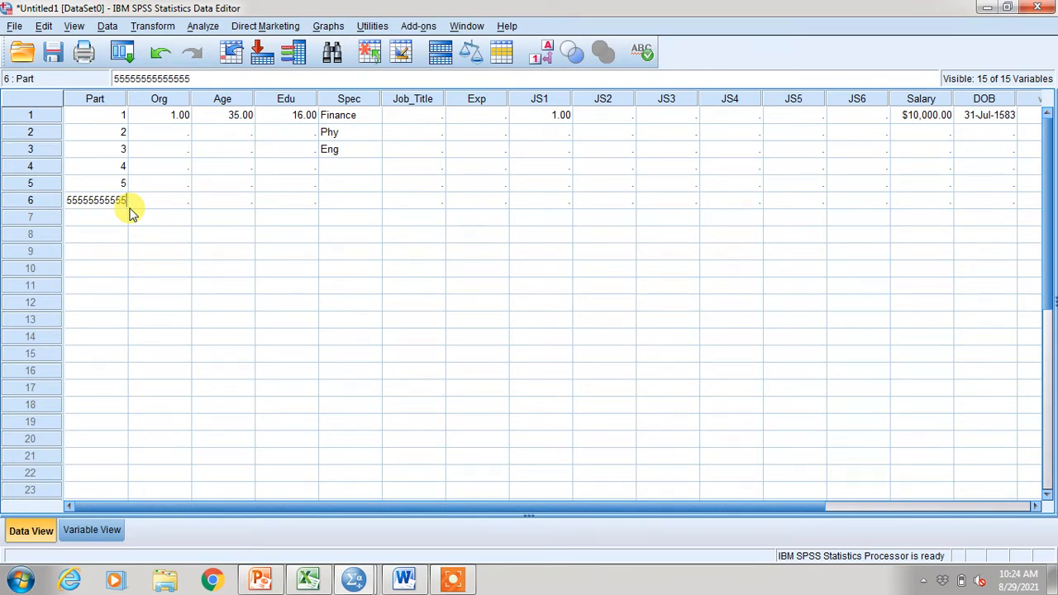
text(5555555)
key(Return)
key(Up)
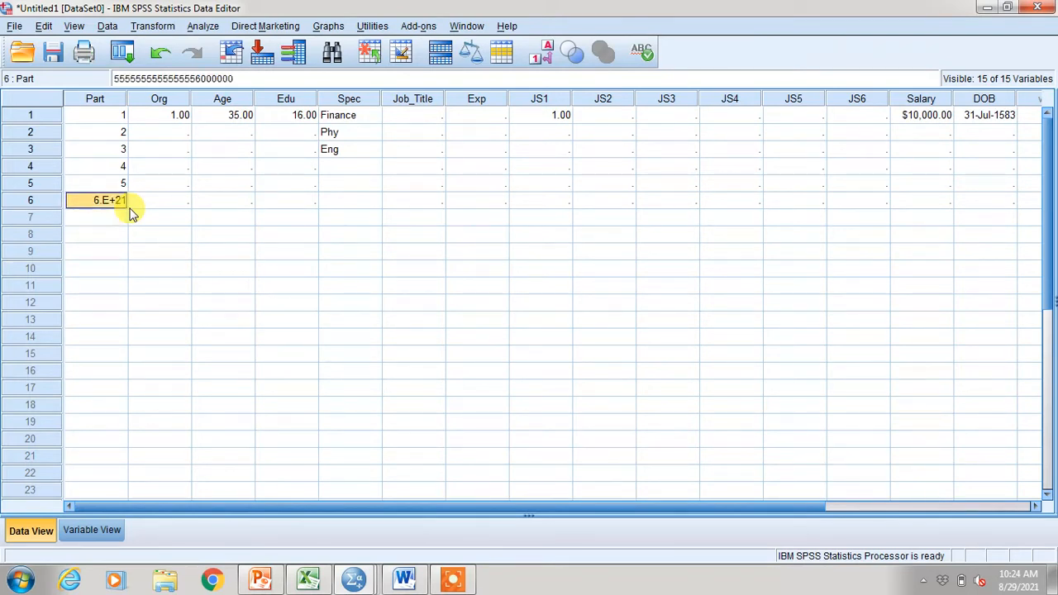
key(Delete)
Compare how the first participant's Org, Age and Edu values display in the data with the variables' decimals settings.
key(Up)
key(Up)
key(Up)
key(Up)
key(Up)
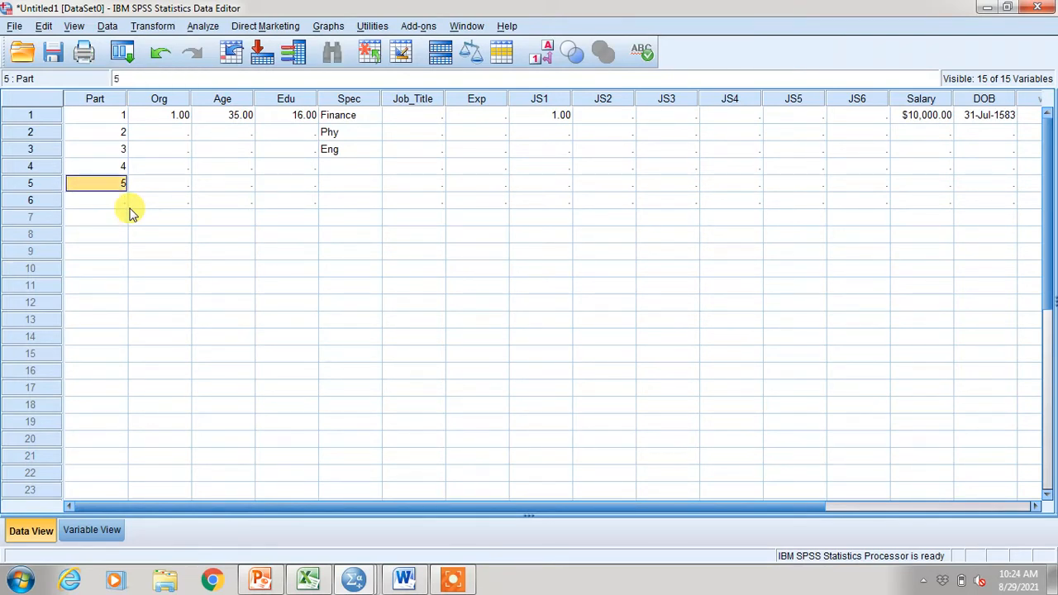
key(Right)
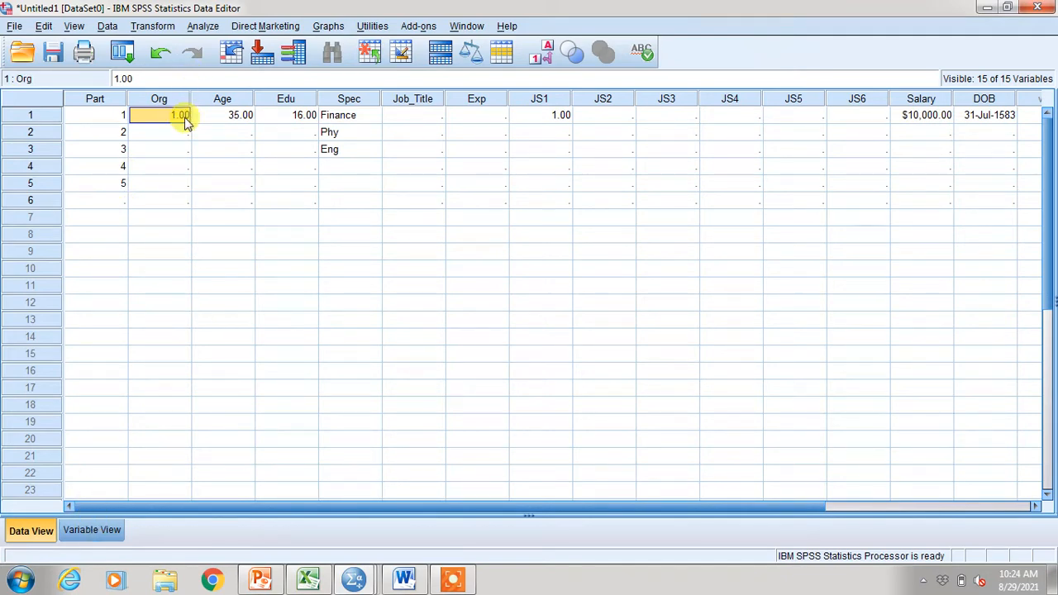
click(85, 532)
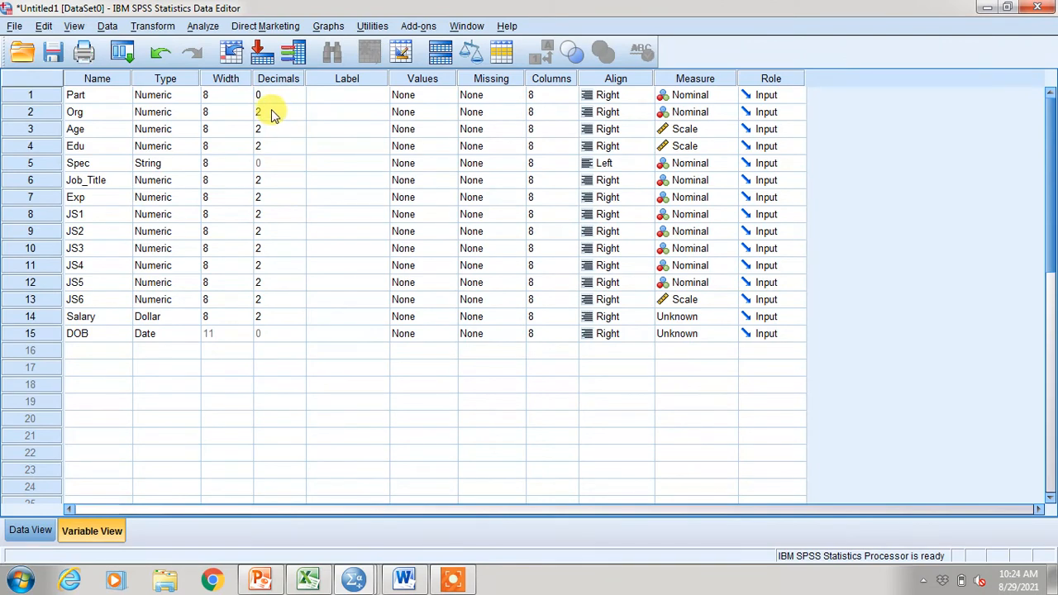
click(33, 531)
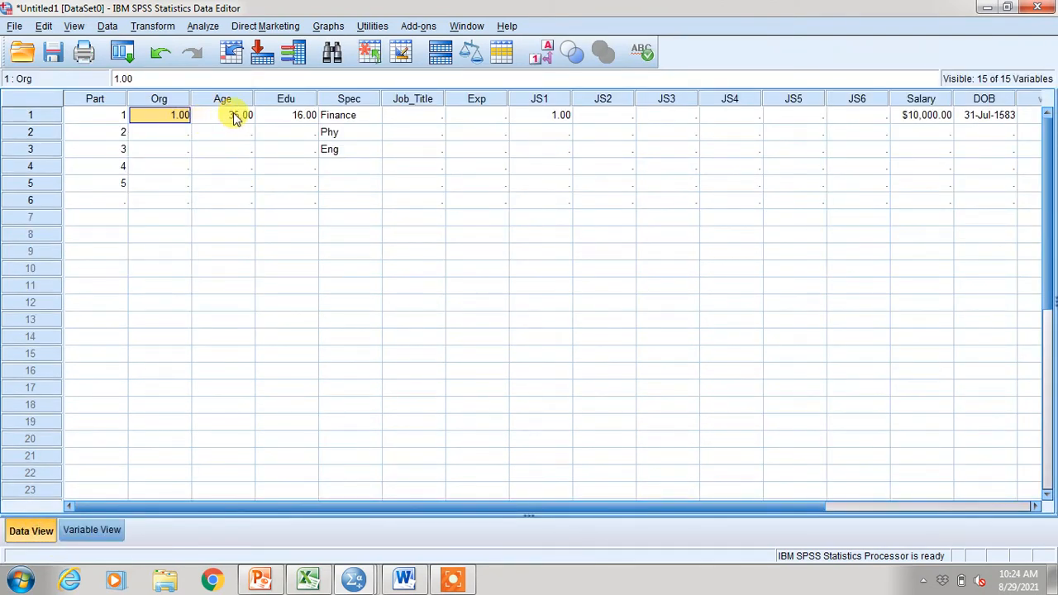
click(285, 117)
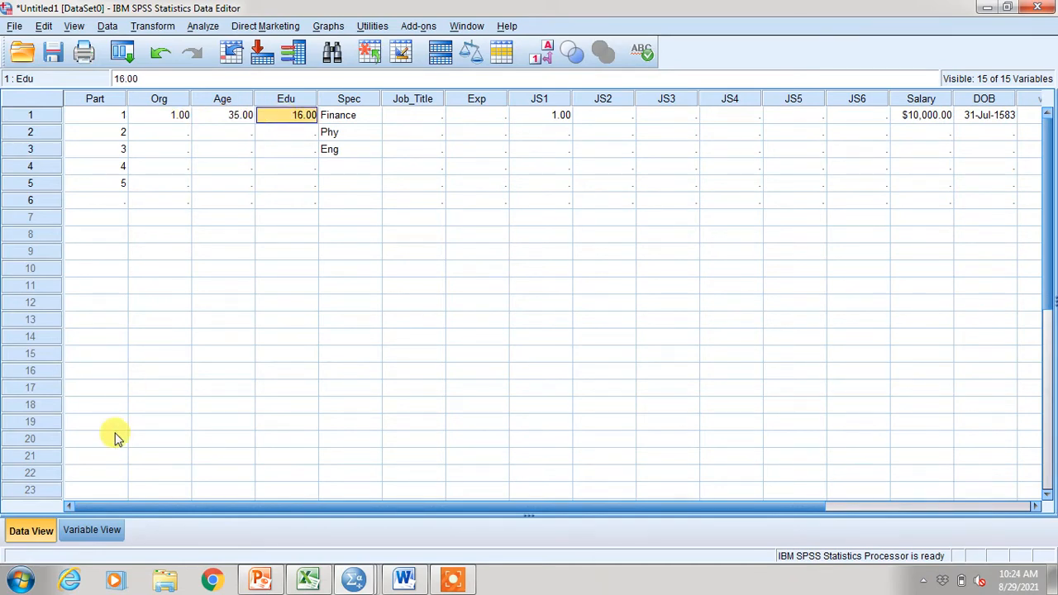
click(91, 530)
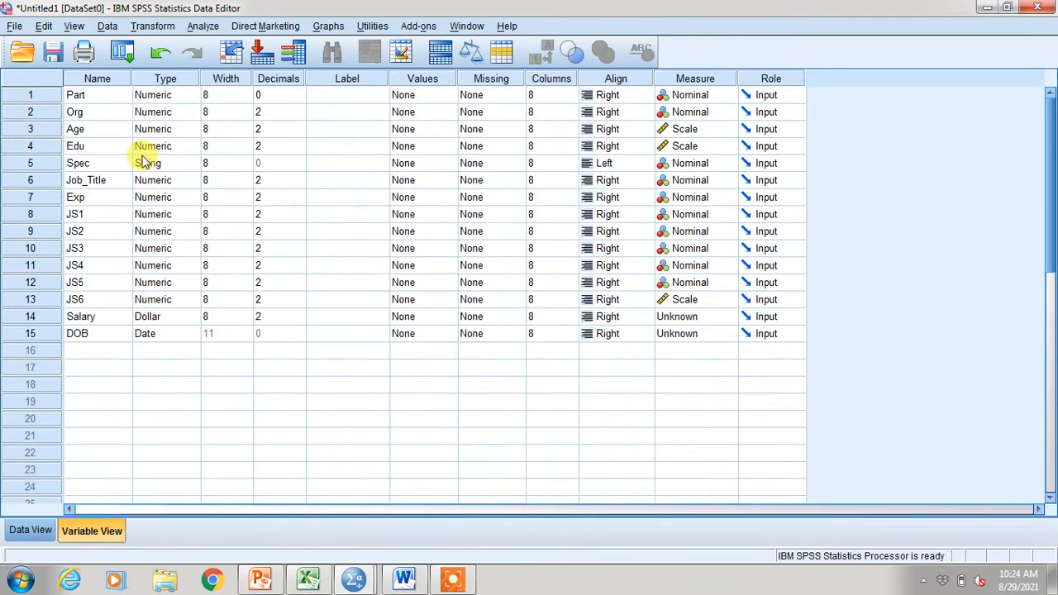
Set the decimals of the Edu variable to 0 and check how the first participant's Edu value displays in the data.
click(273, 146)
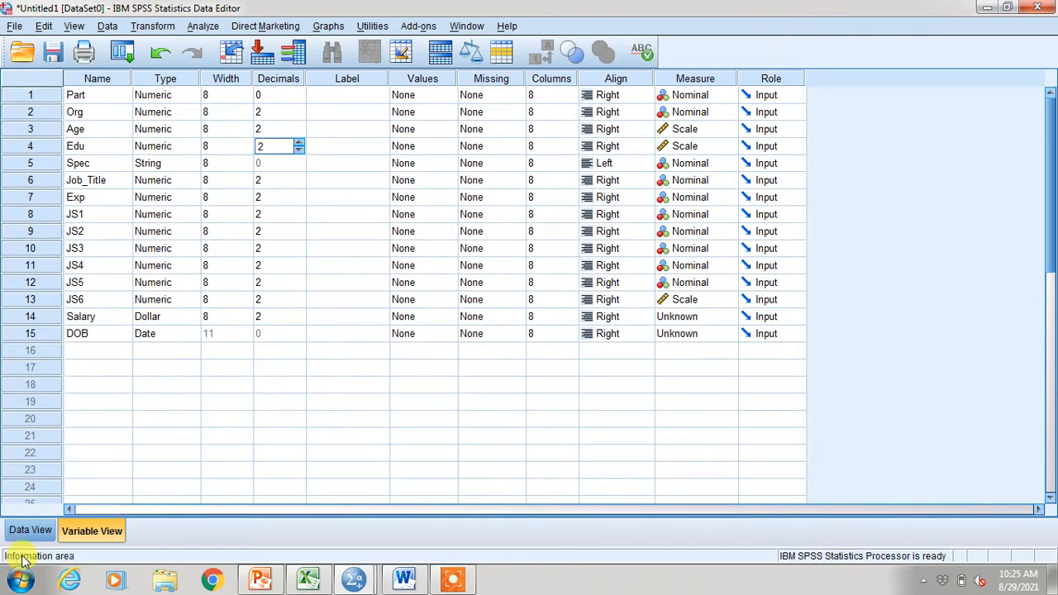
click(31, 530)
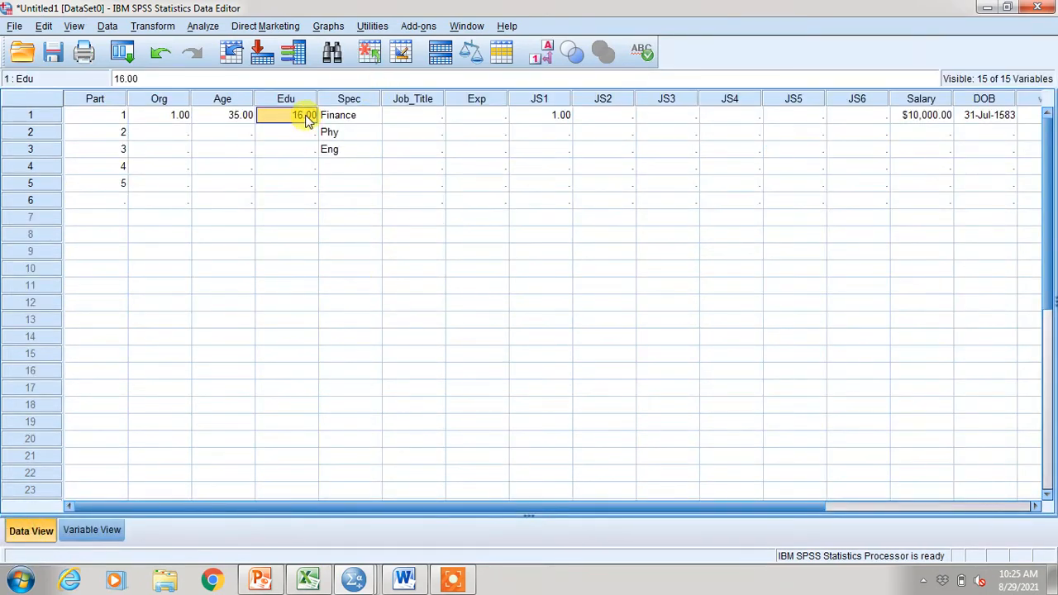
click(101, 532)
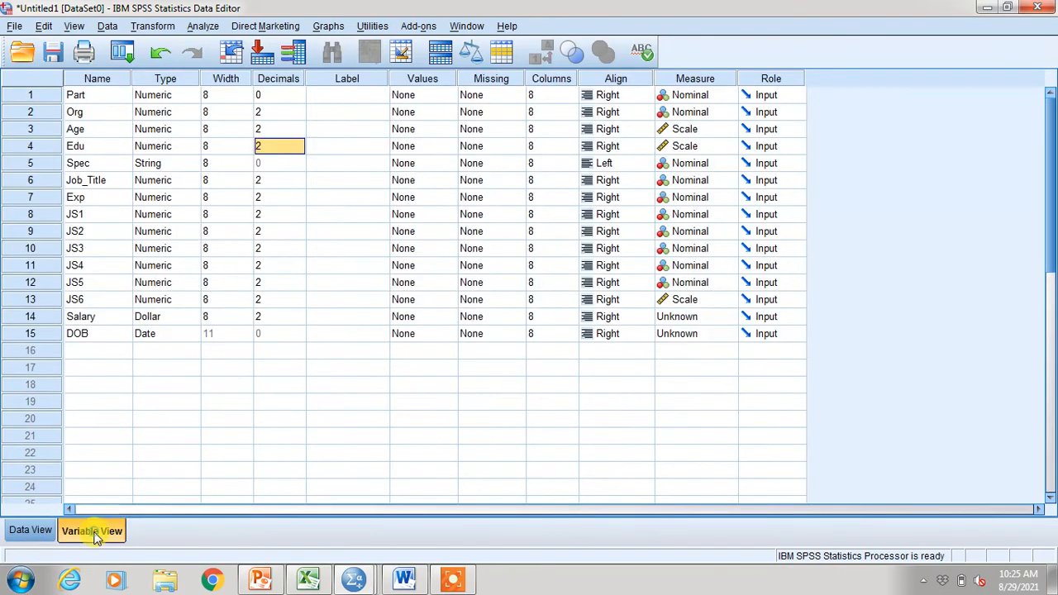
click(273, 146)
key(BackSpace)
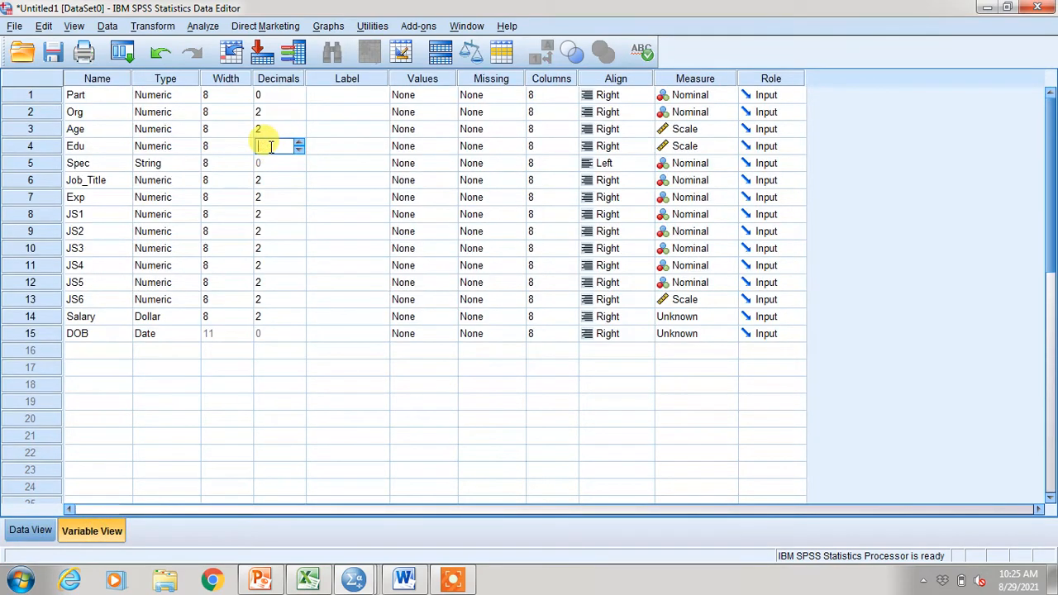
text(0)
click(40, 534)
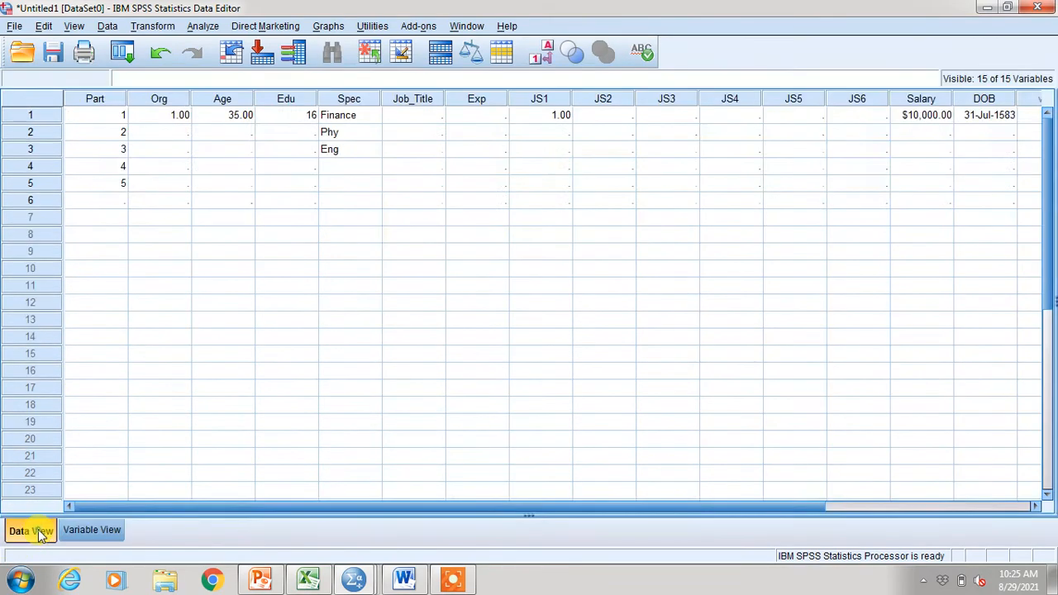
click(295, 120)
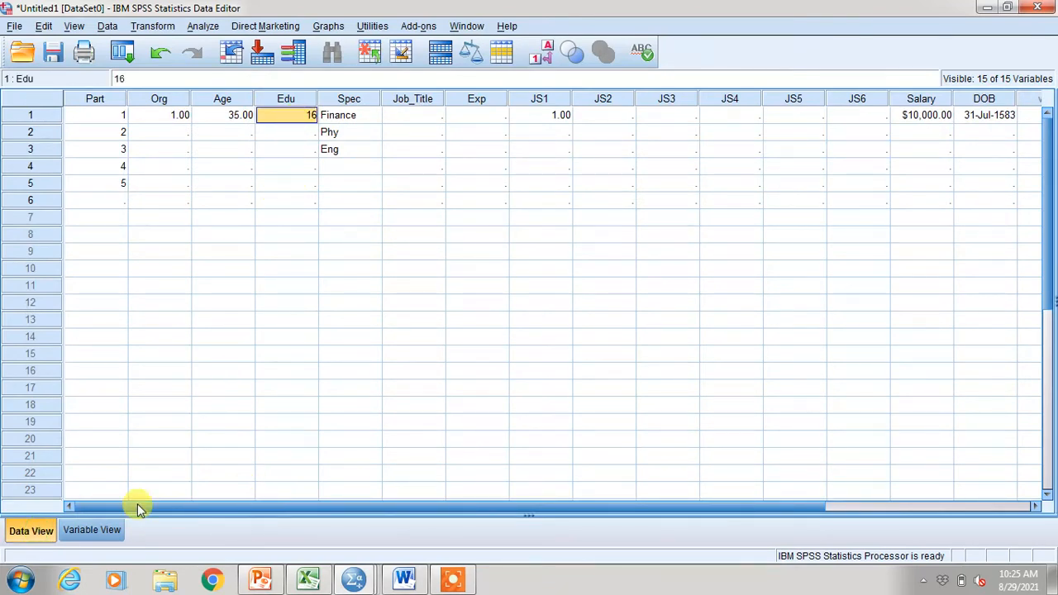
Give the Part variable the label Participants in the variable definitions.
click(83, 531)
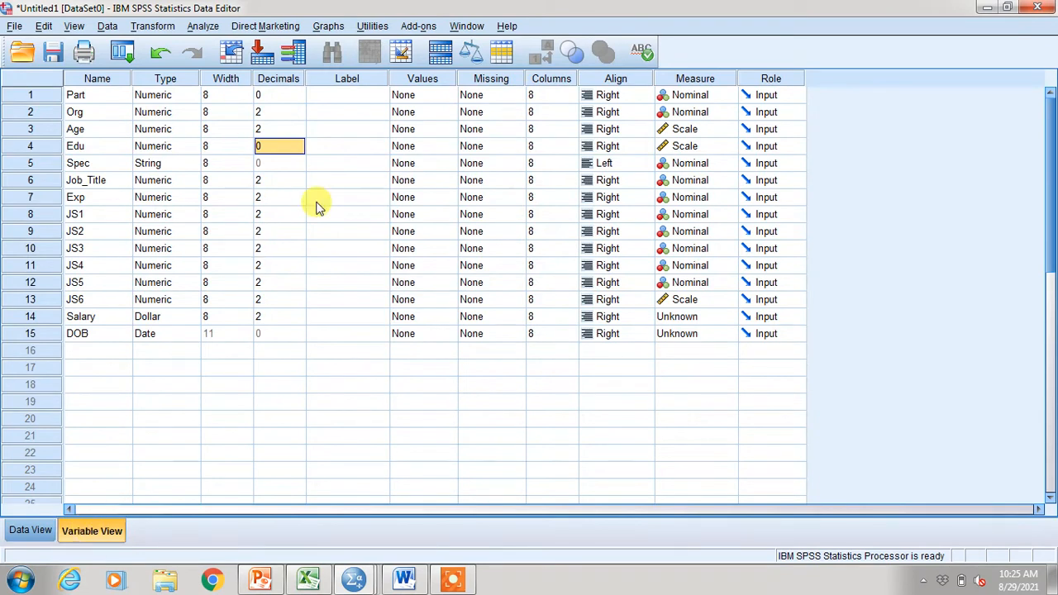
click(349, 93)
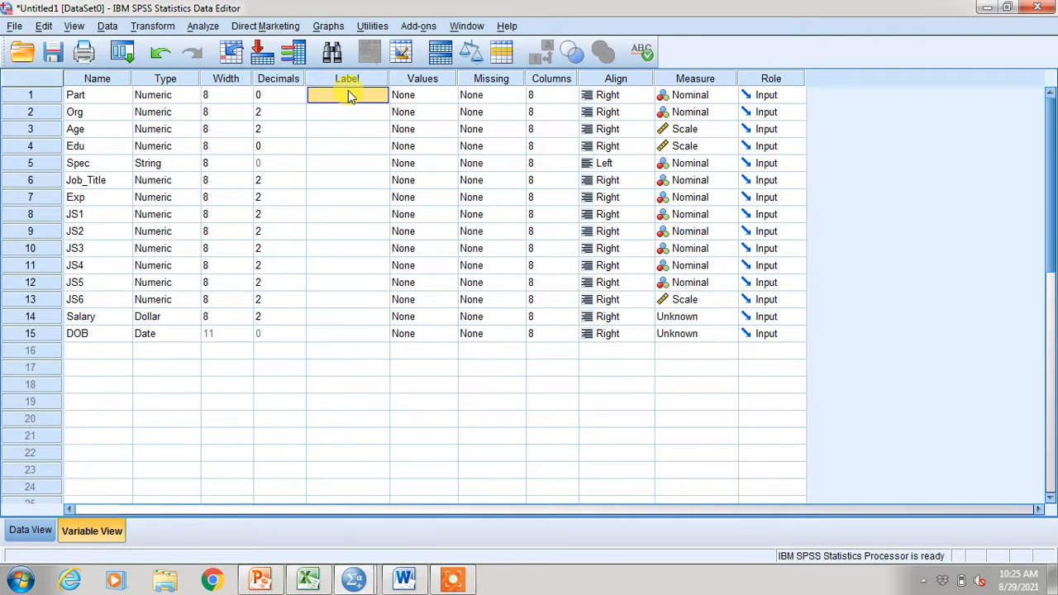
click(124, 92)
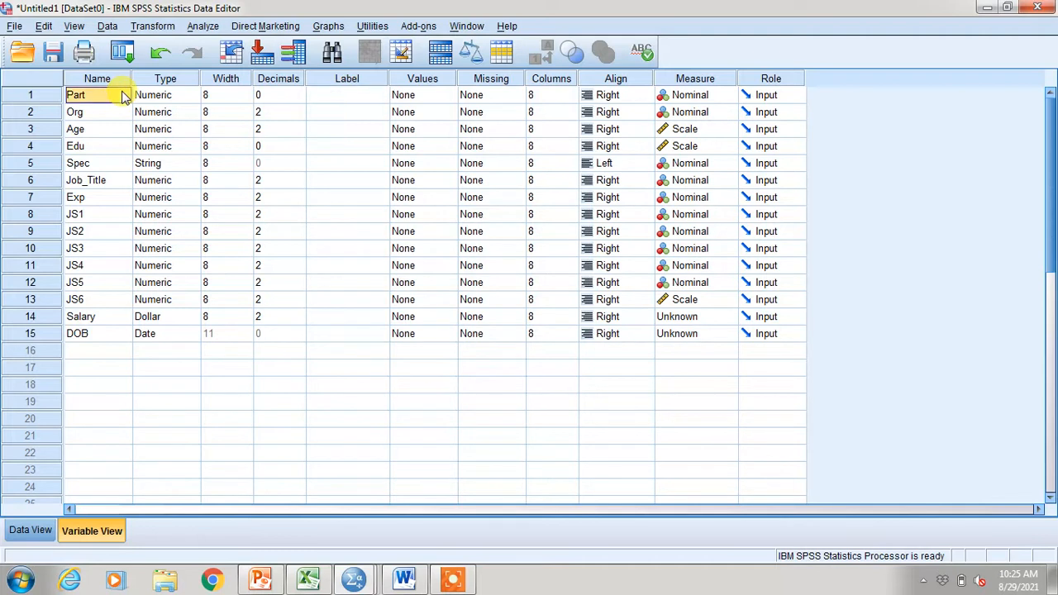
click(362, 97)
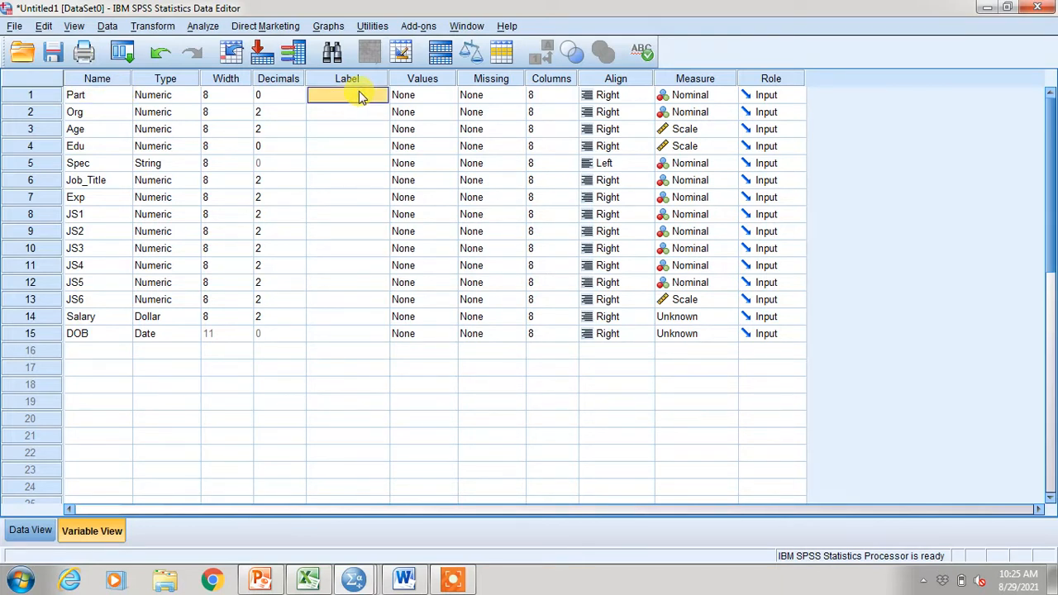
text(p)
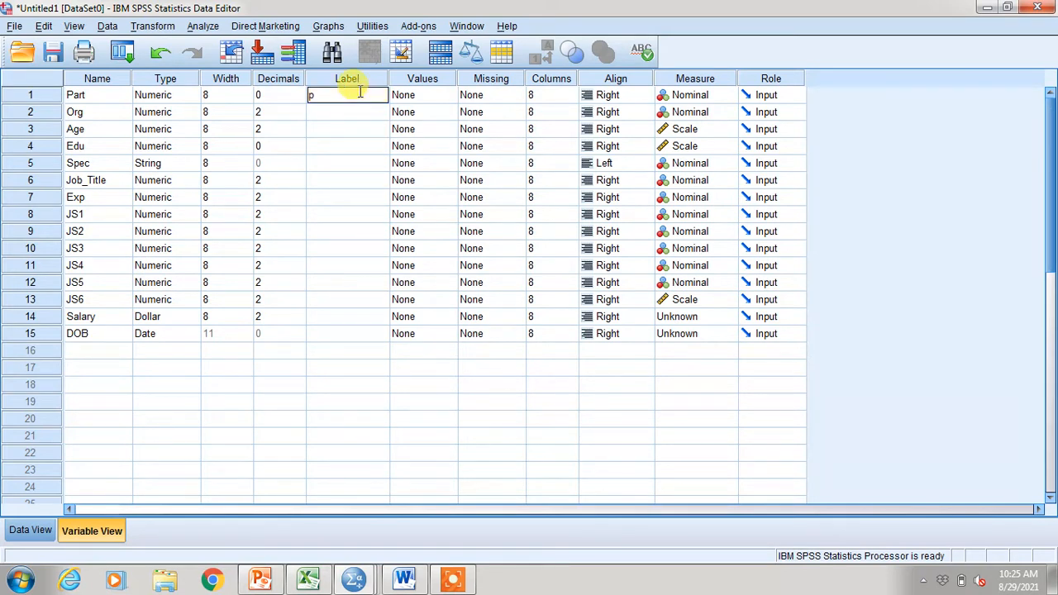
key(BackSpace)
text(Participant)
key(Return)
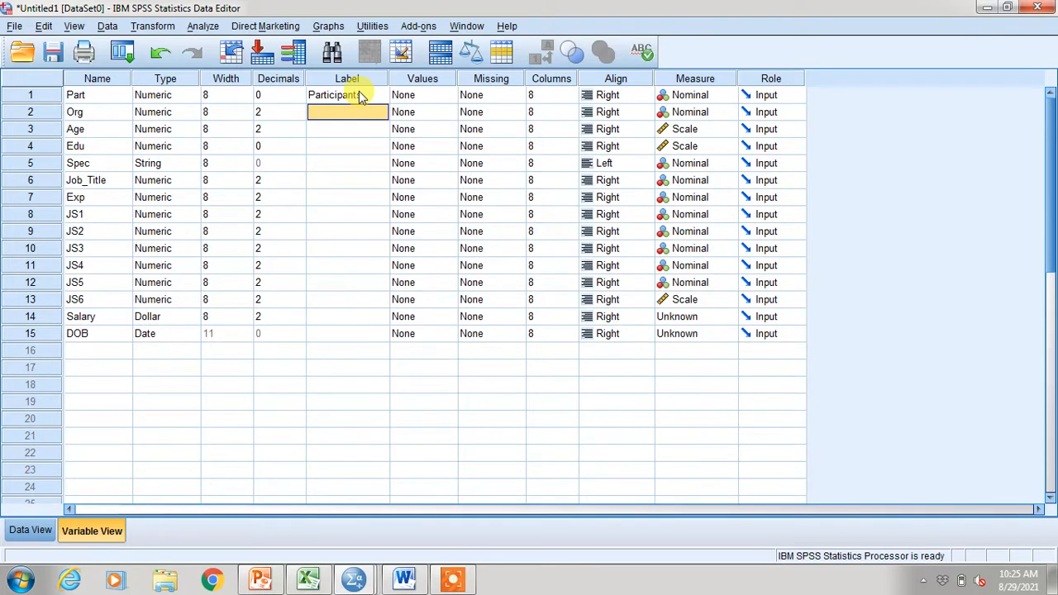
Give the Org variable the label Organization.
text(Organiz)
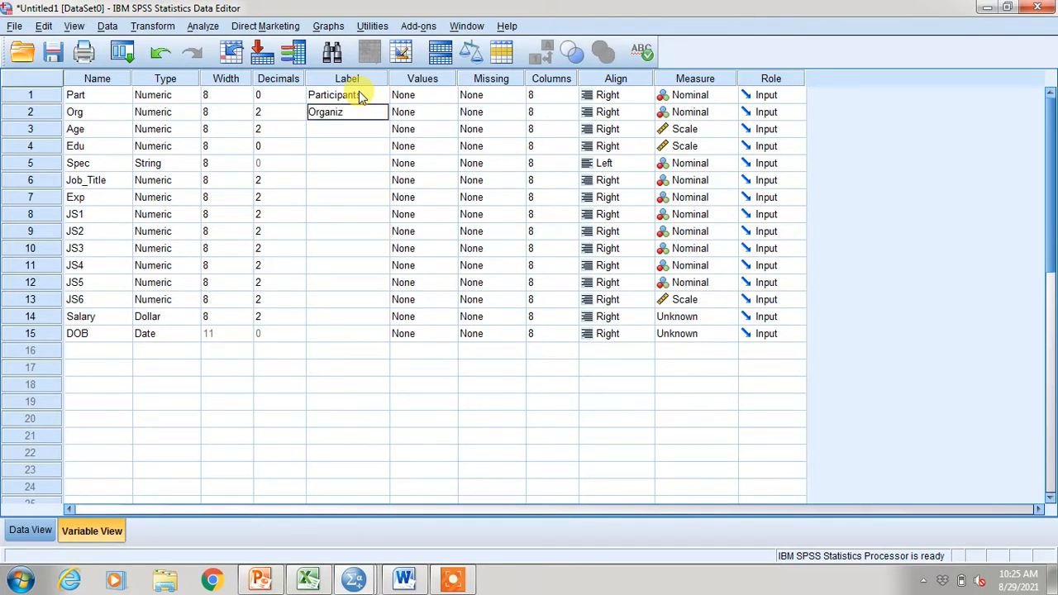
text(ation)
key(Return)
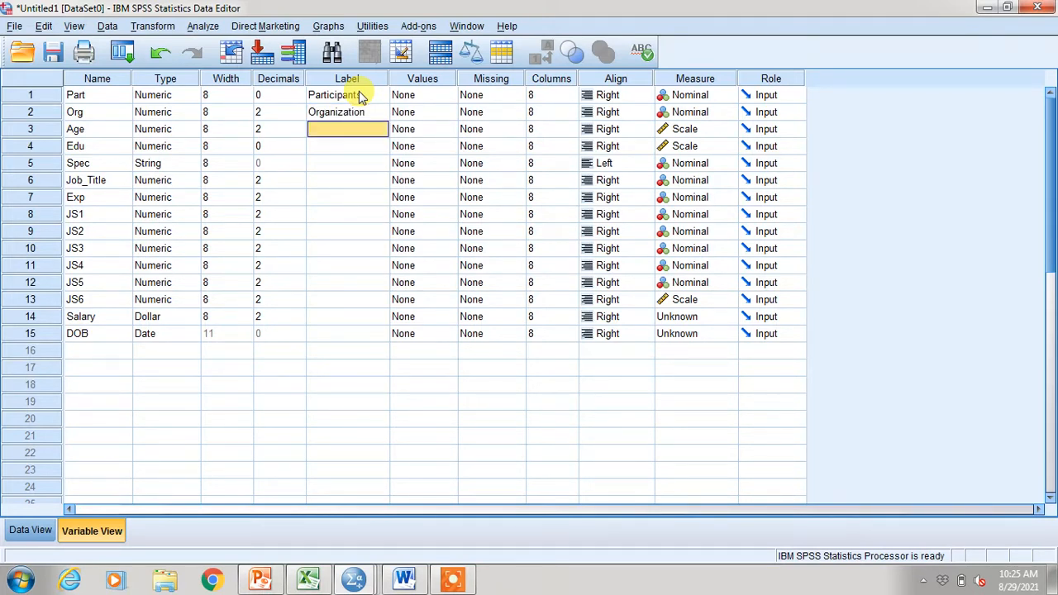
key(Up)
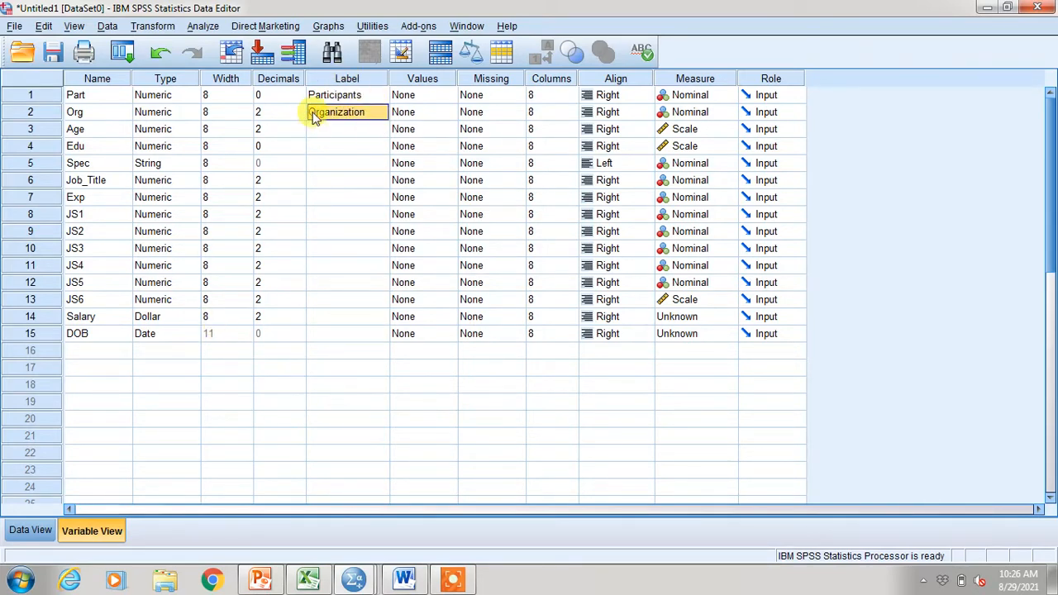
Switch to the Data Excel workbook in Excel and copy the records of IDs 1 to 21 from ID through Q9 (A2:Q22), without headers.
click(13, 532)
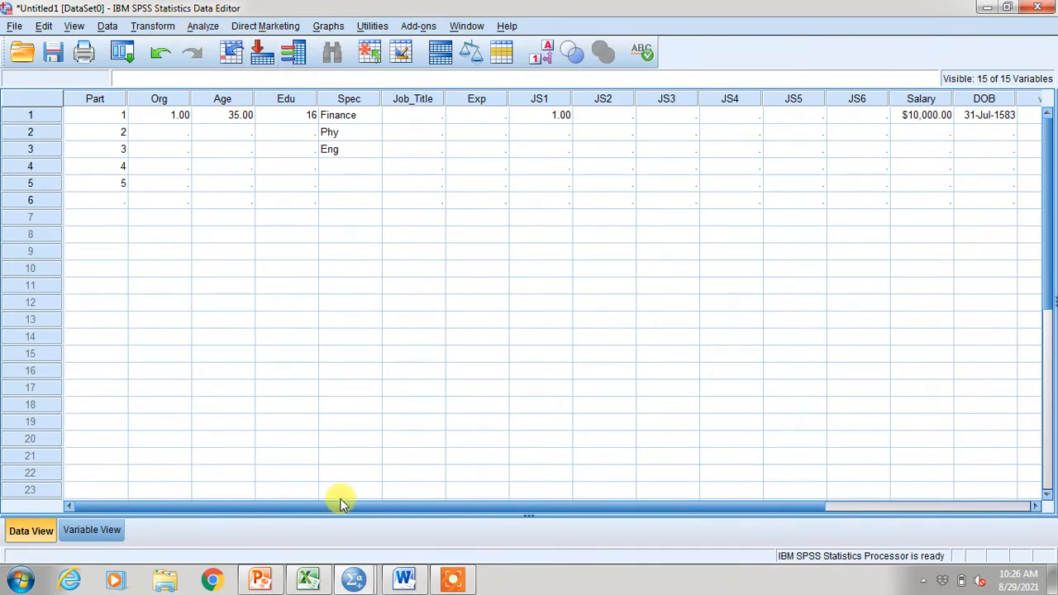
click(310, 583)
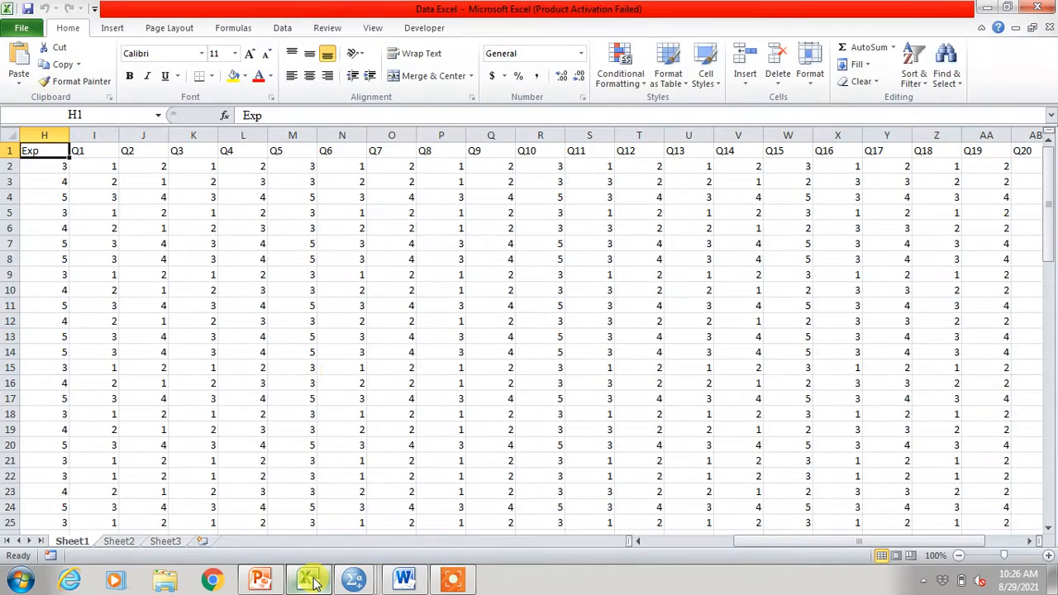
key(Left)
key(Home)
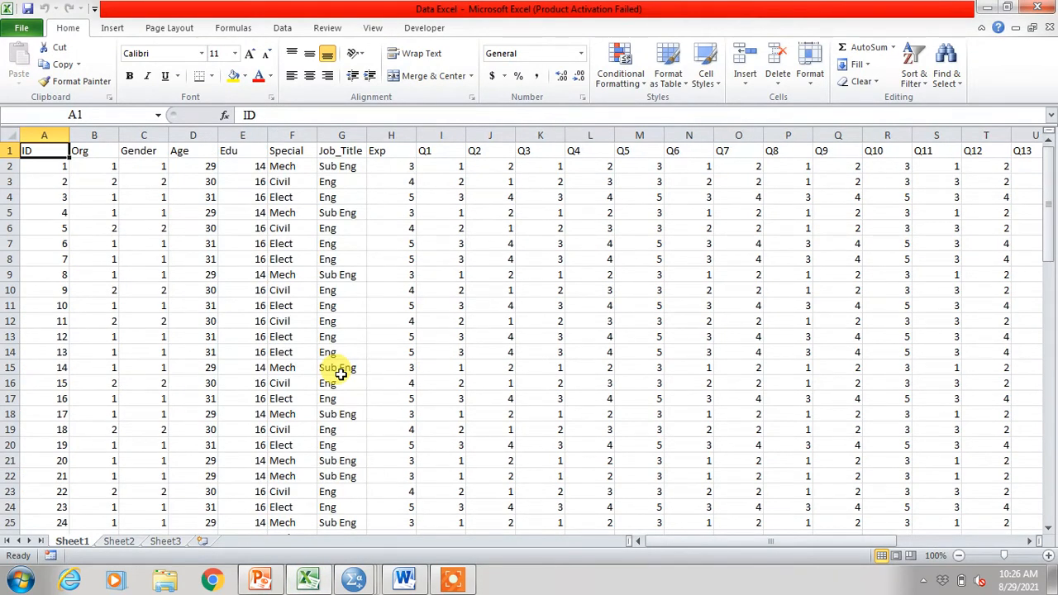
key(Down)
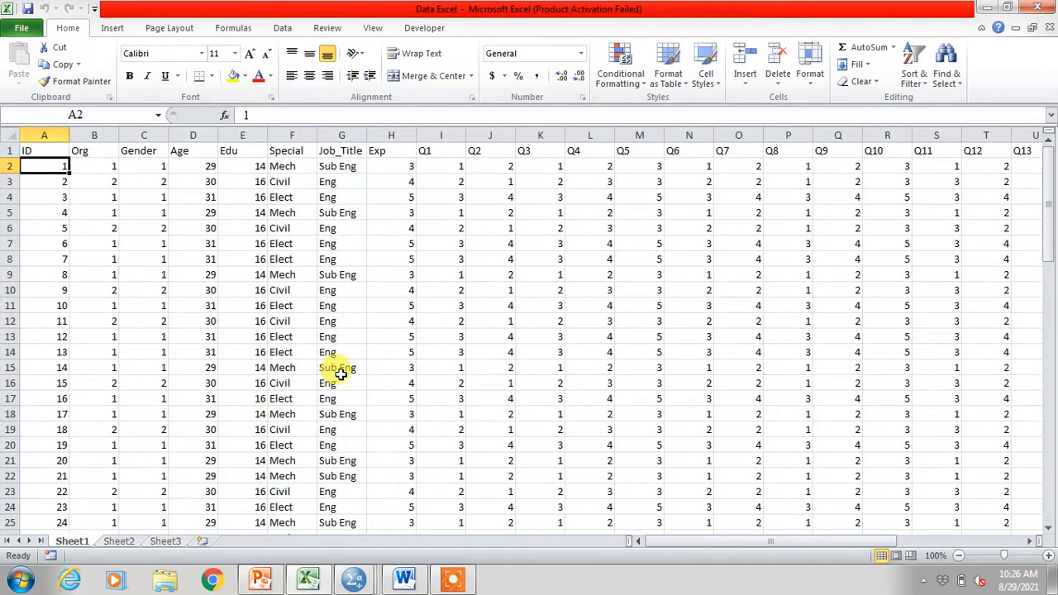
key(shift+Down)
key(shift+Down)
key(shift+Down)
key(shift+Down)
key(shift+Down)
key(shift+Down)
key(shift+Down)
key(shift+Down)
key(shift+Down)
key(shift+Down)
key(shift+Down)
key(shift+Down)
key(shift+Down)
key(shift+Down)
key(shift+Down)
key(shift+Down)
key(shift+Down)
key(shift+Down)
key(shift+Down)
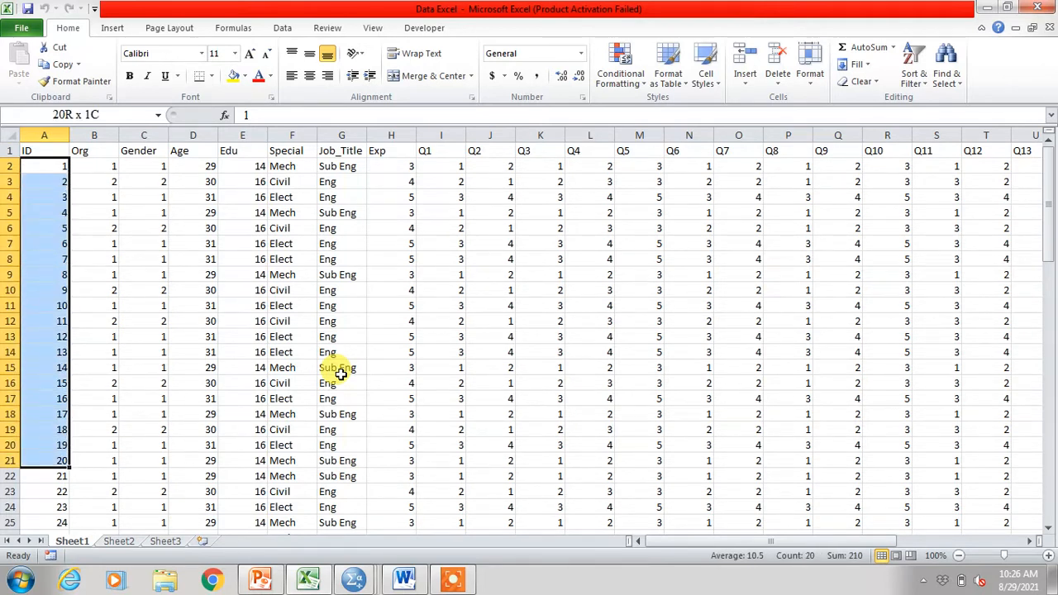
key(shift+Down)
key(shift+Right)
key(shift+Right)
key(shift+Right)
key(shift+Right)
key(shift+Right)
key(shift+Right)
key(shift+Right)
key(shift+Right)
key(shift+Right)
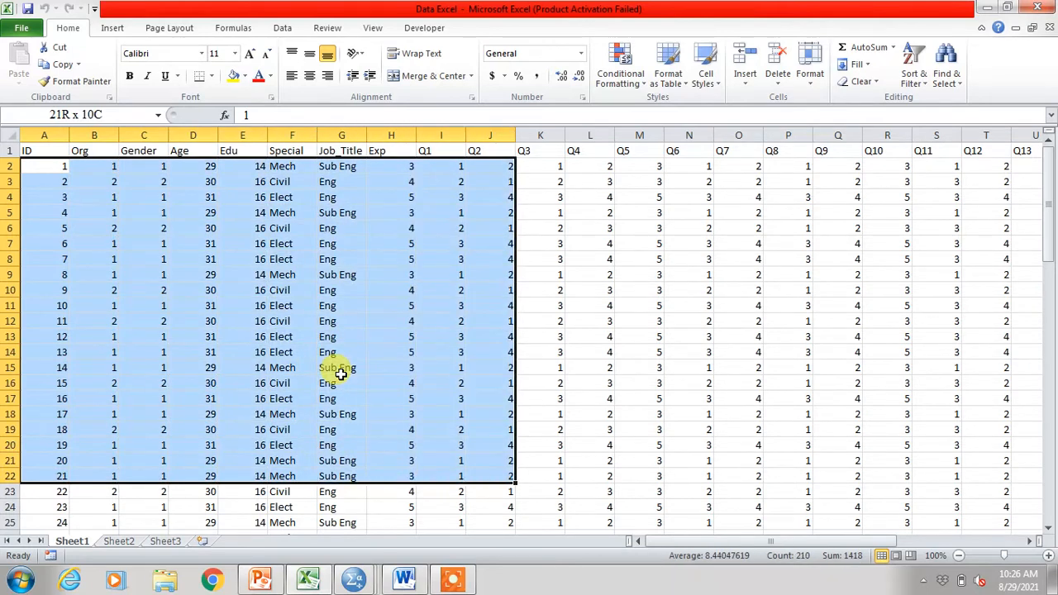
key(shift+Right)
key(shift+Right)
key(shift+Right)
key(shift+Right)
key(shift+Right)
key(shift+Right)
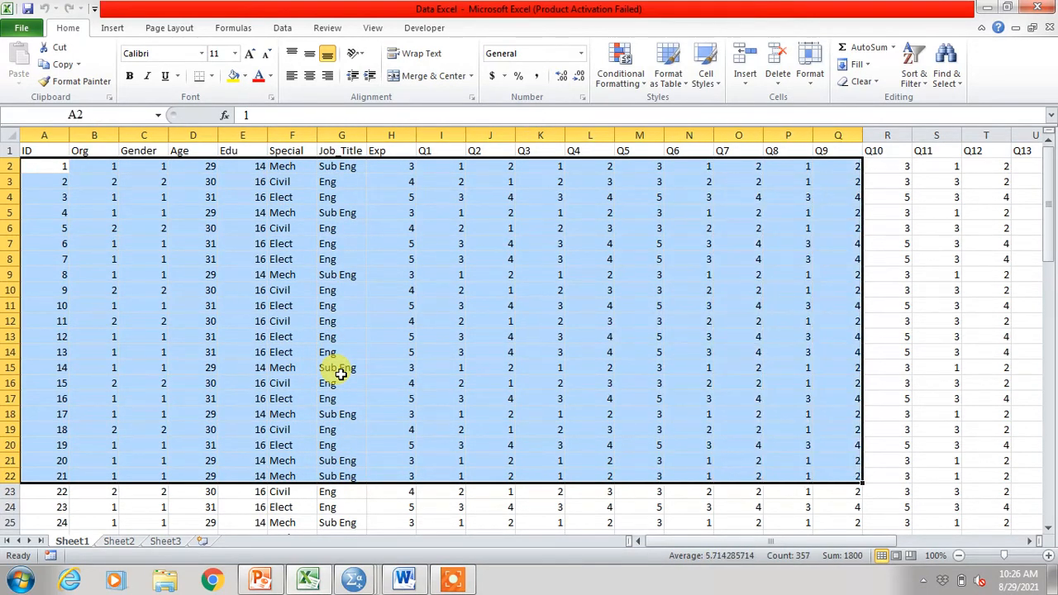
key(ctrl+c)
Switch back to the SPSS dataset and paste the copied Excel records starting at the Part cell of row 1.
click(362, 581)
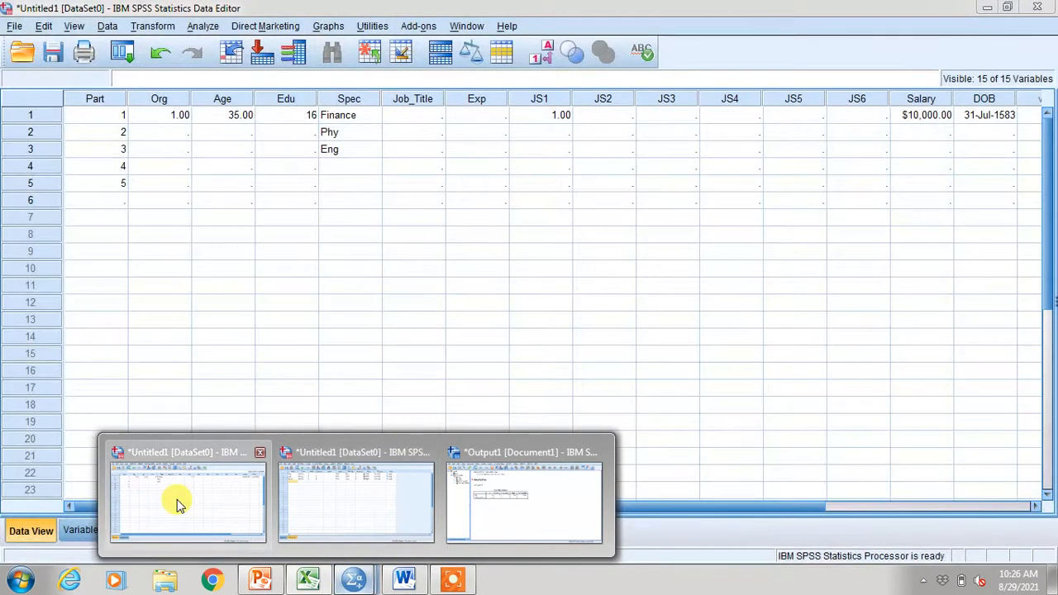
click(177, 503)
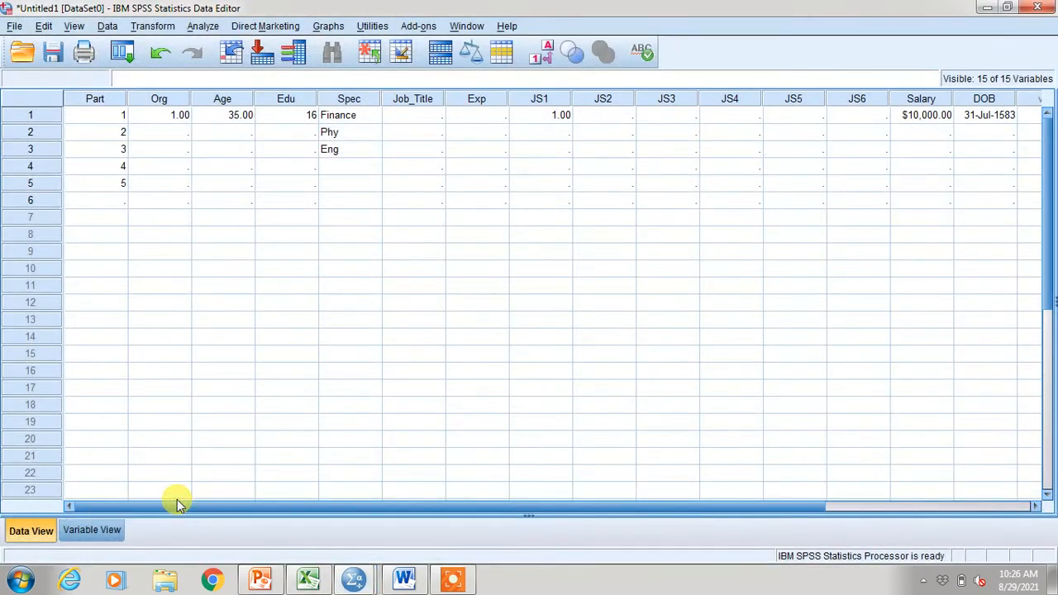
click(95, 99)
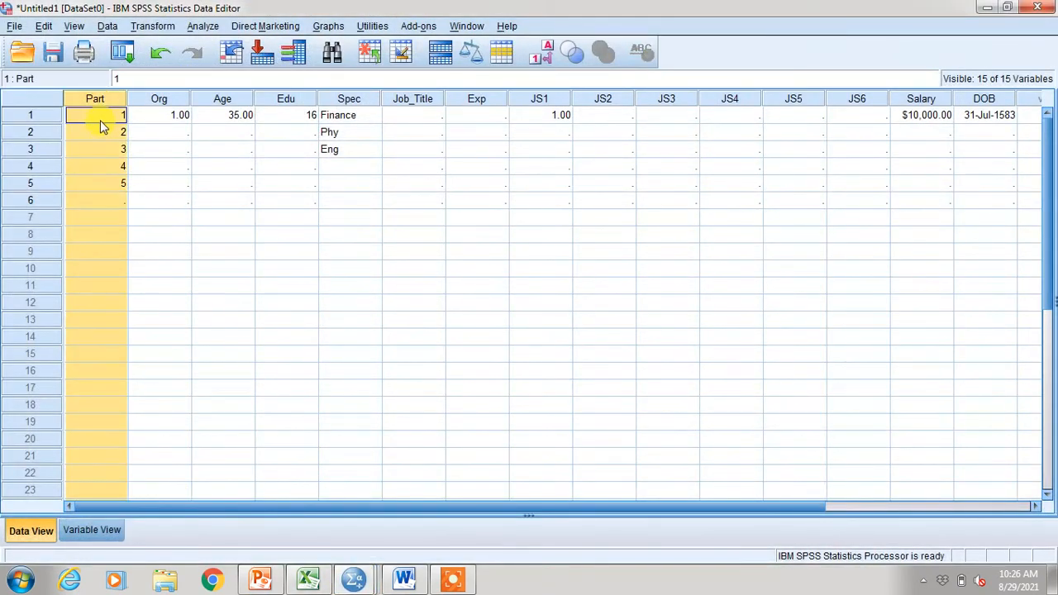
click(100, 120)
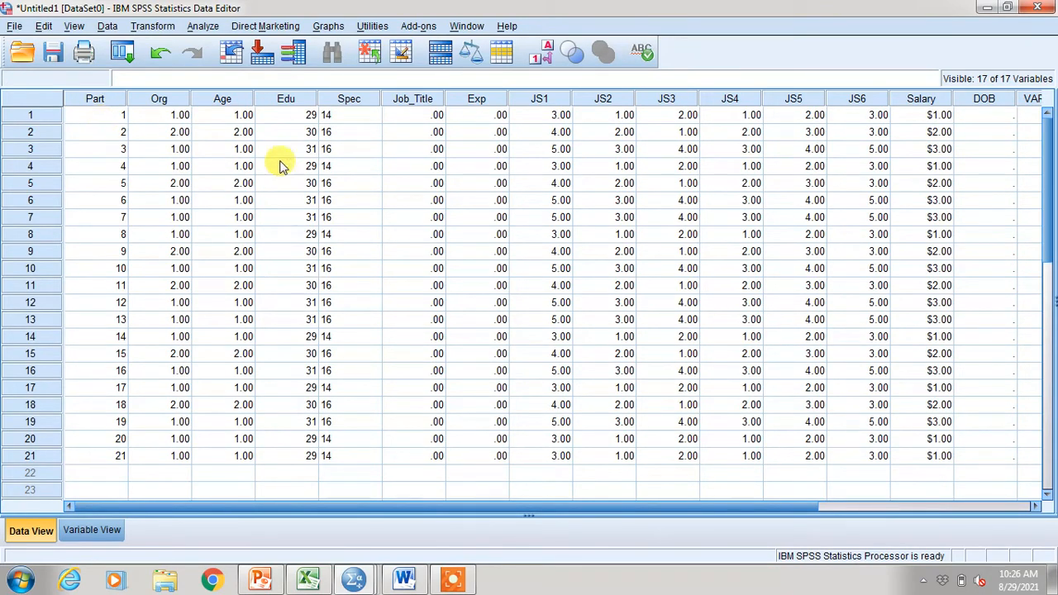
Examine the pasted participant numbers in the first rows of the Part column.
key(Right)
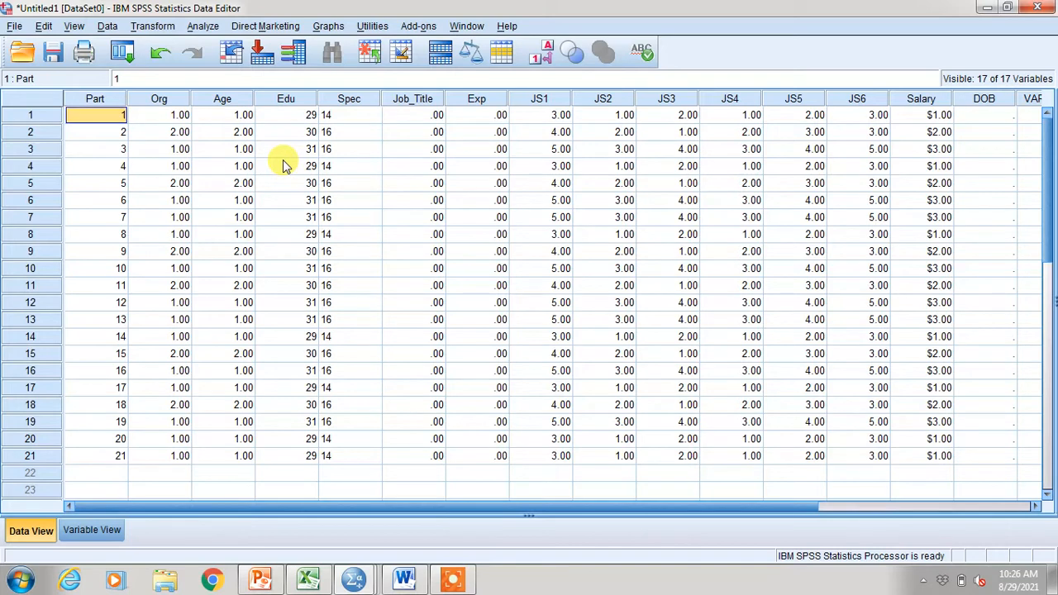
key(Down)
key(Down)
key(Down)
key(Down)
key(Down)
key(Down)
key(Up)
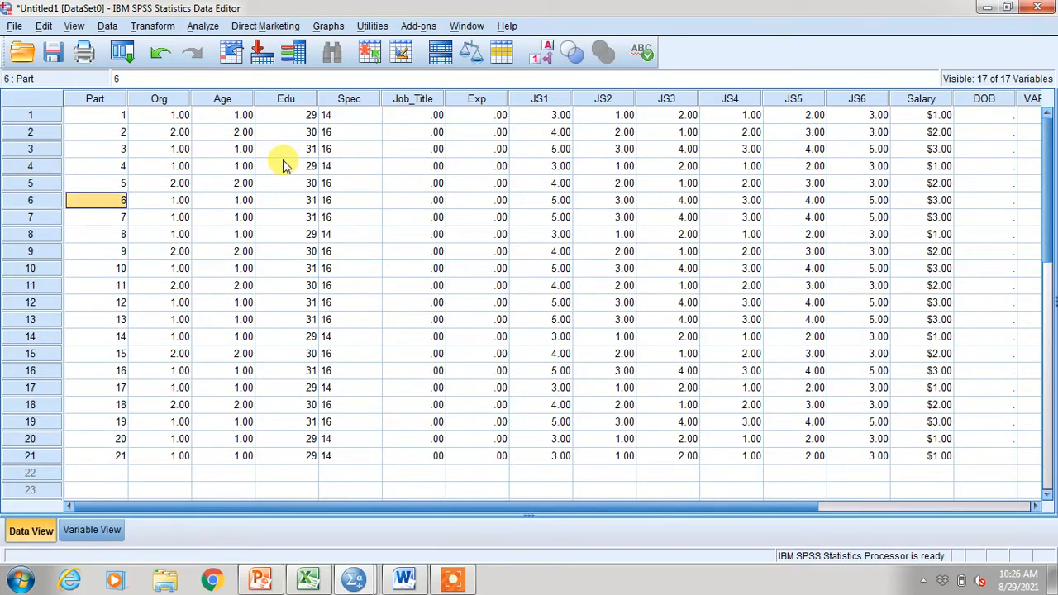
key(ctrl+Home)
Examine the pasted codes in the first rows of the Org column and the first Age value.
key(Right)
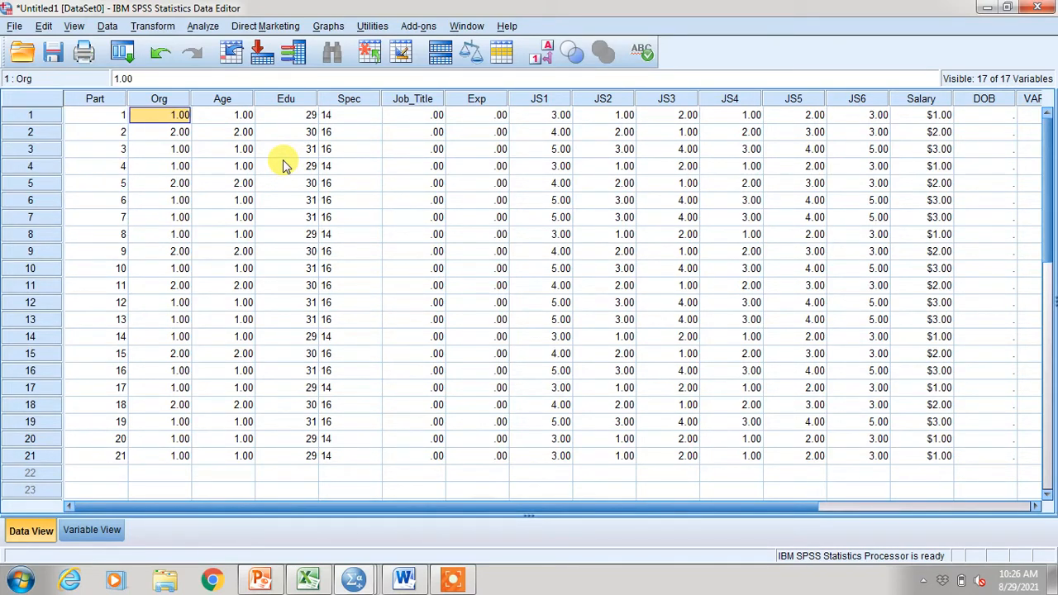
key(Down)
key(Down)
key(Down)
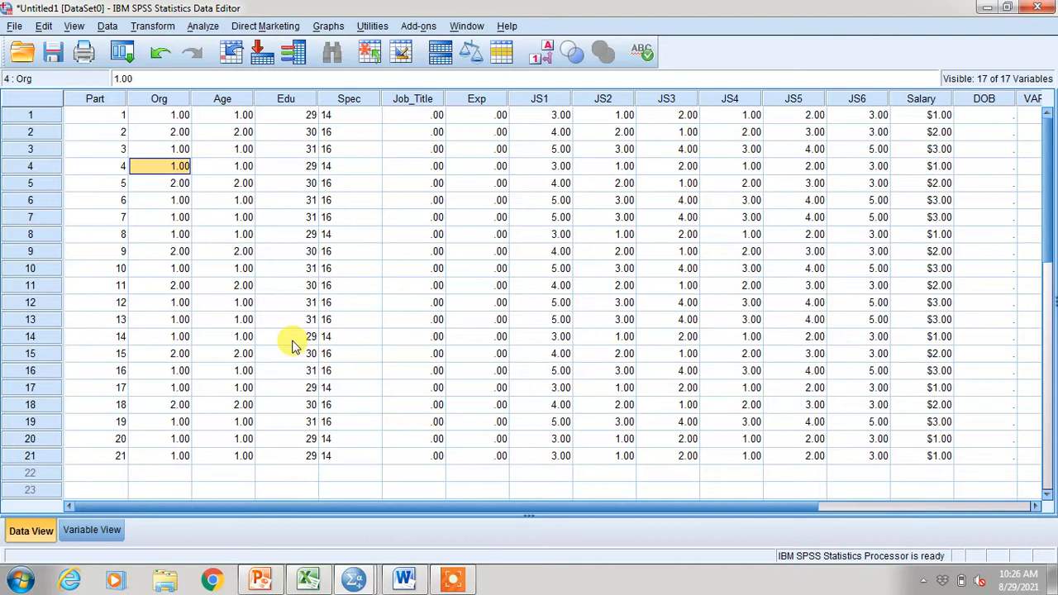
key(Up)
key(Up)
key(Up)
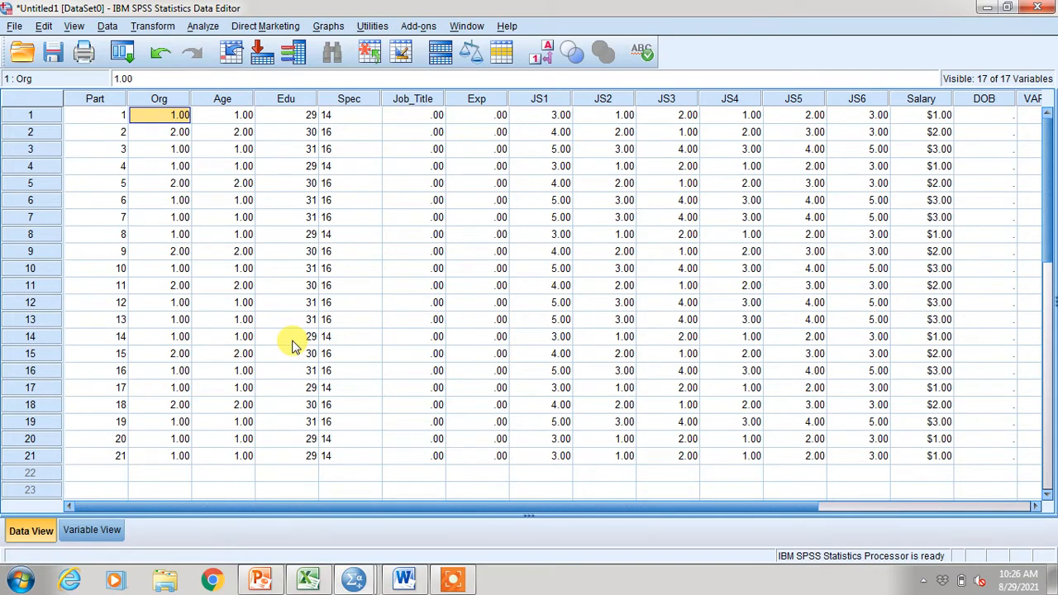
click(252, 114)
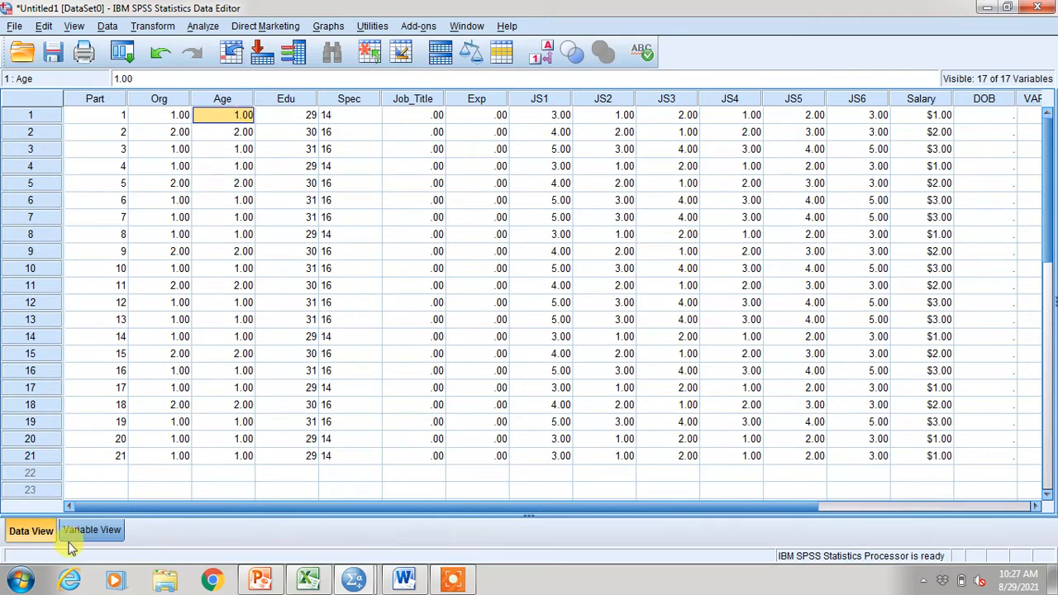
Review the Org variable's definition from its name across to its label.
click(89, 530)
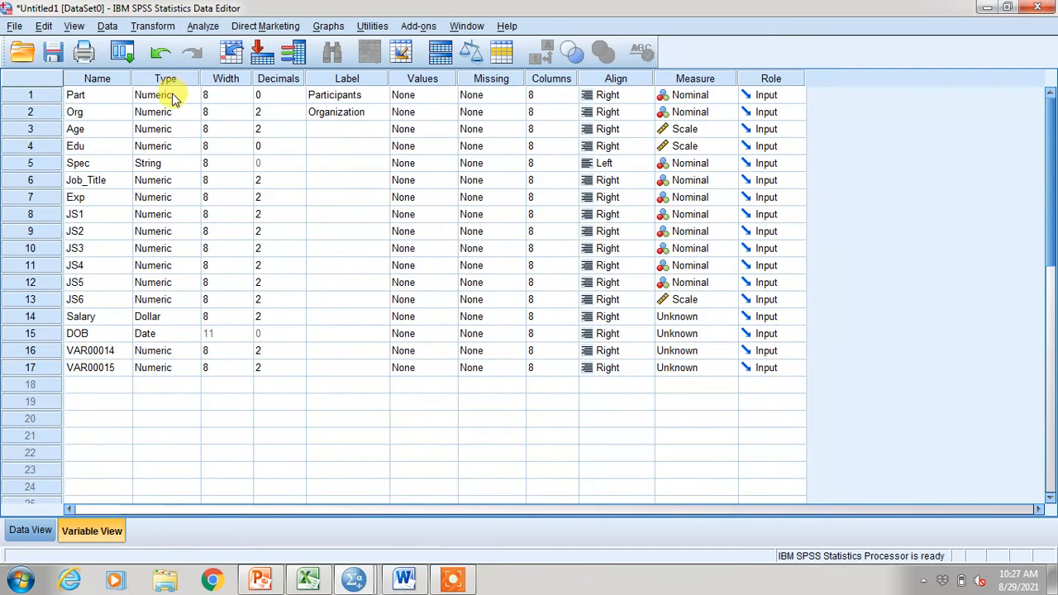
click(354, 112)
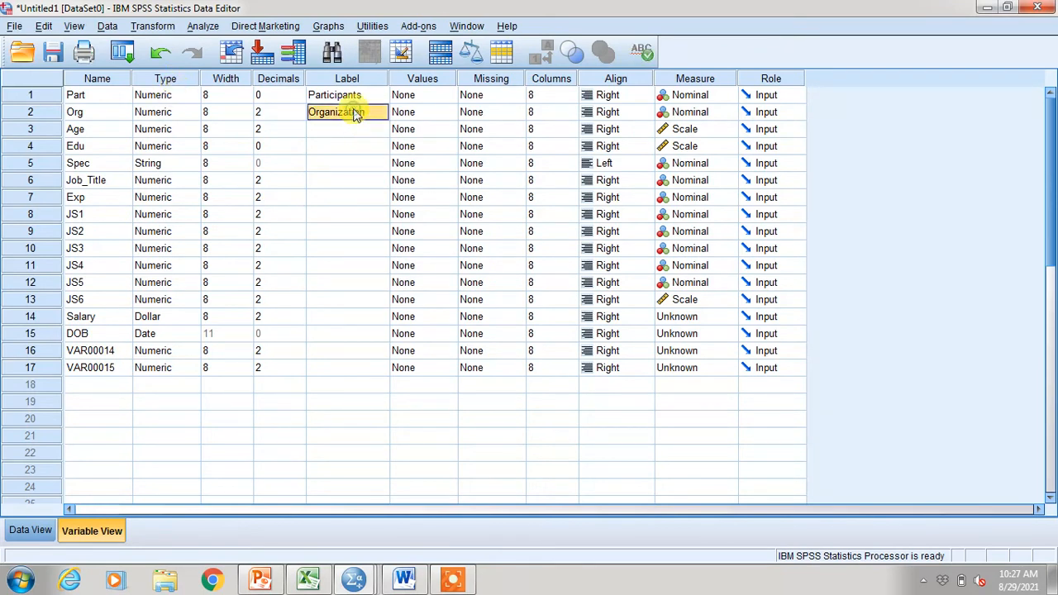
key(Left)
key(Left)
key(Left)
key(Left)
key(Right)
key(Right)
key(Right)
key(Right)
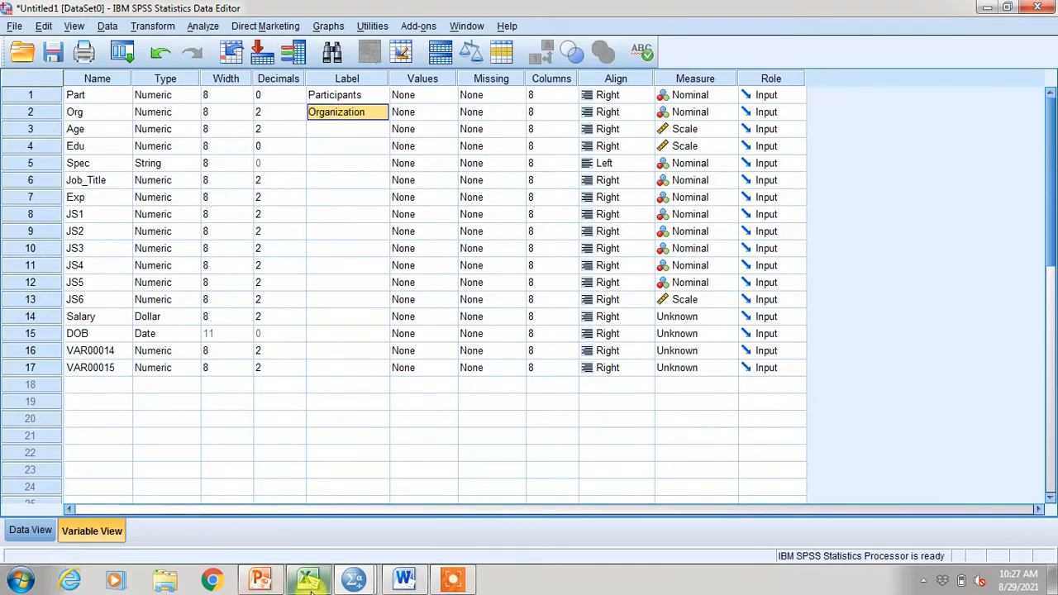
Start a Descriptives analysis on the pasted dataset and add Organization [Org] to the analysis variables.
mouse_move(354, 578)
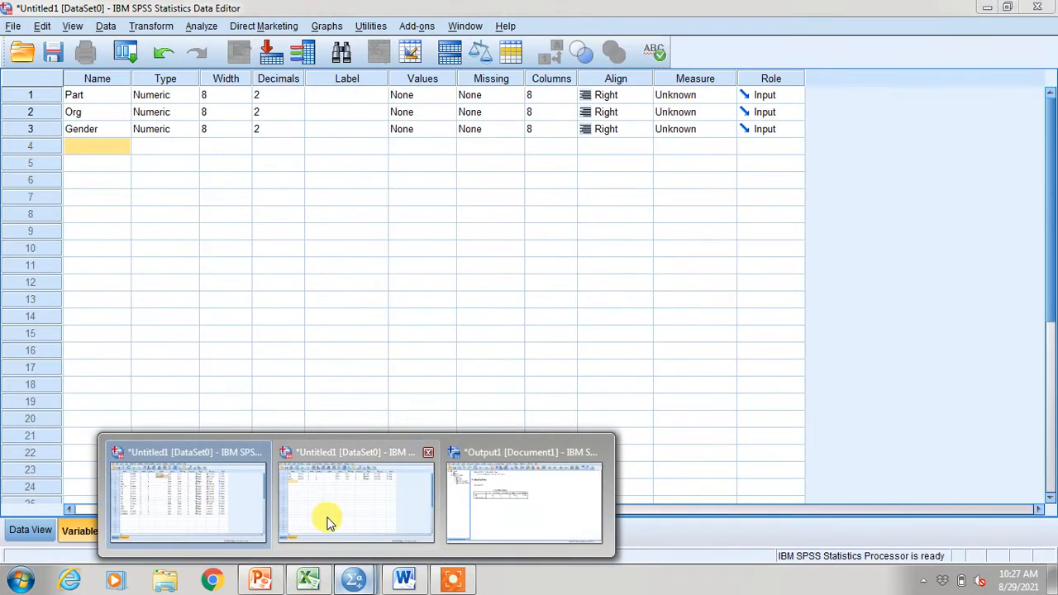
click(37, 530)
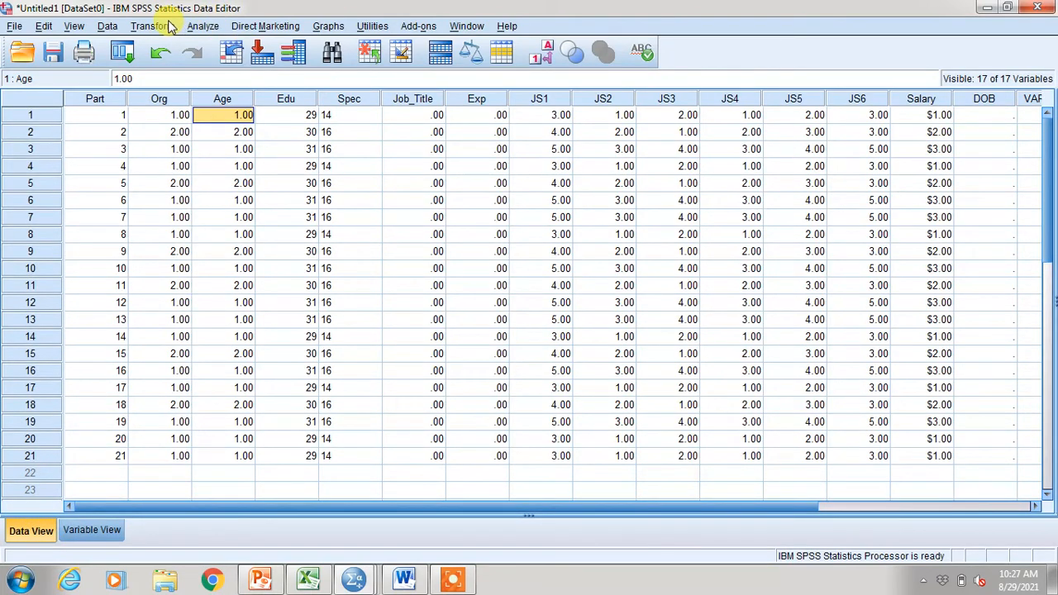
click(204, 27)
mouse_move(281, 64)
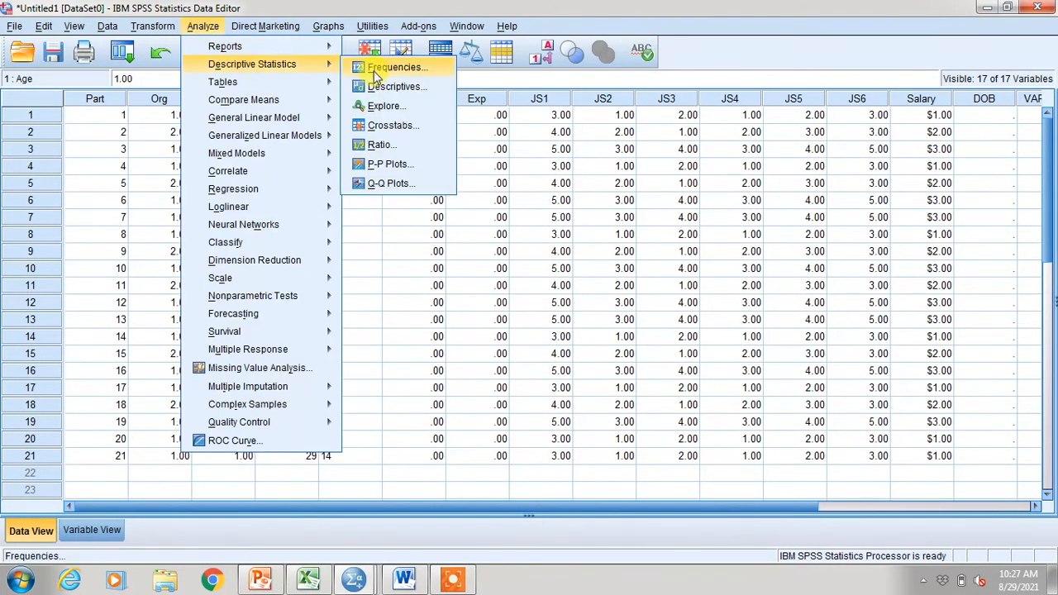
click(389, 82)
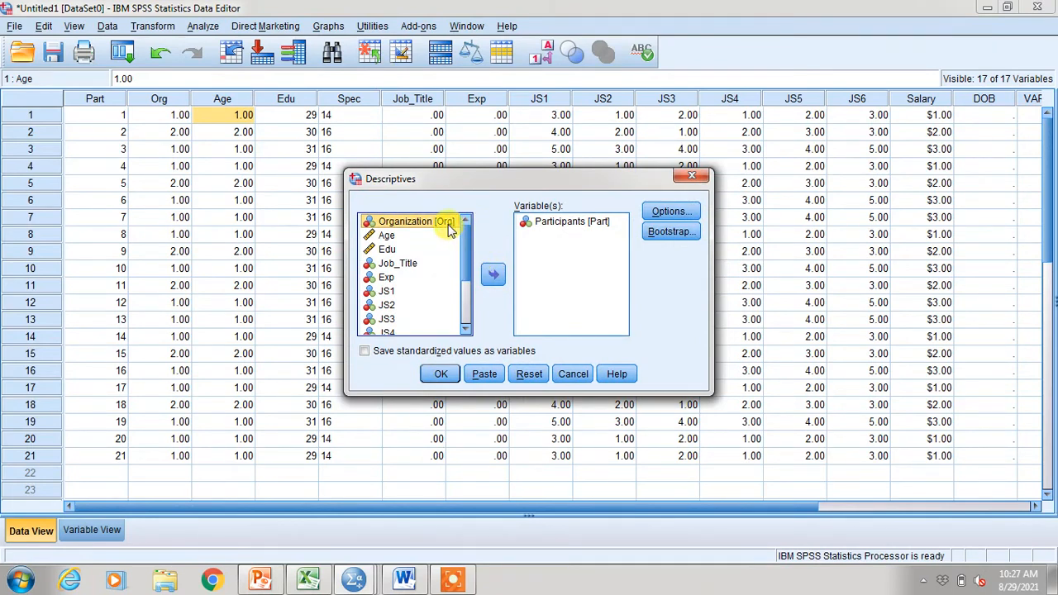
click(496, 281)
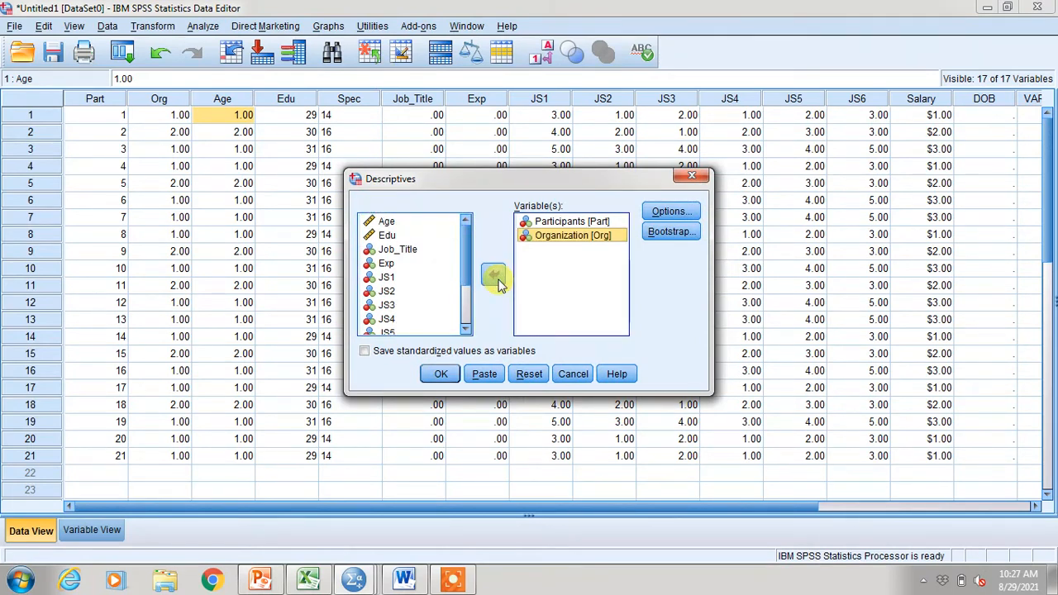
Reorder the analysis variables so Participants [Part] follows Organization [Org], and run the Descriptives.
click(541, 222)
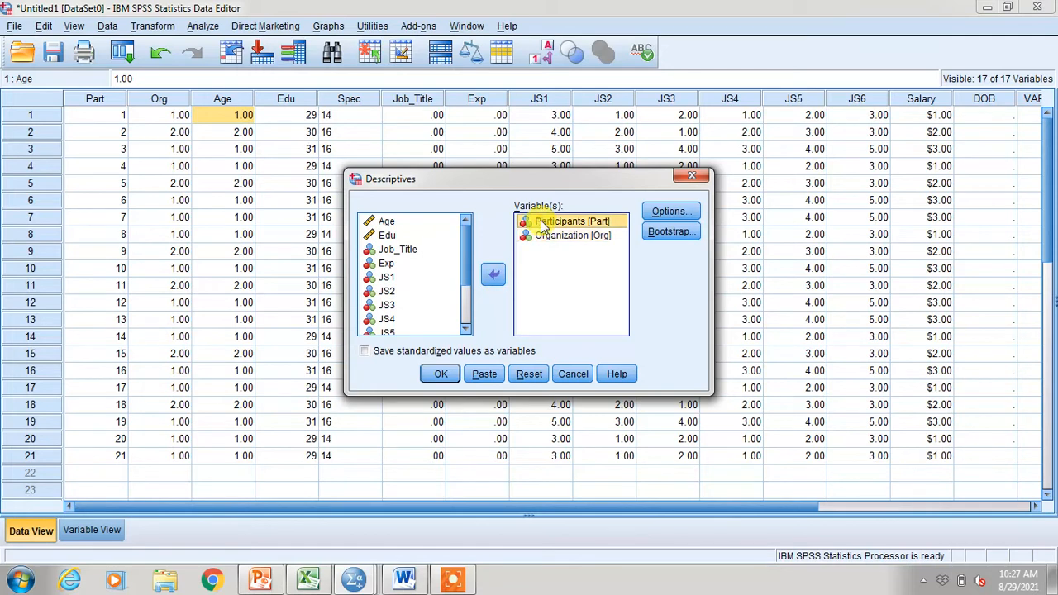
click(493, 274)
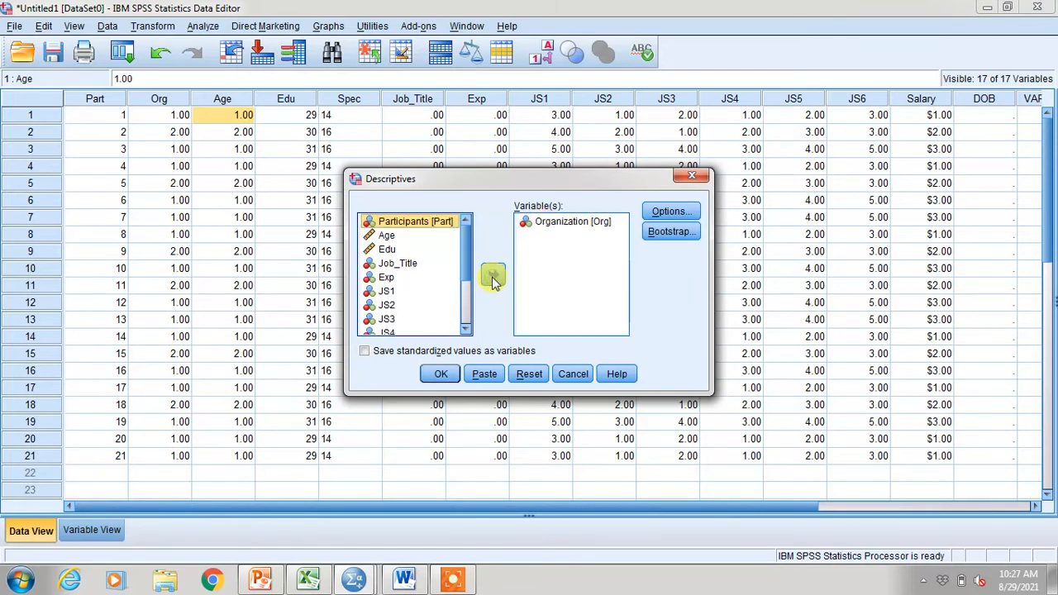
click(494, 275)
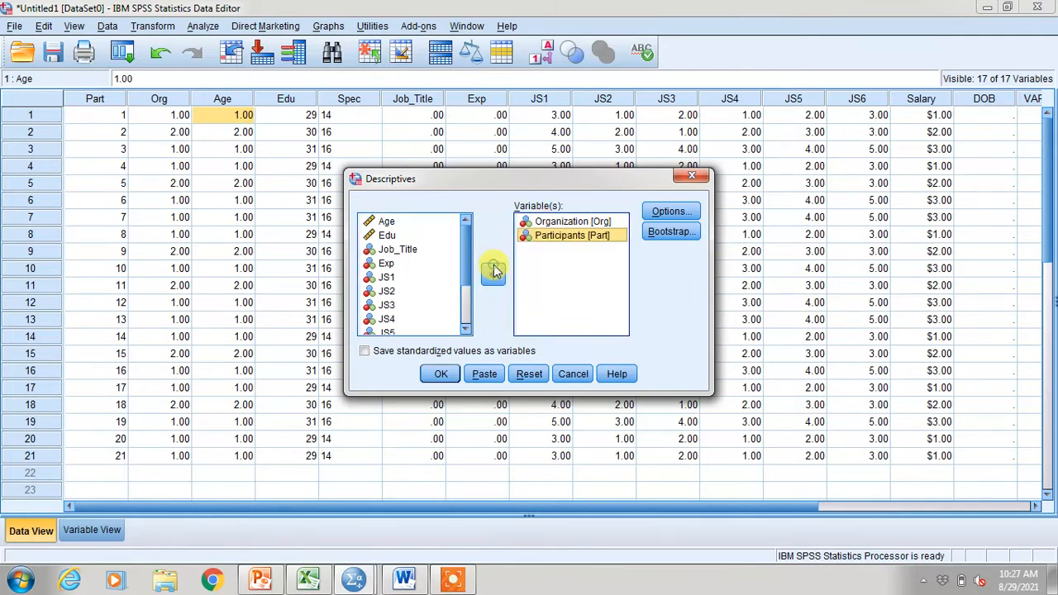
click(441, 374)
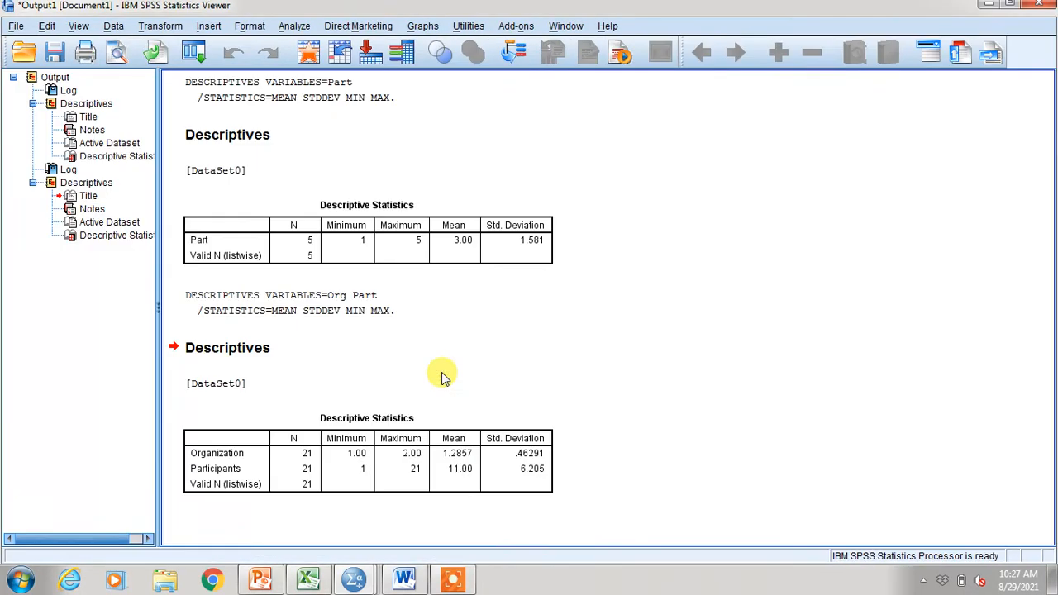
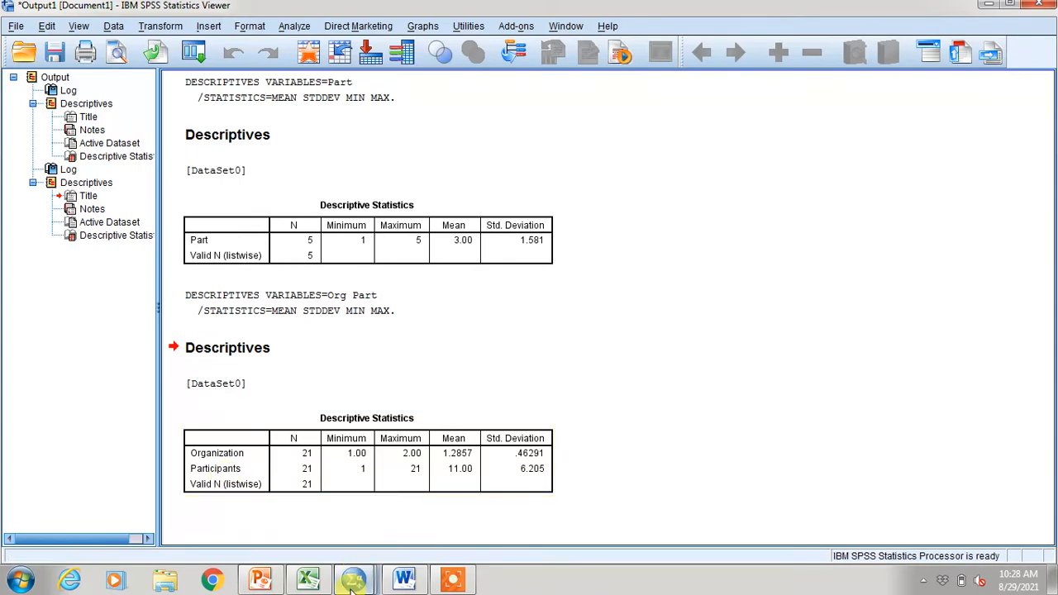
Review the variable labels and values in the SPSS dataset, and check the organization and gender codes in the Word questionnaire.
mouse_move(353, 585)
click(221, 526)
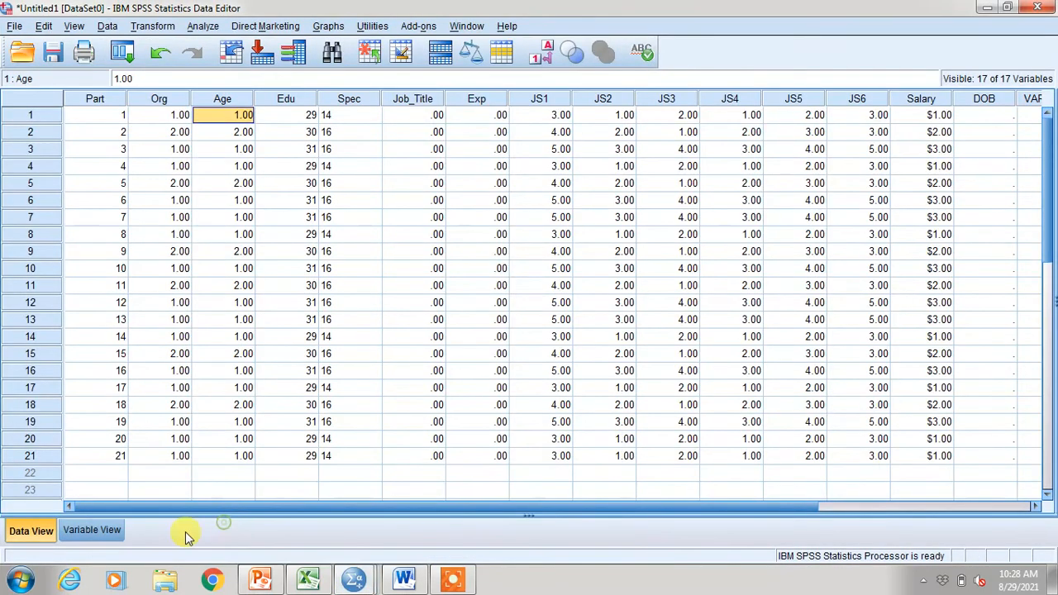
click(107, 531)
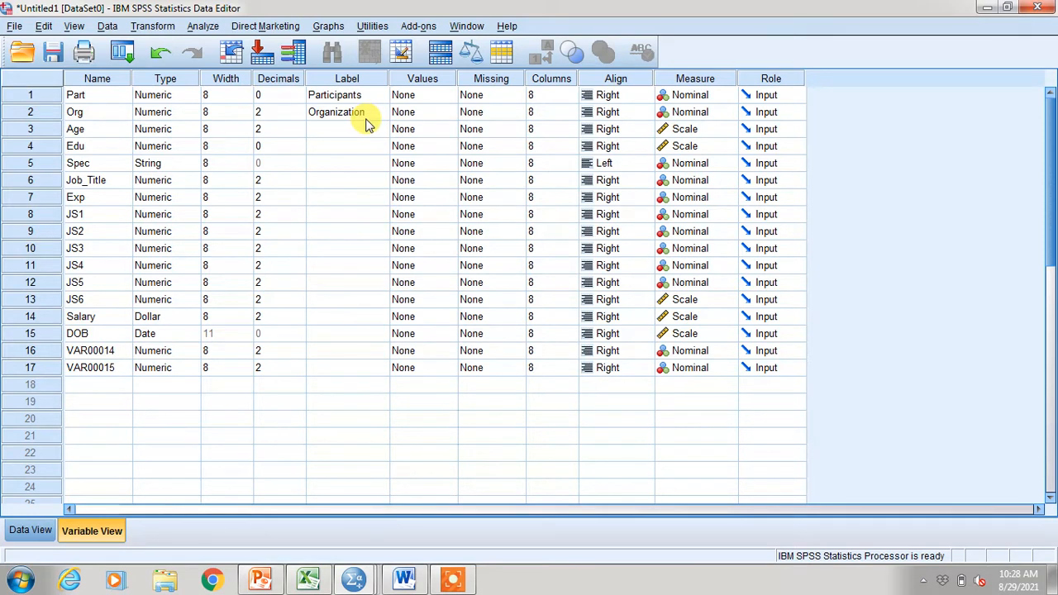
click(440, 96)
click(342, 128)
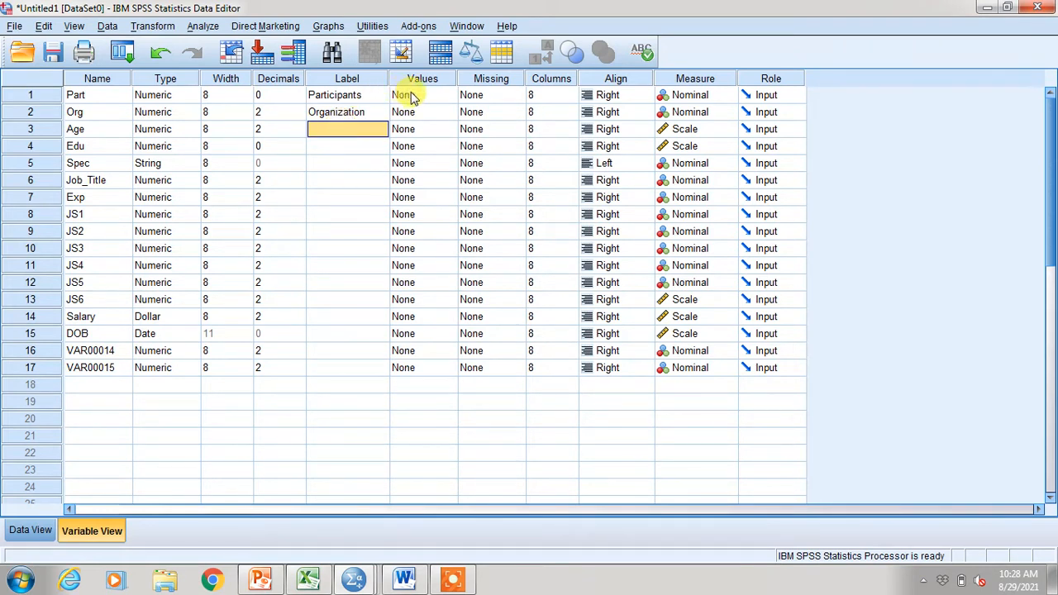
click(404, 579)
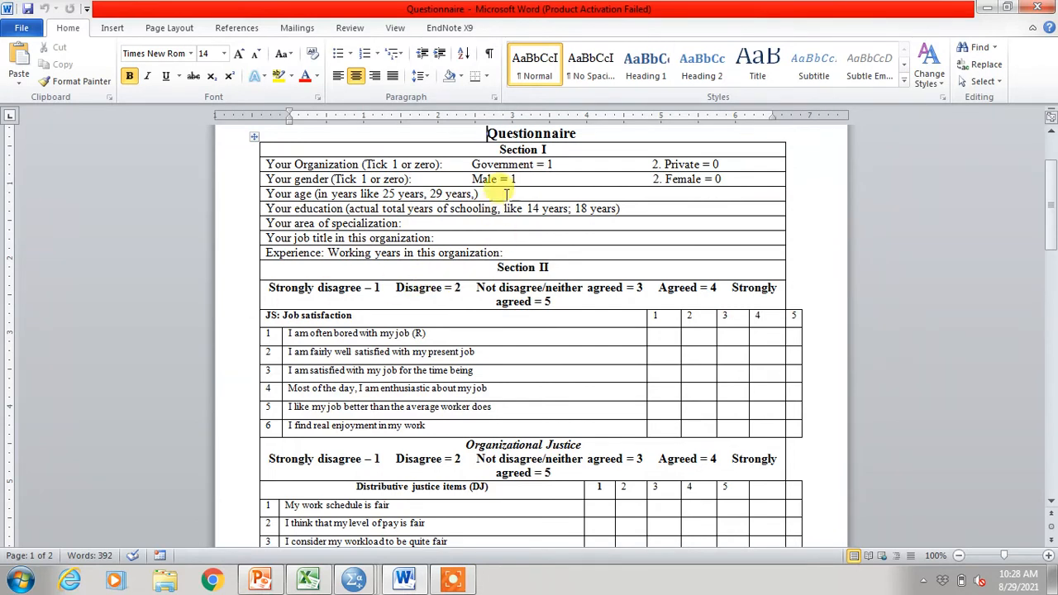
click(553, 164)
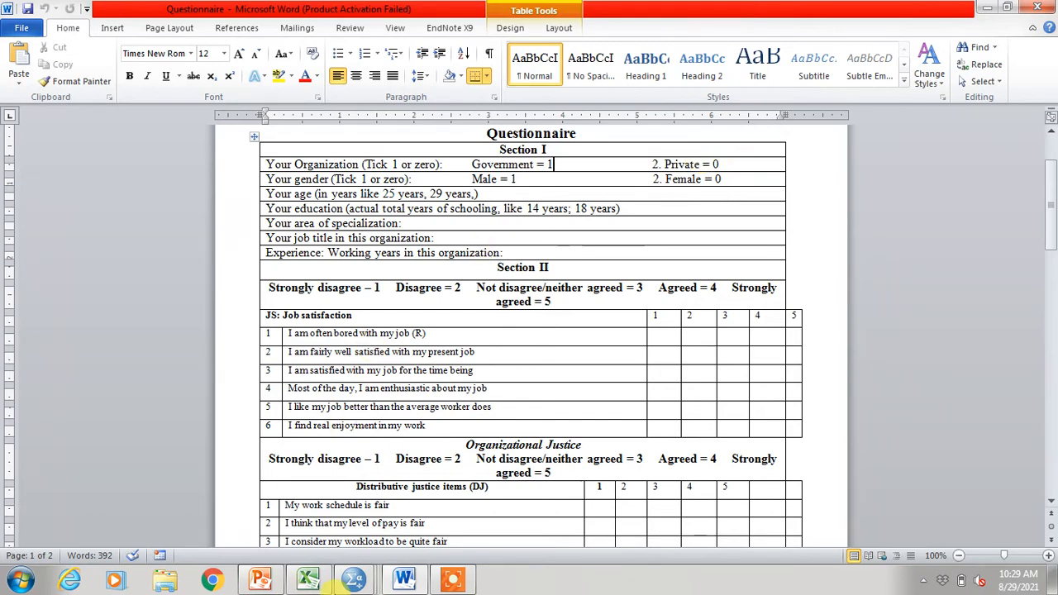
Switch back to the SPSS dataset and rename the Age variable in row 3 as Gen.
mouse_move(368, 586)
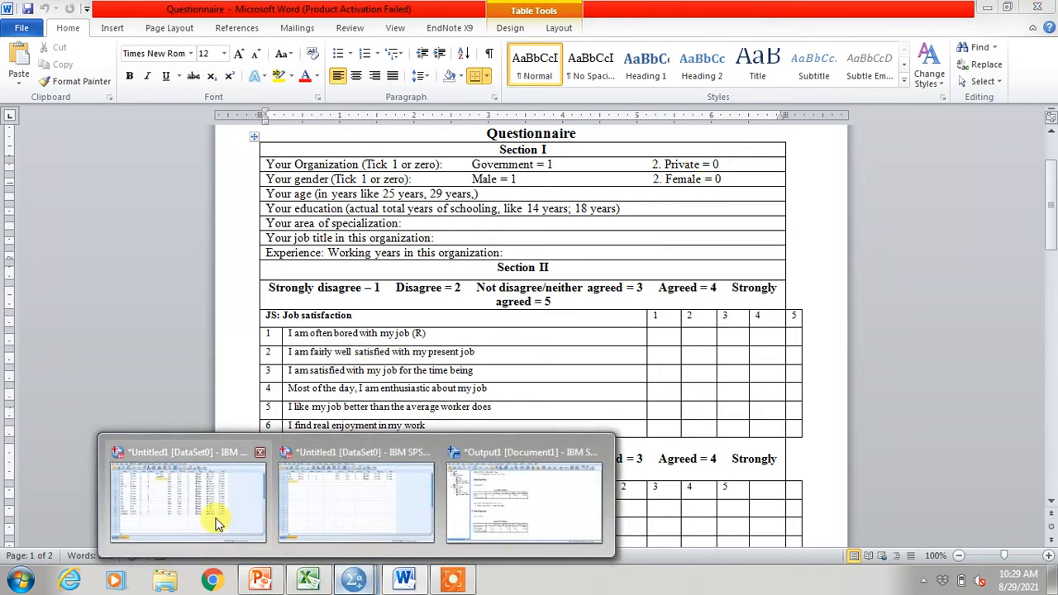
click(214, 521)
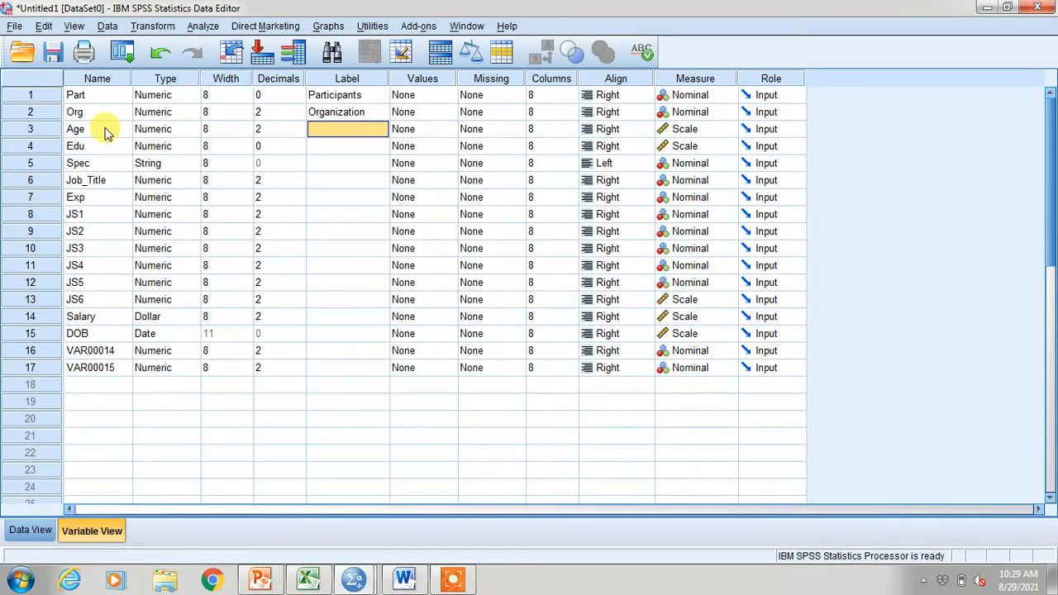
click(33, 530)
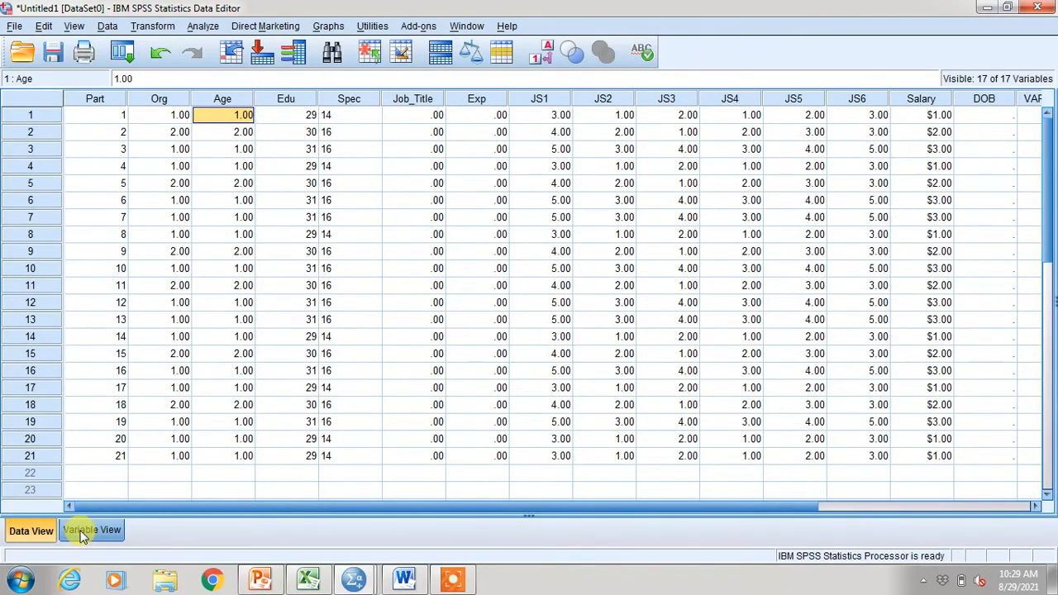
click(83, 532)
click(82, 129)
click(84, 130)
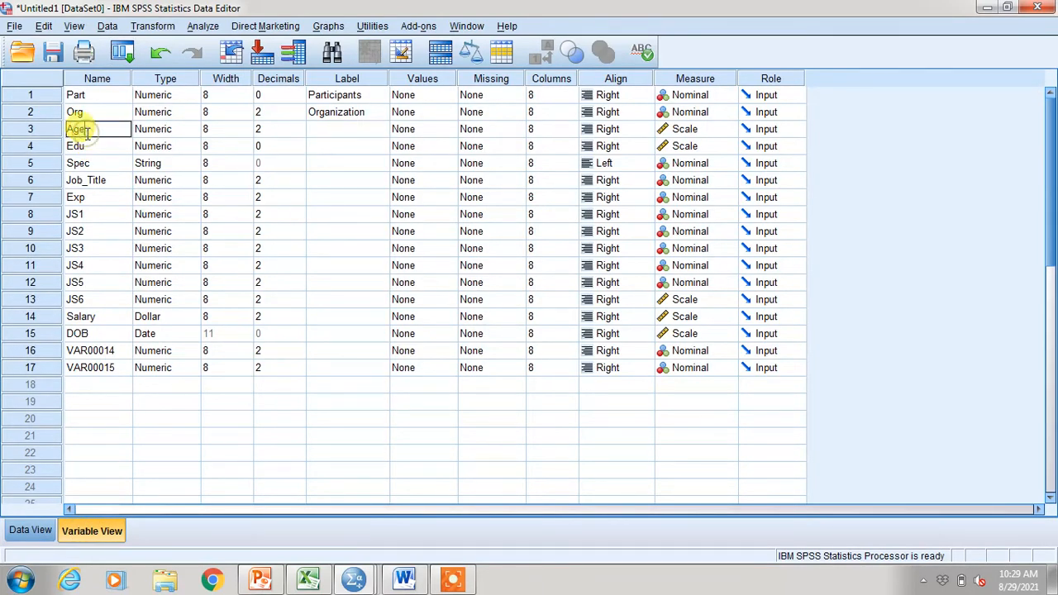
key(BackSpace)
text(Gen)
key(Return)
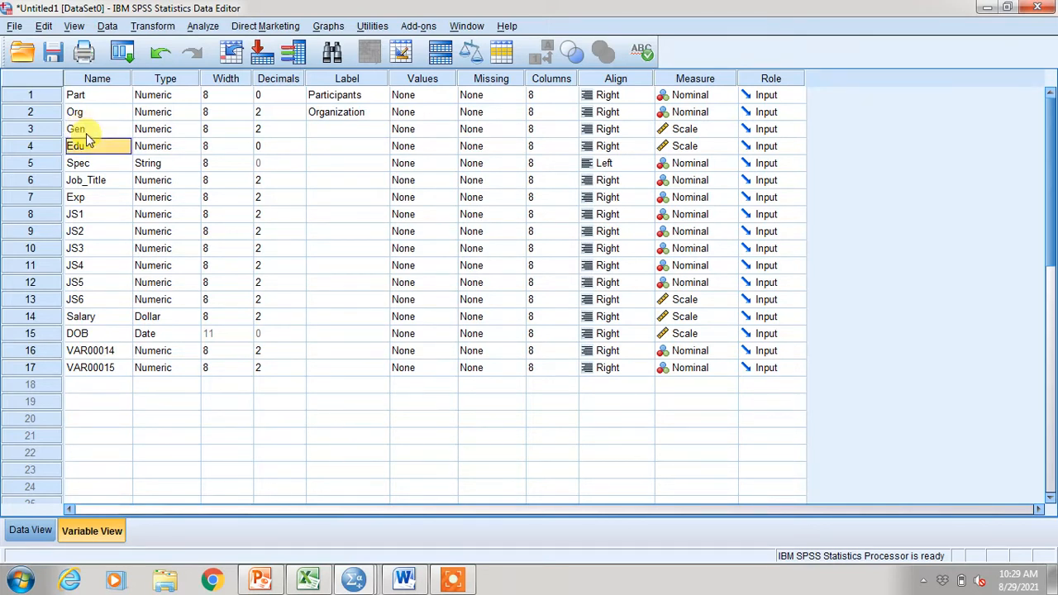
Try to define value labels for the Org variable, adding Govt for value 1.
key(Up)
key(Up)
key(Up)
key(Right)
key(Right)
key(Right)
key(Right)
key(Right)
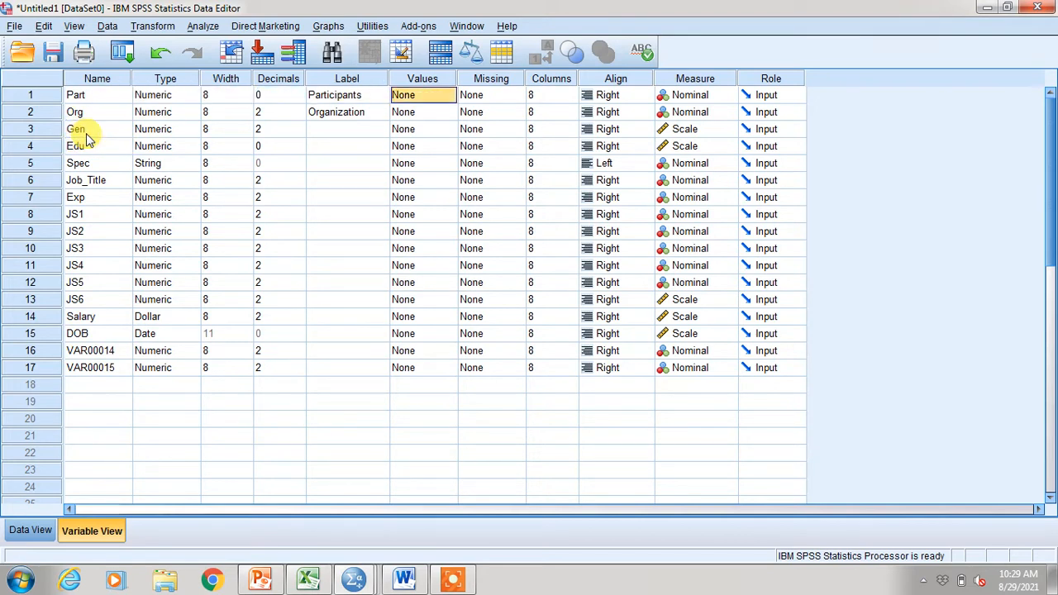
click(406, 112)
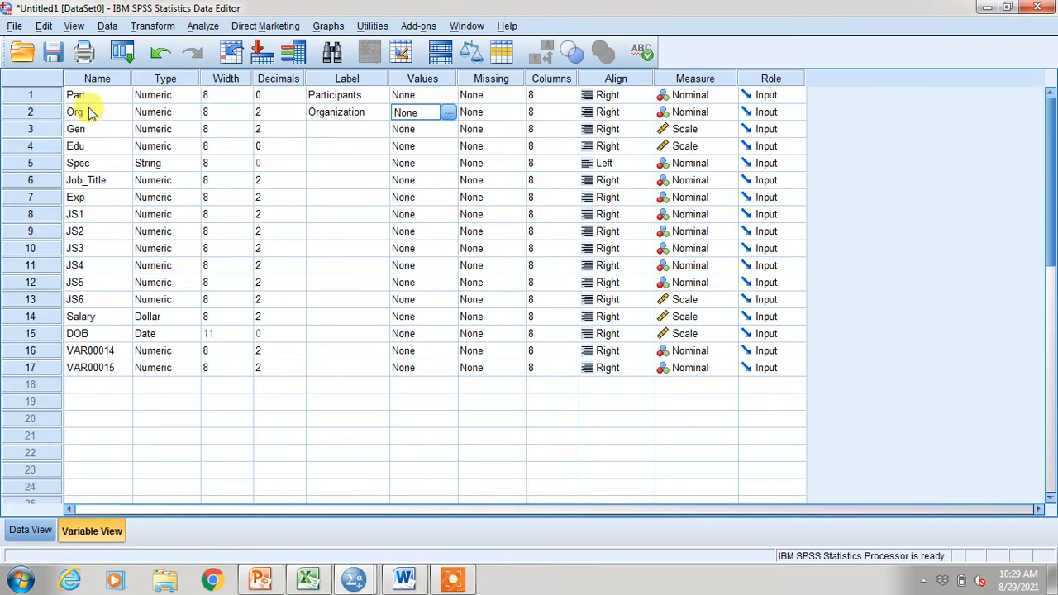
click(449, 113)
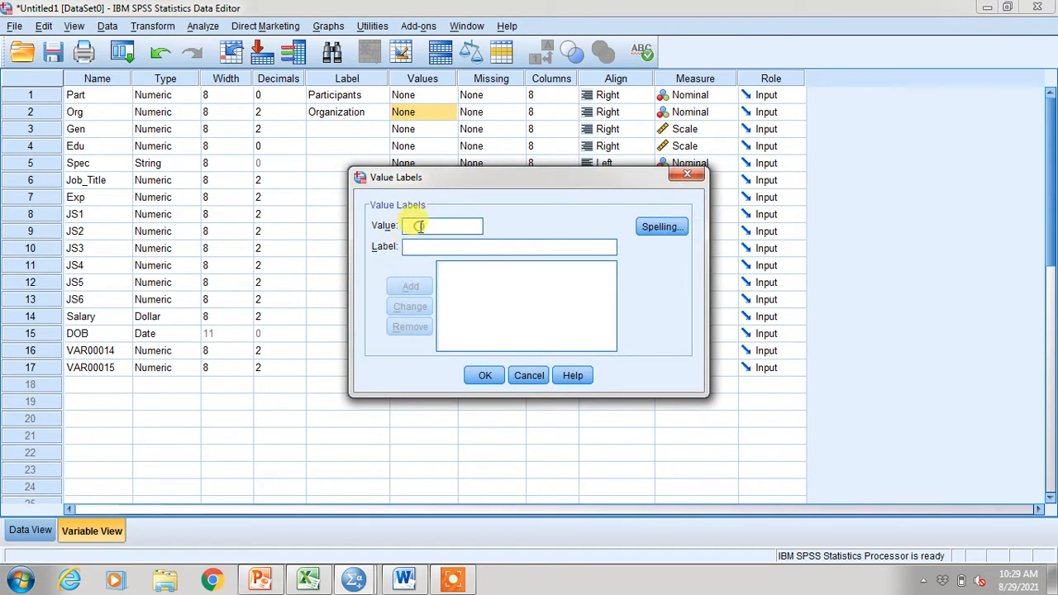
text(1)
click(421, 245)
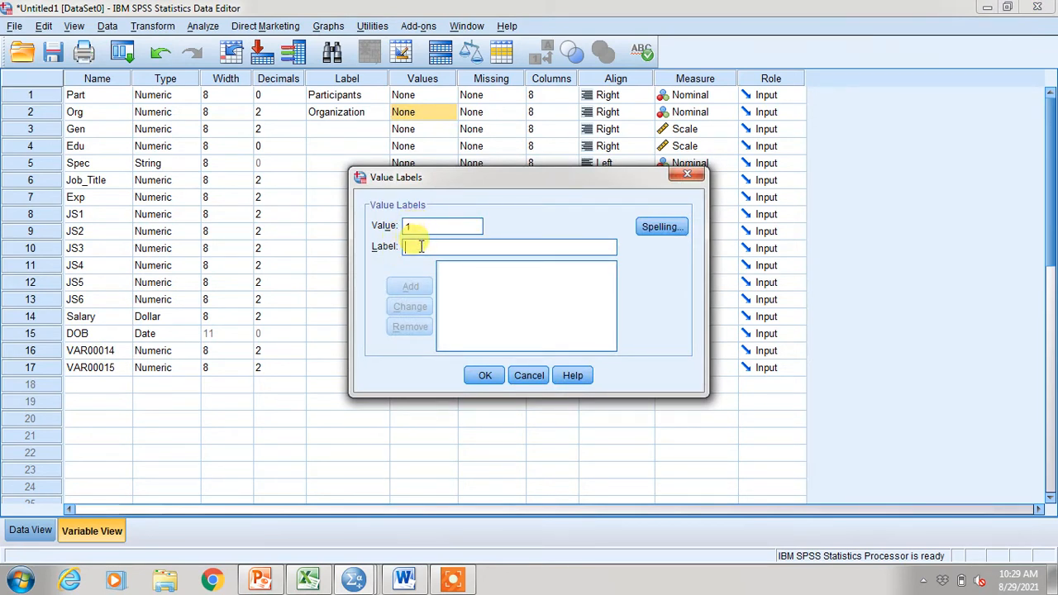
text(Gov)
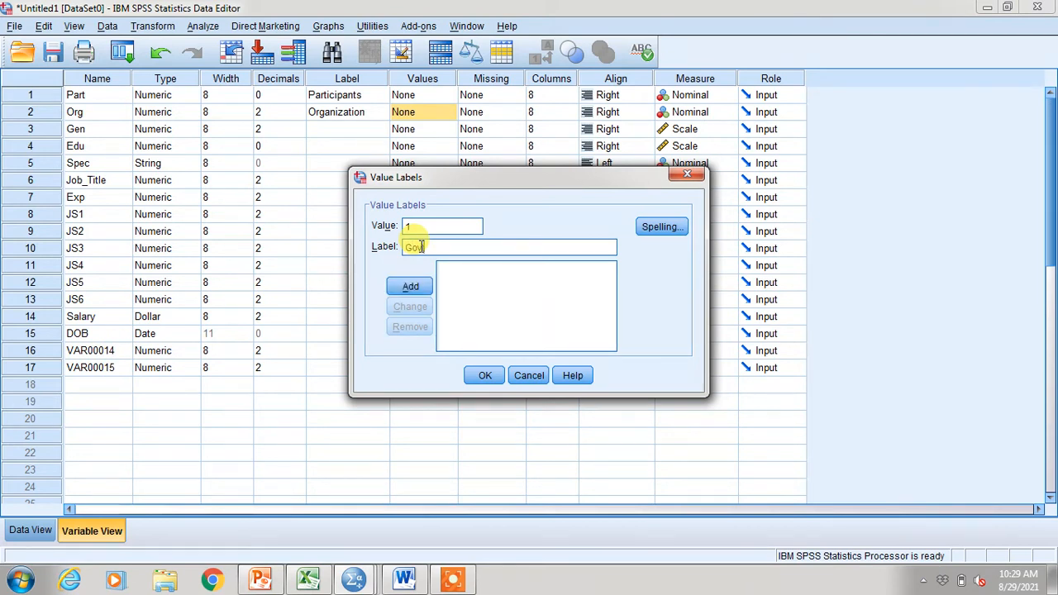
text(t)
click(411, 287)
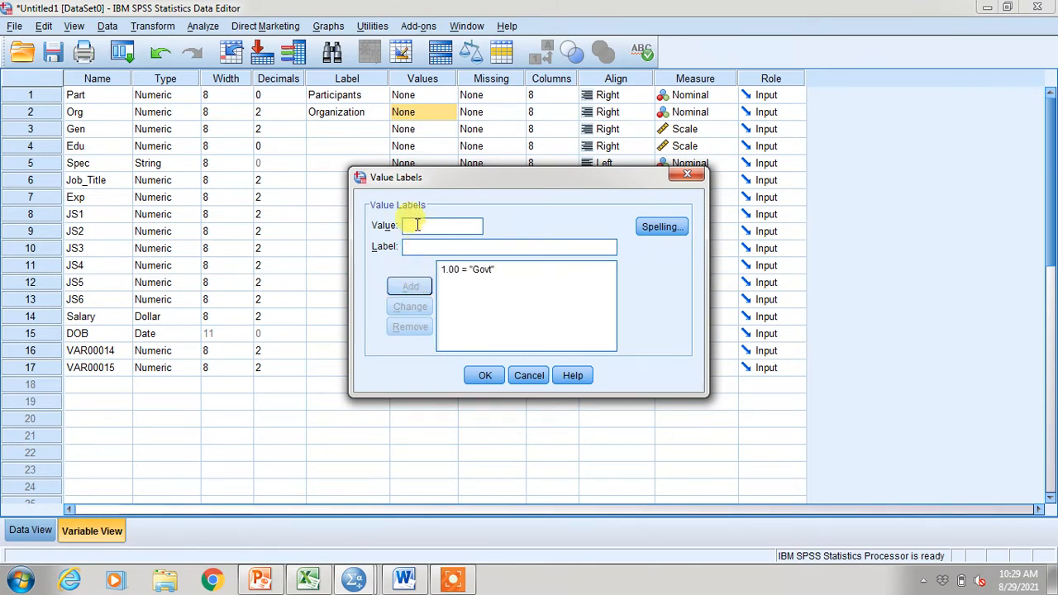
Add the label Pvt for Org value 2 and leave the value labels without applying them.
text(2)
click(425, 247)
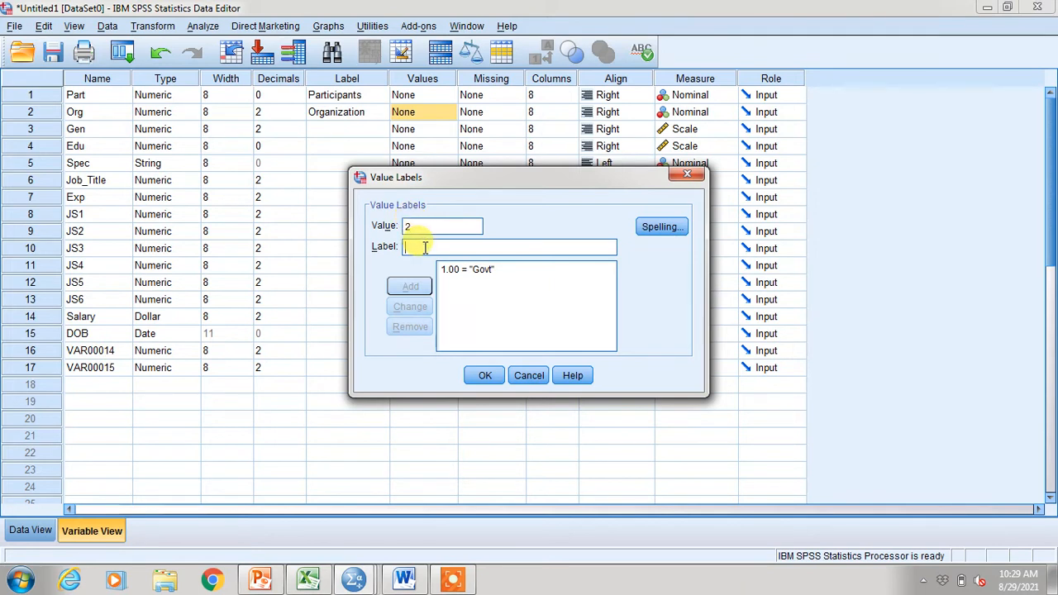
text(Pvt)
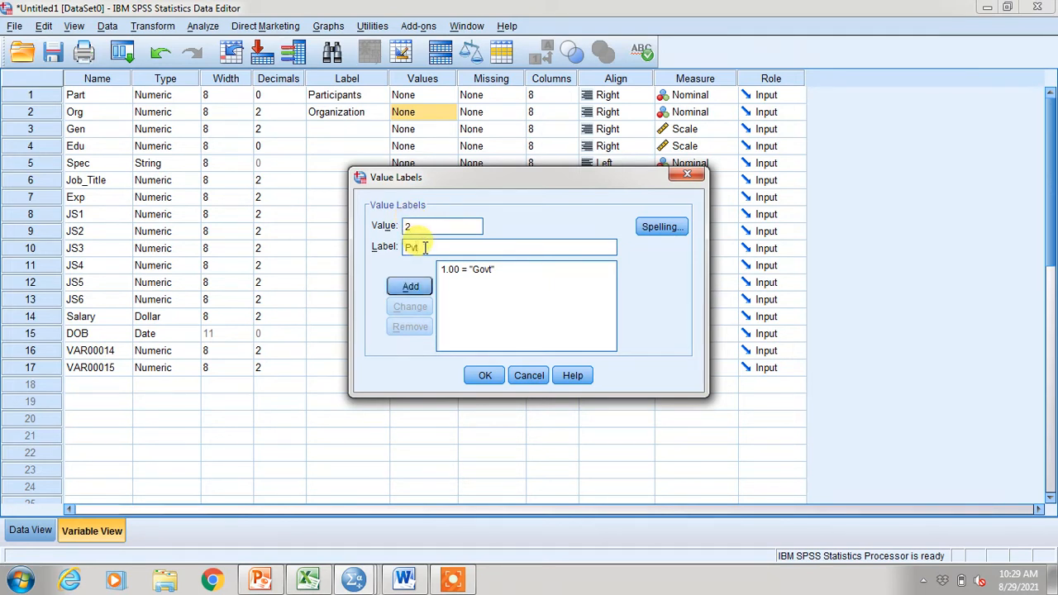
click(413, 289)
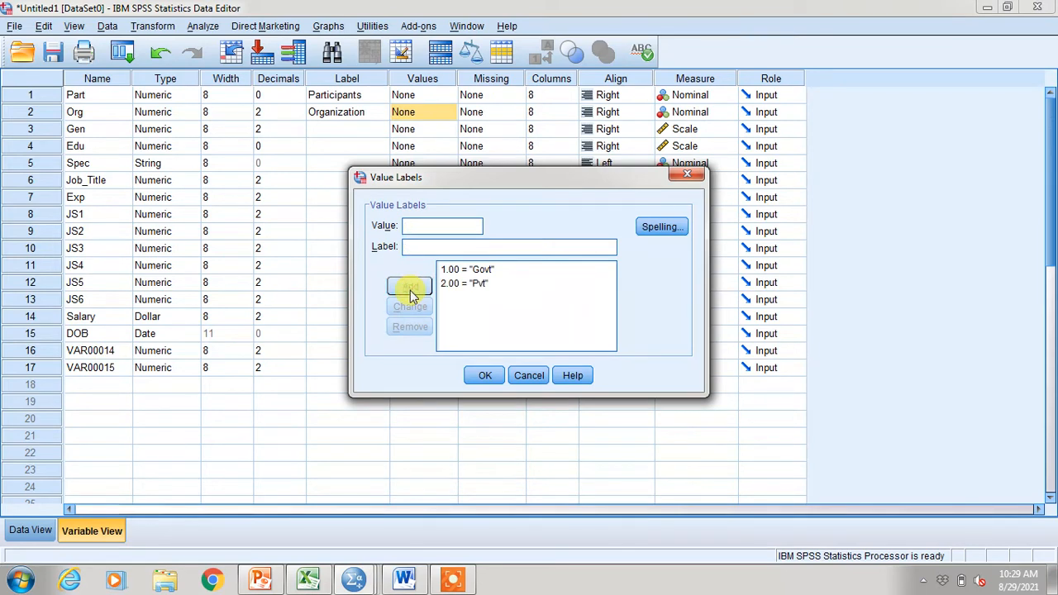
click(538, 377)
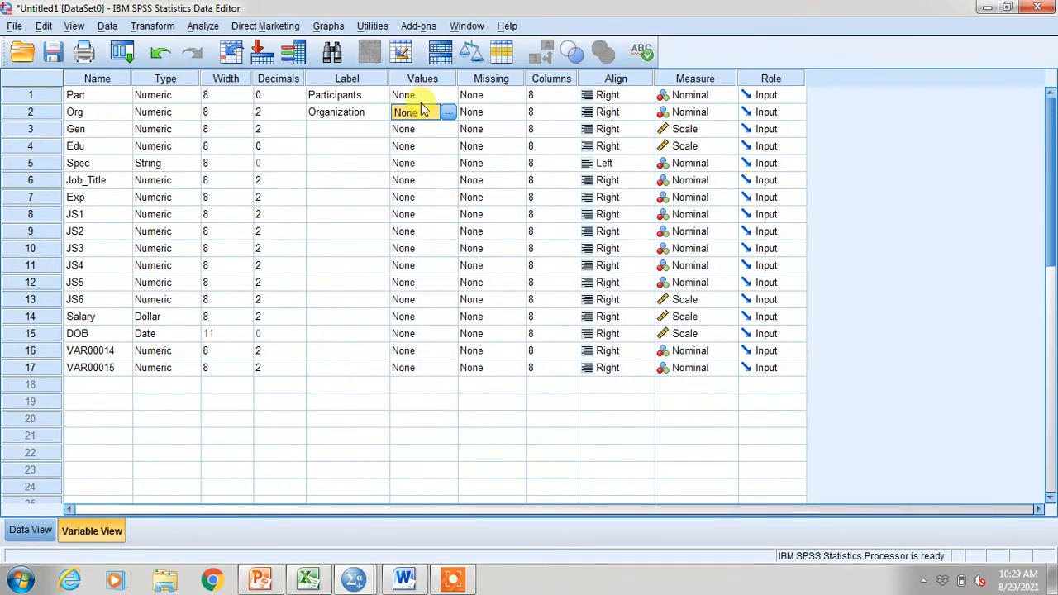
Start the value labels for the Gen variable by adding the label Male for value 1.
click(421, 128)
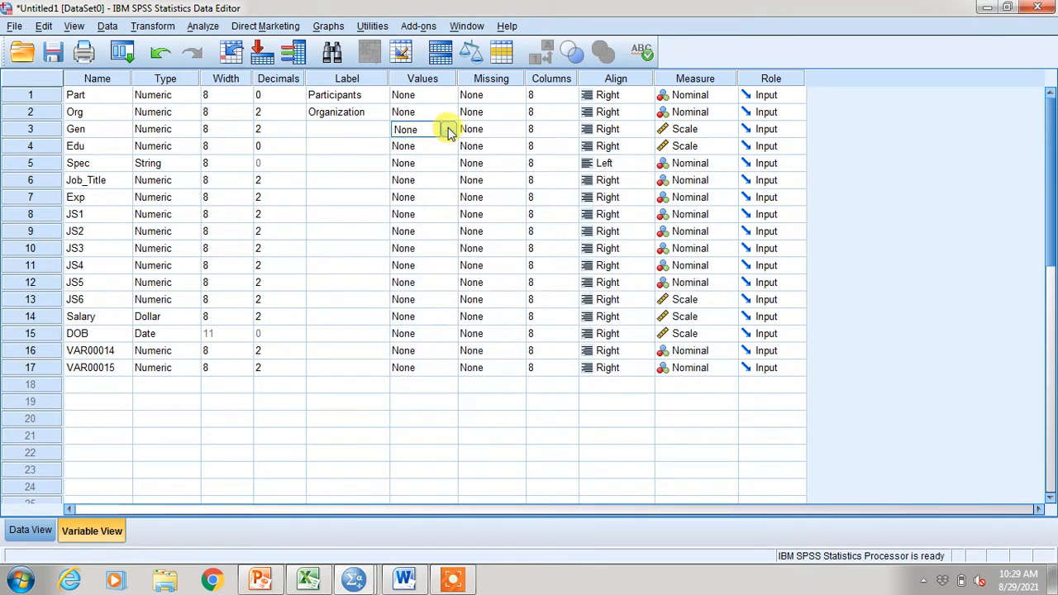
click(449, 133)
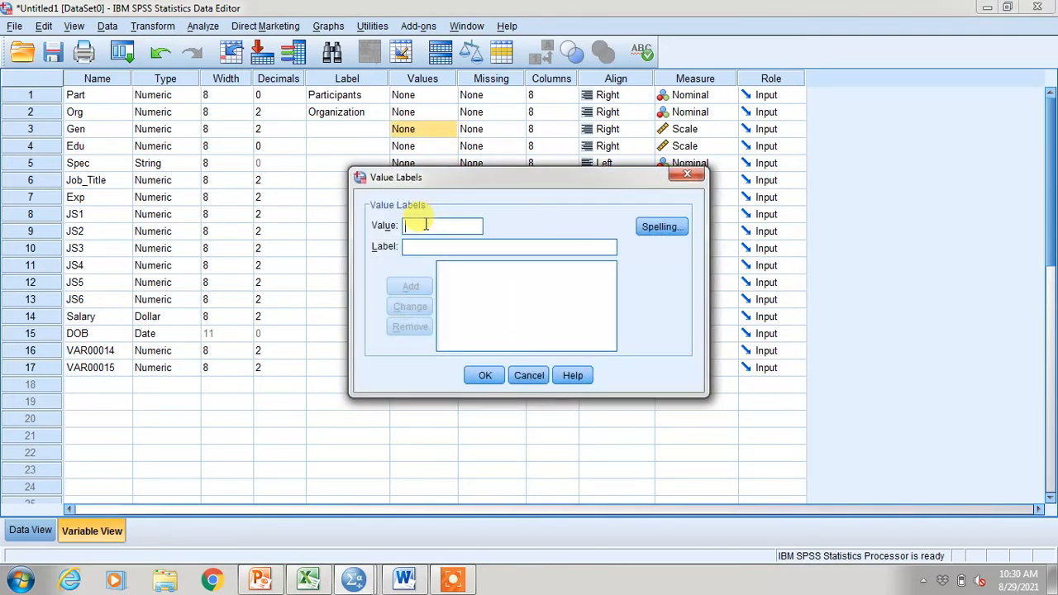
text(1)
click(417, 246)
text(M)
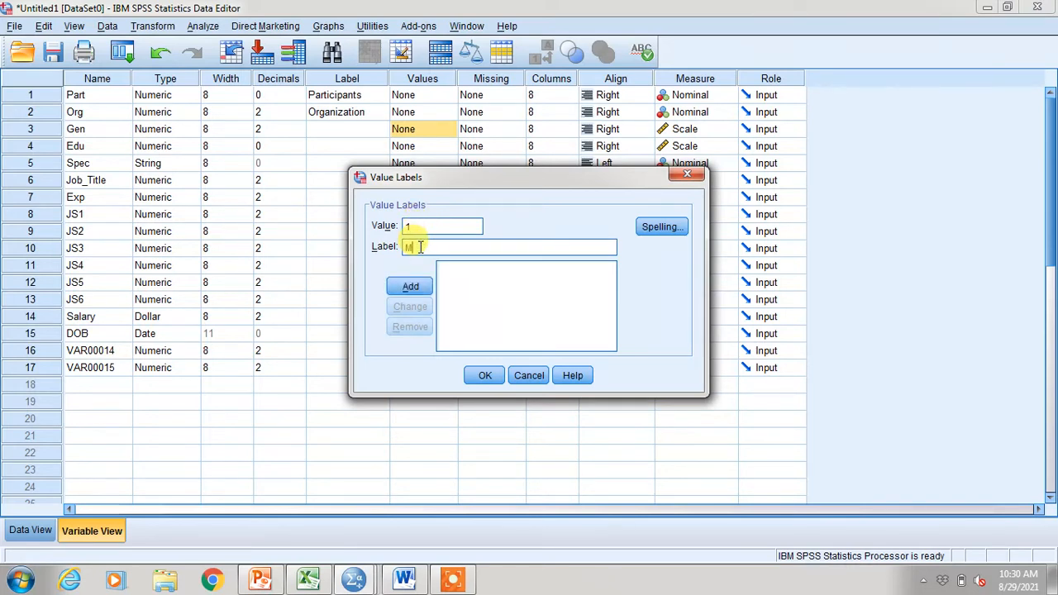
text(ale)
click(411, 290)
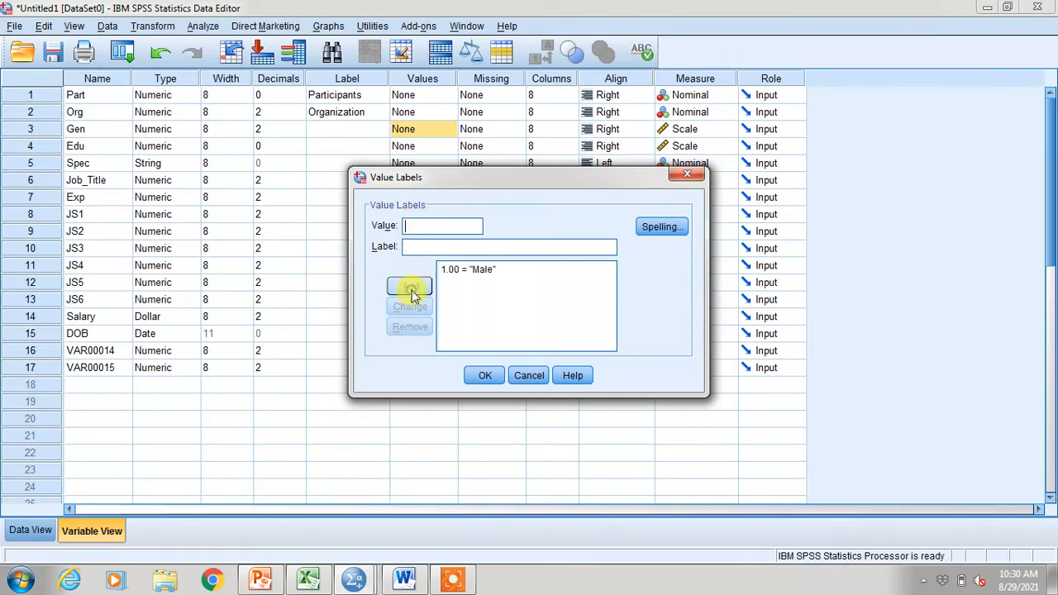
Add the label Female for value 2 of Gen and apply the value labels.
text(2)
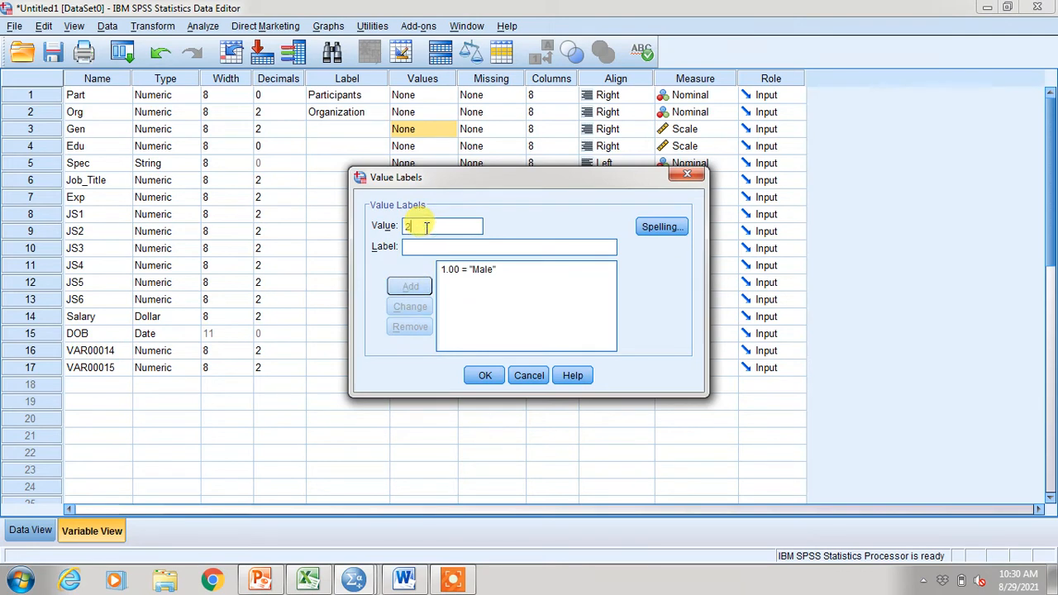
click(426, 246)
text(Fe)
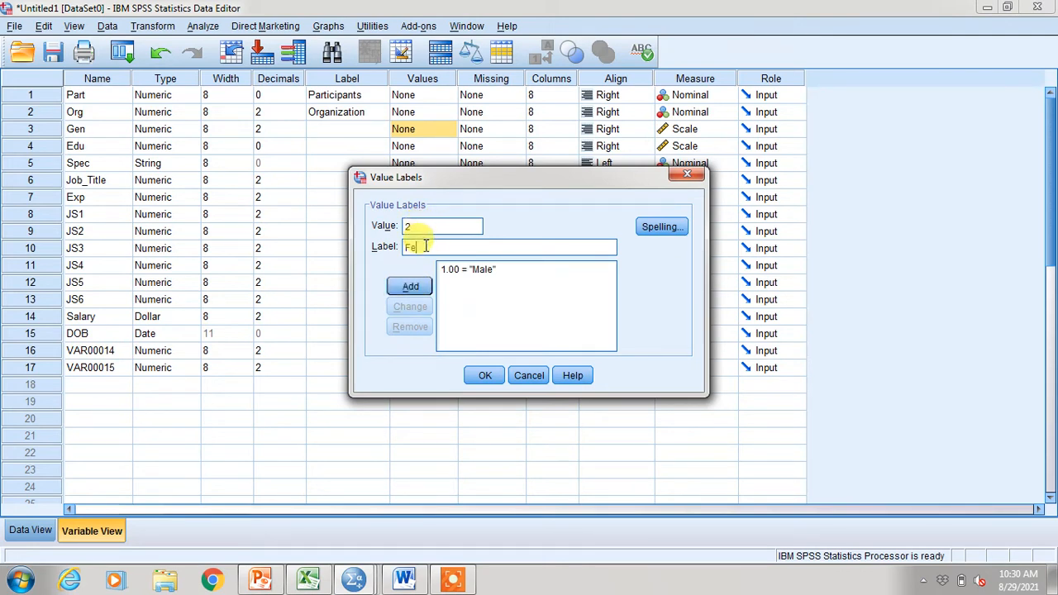
text(male)
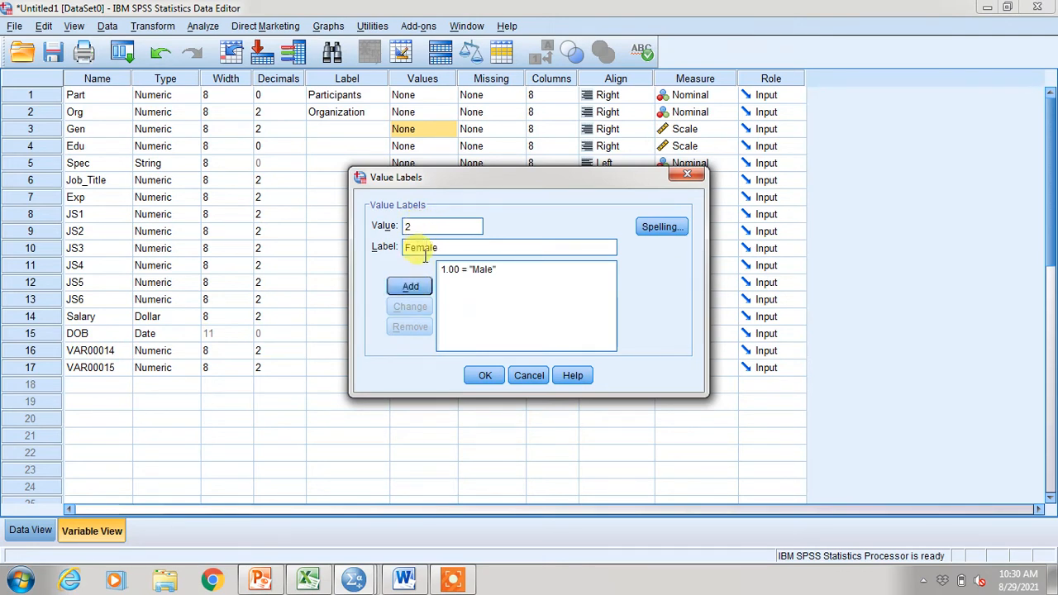
click(420, 287)
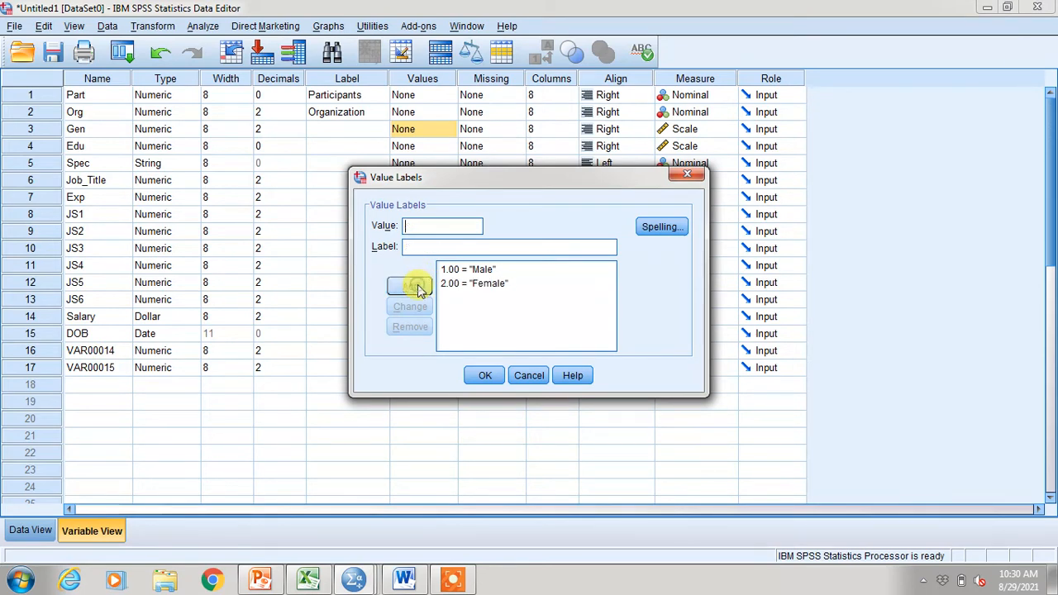
click(485, 375)
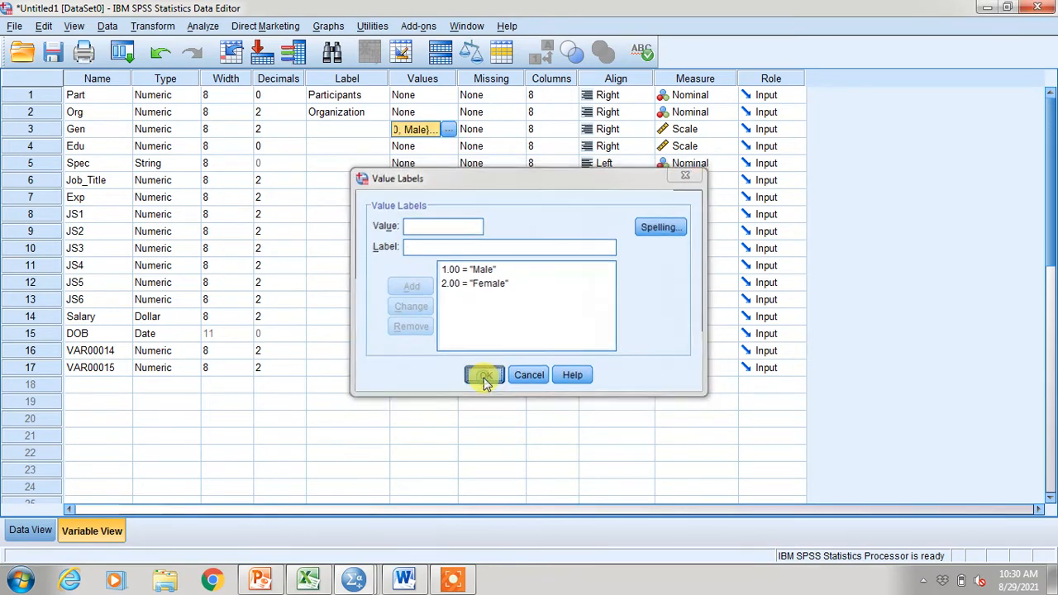
Start the value labels for the JS1 variable by adding the label SD for value 1.
click(439, 147)
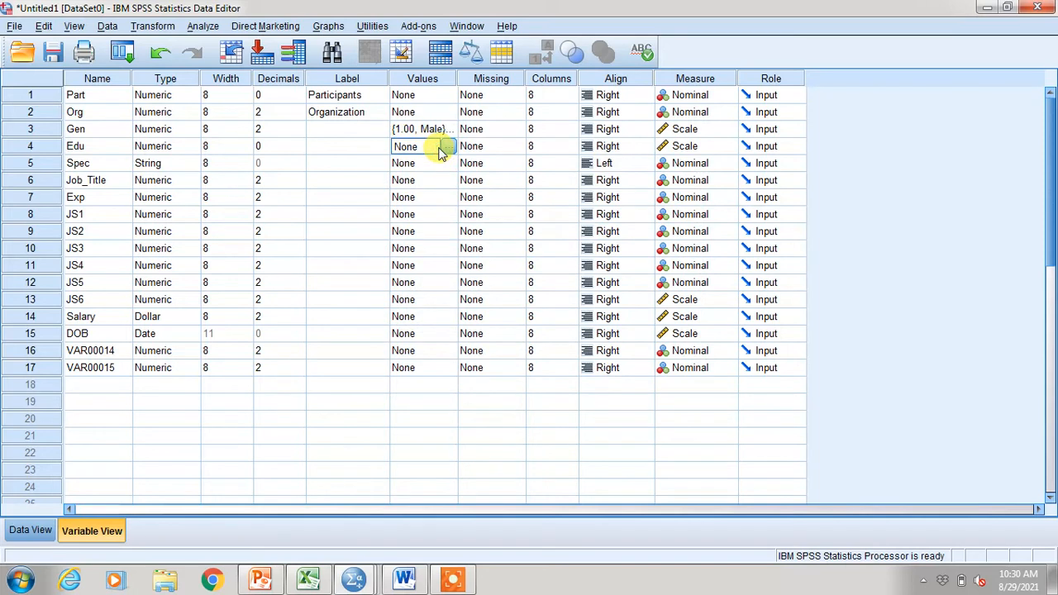
key(Down)
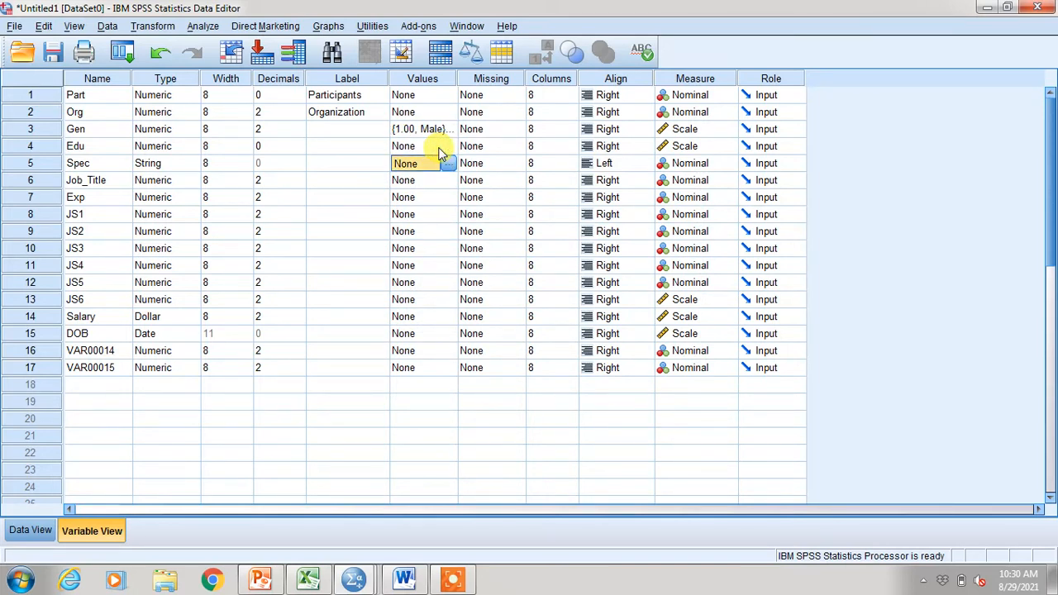
key(Down)
key(Down)
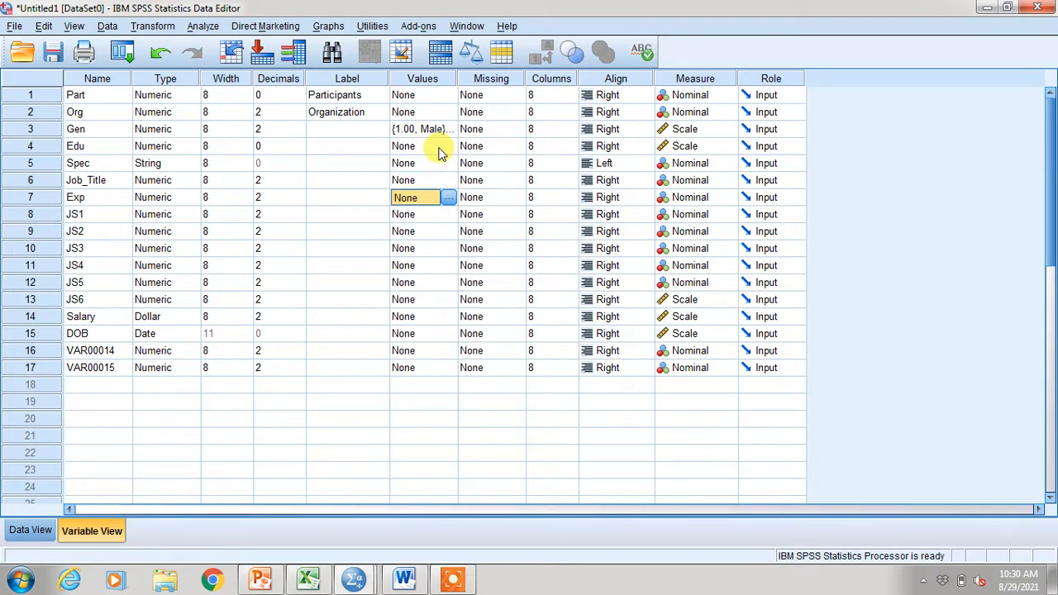
key(Down)
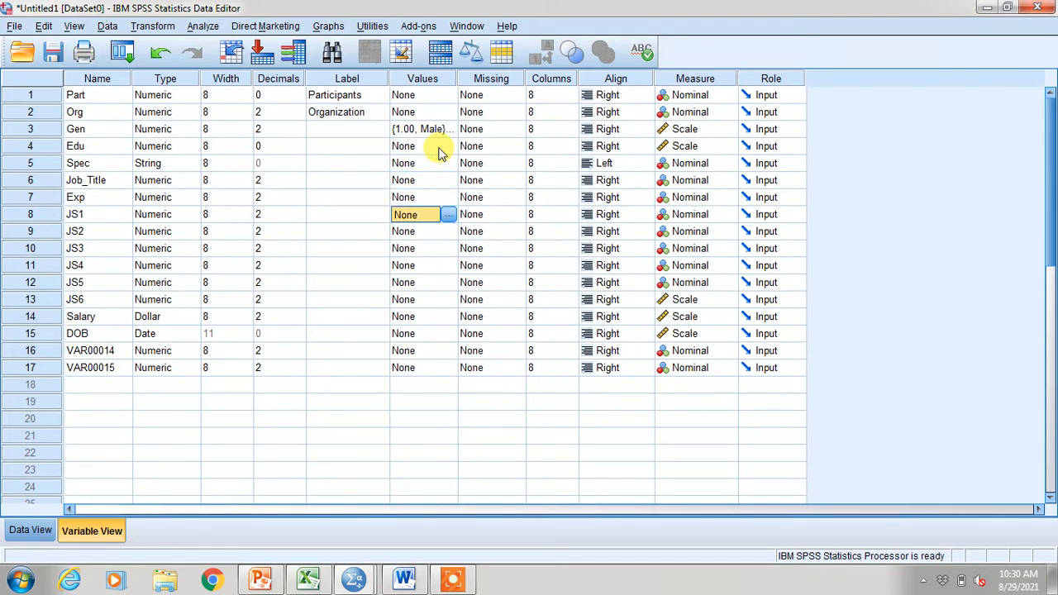
click(448, 216)
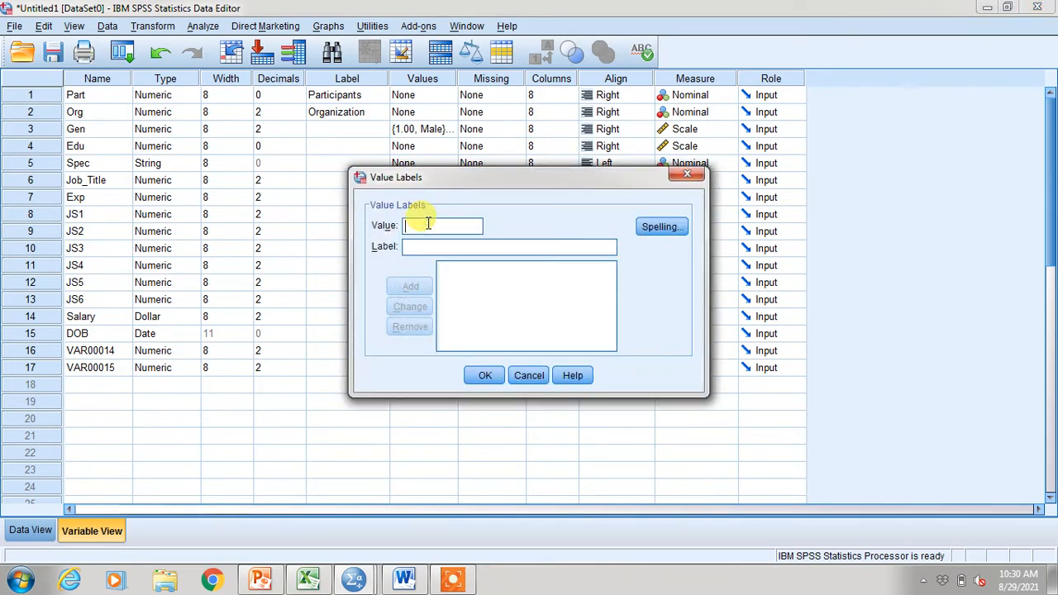
text(1)
click(414, 245)
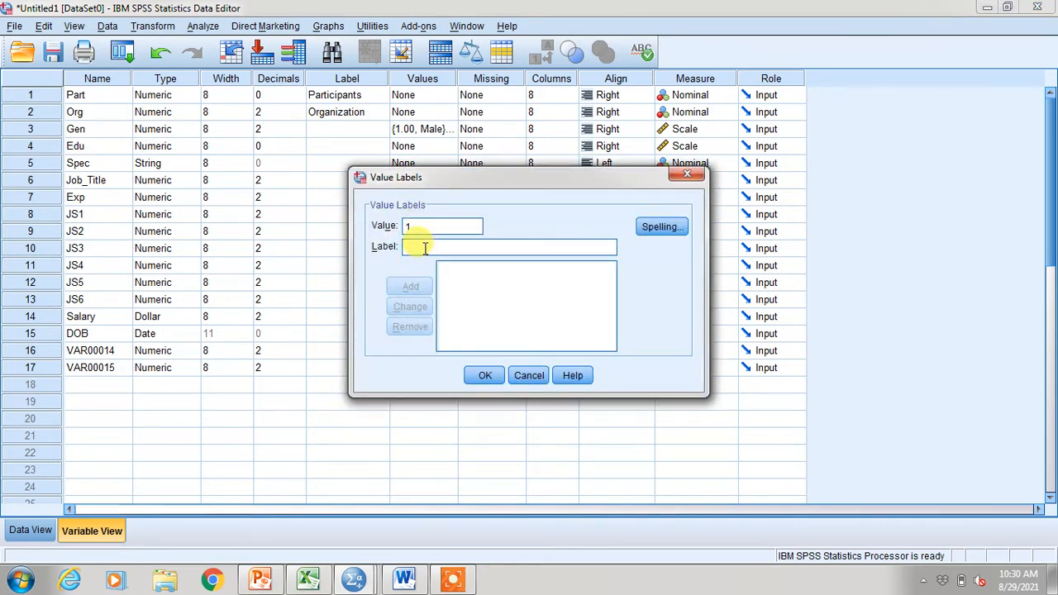
text(SD)
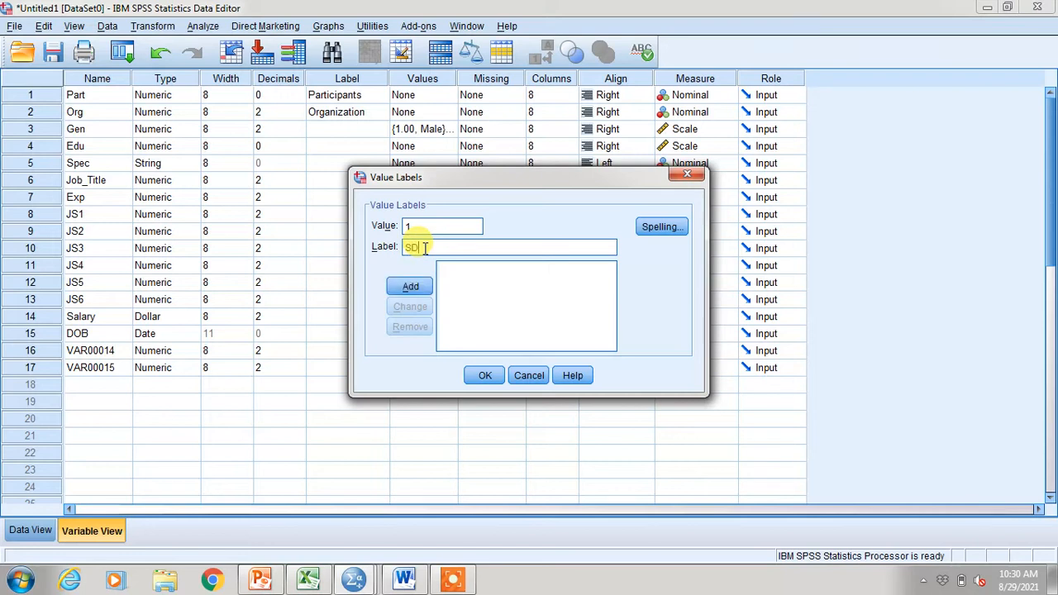
click(411, 286)
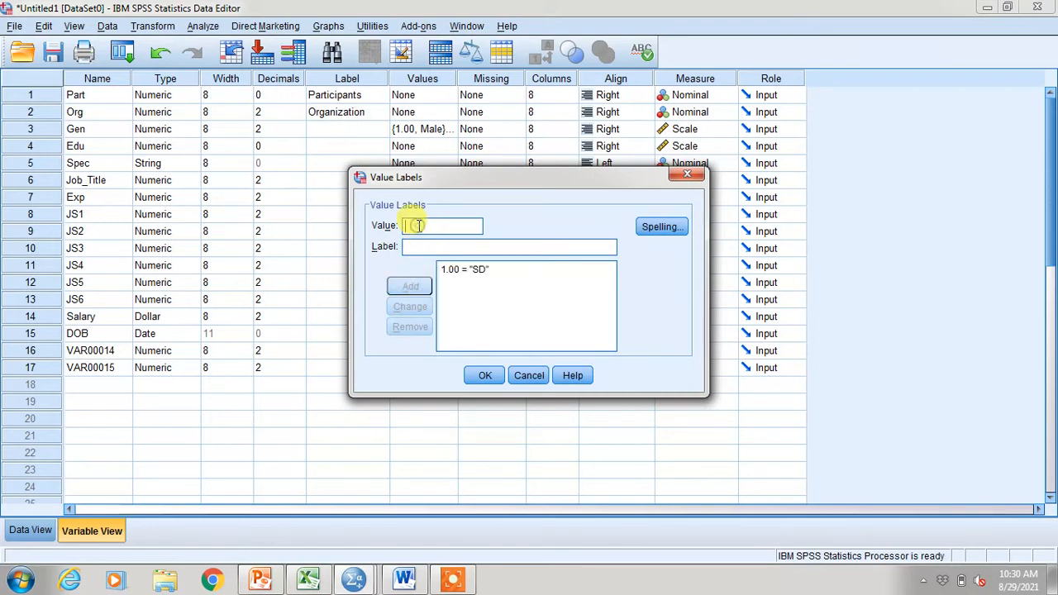
Add the JS1 value labels D for value 2 and N for value 3.
text(2)
click(422, 247)
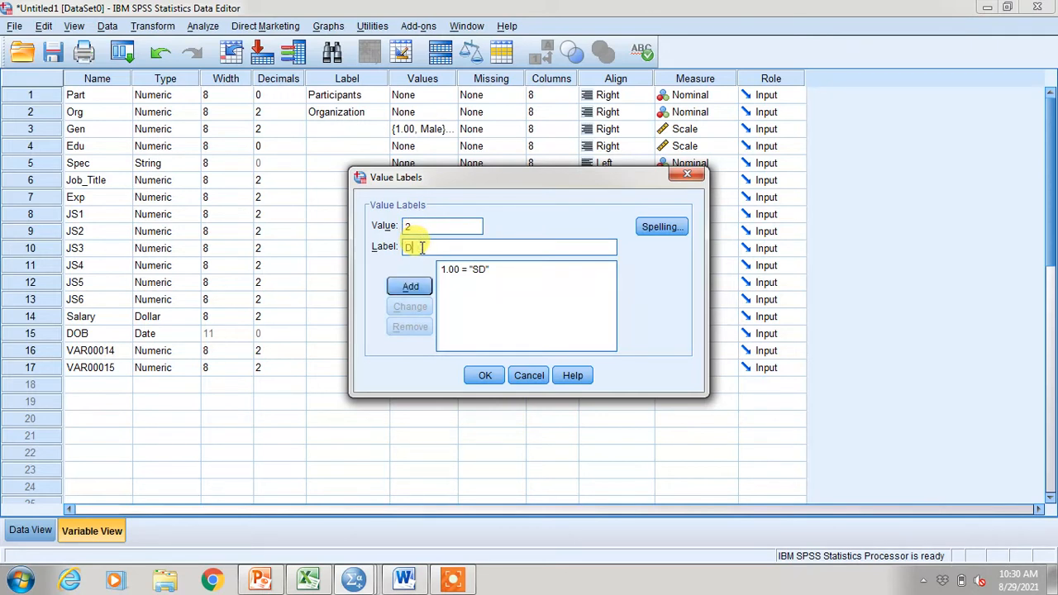
text(D)
click(419, 286)
click(422, 224)
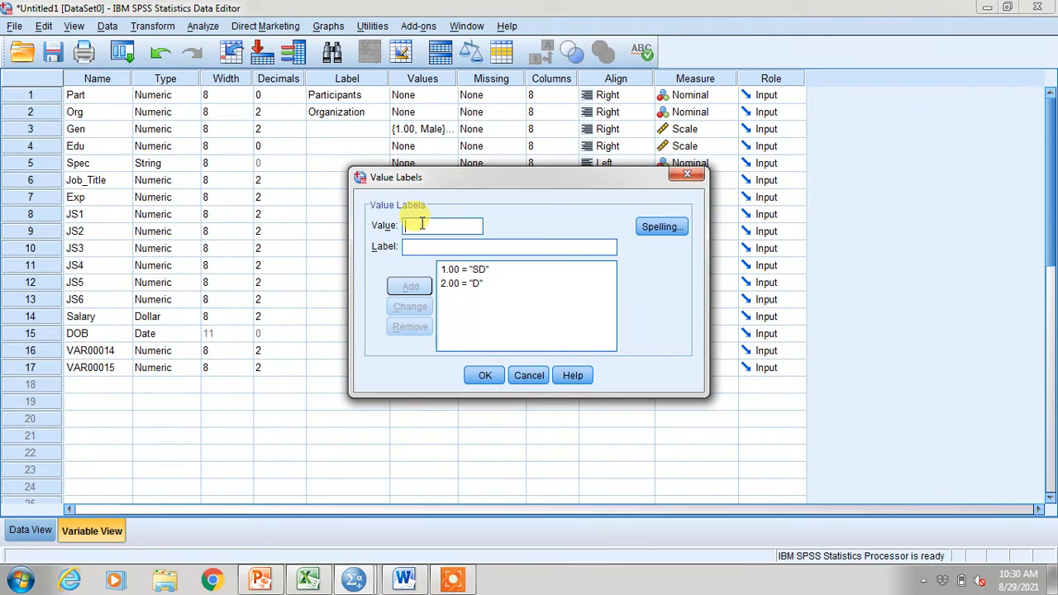
text(3)
click(422, 247)
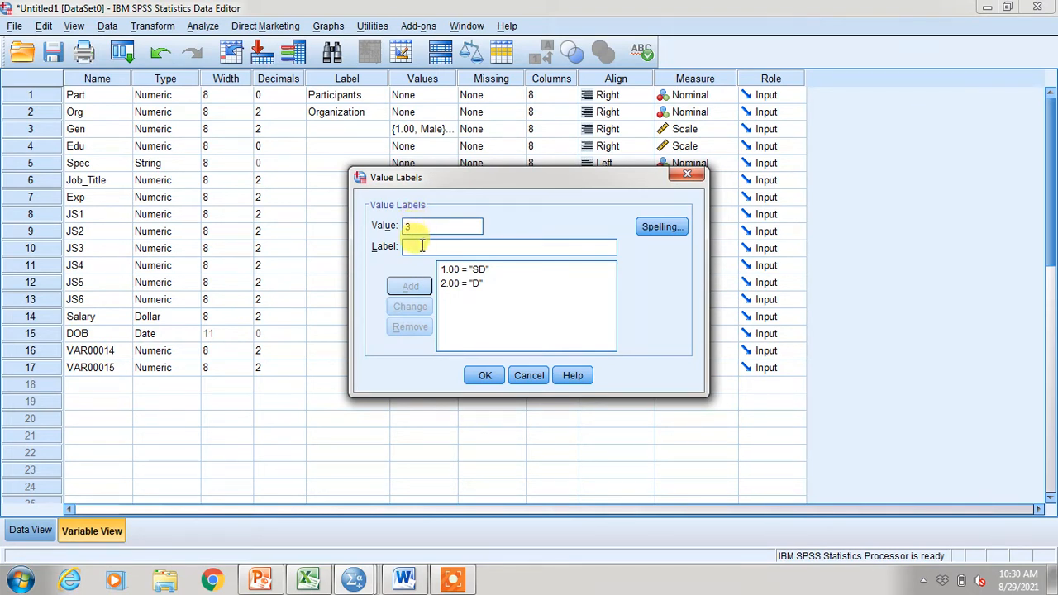
text(N)
click(410, 286)
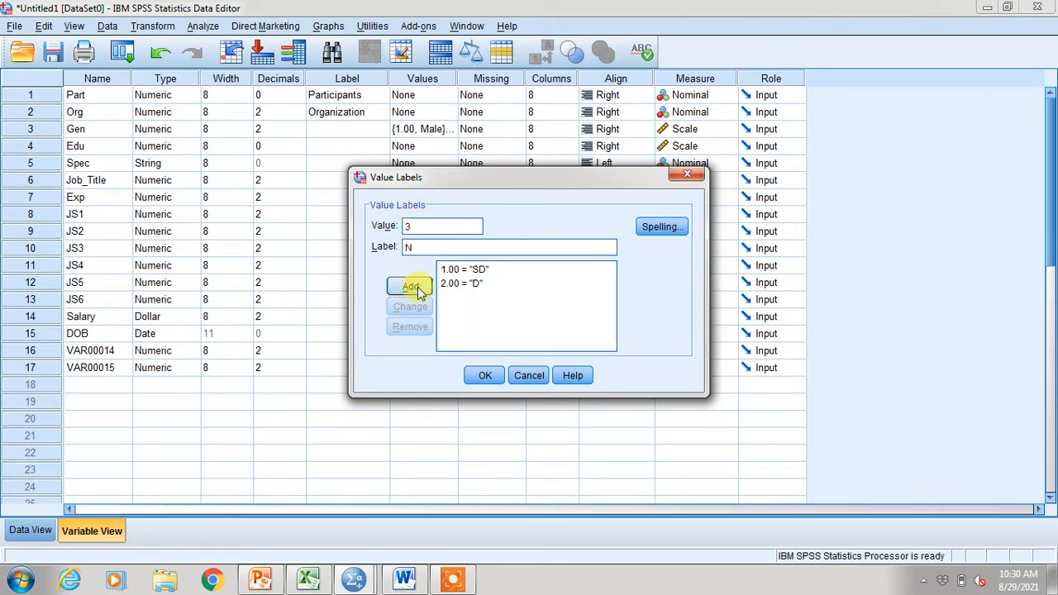
Add the labels A for value 4 and SA for value 5 of JS1, and apply the value labels.
click(416, 229)
text(4)
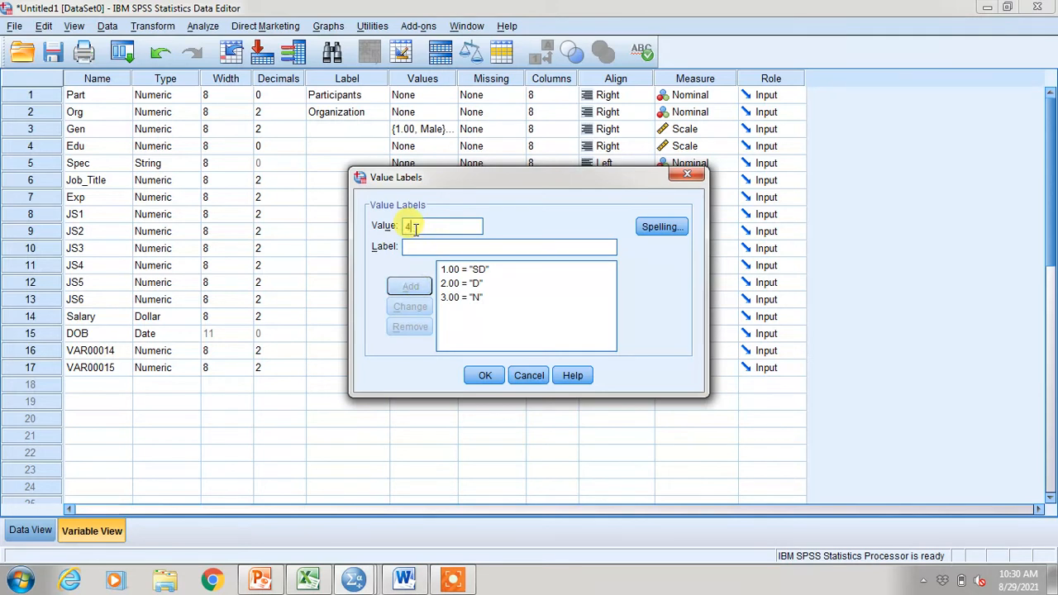
click(413, 246)
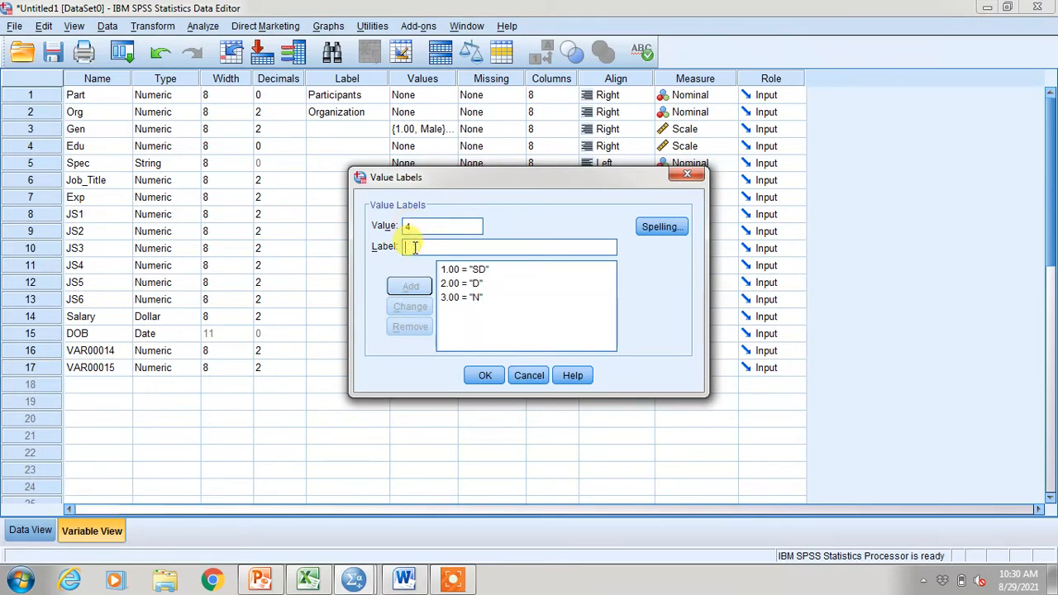
text(A)
click(410, 286)
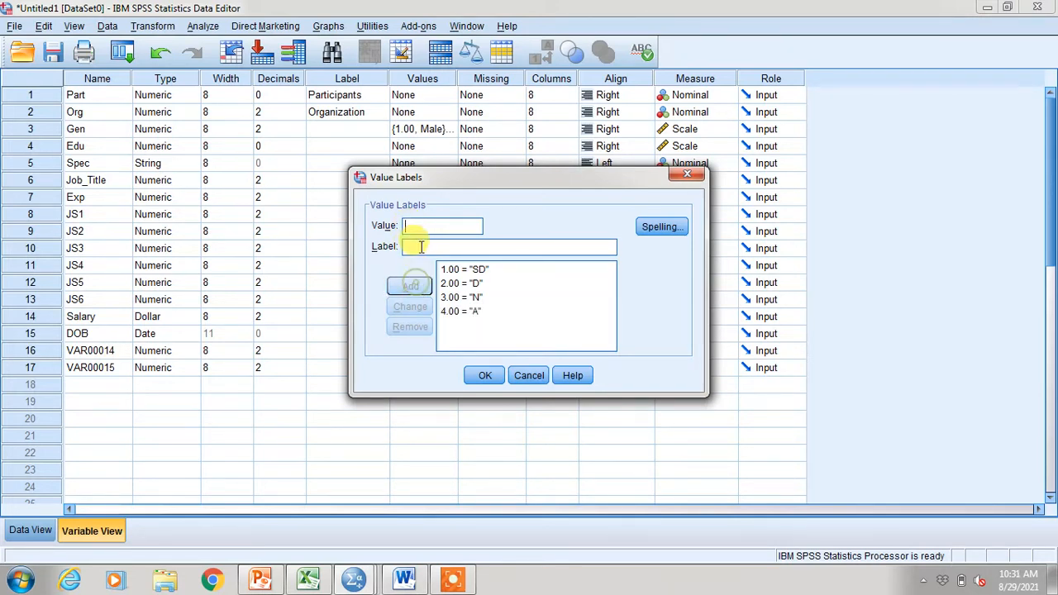
click(420, 229)
text(5)
click(419, 248)
text(SA)
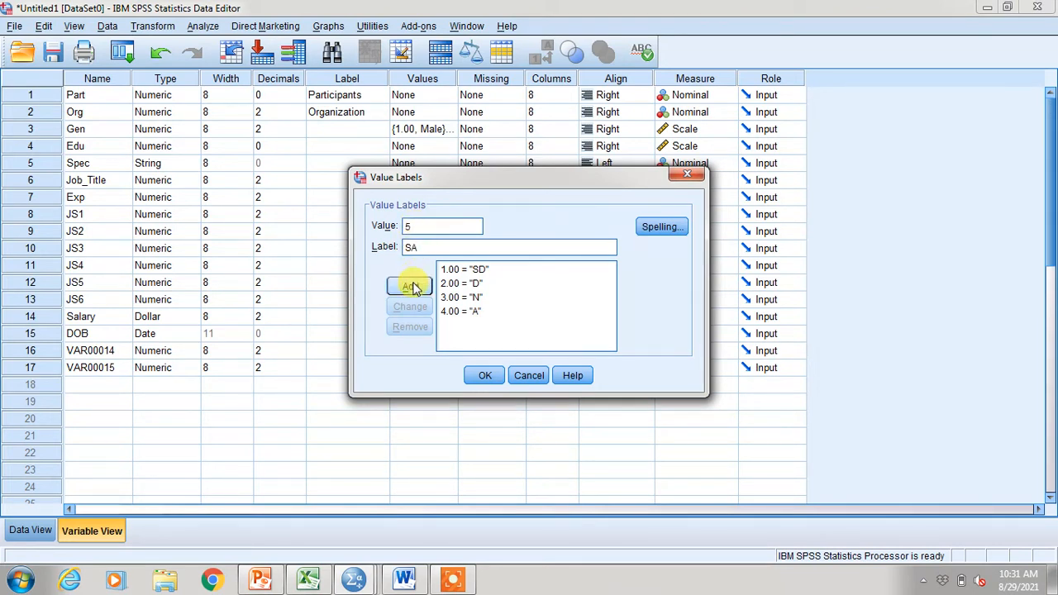
click(410, 287)
click(483, 374)
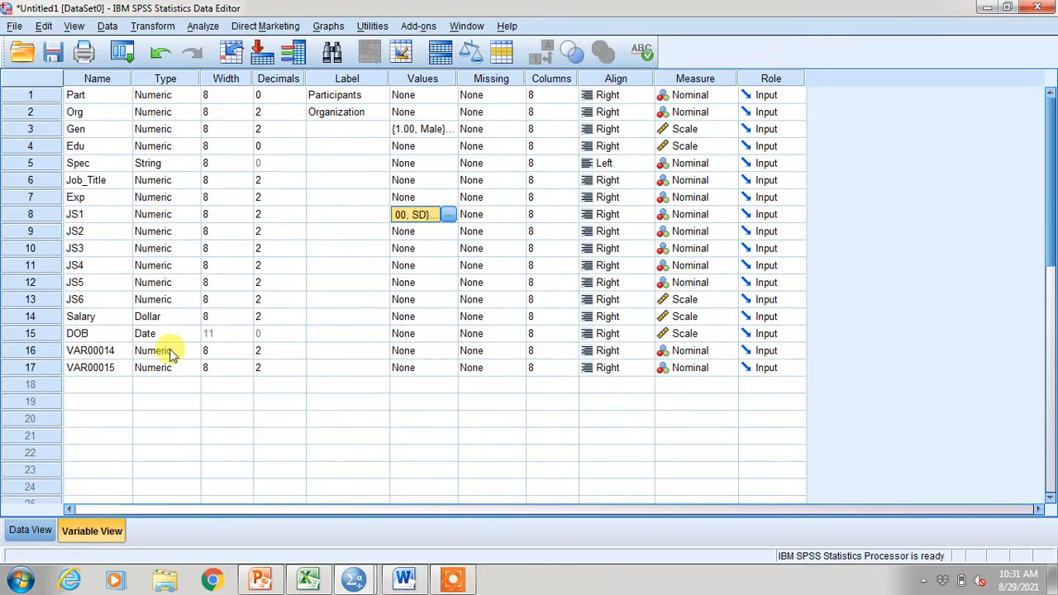
Check the job satisfaction items and their rating scale in the Word questionnaire, and return to the SPSS dataset.
click(405, 578)
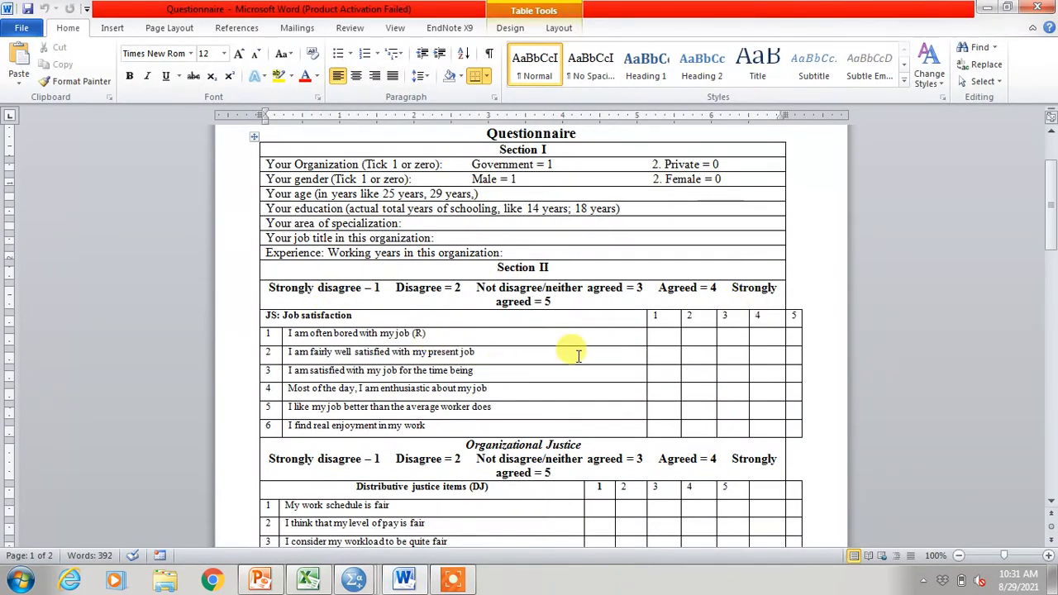
mouse_move(371, 583)
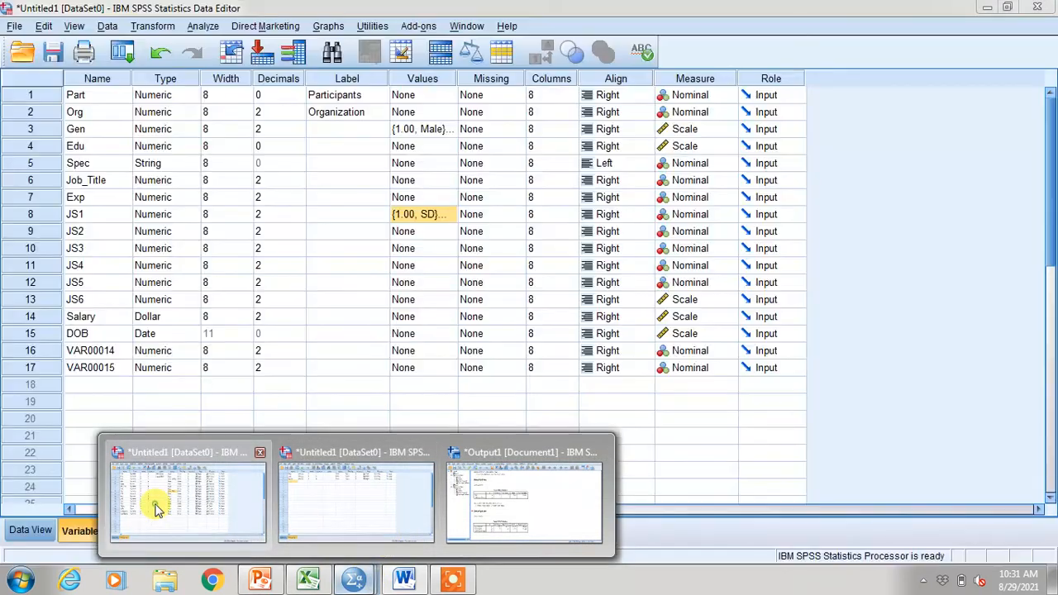
click(150, 517)
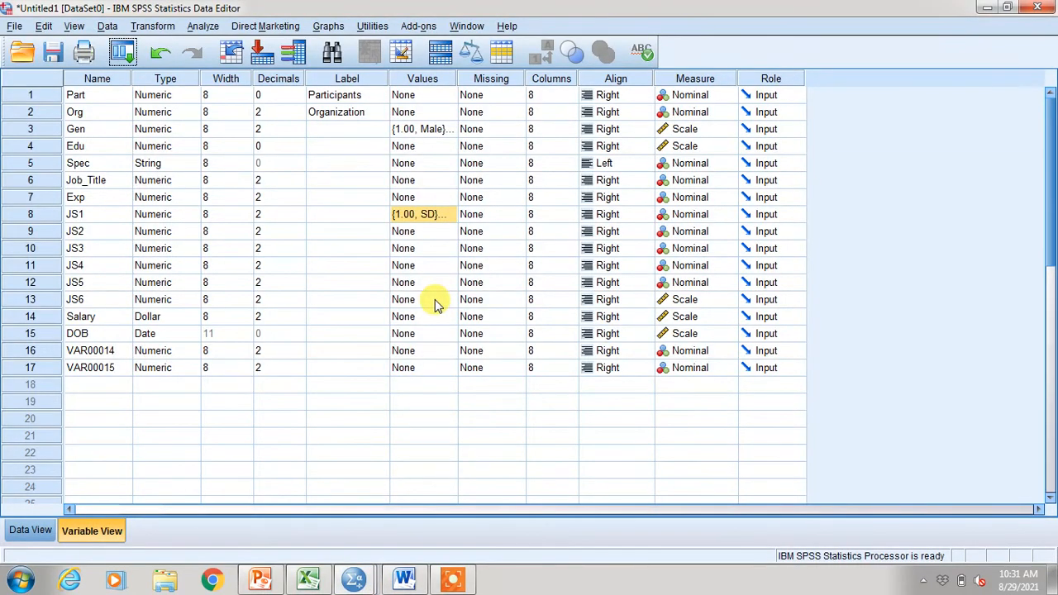
Try pasting the JS1 value labels into the Values of JS2 through JS6, and undo the paste.
click(425, 233)
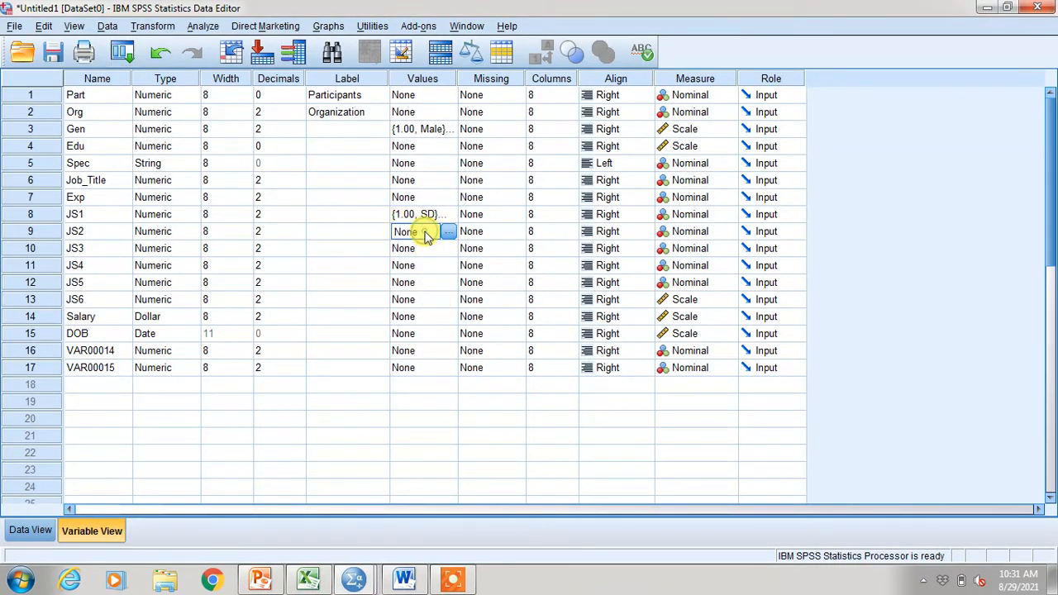
key(shift+Down)
key(shift+Down)
key(shift+Down)
key(shift+Down)
key(shift+Down)
key(shift+Up)
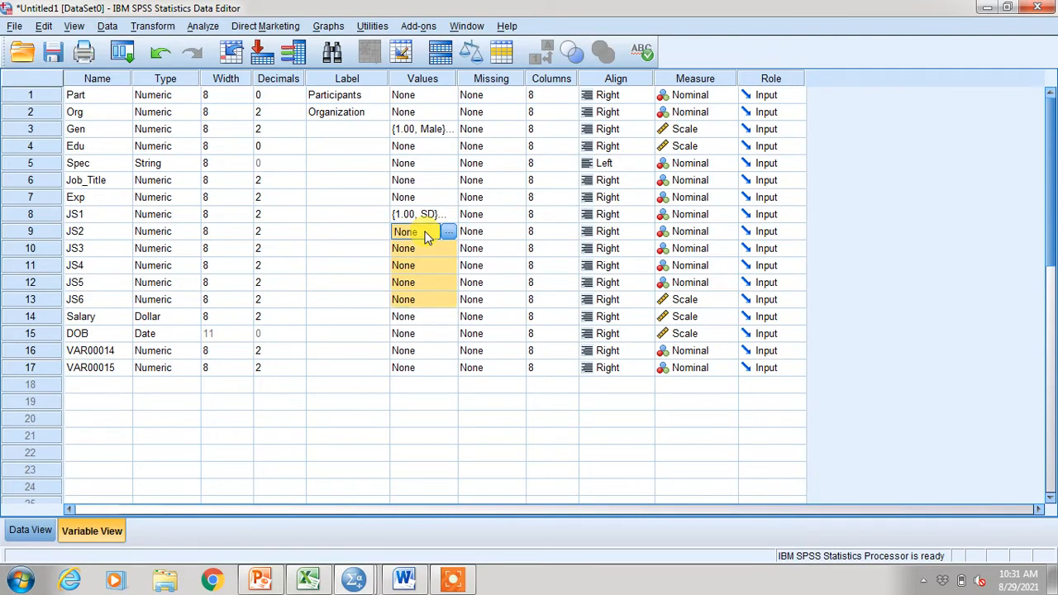
key(ctrl+v)
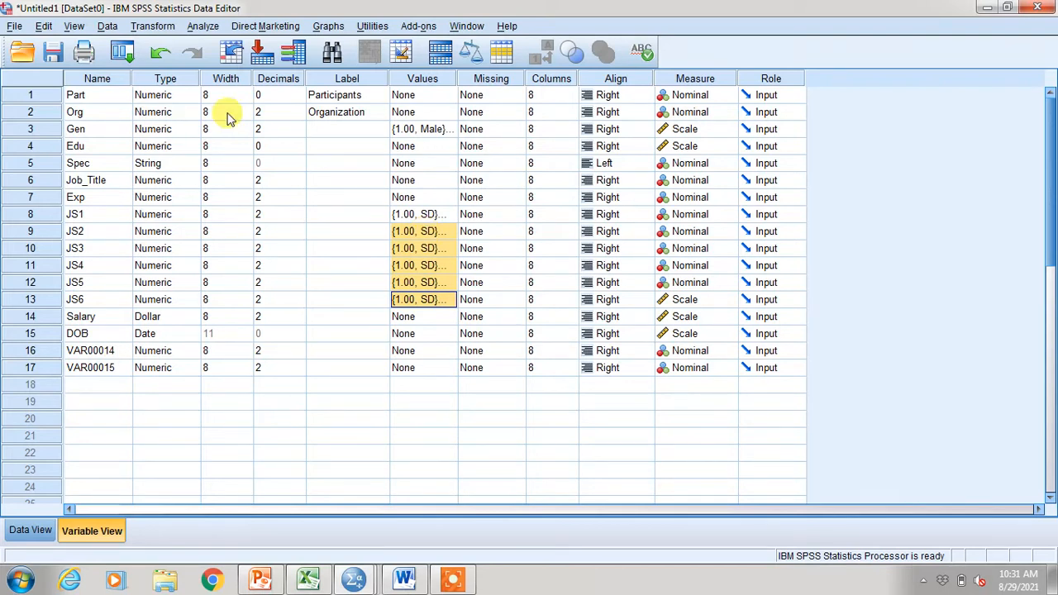
click(158, 51)
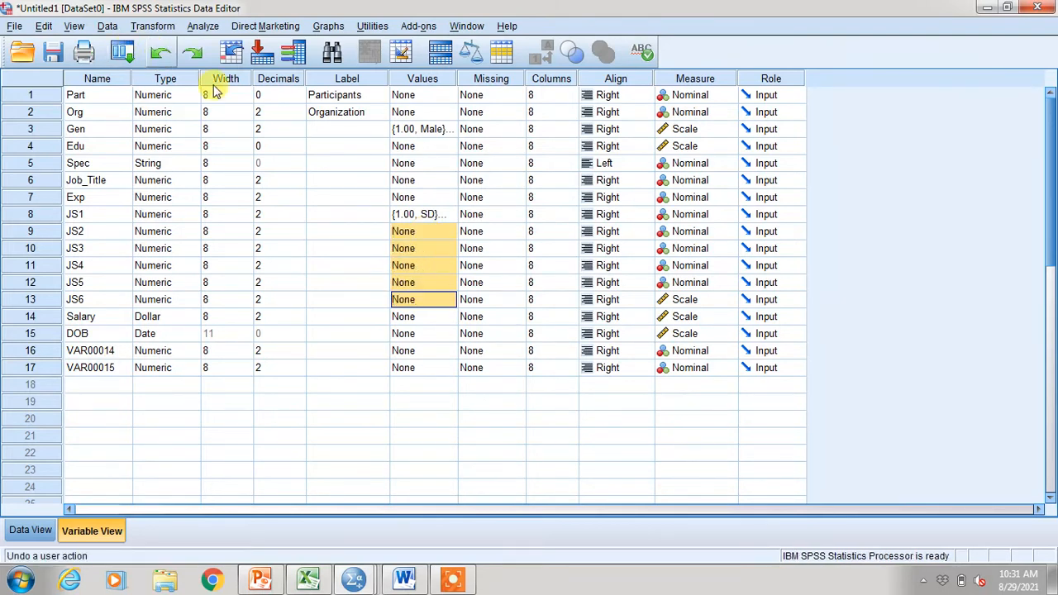
Check the value labels defined for JS1.
click(406, 214)
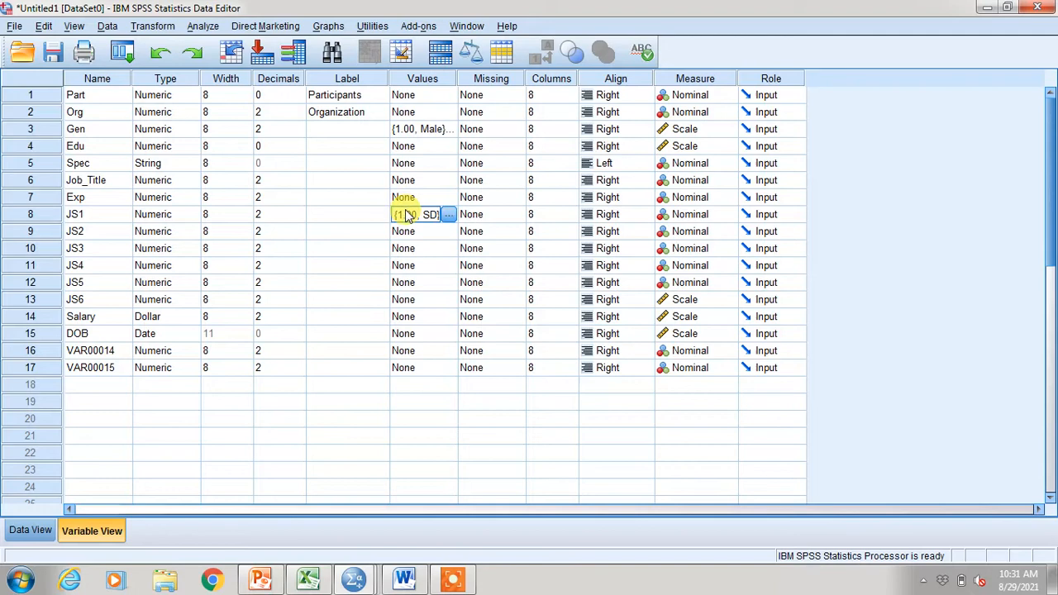
click(448, 215)
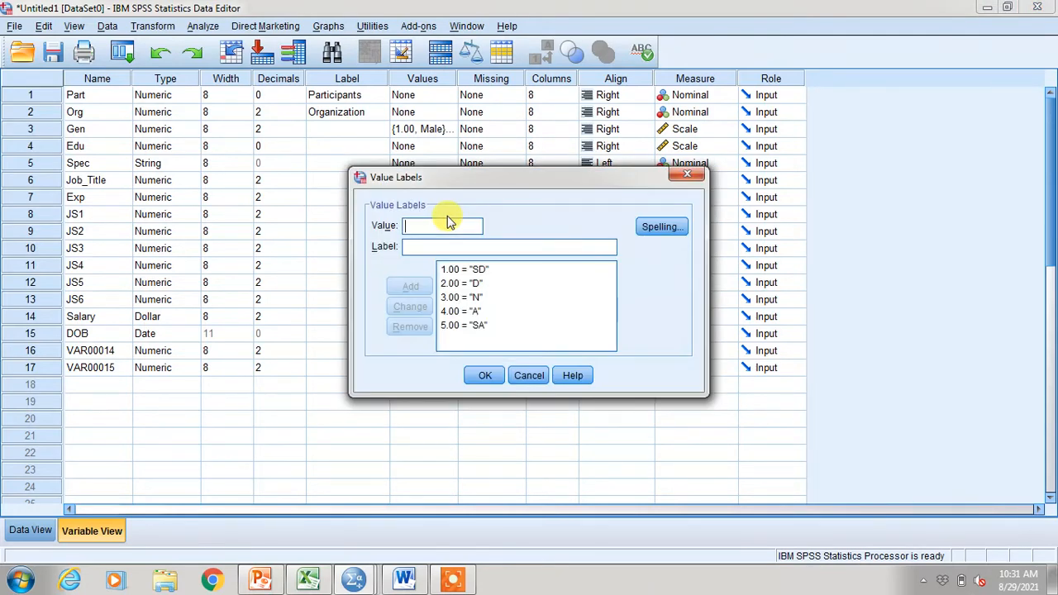
key(Return)
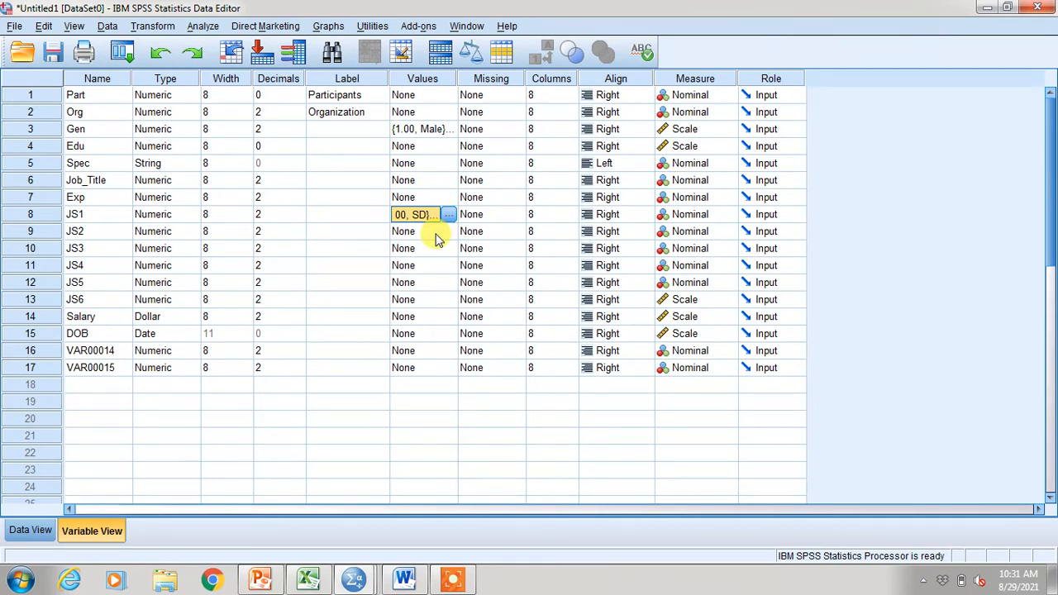
Paste the JS1 value labels into the Values of JS2 through JS6.
click(436, 238)
key(shift+Down)
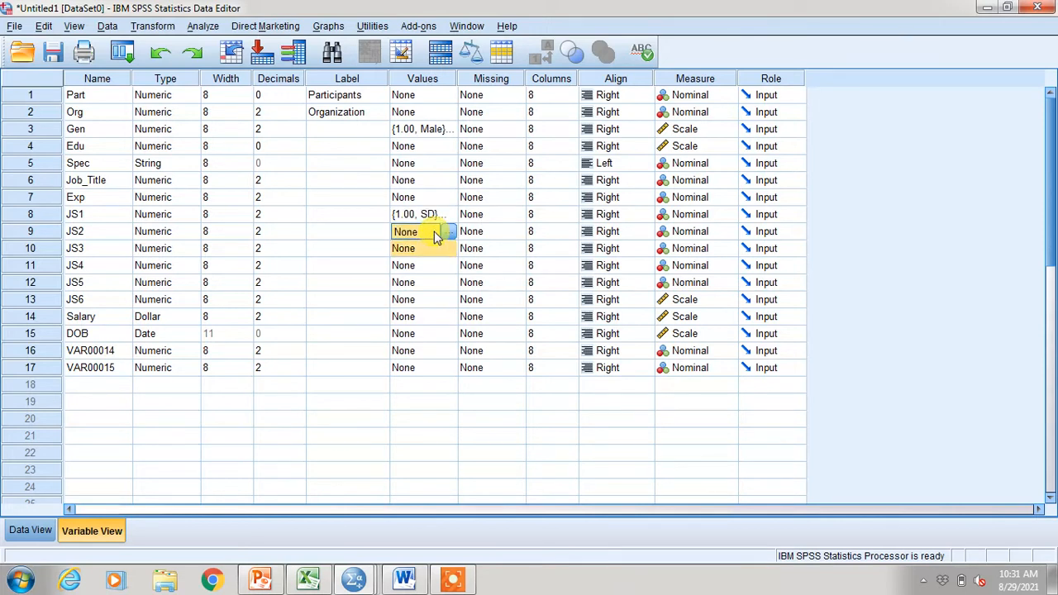
key(shift+Down)
key(shift+Left)
key(shift+Left)
key(shift+Left)
key(shift+Left)
key(shift+Left)
key(shift+Down)
key(shift+Down)
key(shift+Down)
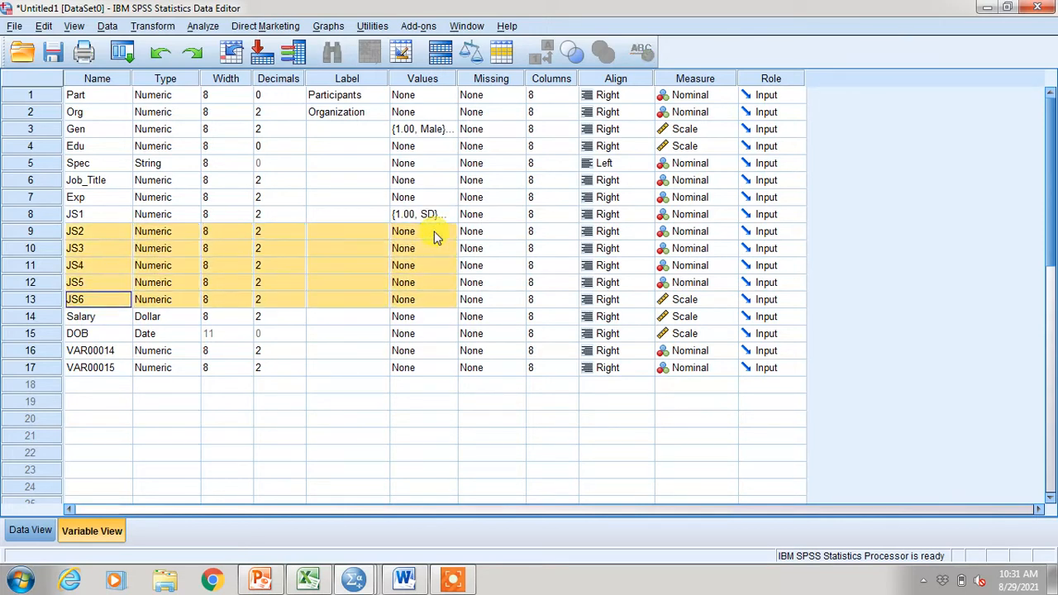
key(shift+Up)
key(shift+Right)
key(shift+Right)
key(shift+Right)
key(shift+Right)
key(shift+Right)
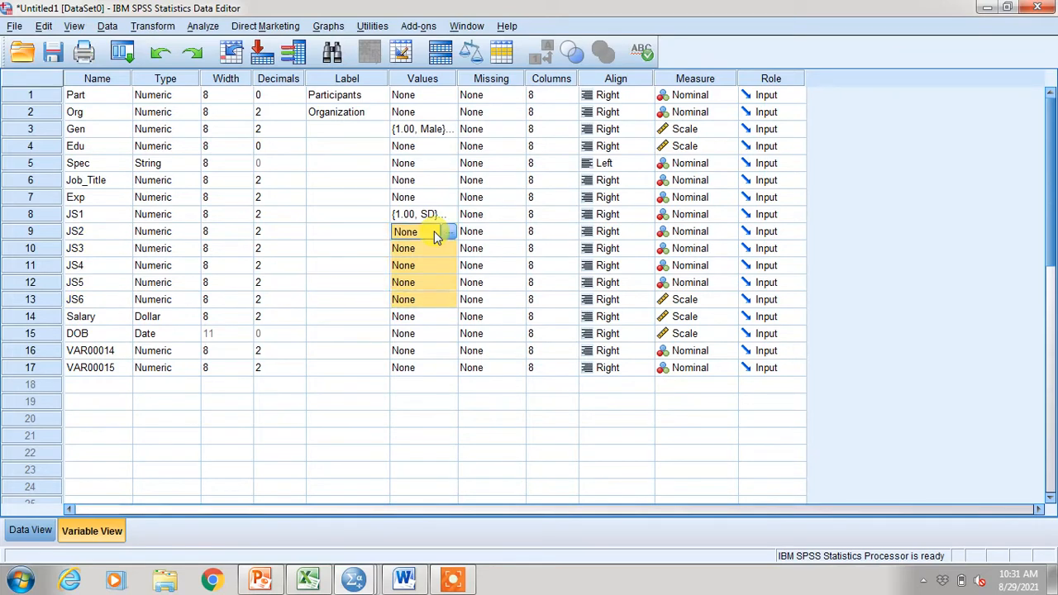
key(ctrl+v)
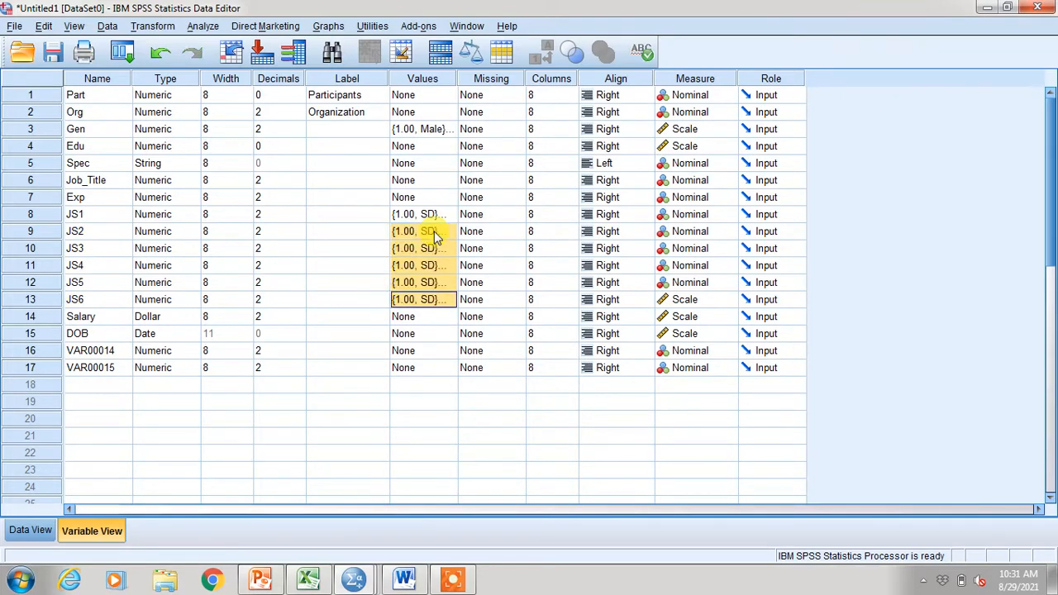
Check the value labels pasted into JS5 and close them.
click(441, 282)
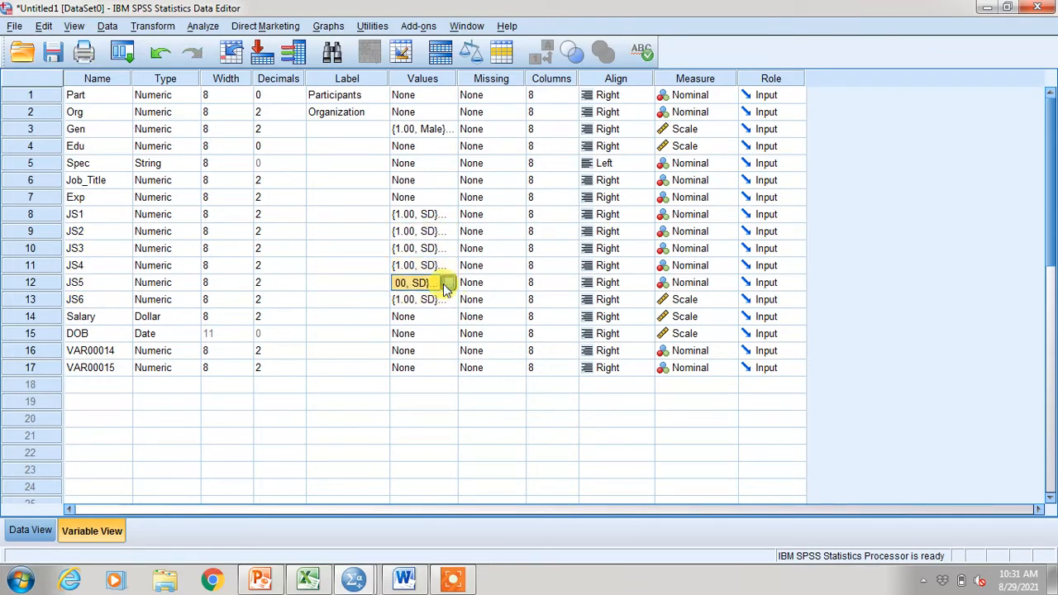
click(450, 282)
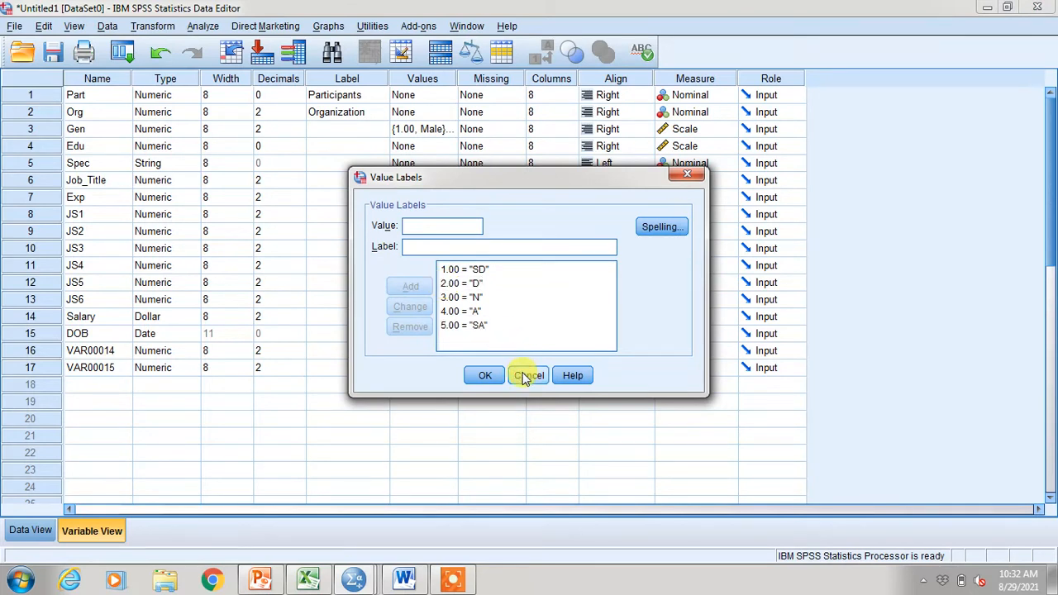
click(488, 375)
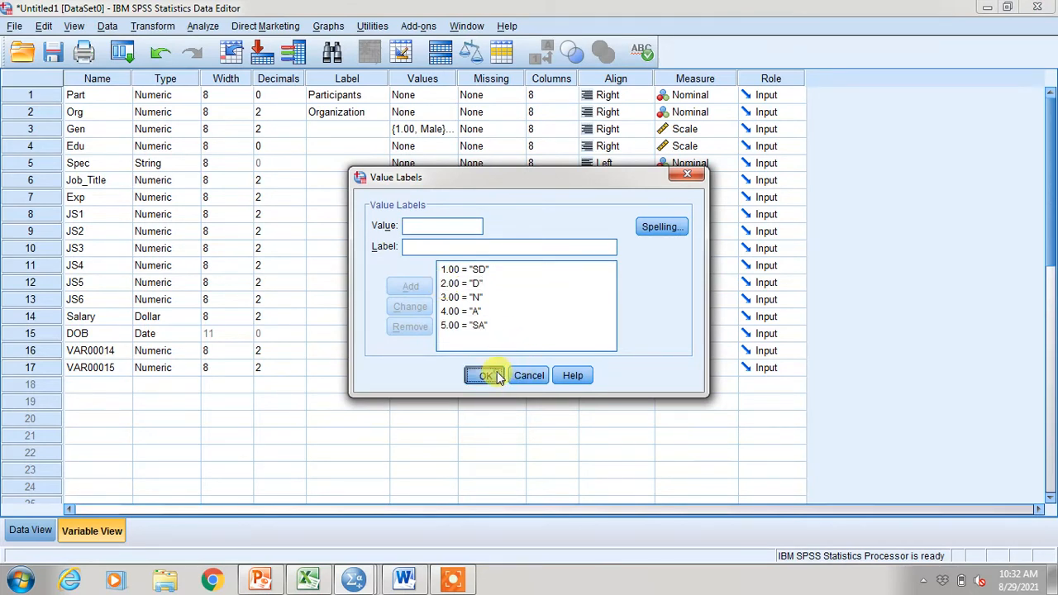
Switch to the case data and clear the existing responses of cases 1 to 21.
click(30, 531)
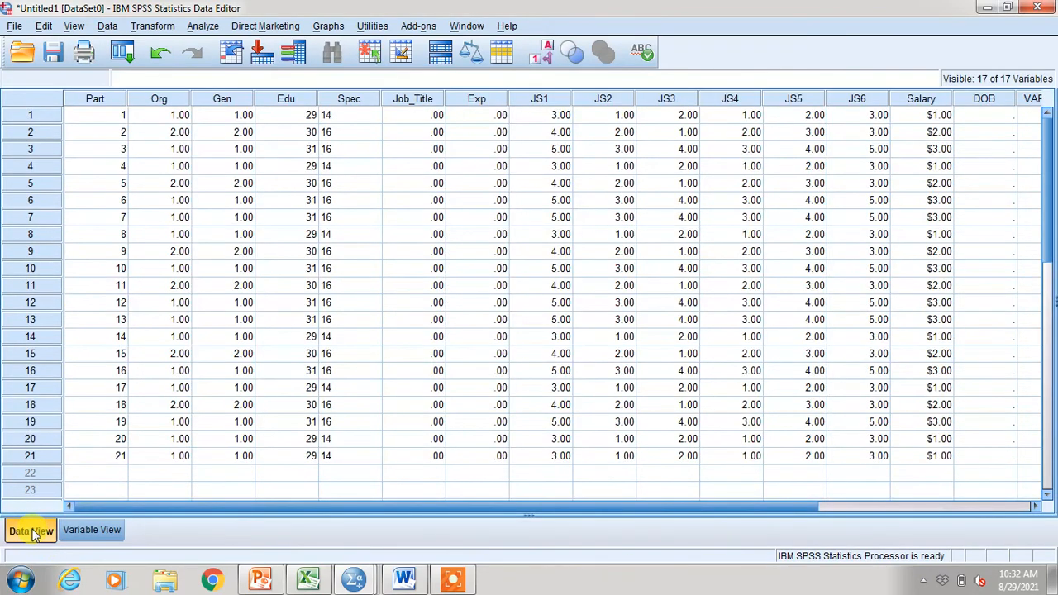
click(91, 102)
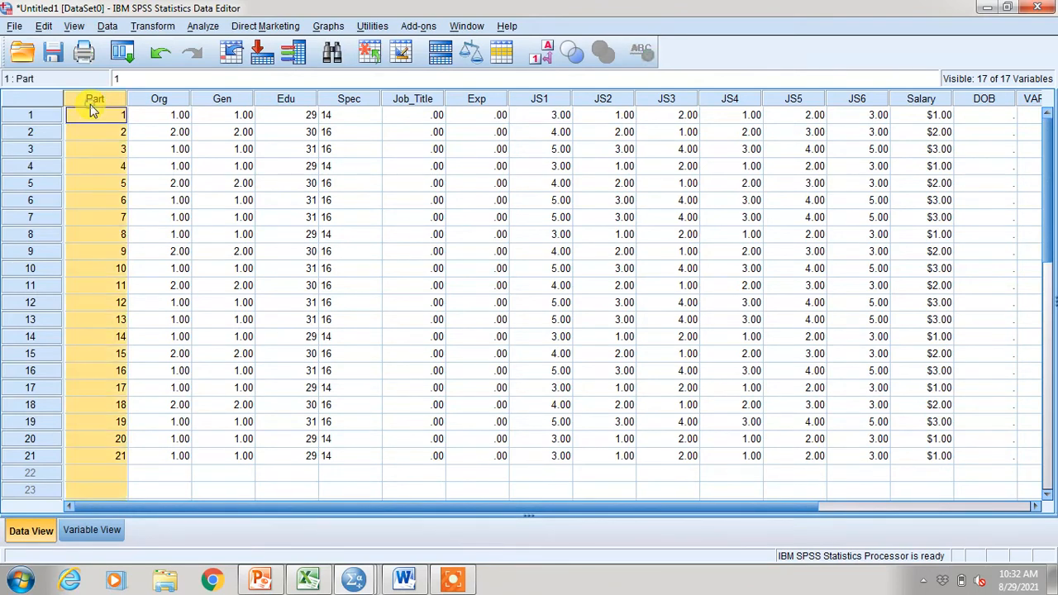
key(ctrl+shift+Right)
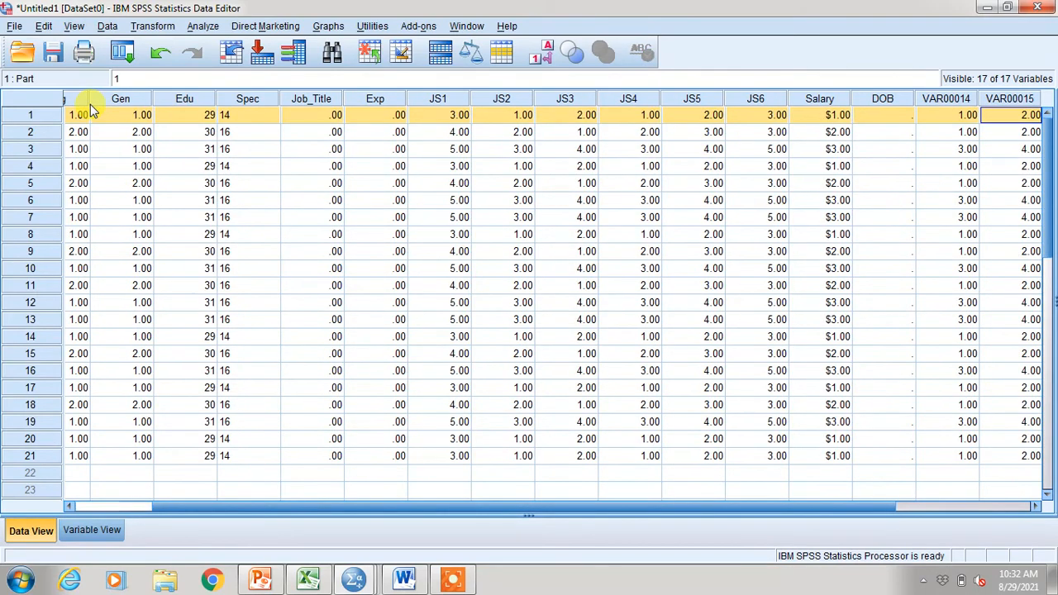
key(ctrl+shift+Down)
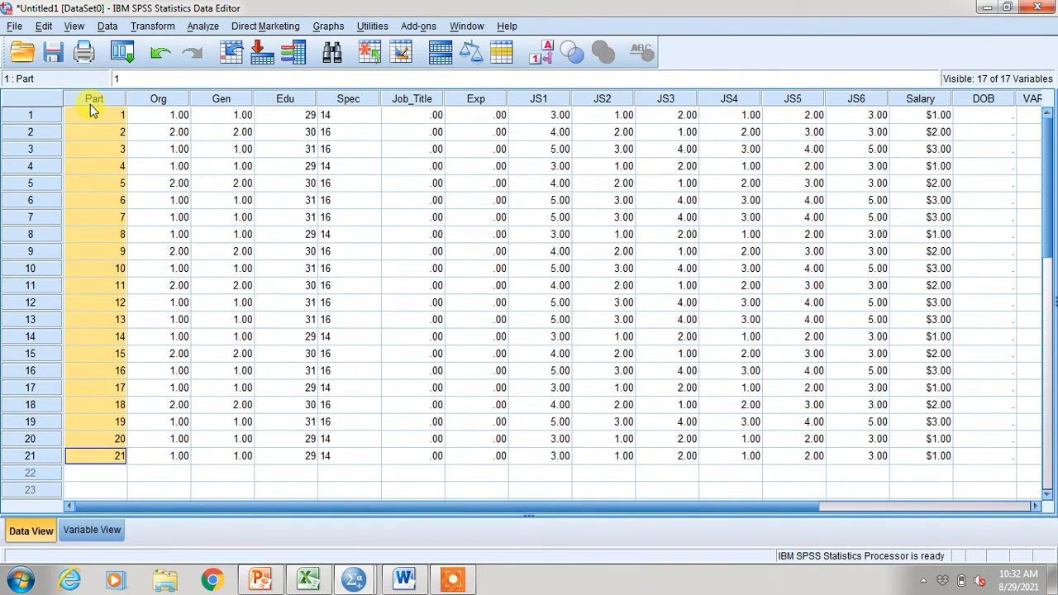
key(shift+Right)
key(shift+Right)
key(shift+Right)
key(shift+Right)
key(shift+Right)
key(shift+Right)
key(shift+Right)
key(shift+Right)
key(shift+Right)
key(shift+Right)
key(shift+Right)
key(shift+Right)
key(shift+Right)
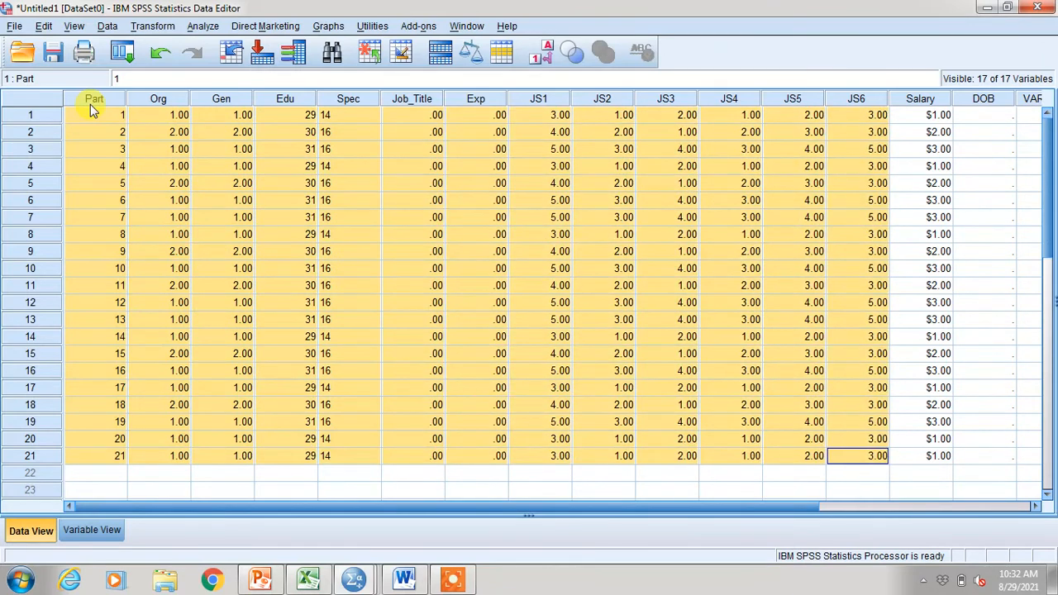
key(Delete)
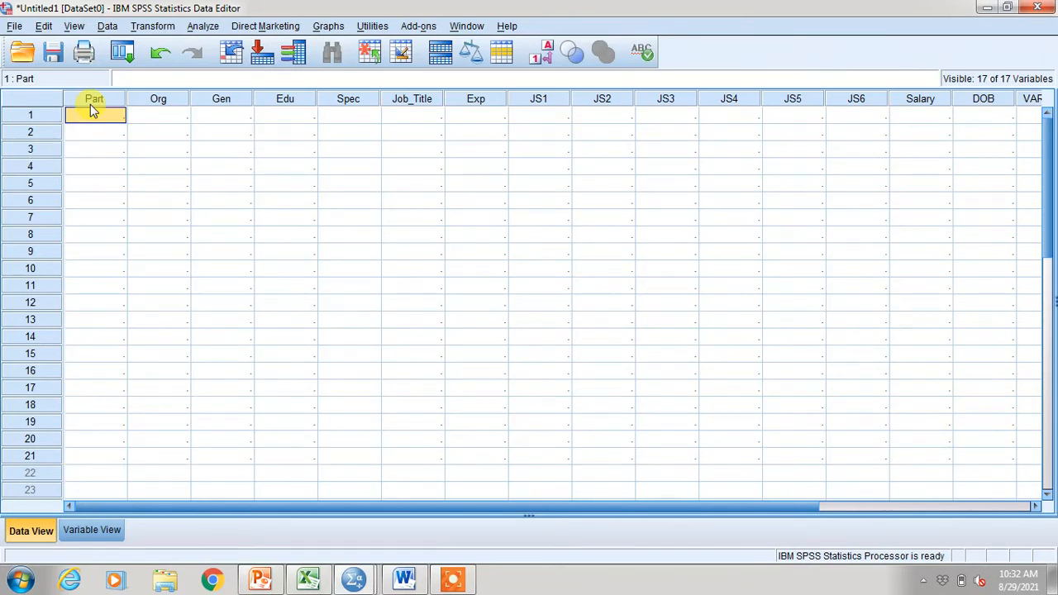
For the first case, enter 1 for Part, 2 for Org and 1 for Gen.
text(1)
key(Tab)
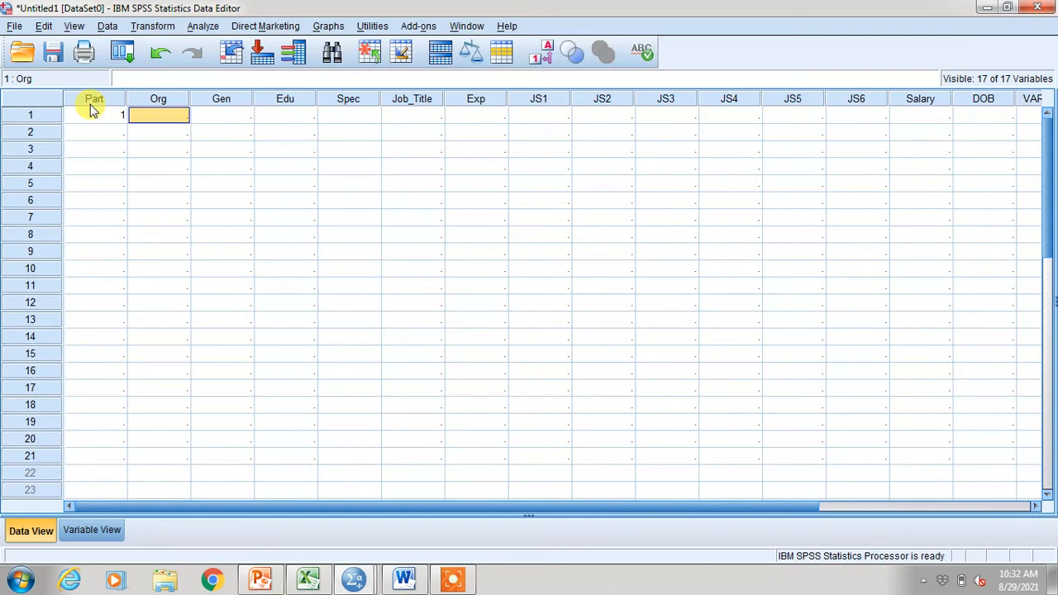
text(2)
key(Tab)
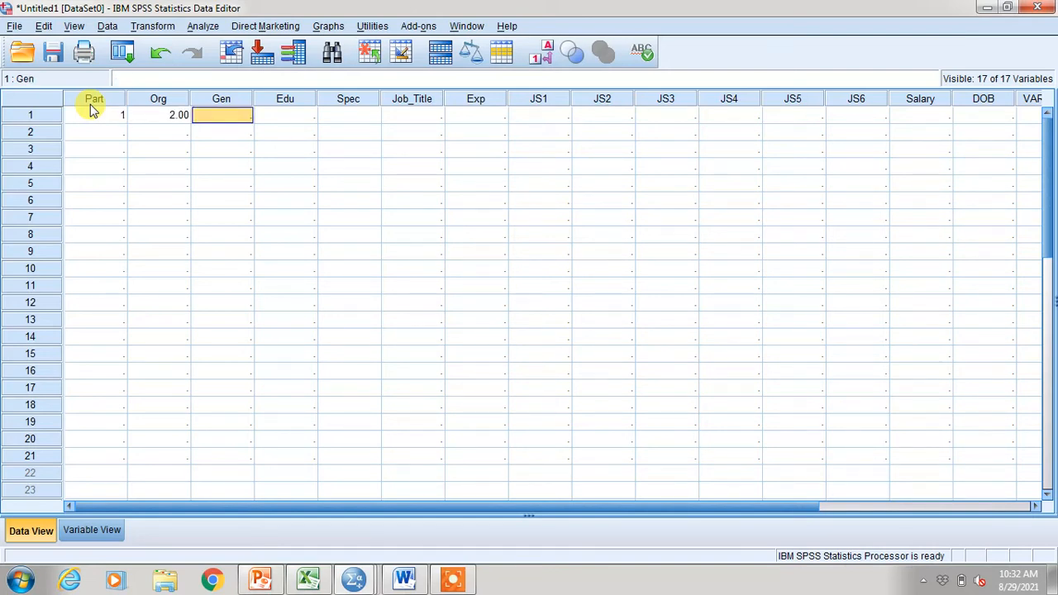
text(1)
key(Tab)
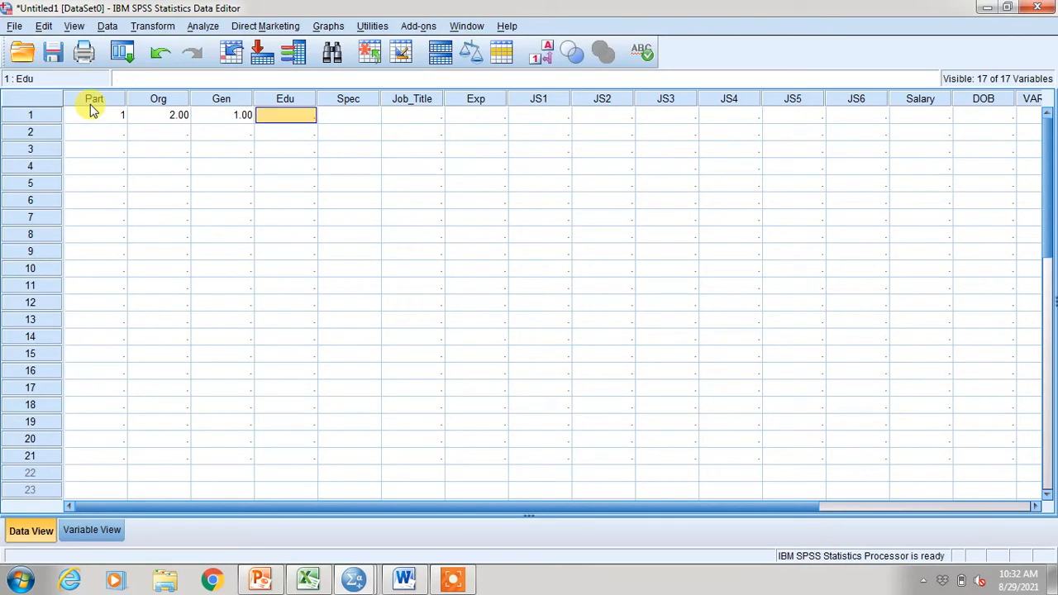
Leave Edu through Exp empty in the first case, and enter JS1 as 1, JS2 as 2, JS3 as 4 and JS4 as 5.
key(Tab)
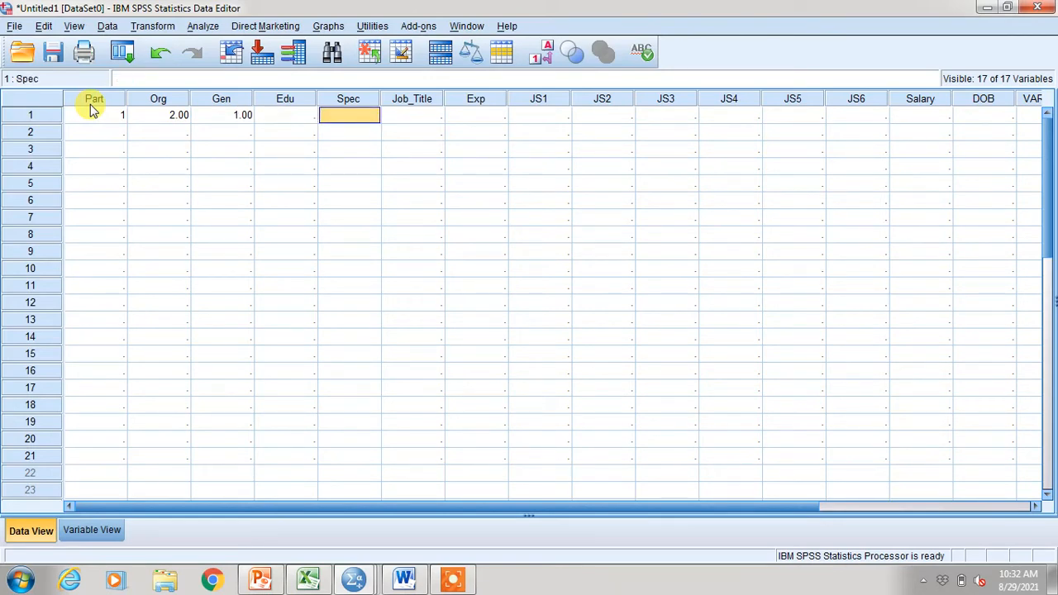
key(Tab)
key(Tab)
key(Tab)
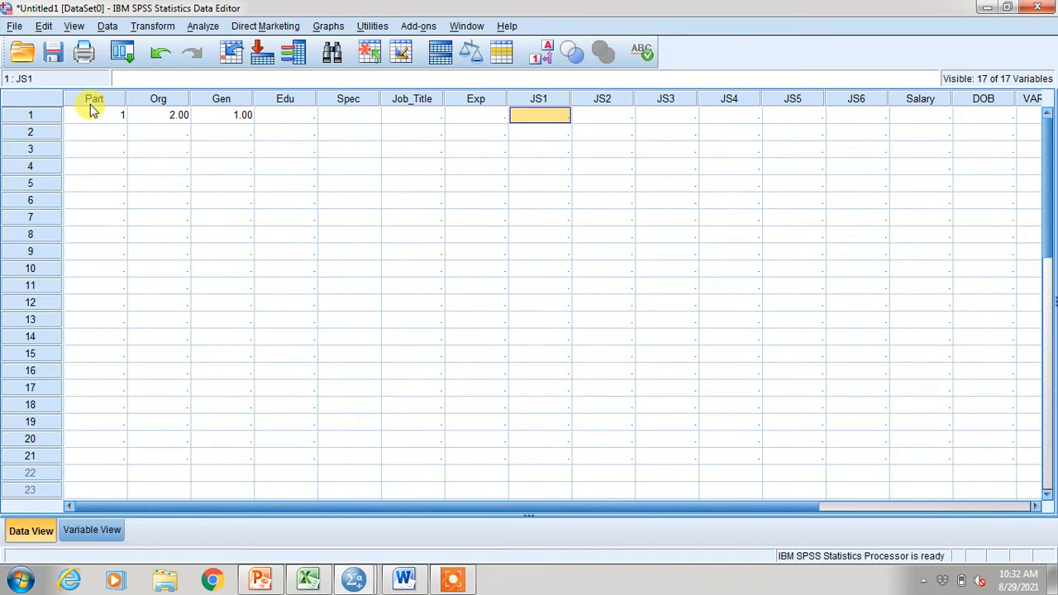
text(1)
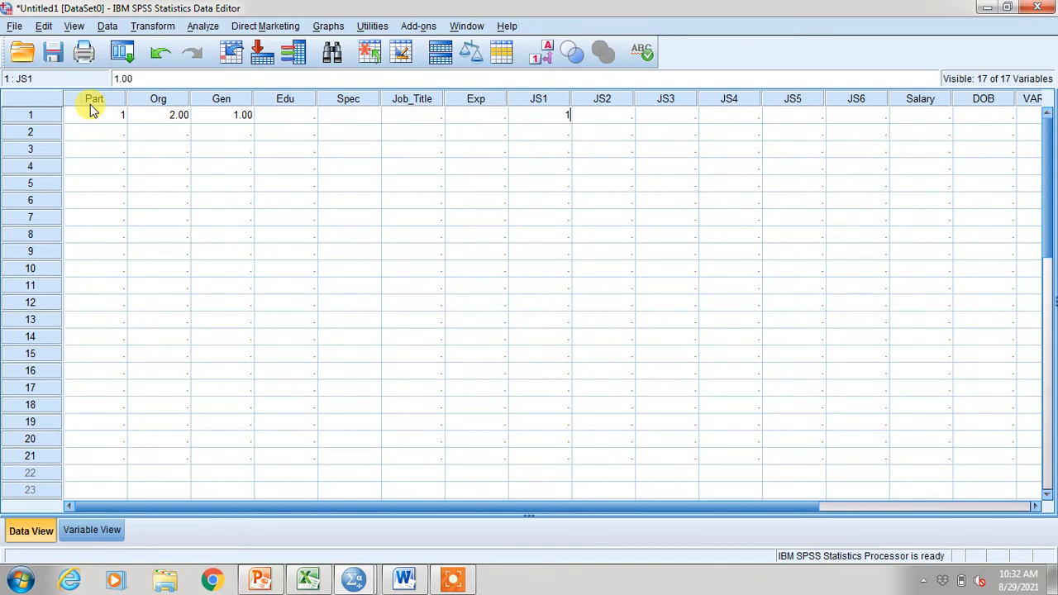
key(Tab)
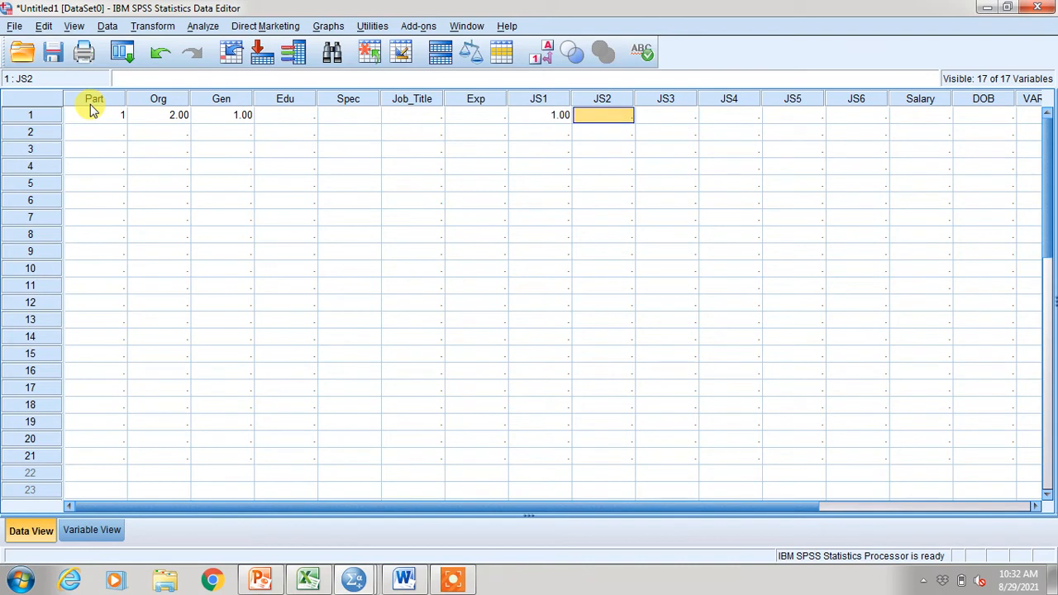
text(2)
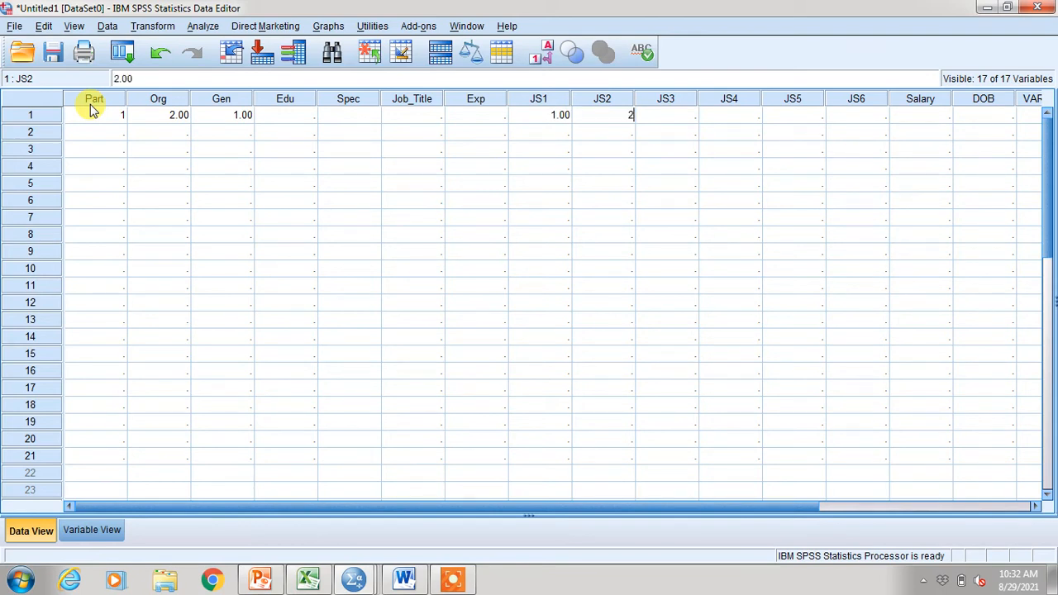
key(Tab)
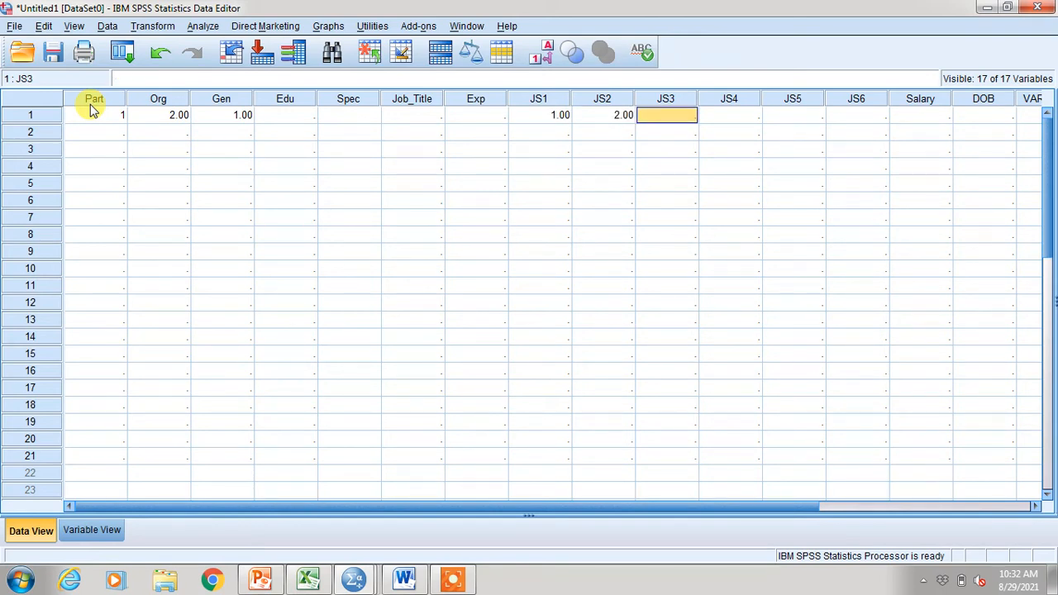
text(4)
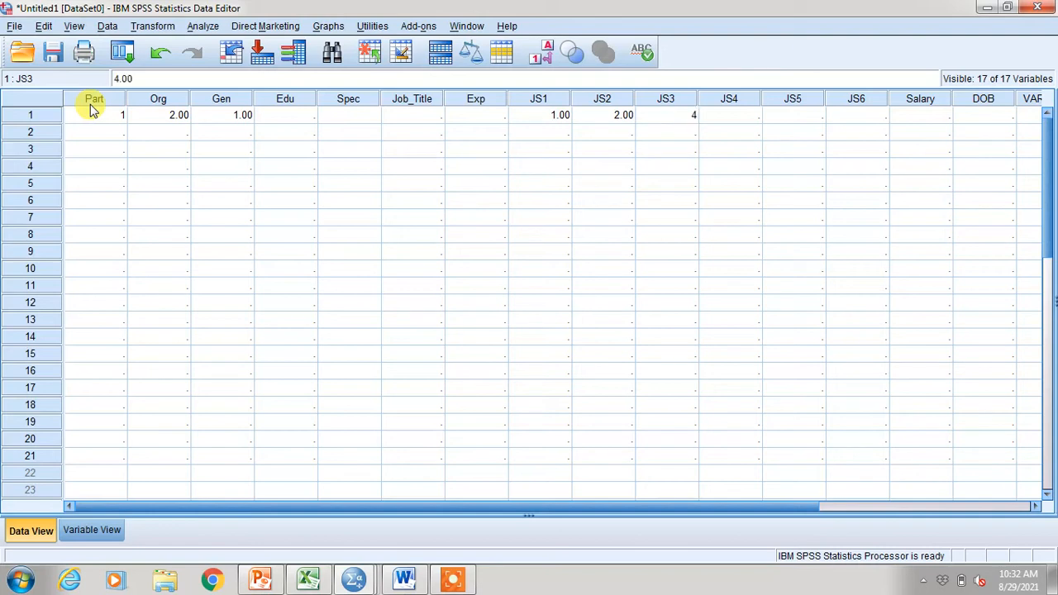
key(Tab)
text(5)
key(Tab)
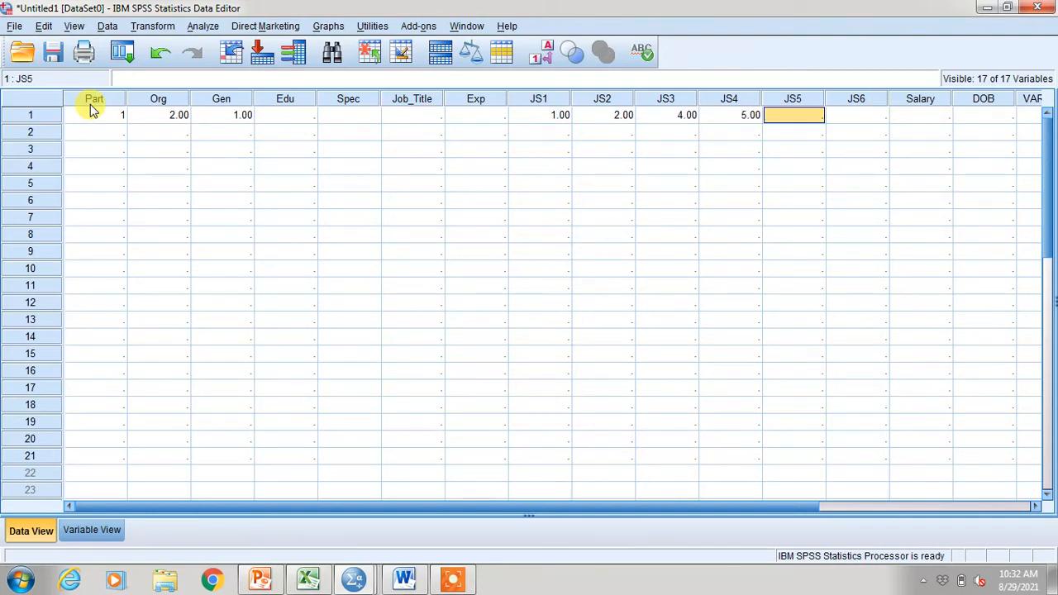
Toggle the data display between numeric codes and value labels, leaving the value labels displayed.
key(Left)
key(Left)
key(Left)
key(Left)
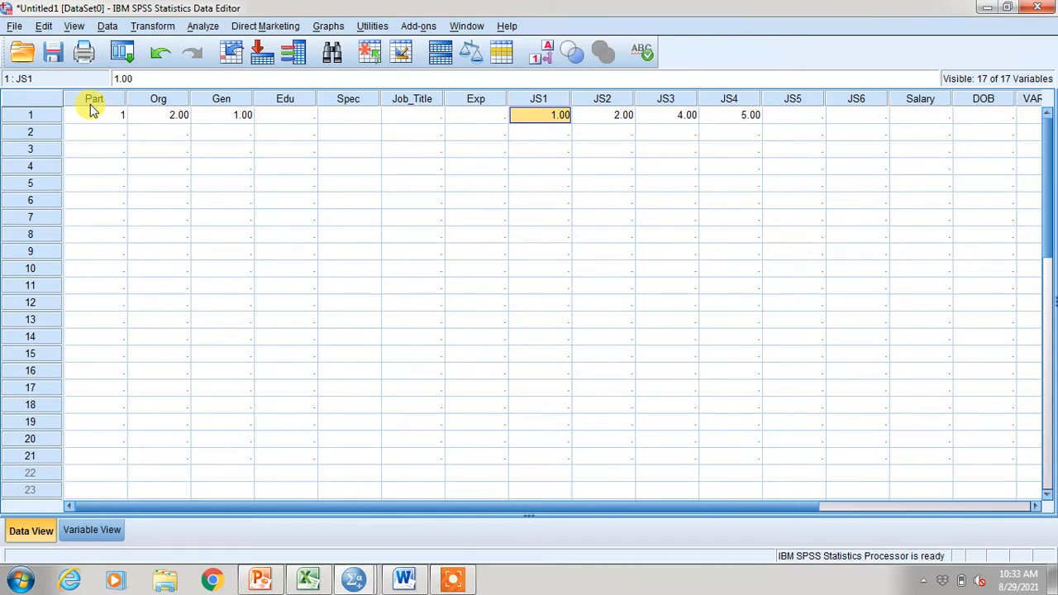
click(541, 54)
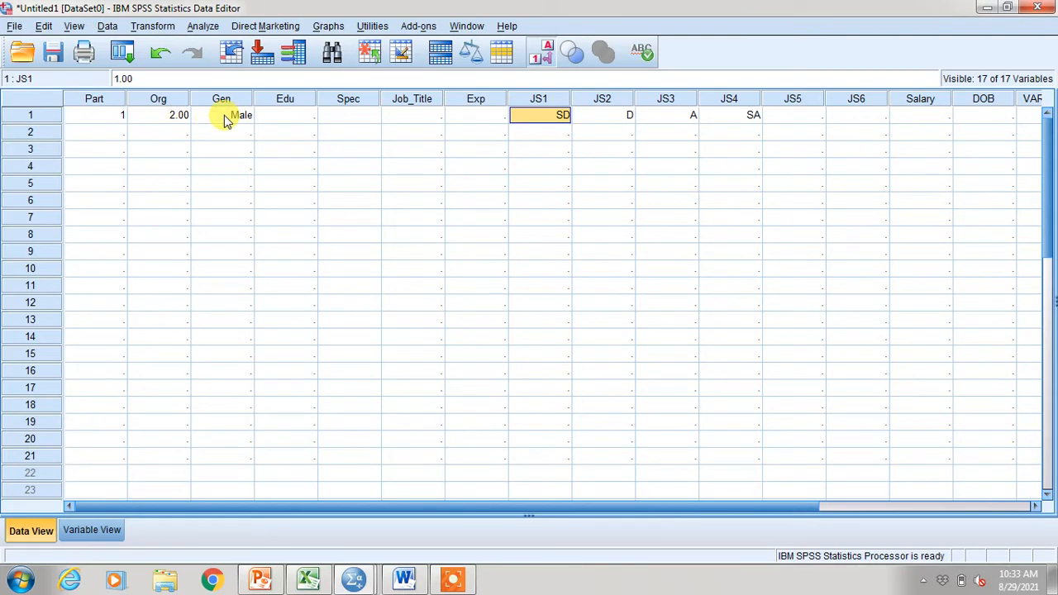
click(541, 52)
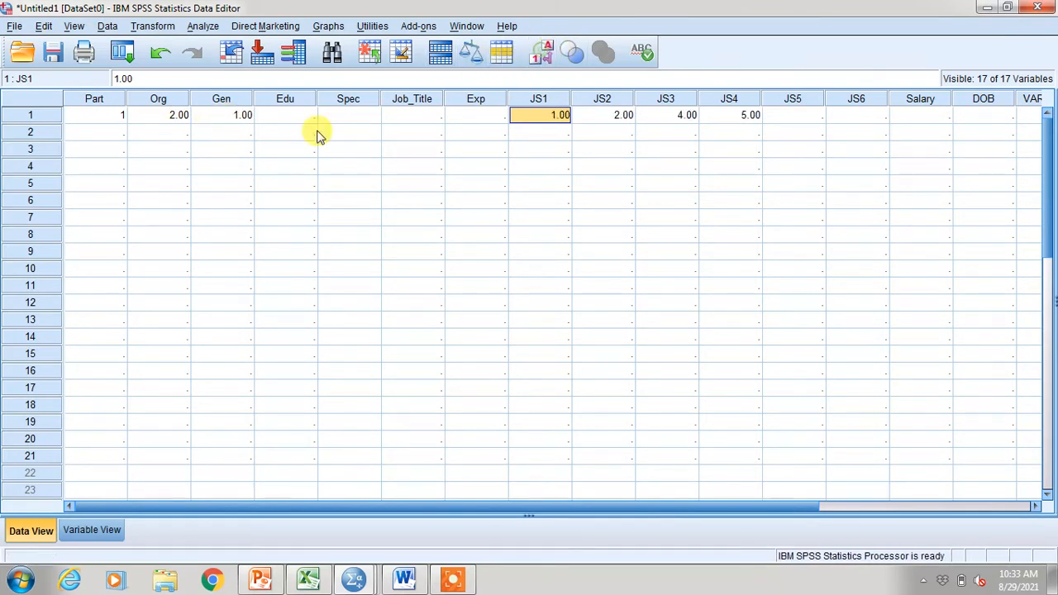
click(541, 52)
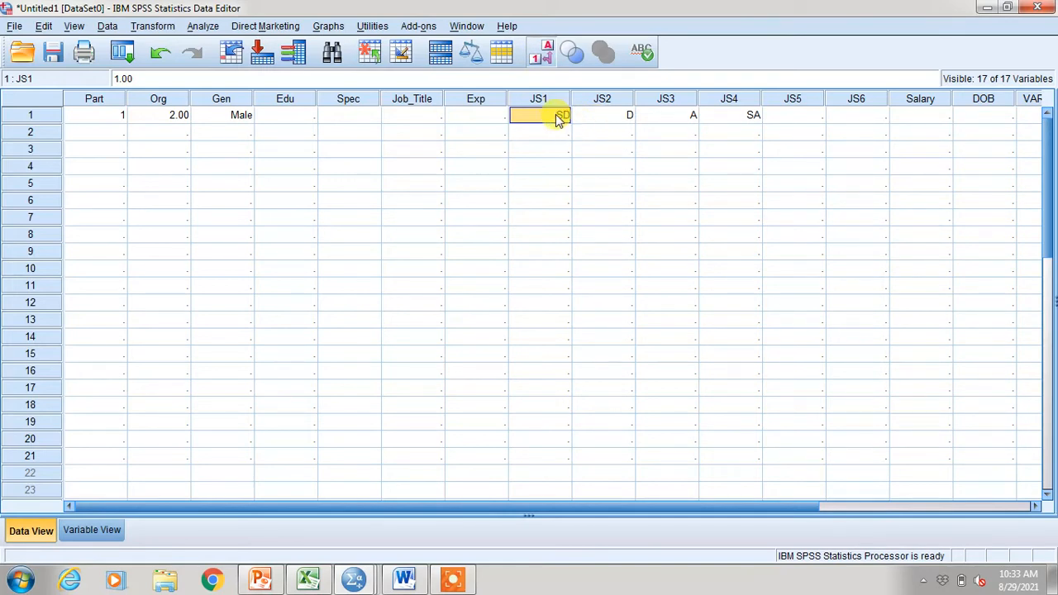
In the variable definitions, open the value labels of Org and add the label Govt for value 1.
click(162, 116)
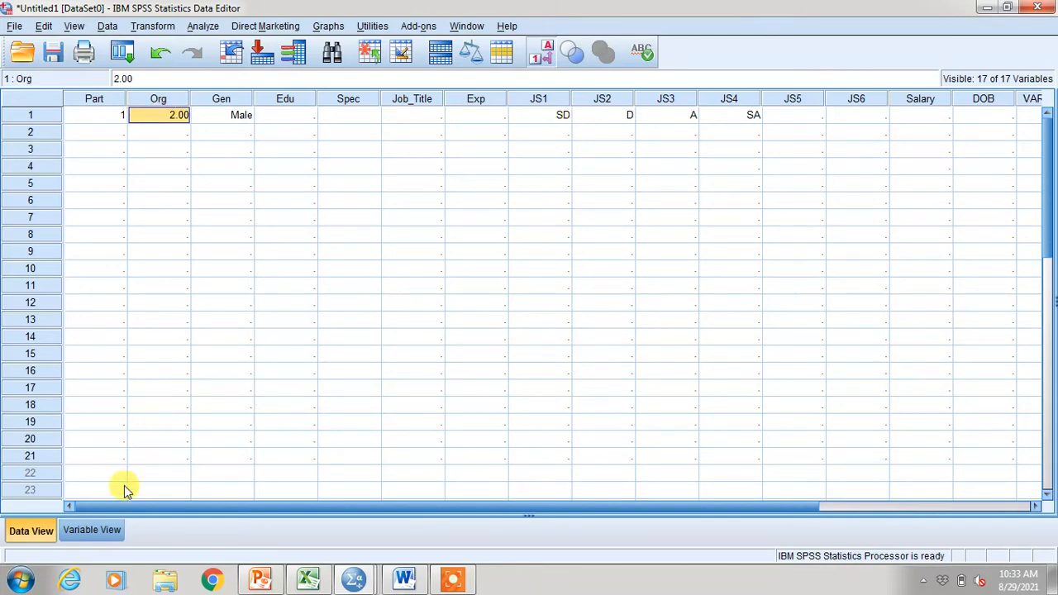
click(98, 531)
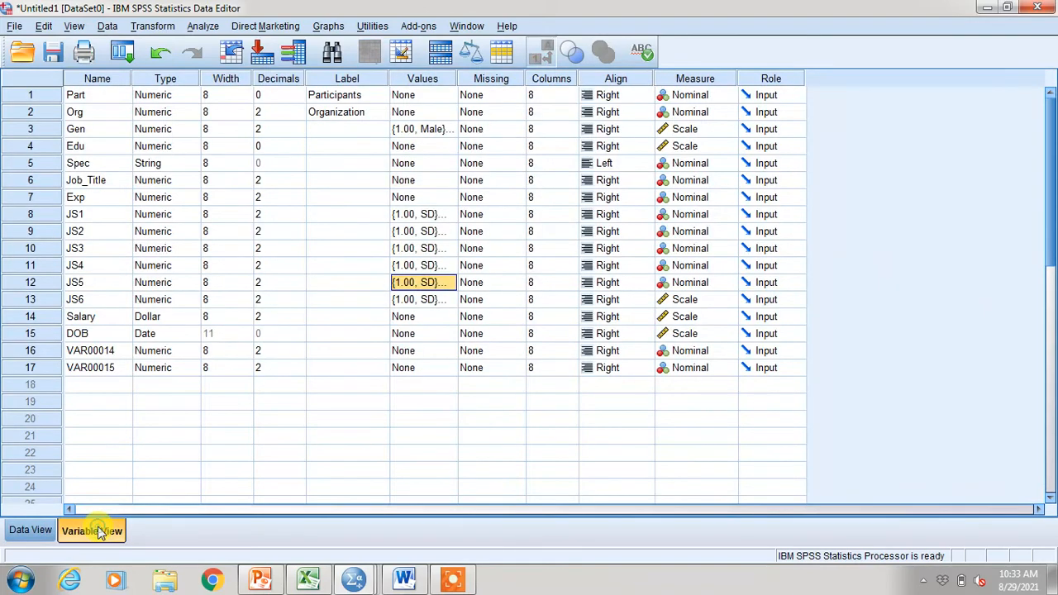
click(416, 112)
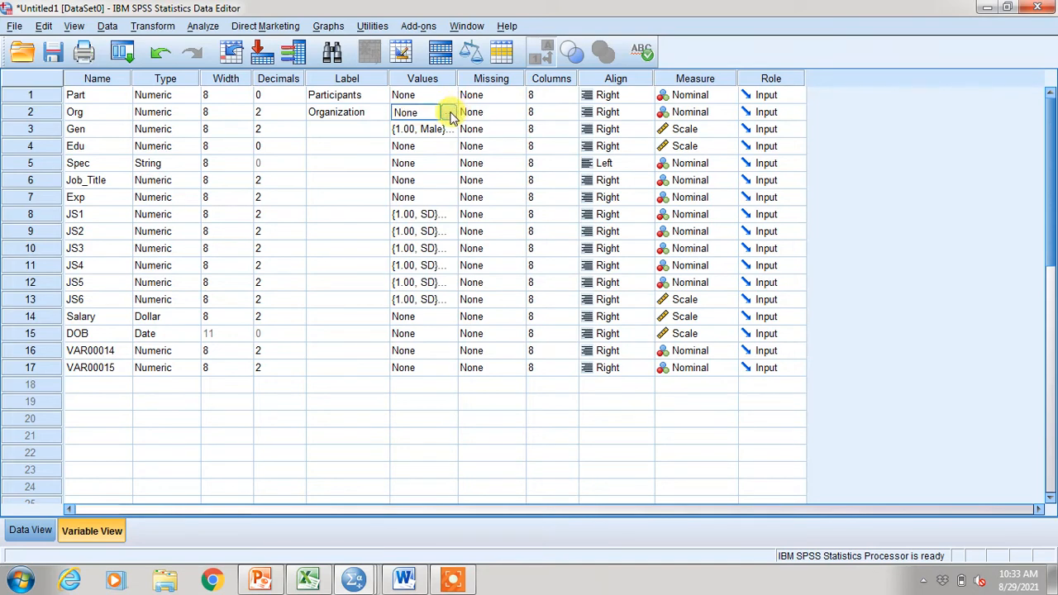
click(447, 111)
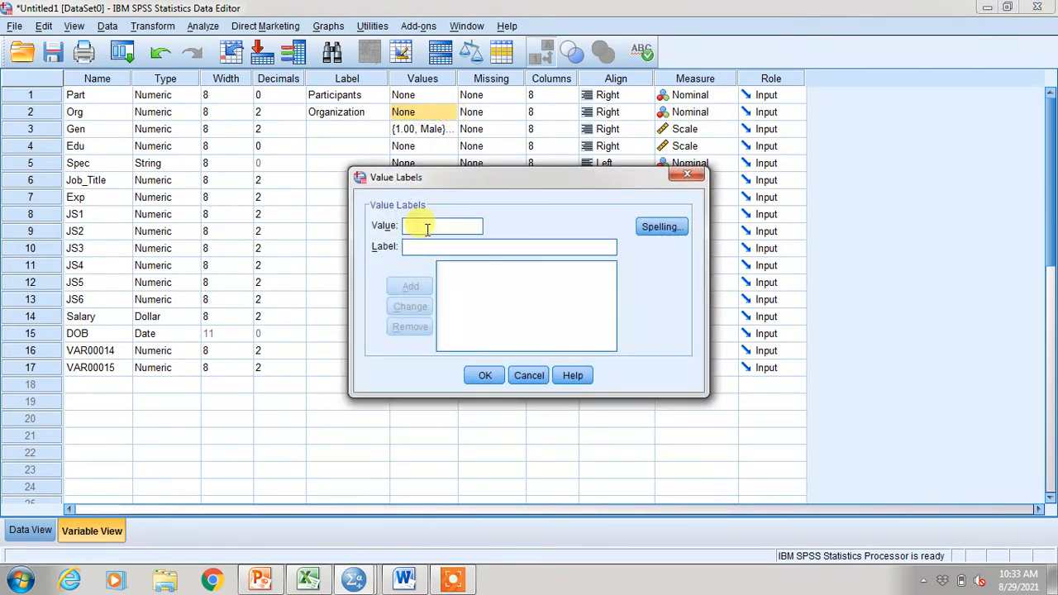
click(427, 229)
text(1)
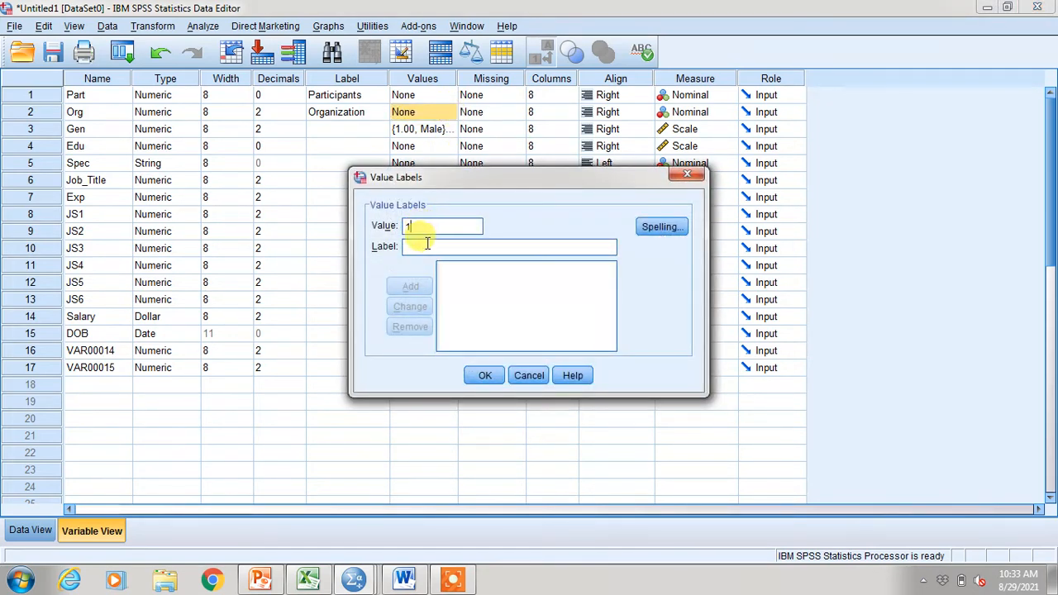
click(427, 245)
text(G)
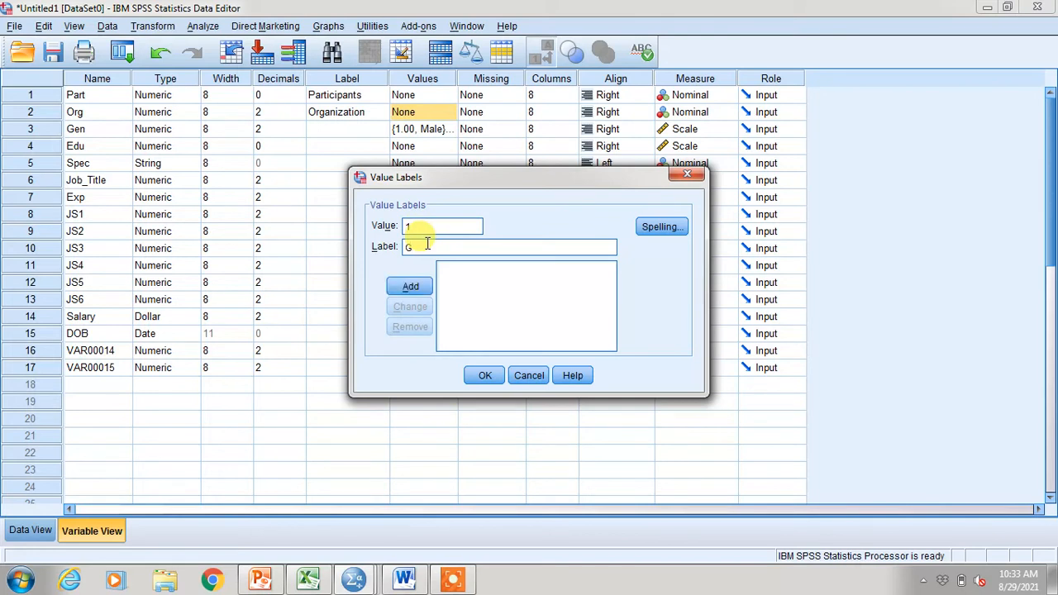
text(ovt)
click(411, 286)
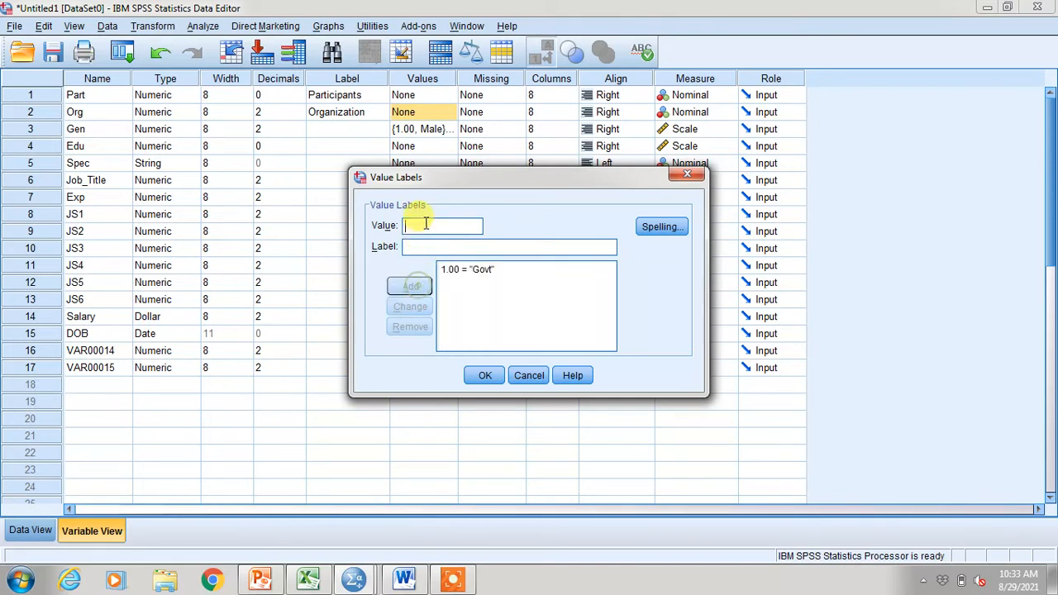
Add the label Pvt for value 2 to Org and apply the value labels.
text(2)
click(416, 246)
text(Pv)
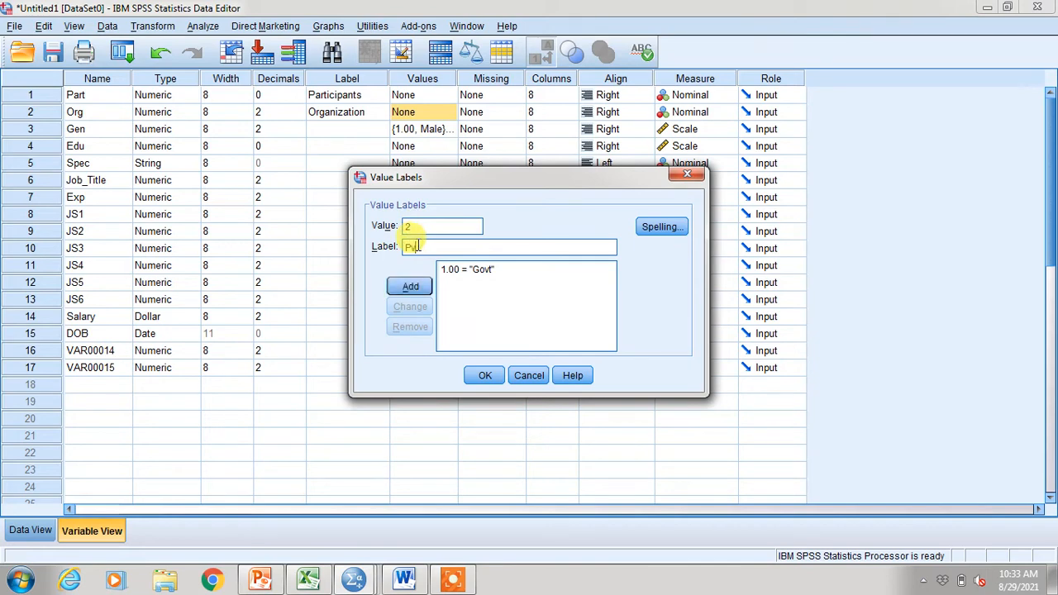
text(t)
click(410, 285)
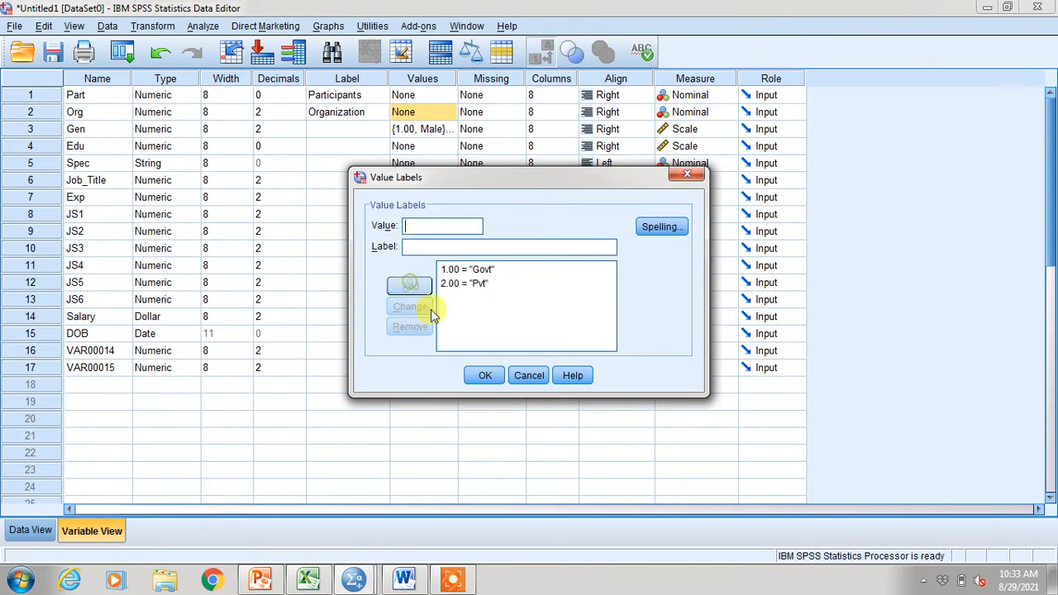
click(486, 375)
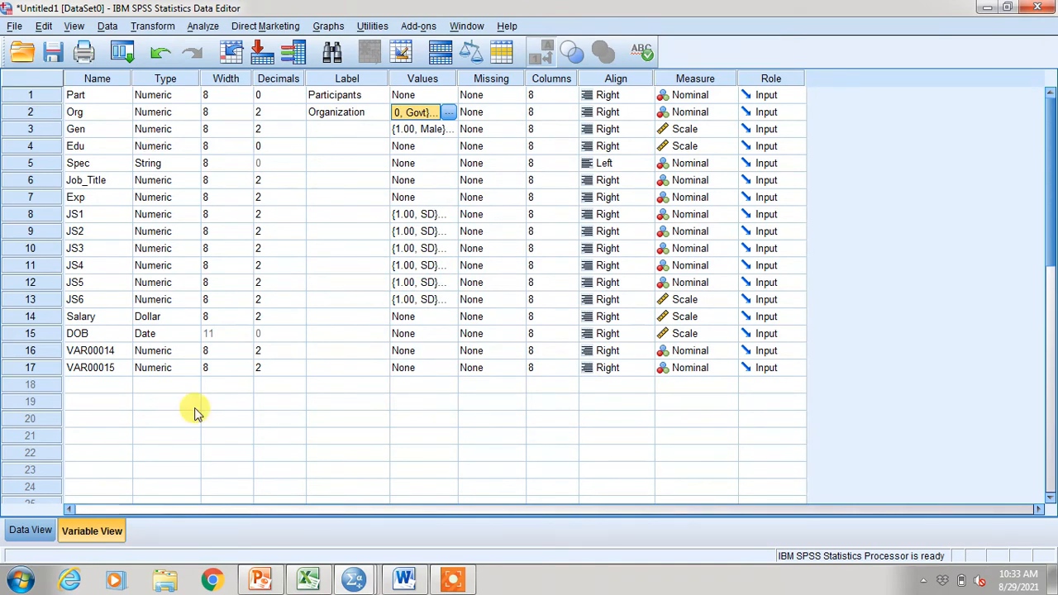
Return to the case data and enter Part 2, Org 1 (Govt) and Gen 2 (Female) for the second case.
click(31, 529)
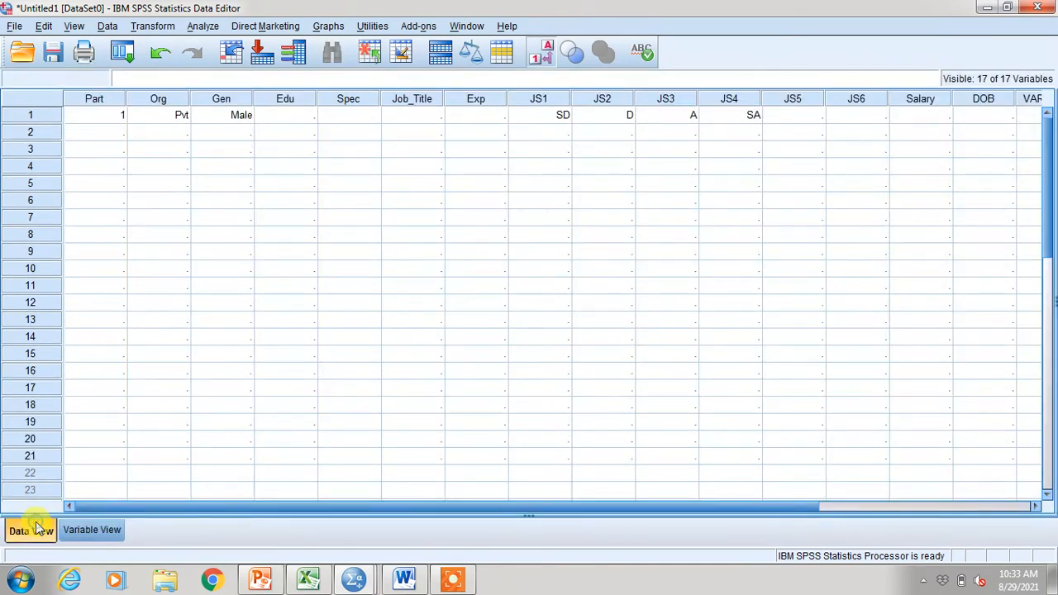
click(165, 123)
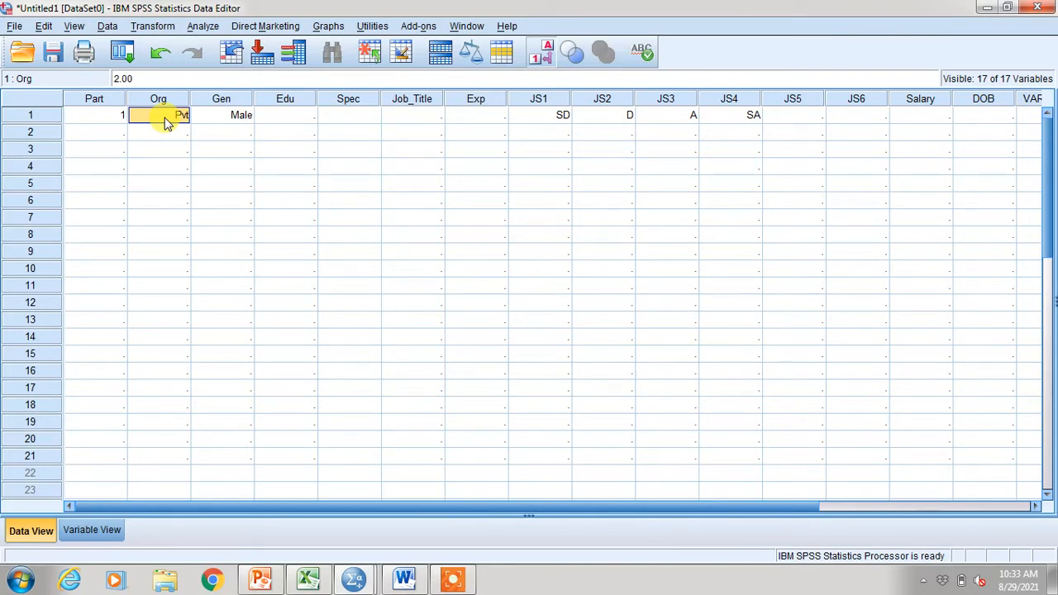
key(Down)
key(Left)
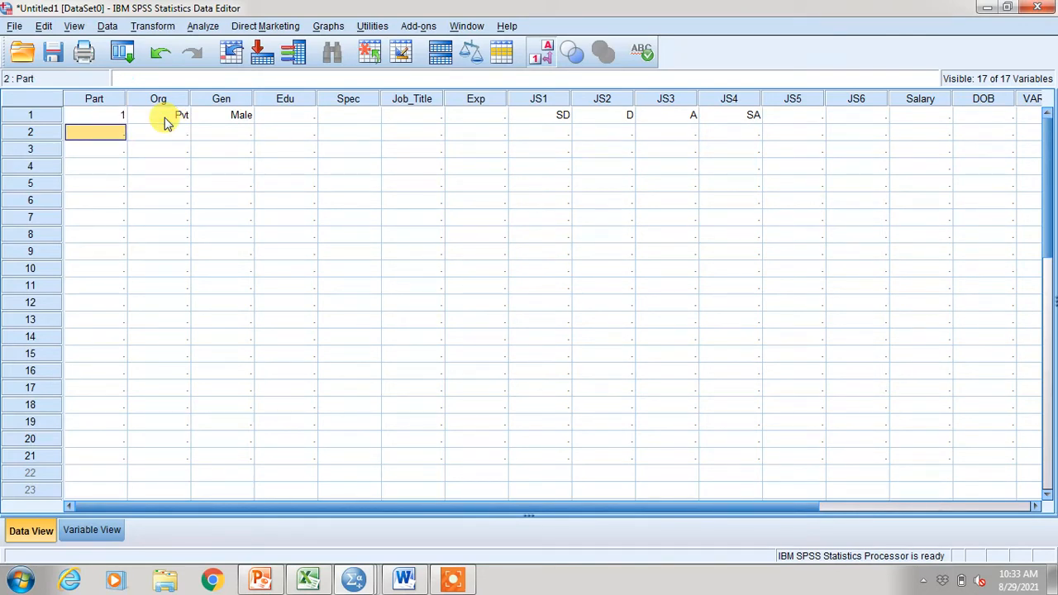
text(2)
key(Tab)
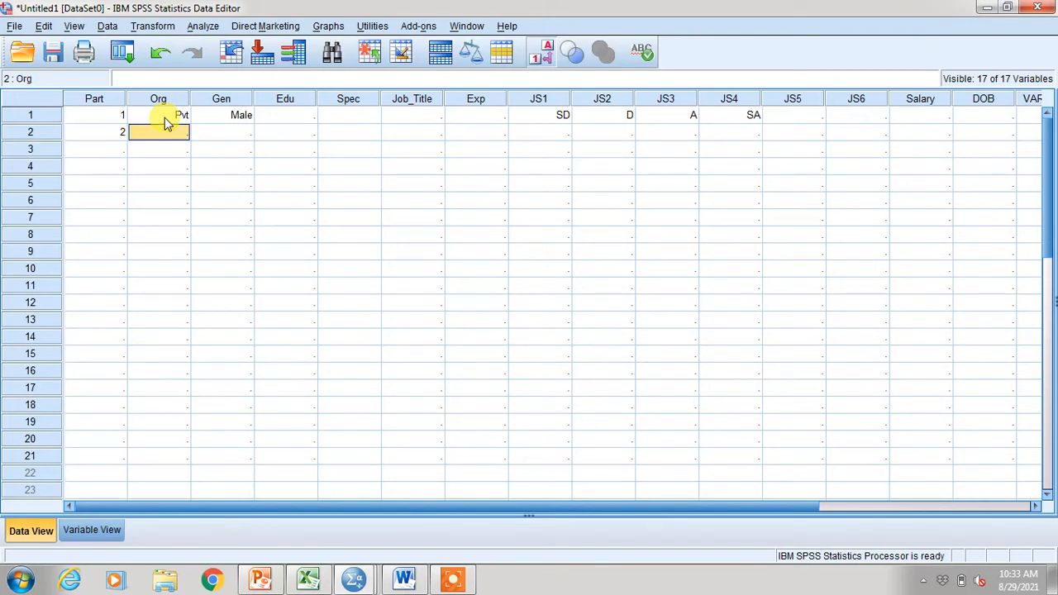
text(2)
key(Tab)
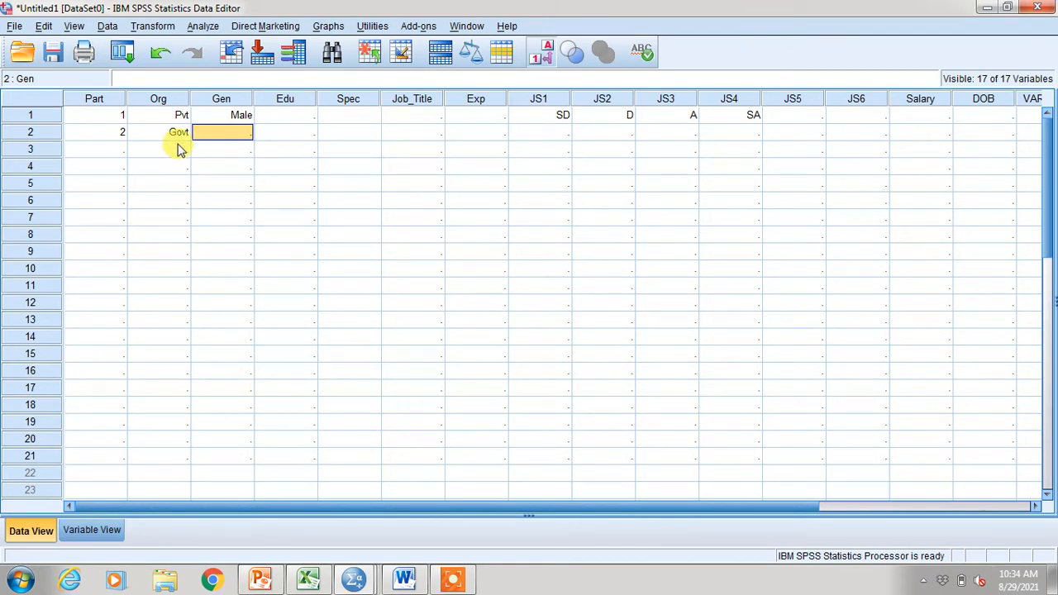
text(2)
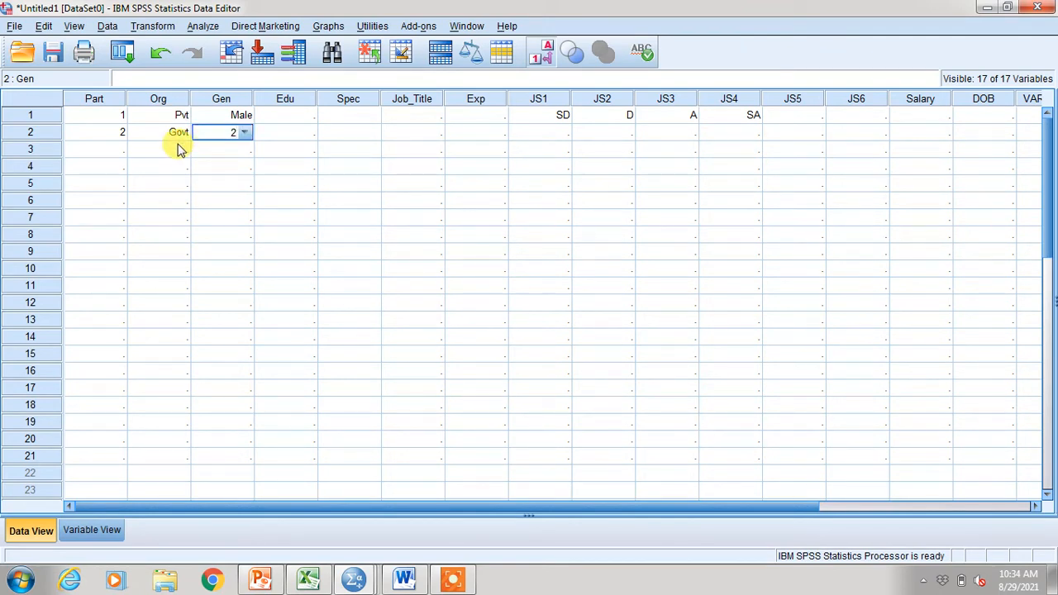
key(Tab)
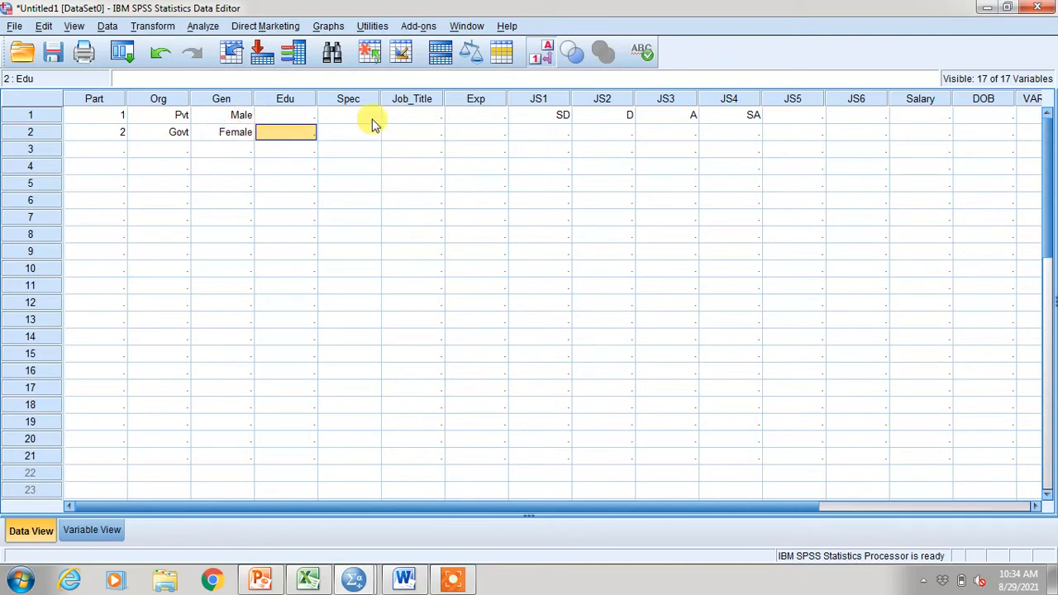
Leave Edu through Exp empty in the second case and set JS1 to A from its value labels.
key(Tab)
key(Tab)
key(Tab)
key(Tab)
key(Tab)
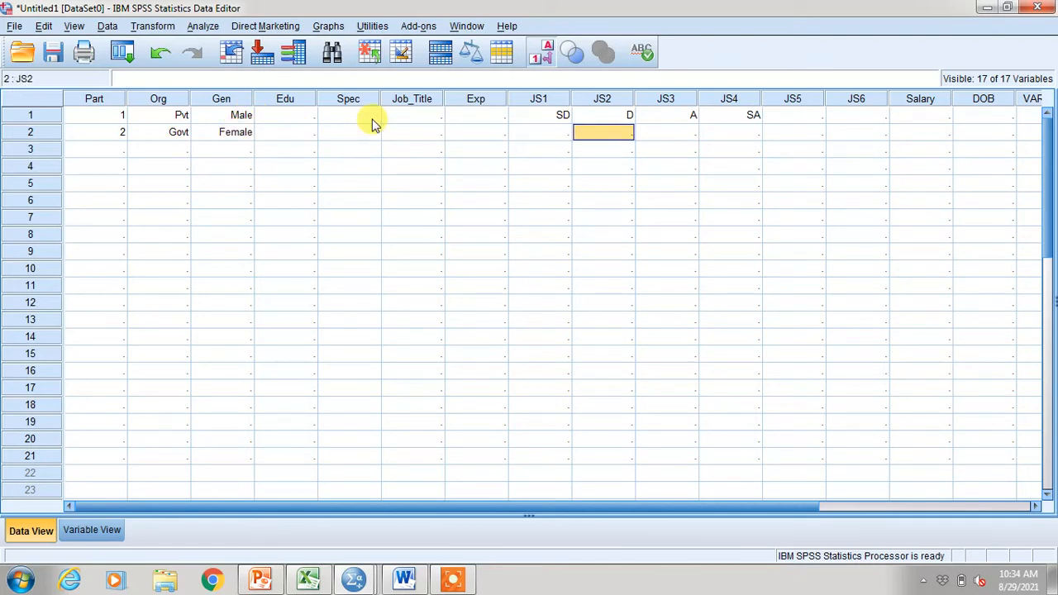
key(Tab)
key(Left)
key(Left)
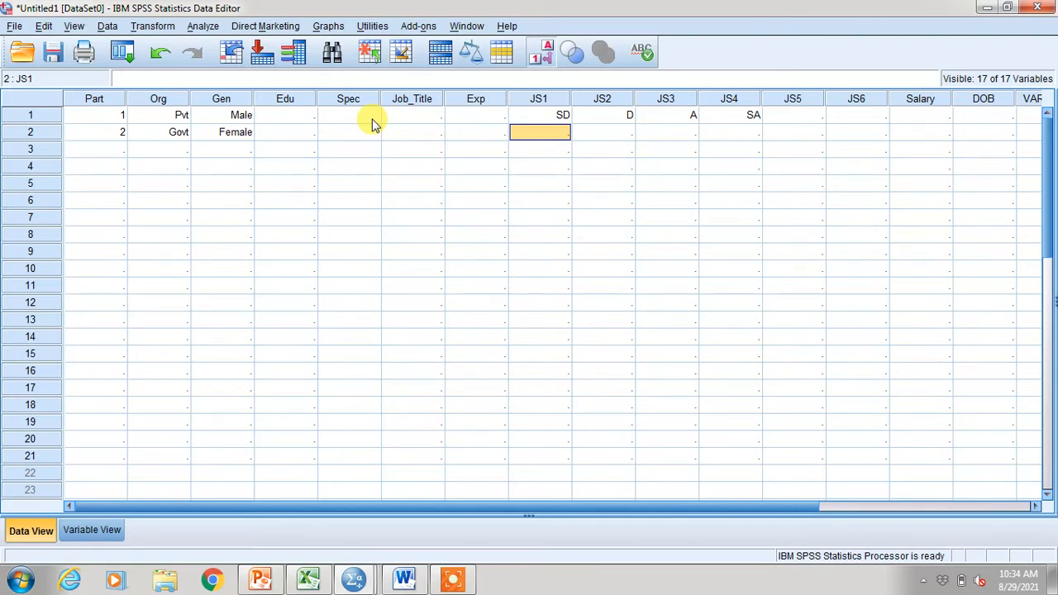
text(40)
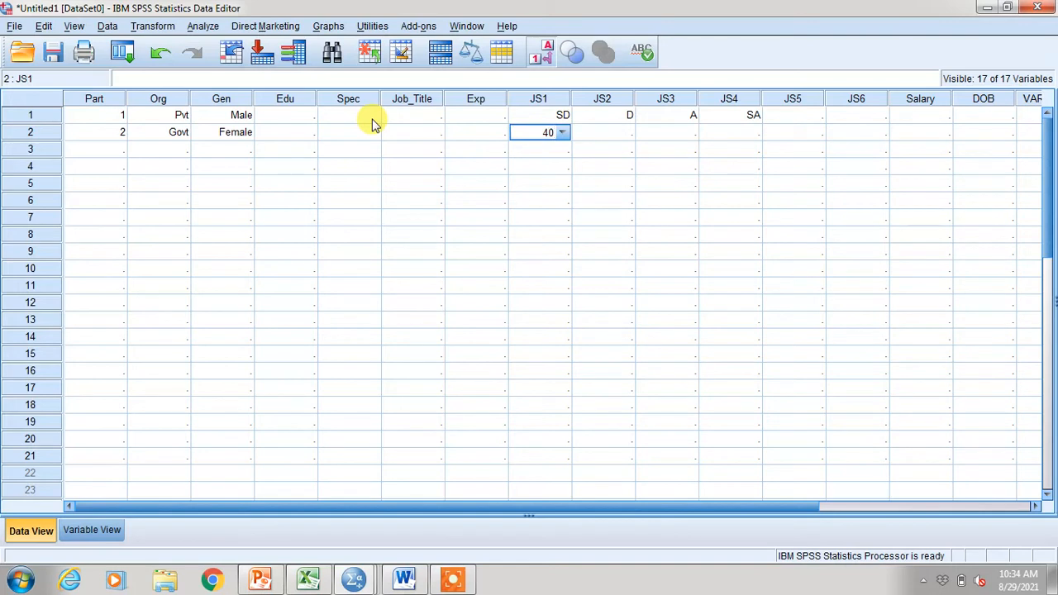
click(561, 133)
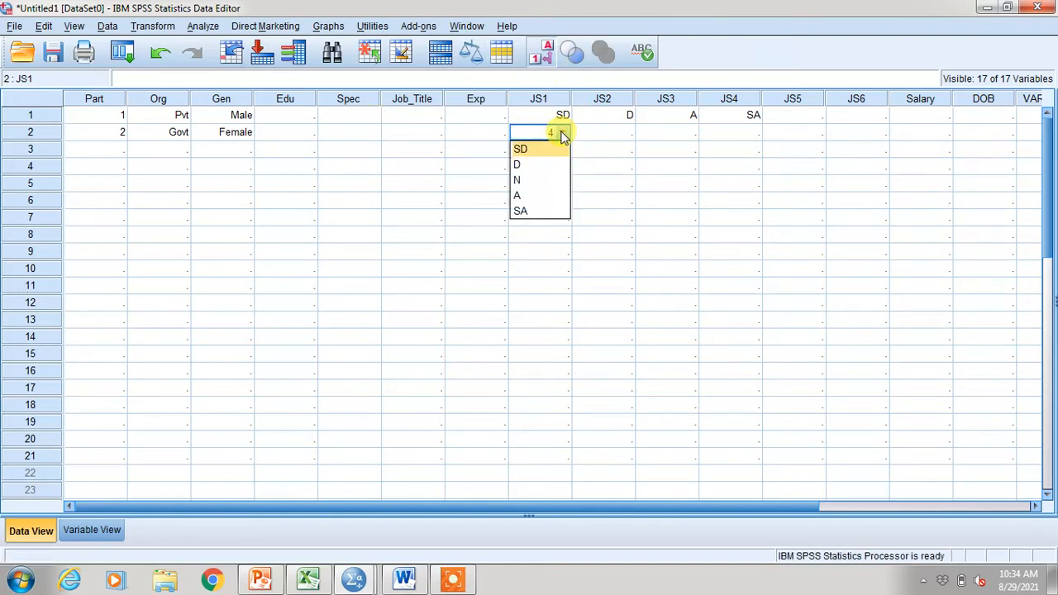
click(548, 197)
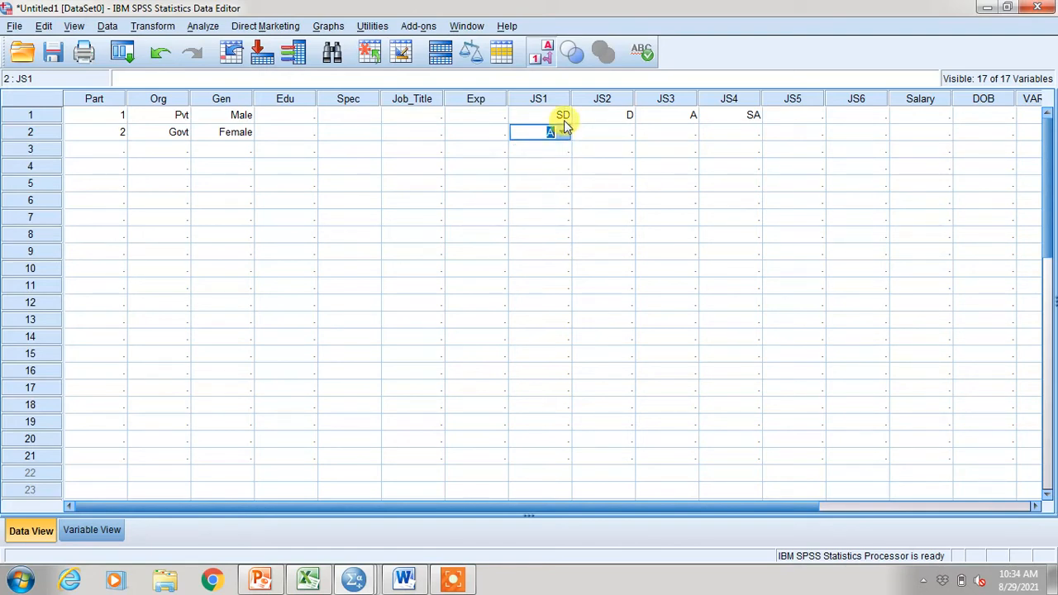
click(592, 135)
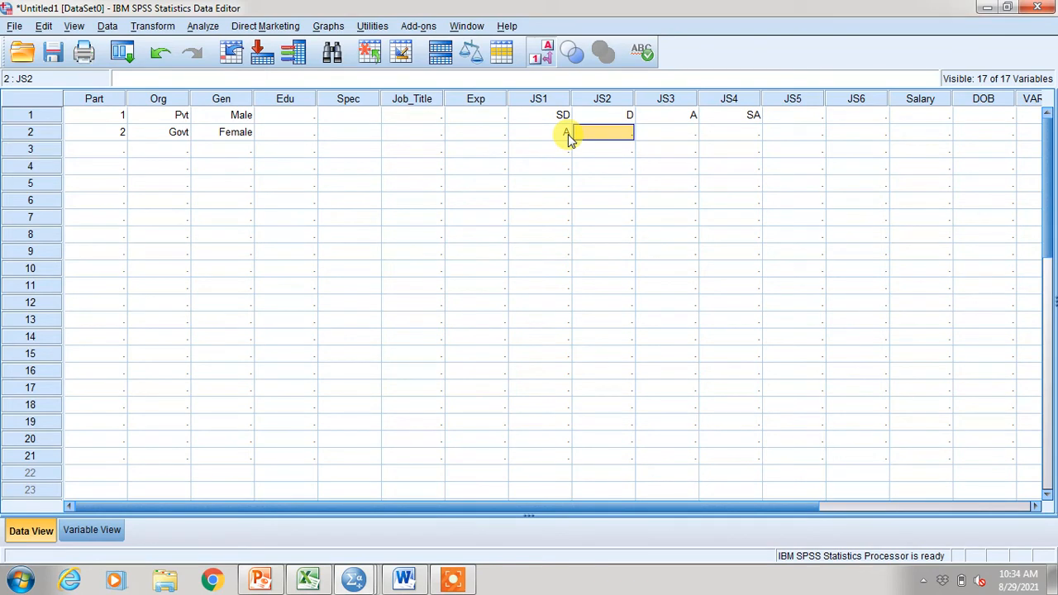
click(568, 134)
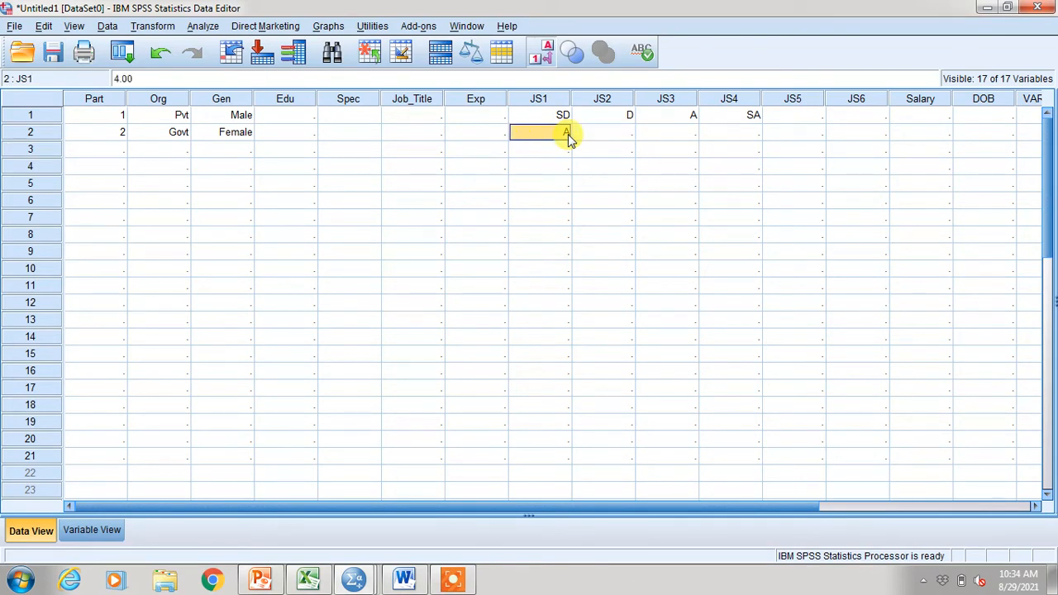
Switch the data display from value labels to numeric codes and review the second case's entries from Org to JS1.
click(546, 62)
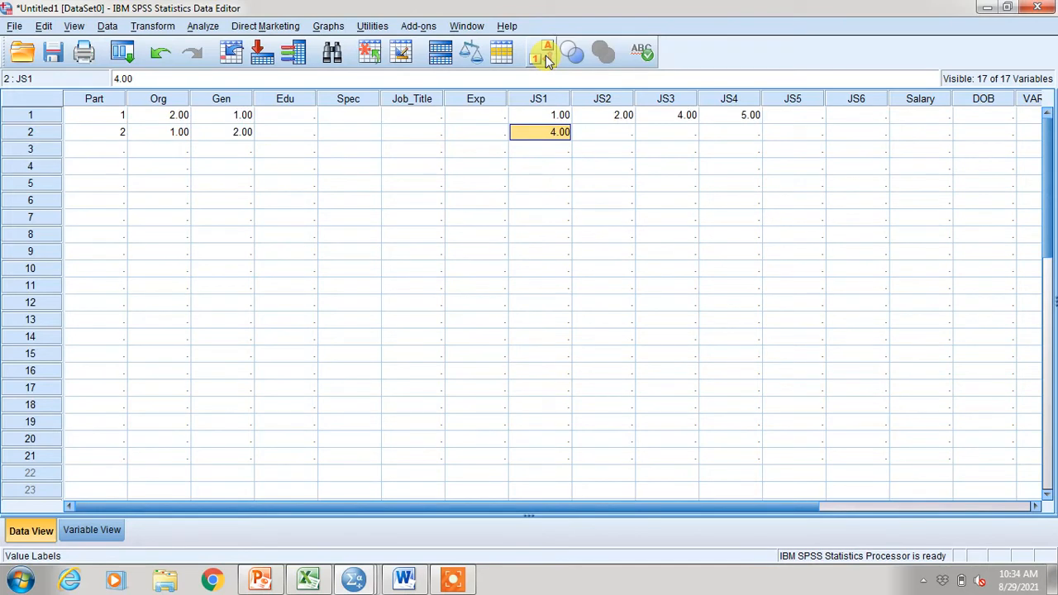
key(Left)
key(Left)
key(Left)
key(Left)
key(Left)
key(Left)
key(Right)
key(Right)
key(Right)
key(Right)
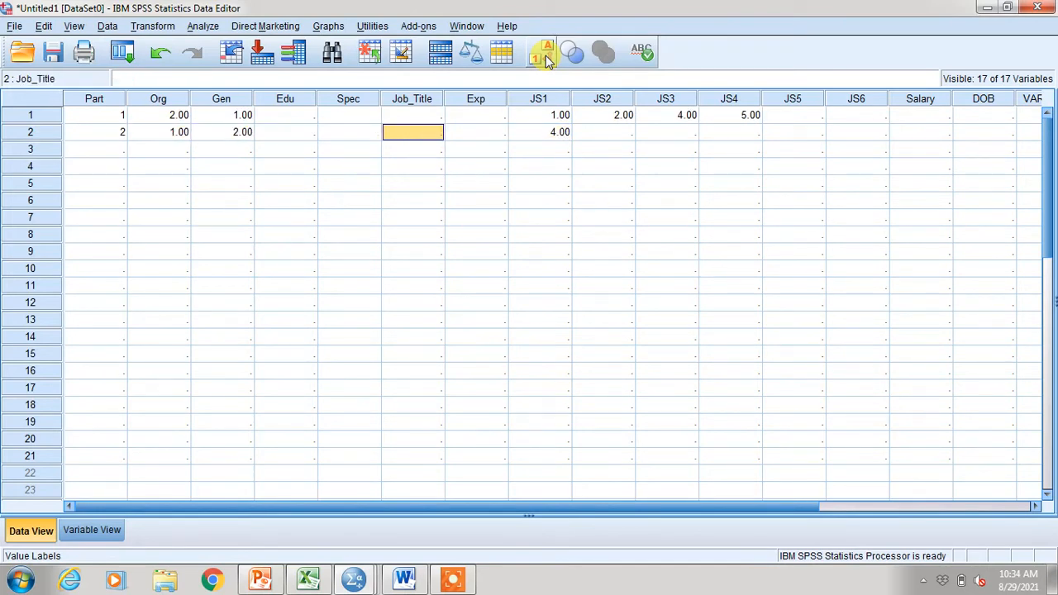
key(Right)
key(Right)
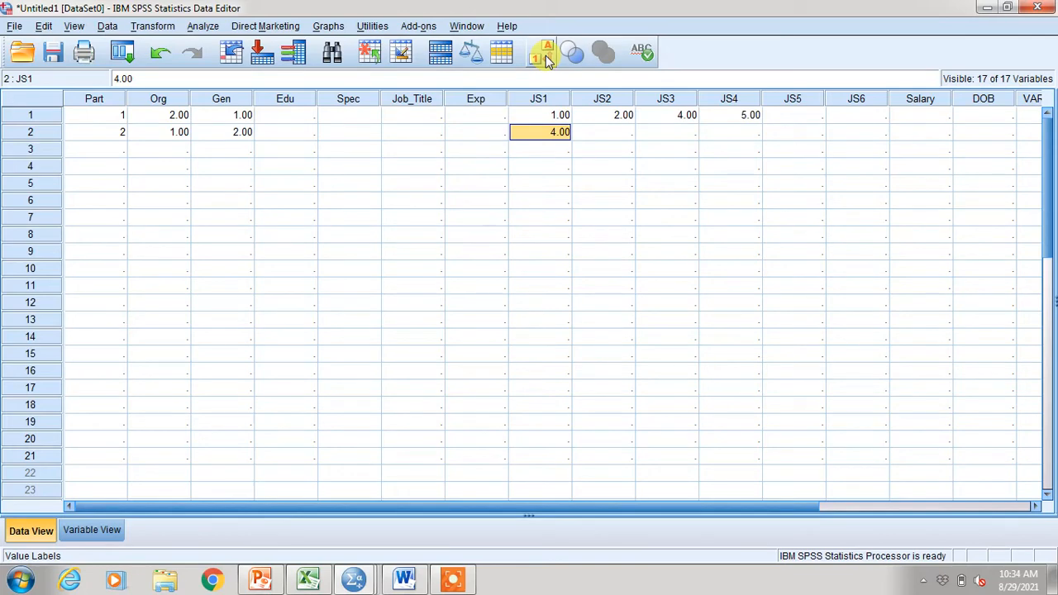
Return to the variable definitions, check the values setting of Edu and view the measurement levels available for Part.
click(98, 530)
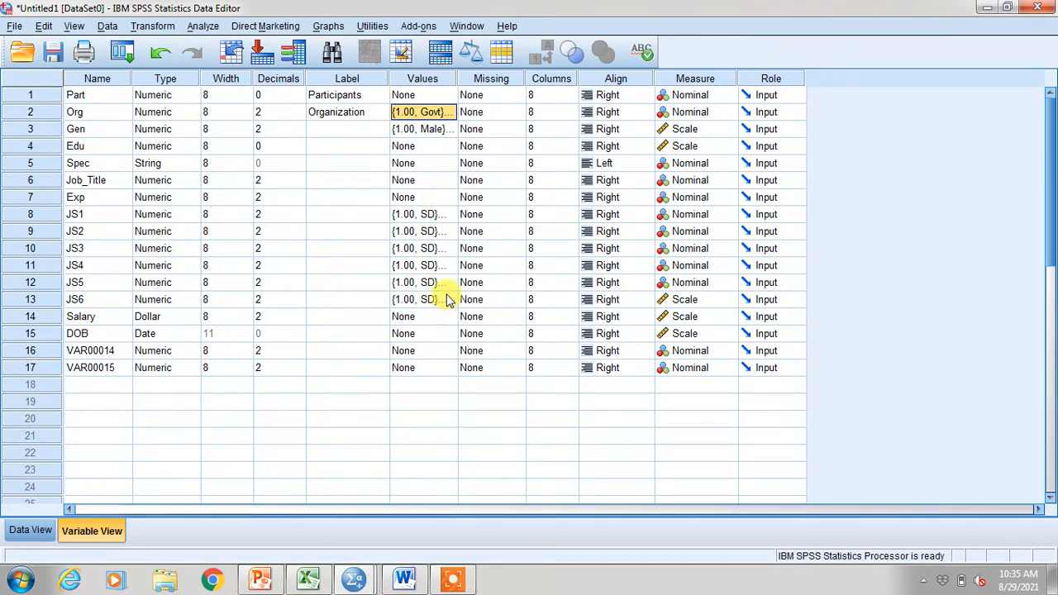
click(429, 153)
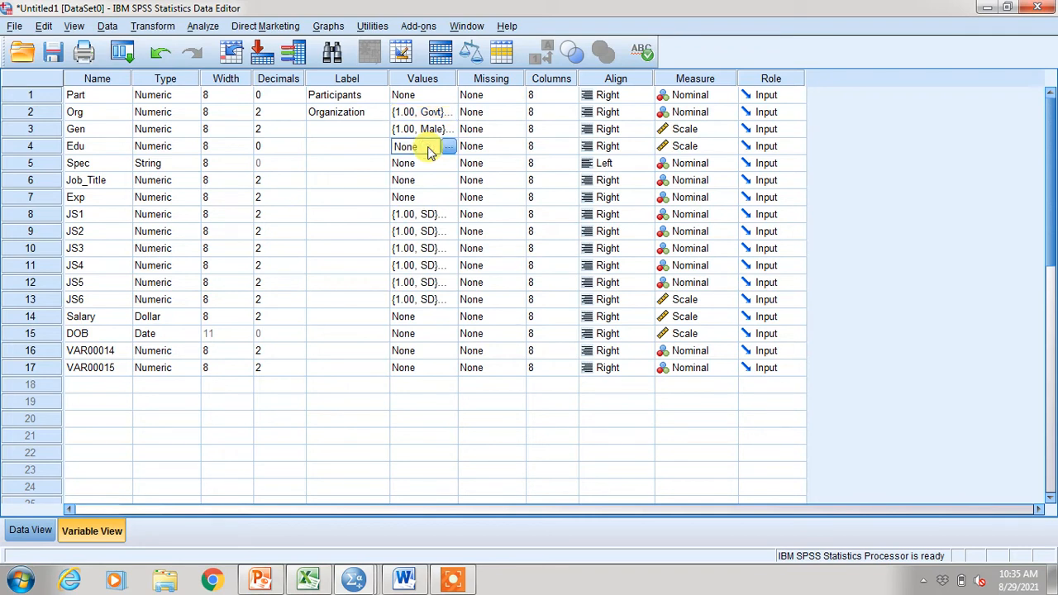
right_click(429, 153)
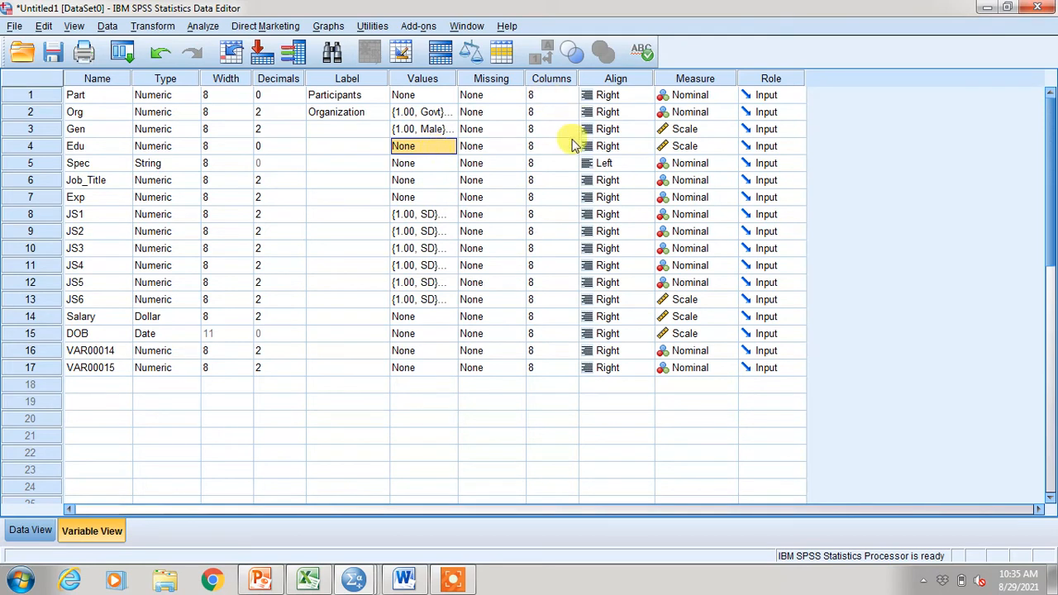
click(722, 96)
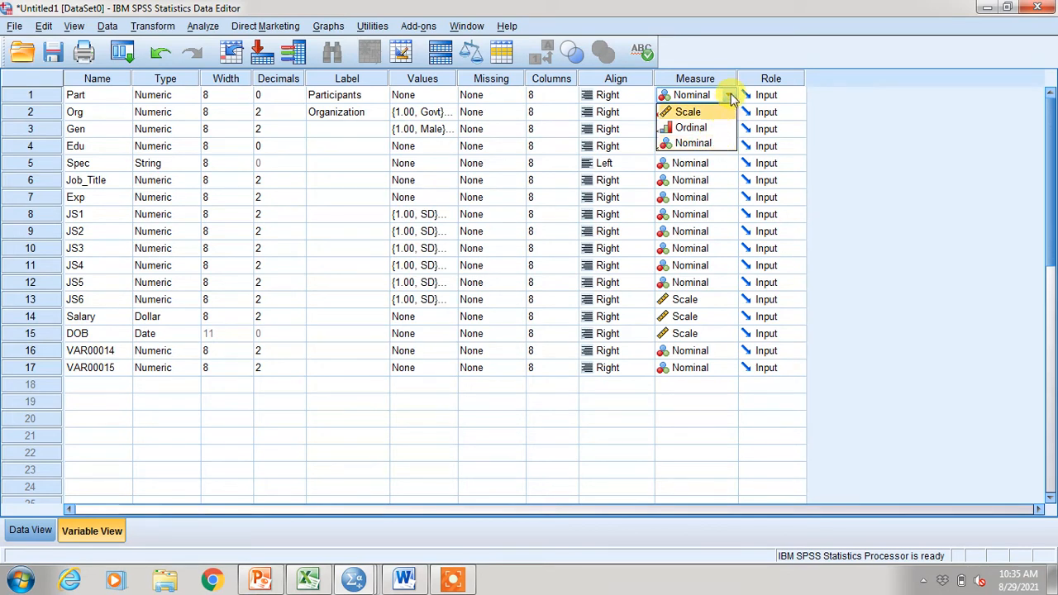
click(731, 96)
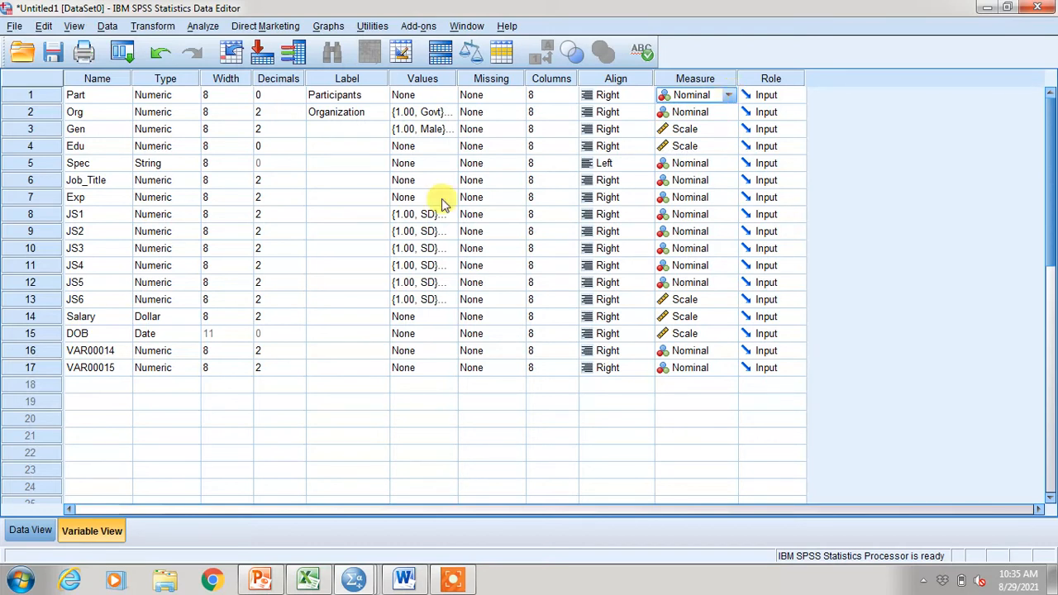
Go to the Salary variable's measurement level and choose Scale for it.
click(73, 321)
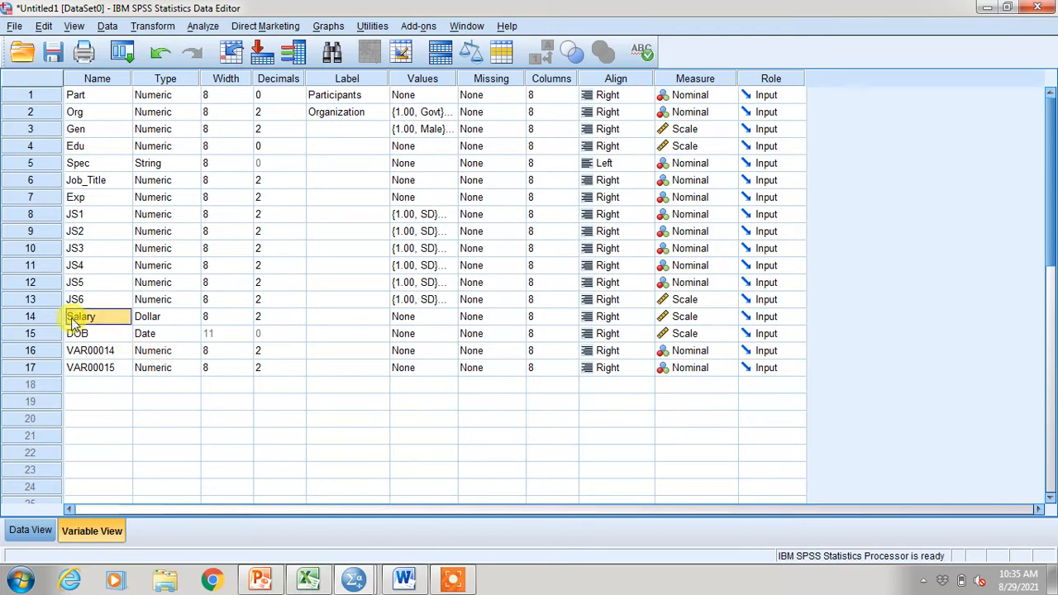
key(Tab)
key(Tab)
key(Tab)
key(Tab)
key(Tab)
key(Tab)
key(Tab)
key(Tab)
key(Tab)
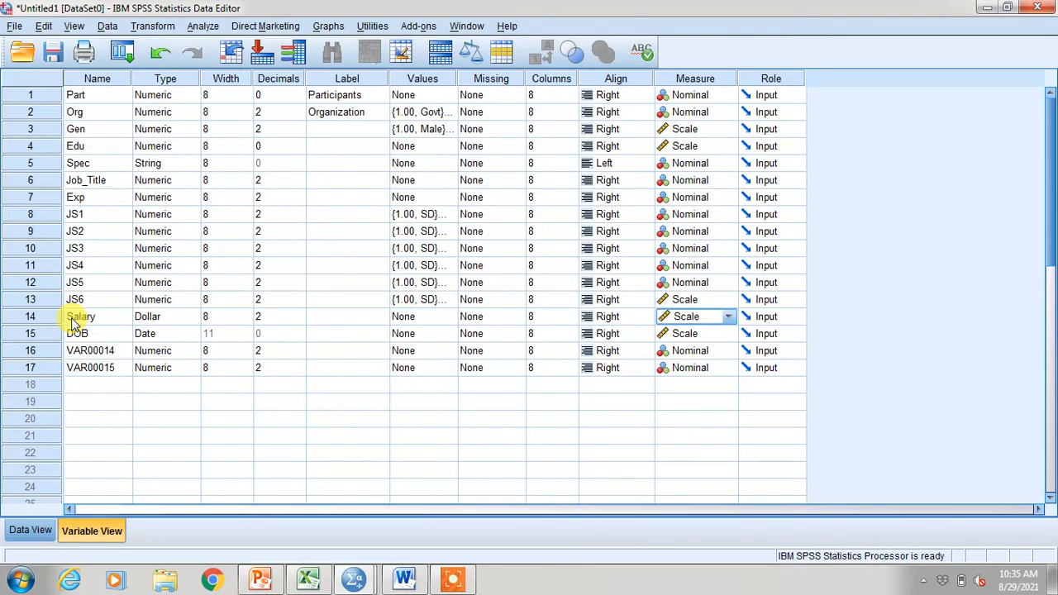
click(729, 317)
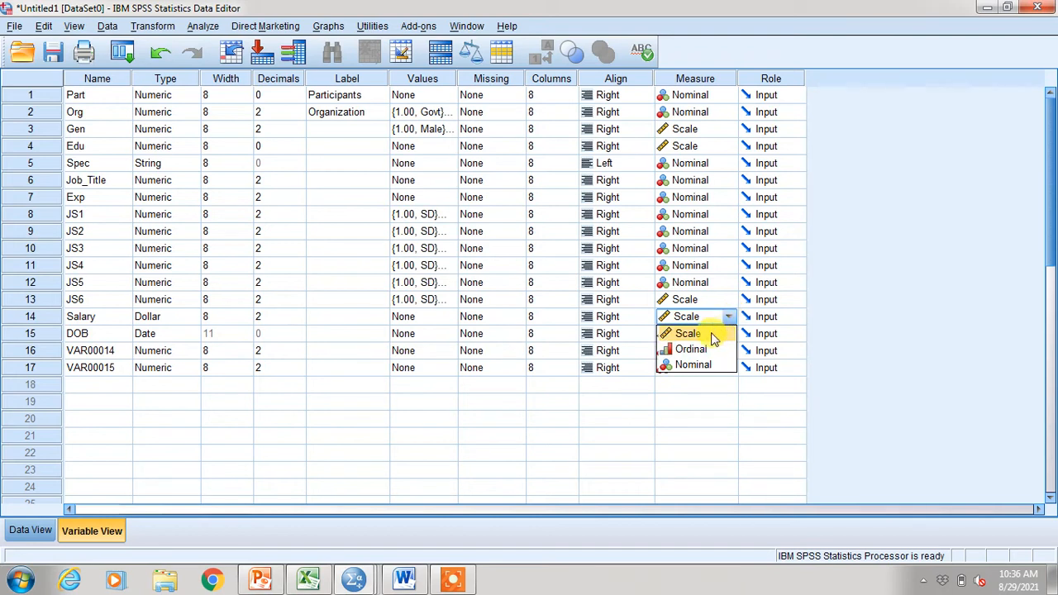
click(713, 339)
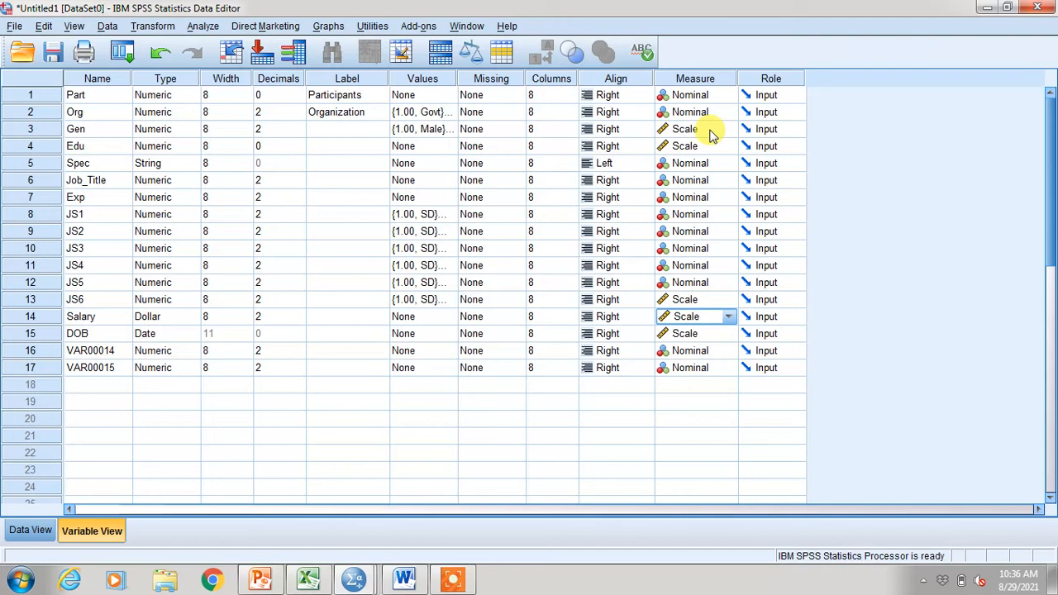
View the measurement levels available for Gen and Org without picking a different one.
click(711, 134)
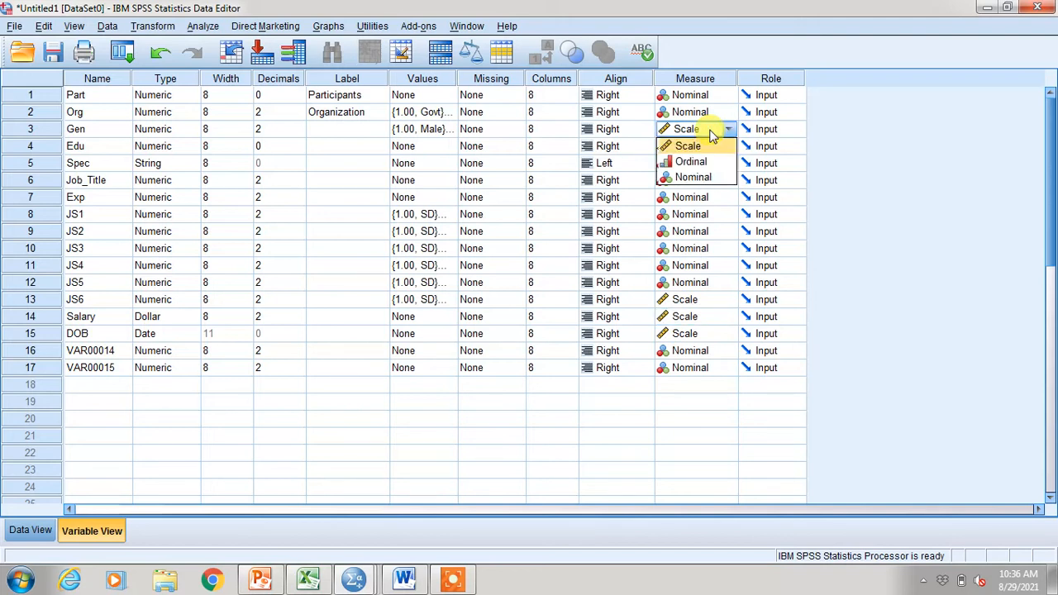
click(711, 134)
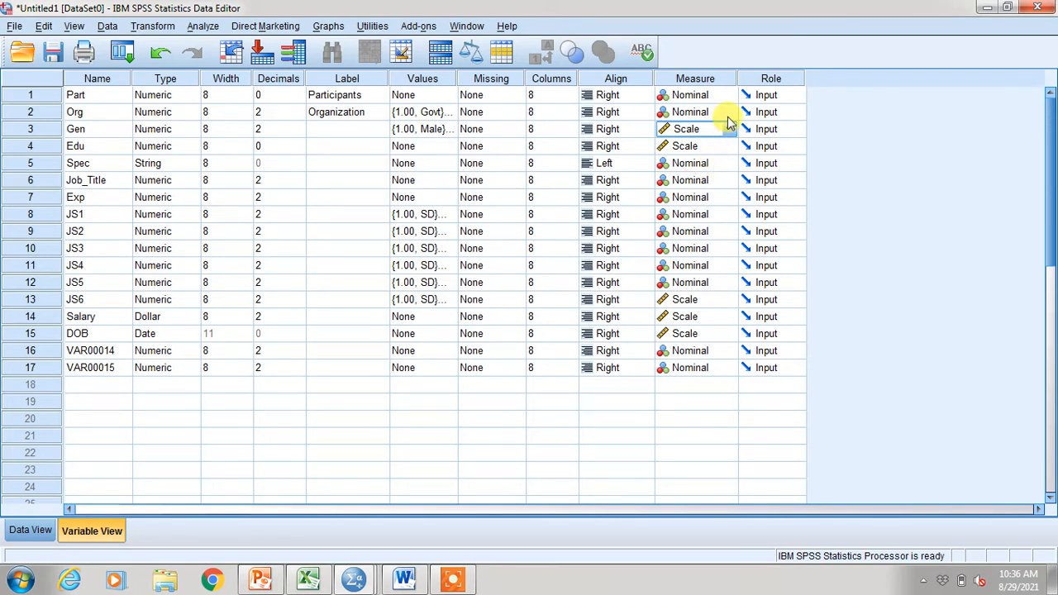
click(729, 115)
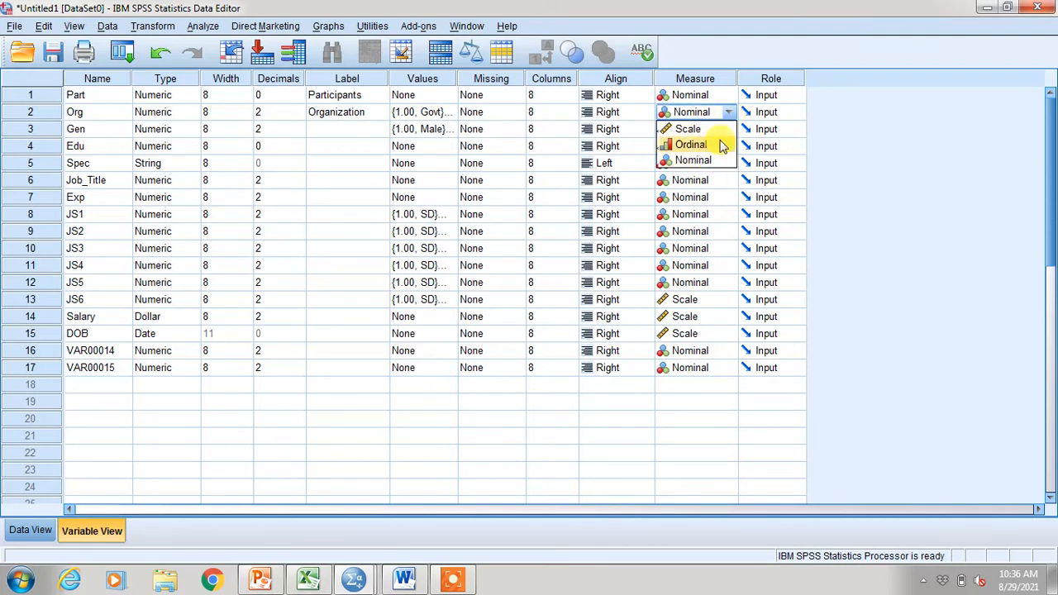
click(729, 112)
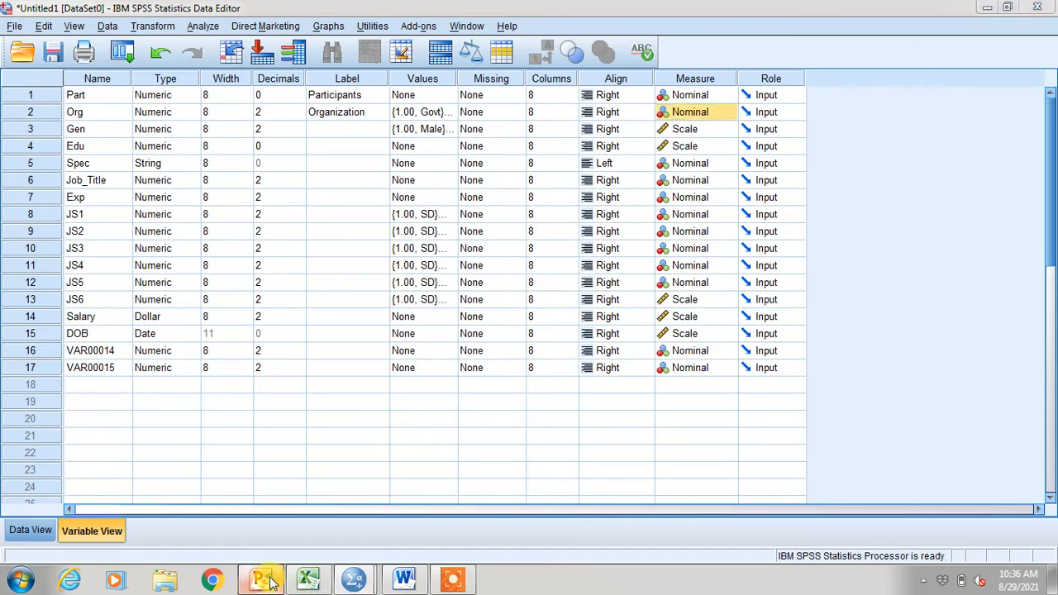
Switch to the PowerPoint presentation, start the slide show and advance to the Level of Measurement slide.
click(261, 580)
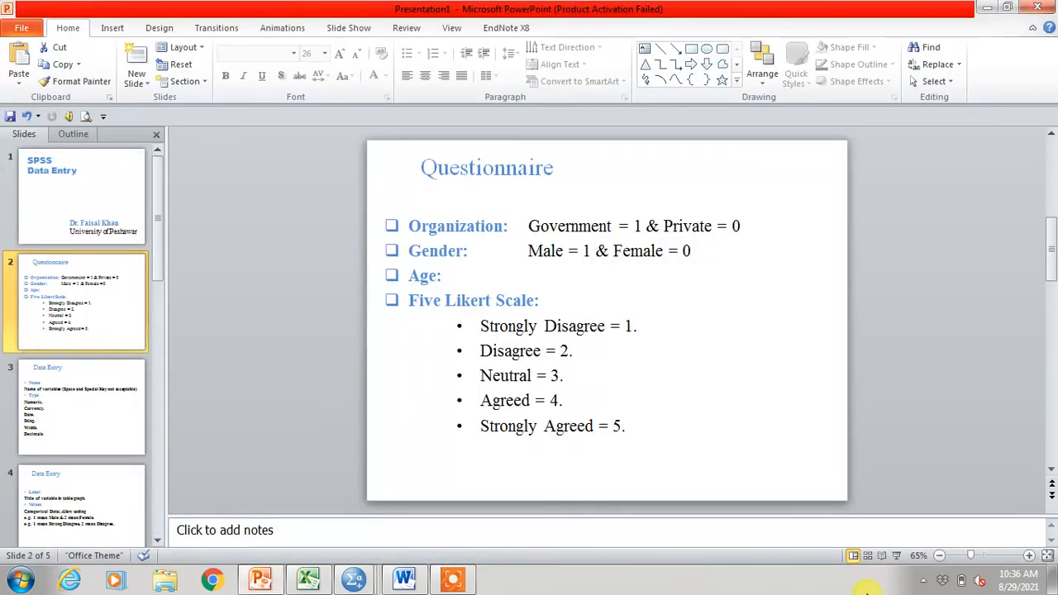
click(893, 559)
click(893, 559)
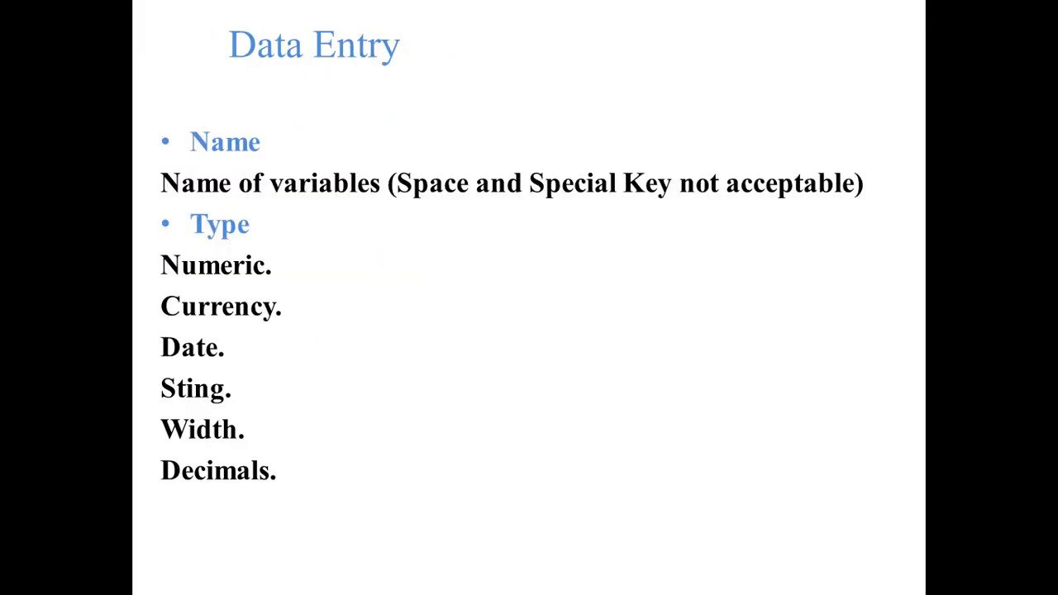
key(Right)
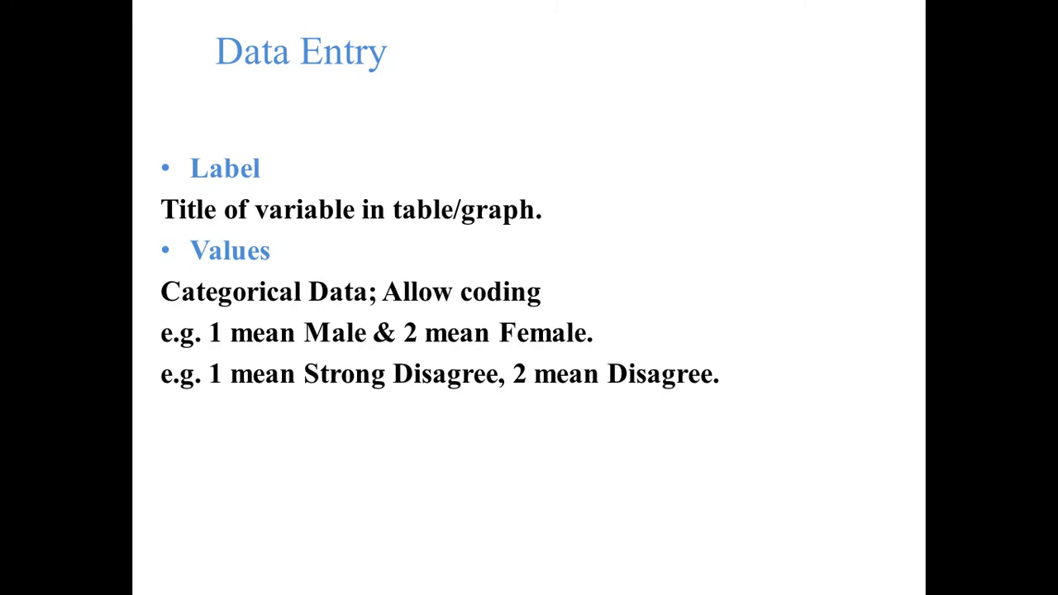
key(Right)
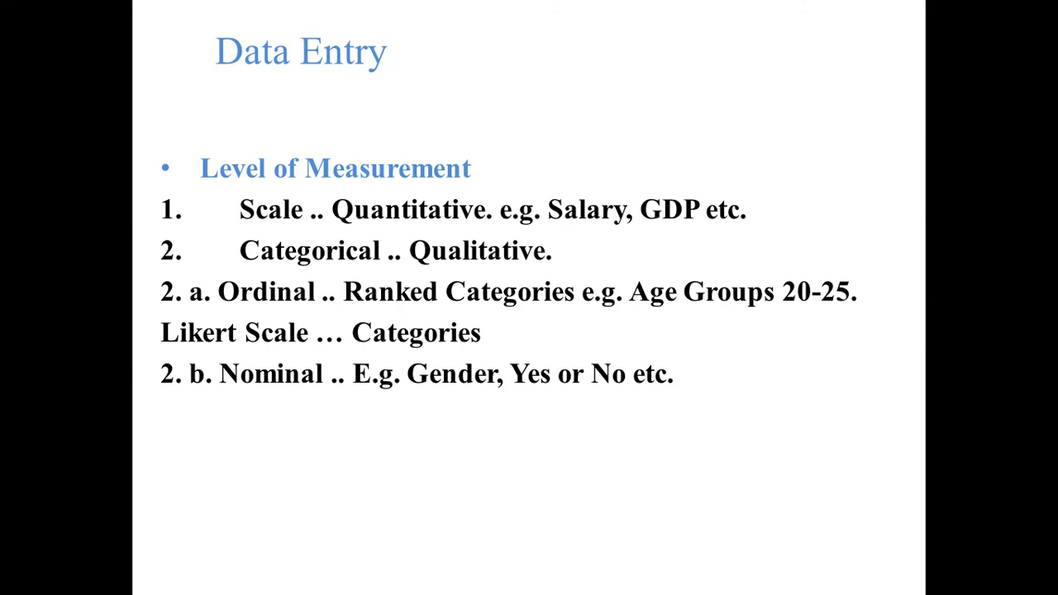